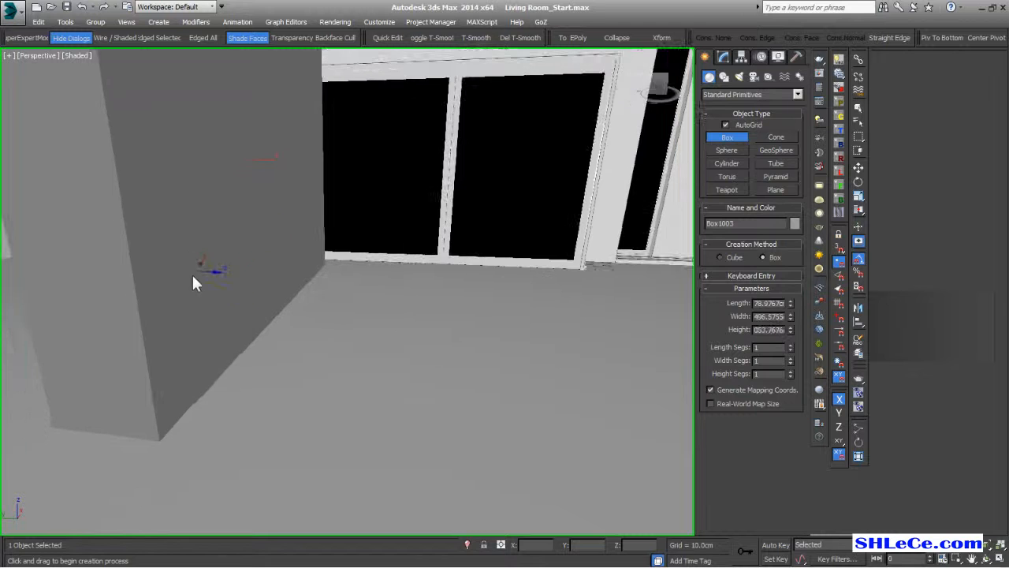
# - Isolate the new wall box and convert it to an Editable Poly
pyautogui.scroll(-4, 363, 297)
pyautogui.keyDown('alt'); pyautogui.moveTo(362, 298); pyautogui.dragTo(349, 342, button='middle'); pyautogui.keyUp('alt')
pyautogui.hotkey('alt', 'q')
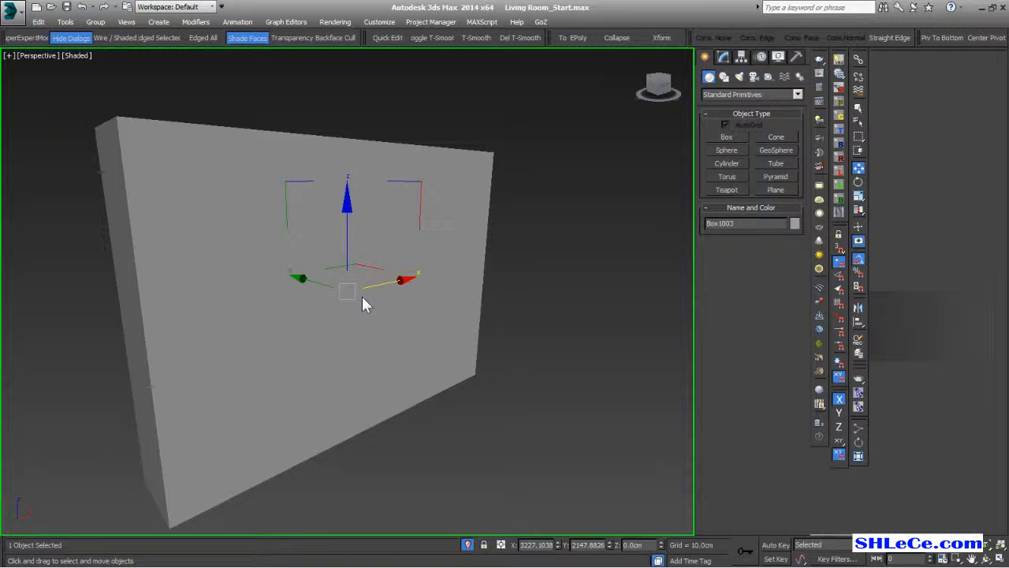
pyautogui.rightClick(354, 259)
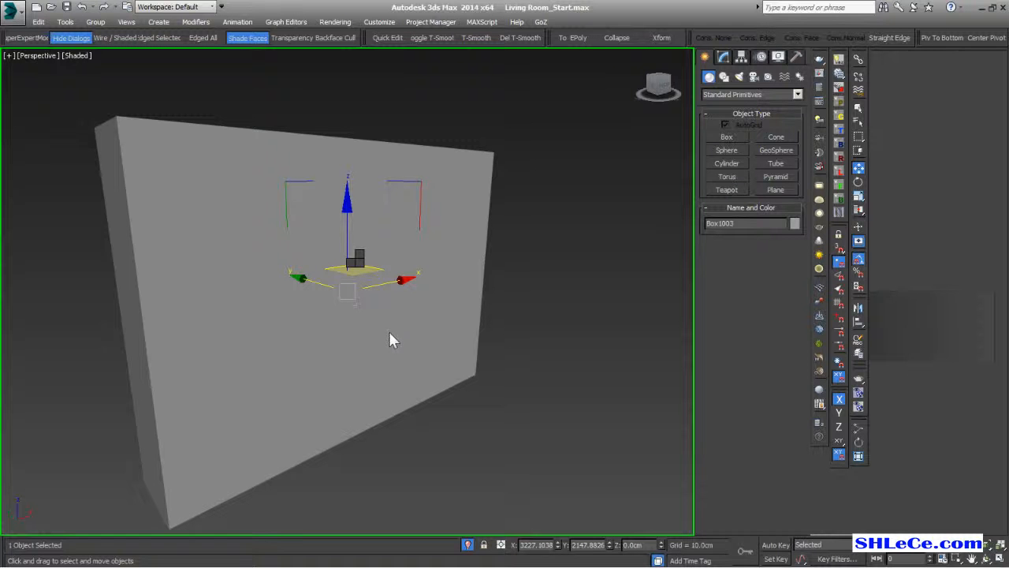
pyautogui.click(332, 350)
# - Select the box's narrow end polygon and move it outward along X to lengthen the wall
pyautogui.keyDown('alt'); pyautogui.moveTo(302, 335); pyautogui.dragTo(523, 316, button='middle'); pyautogui.keyUp('alt')
pyautogui.press('4')
pyautogui.click(197, 213)
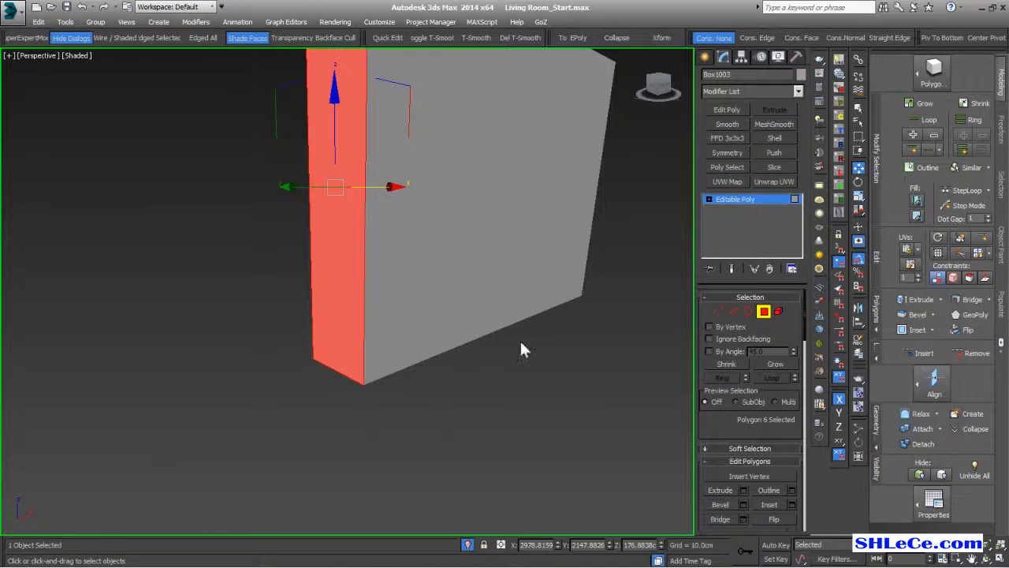
pyautogui.keyDown('alt'); pyautogui.moveTo(299, 193); pyautogui.dragTo(254, 260, button='middle'); pyautogui.keyUp('alt')
pyautogui.moveTo(251, 238); pyautogui.dragTo(164, 238)
# - Select the box's top polygon and raise it along Z to meet the upper wall section
pyautogui.keyDown('alt'); pyautogui.moveTo(164, 238); pyautogui.dragTo(349, 108, button='middle'); pyautogui.keyUp('alt')
pyautogui.moveTo(339, 105); pyautogui.dragTo(349, 68)
pyautogui.keyDown('alt'); pyautogui.moveTo(349, 68); pyautogui.dragTo(444, 188, button='middle'); pyautogui.keyUp('alt')
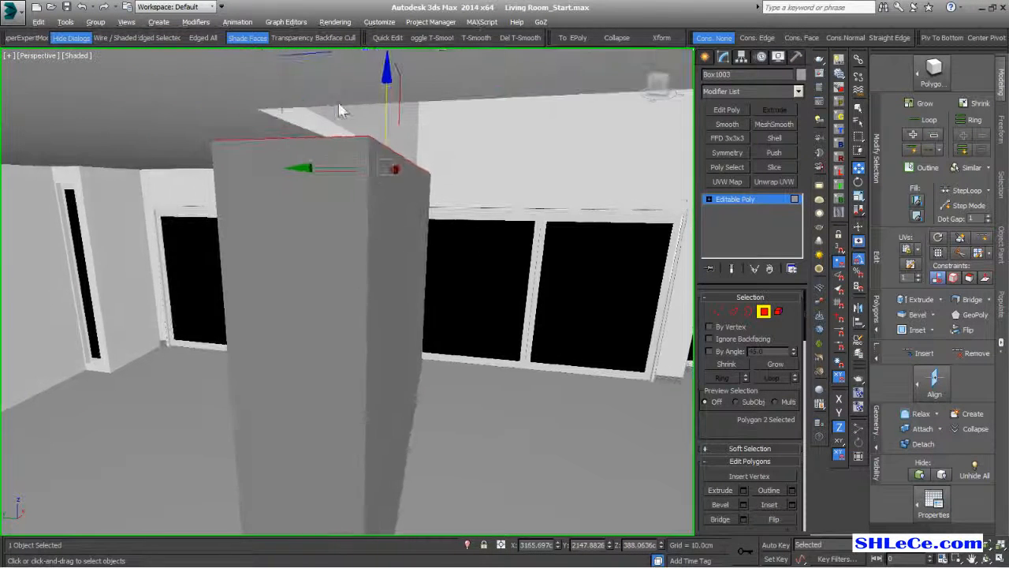
pyautogui.moveTo(386, 125); pyautogui.dragTo(388, 101)
# - Move the whole box along Y to about 2177.3 cm and along X to about 3260.4 cm
pyautogui.click(751, 313)
pyautogui.keyDown('alt'); pyautogui.moveTo(362, 316); pyautogui.dragTo(555, 306, button='middle'); pyautogui.keyUp('alt')
pyautogui.click(748, 311)
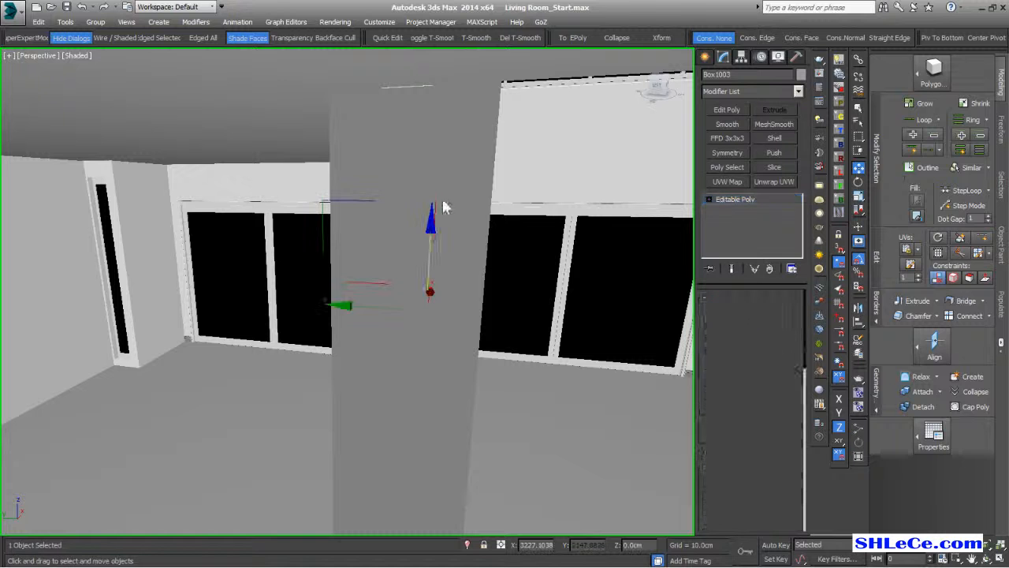
pyautogui.moveTo(384, 308); pyautogui.dragTo(359, 300)
pyautogui.keyDown('alt'); pyautogui.moveTo(361, 307); pyautogui.dragTo(540, 237, button='middle'); pyautogui.keyUp('alt')
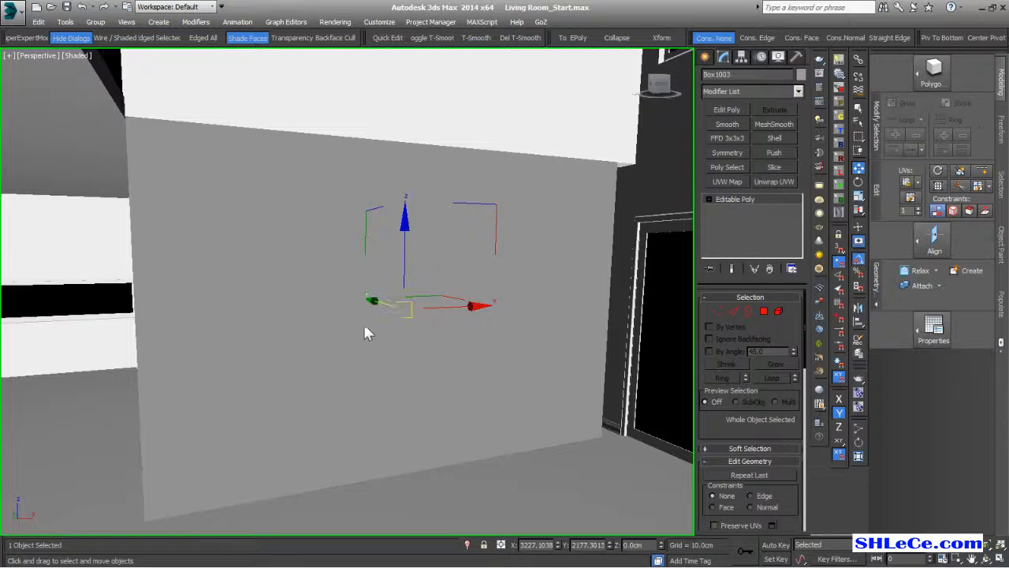
pyautogui.moveTo(439, 314); pyautogui.dragTo(462, 308)
pyautogui.moveTo(432, 316)
pyautogui.keyDown('alt'); pyautogui.mouseDown(button='middle')
pyautogui.moveTo(418, 320)
pyautogui.moveTo(440, 321)
pyautogui.mouseUp(button='middle'); pyautogui.keyUp('alt')
# - Select the wall's end polygon and extend it along X to line up with the end of the upper wall
pyautogui.click(763, 311)
pyautogui.click(264, 188)
pyautogui.keyDown('alt'); pyautogui.moveTo(264, 188); pyautogui.dragTo(198, 266, button='middle'); pyautogui.keyUp('alt')
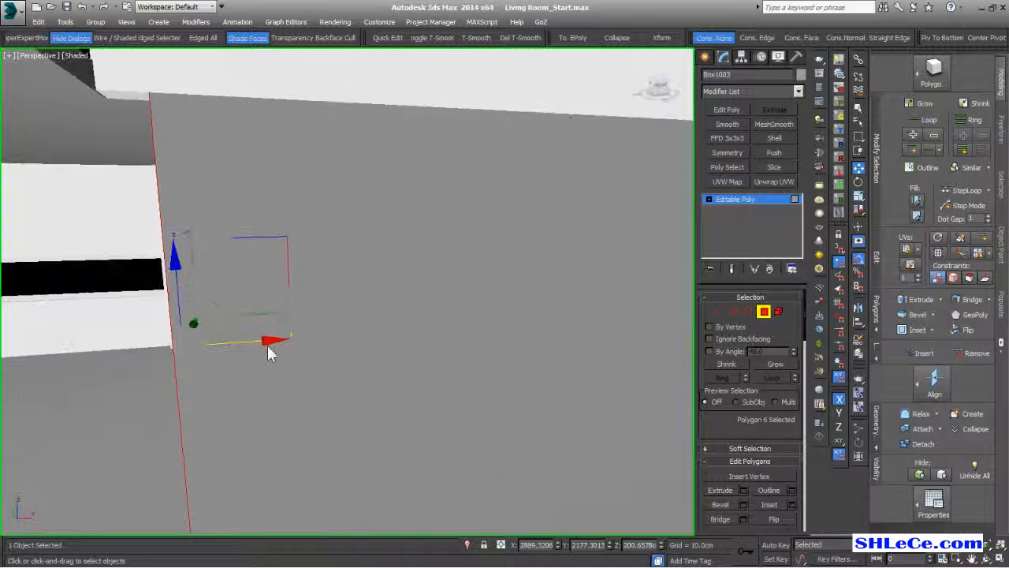
pyautogui.keyDown('alt'); pyautogui.moveTo(266, 341); pyautogui.dragTo(79, 362, button='middle'); pyautogui.keyUp('alt')
# - Thin the wall by moving its long side polygon along Y to about 2195.4 cm
pyautogui.moveTo(39, 288); pyautogui.dragTo(51, 290)
pyautogui.keyDown('alt'); pyautogui.moveTo(51, 283); pyautogui.dragTo(131, 293, button='middle'); pyautogui.keyUp('alt')
pyautogui.press('4')
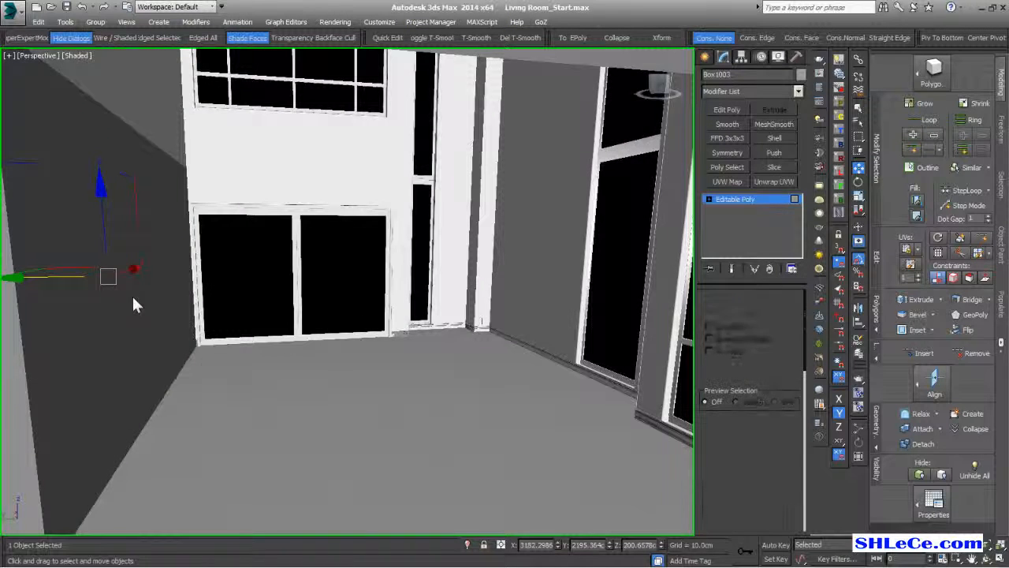
# - Select the isolated wall's bottom polygon, bring the room back, and raise the polygon along Z to about 44.8 cm
pyautogui.press('z')
pyautogui.press('4')
pyautogui.click(226, 221)
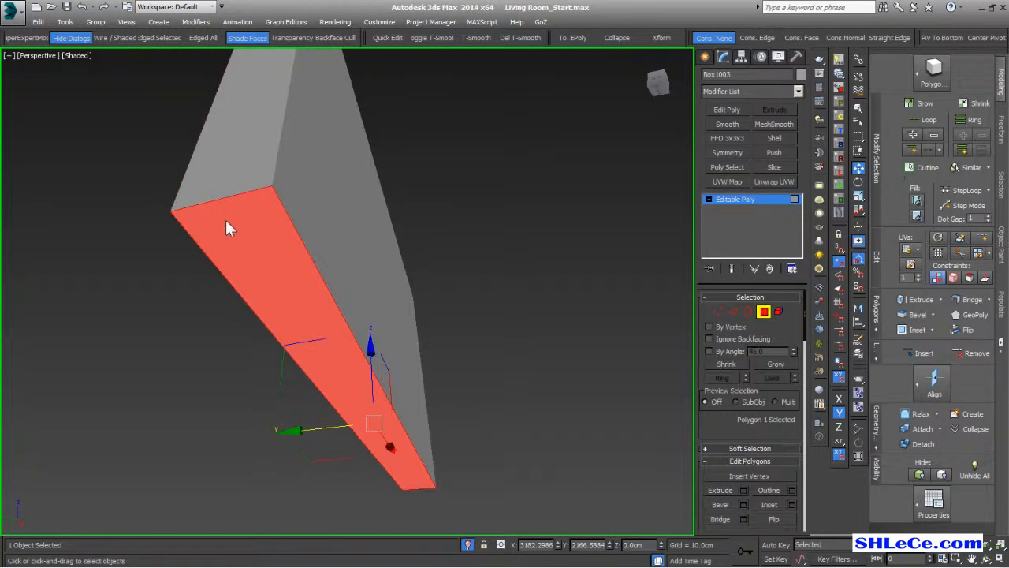
pyautogui.click(468, 544)
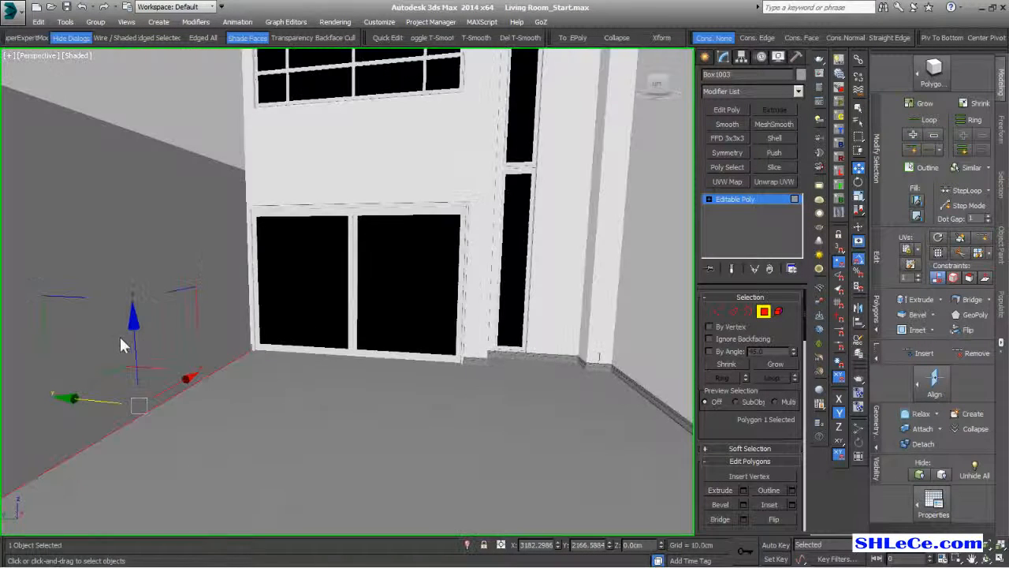
pyautogui.moveTo(133, 345); pyautogui.dragTo(136, 303)
pyautogui.keyDown('alt'); pyautogui.moveTo(211, 351); pyautogui.dragTo(340, 274, button='middle'); pyautogui.keyUp('alt')
pyautogui.moveTo(389, 279); pyautogui.dragTo(385, 282)
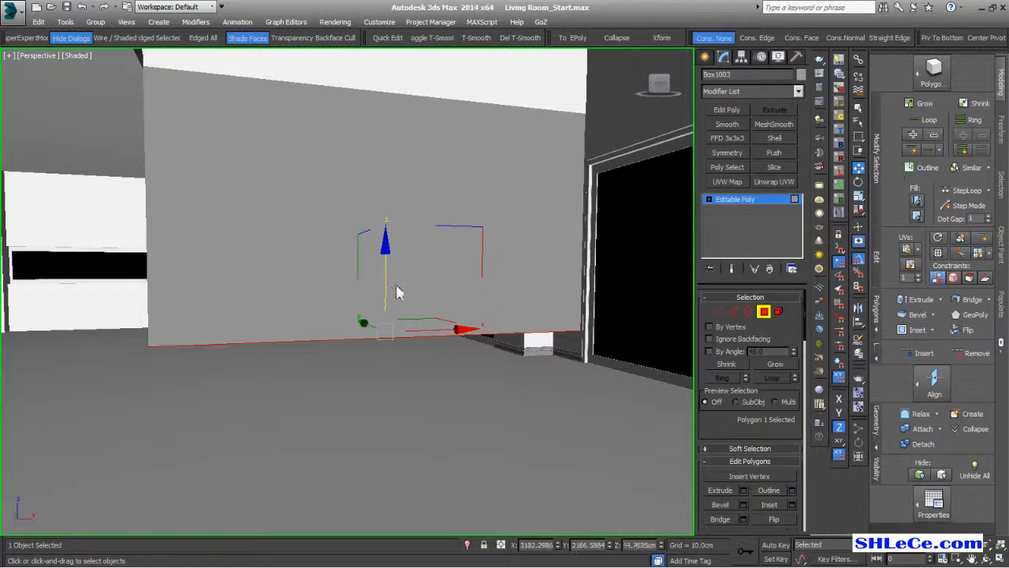
pyautogui.moveTo(409, 348); pyautogui.dragTo(405, 353, button='middle')
pyautogui.click(763, 312)
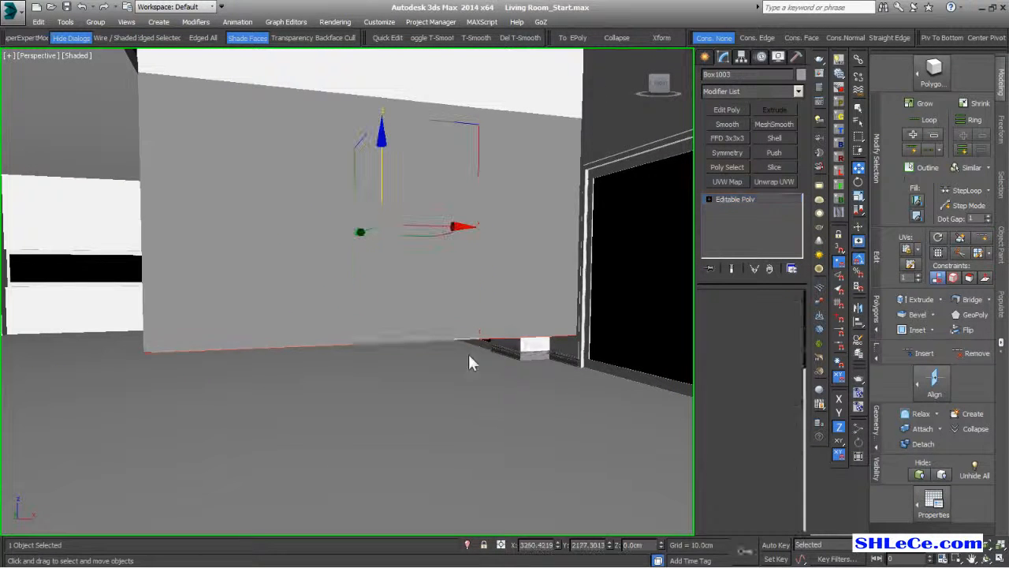
# - Show edged faces and insert a horizontal edge loop around the middle of the wall with SwiftLoop
pyautogui.press('F4')
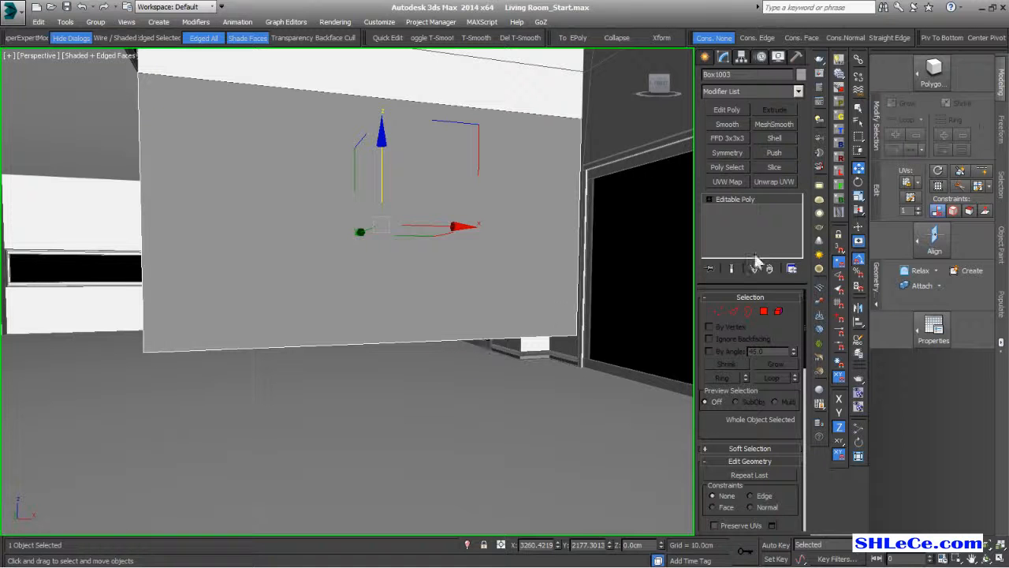
pyautogui.click(985, 171)
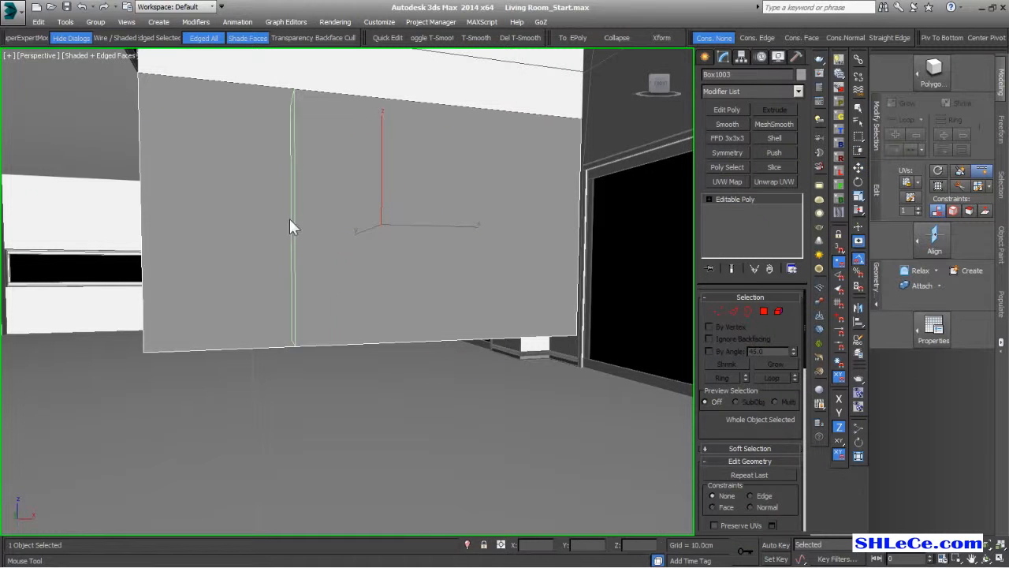
pyautogui.click(145, 209)
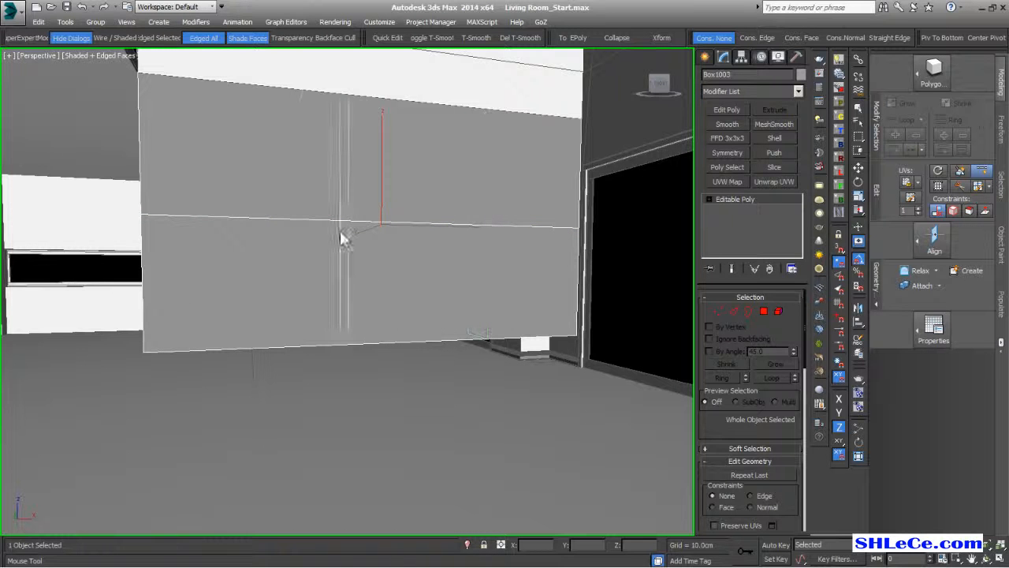
pyautogui.rightClick(319, 270)
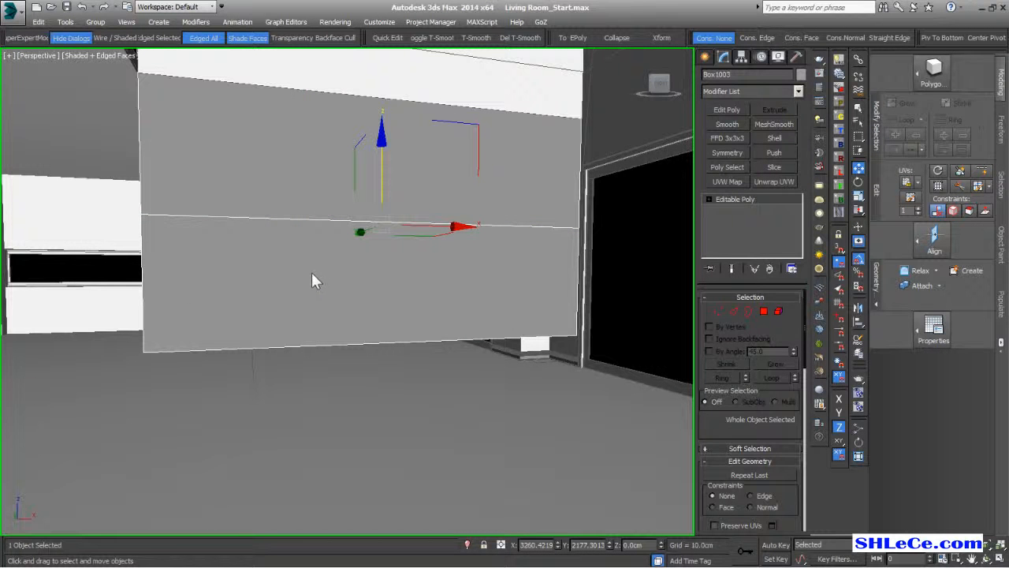
# - Chamfer the horizontal edge loop into two widely spaced loops that divide the wall into three bands
pyautogui.click(734, 311)
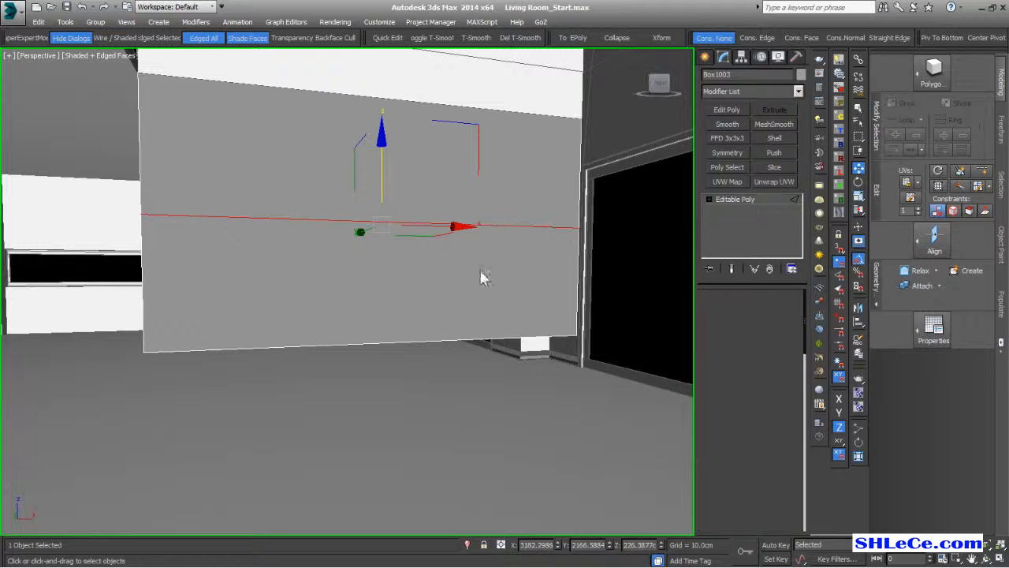
pyautogui.doubleClick(323, 216)
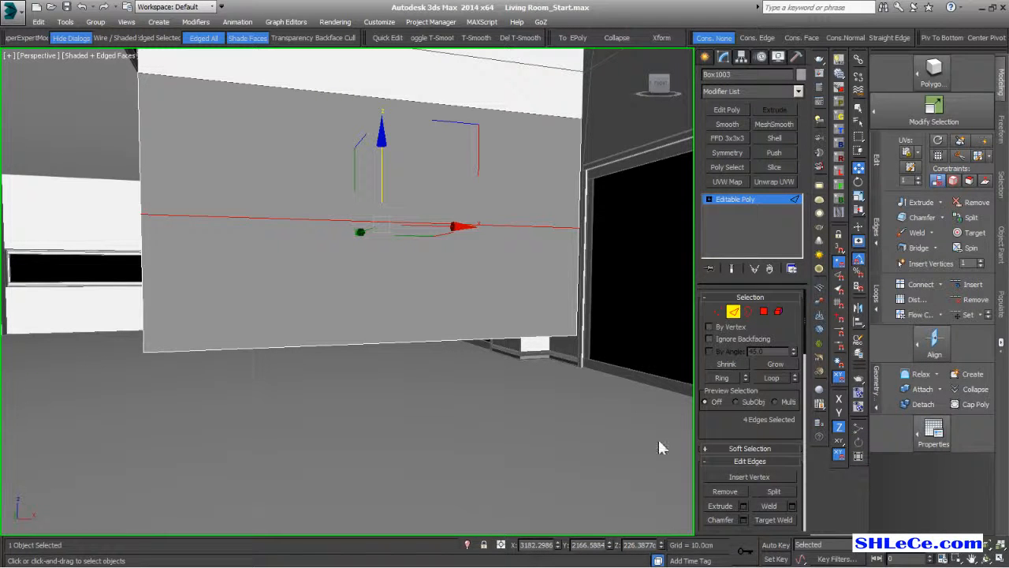
pyautogui.click(724, 520)
pyautogui.moveTo(301, 221); pyautogui.dragTo(367, 69)
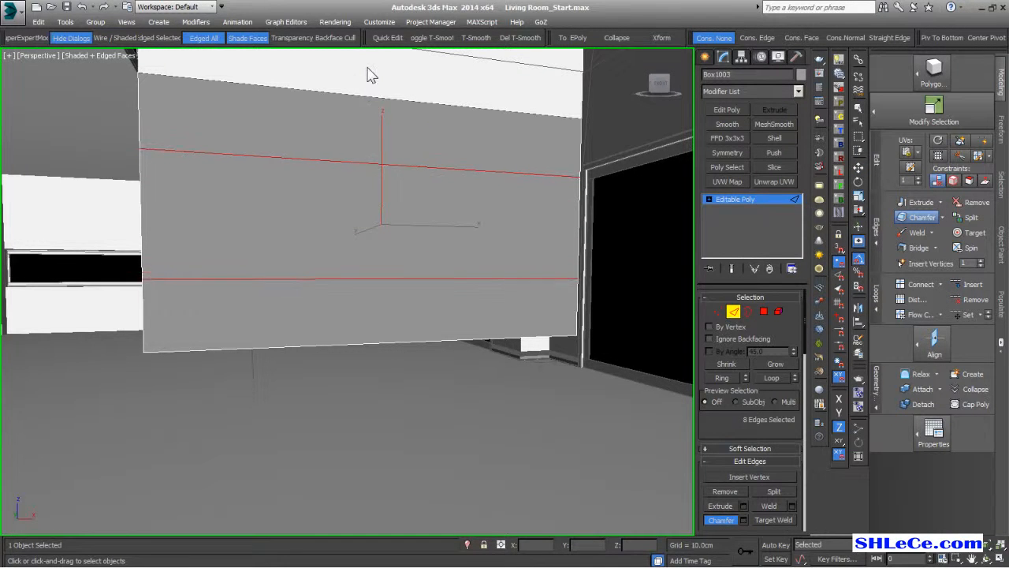
pyautogui.rightClick(356, 241)
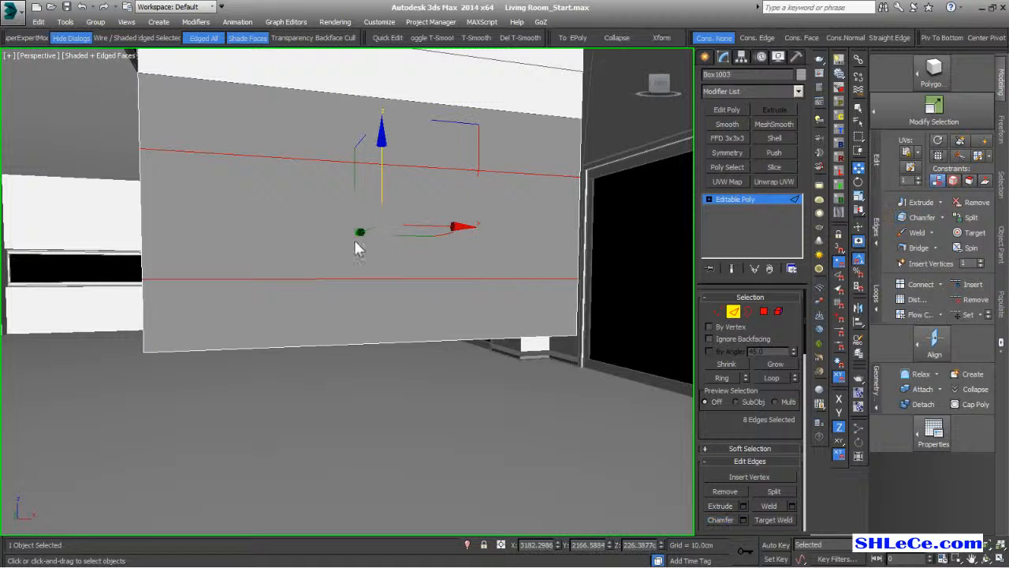
pyautogui.click(733, 312)
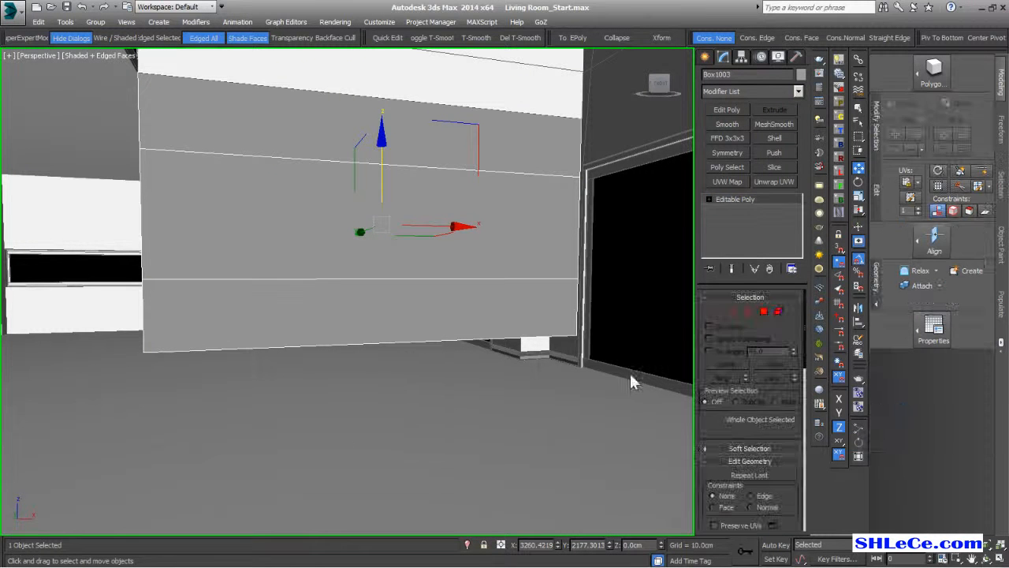
# - Add a vertical edge loop around the wall and move it along X to about 2952.5 cm, near the closed end
pyautogui.click(735, 312)
pyautogui.keyDown('alt'); pyautogui.moveTo(331, 219); pyautogui.dragTo(329, 250, button='middle'); pyautogui.keyUp('alt')
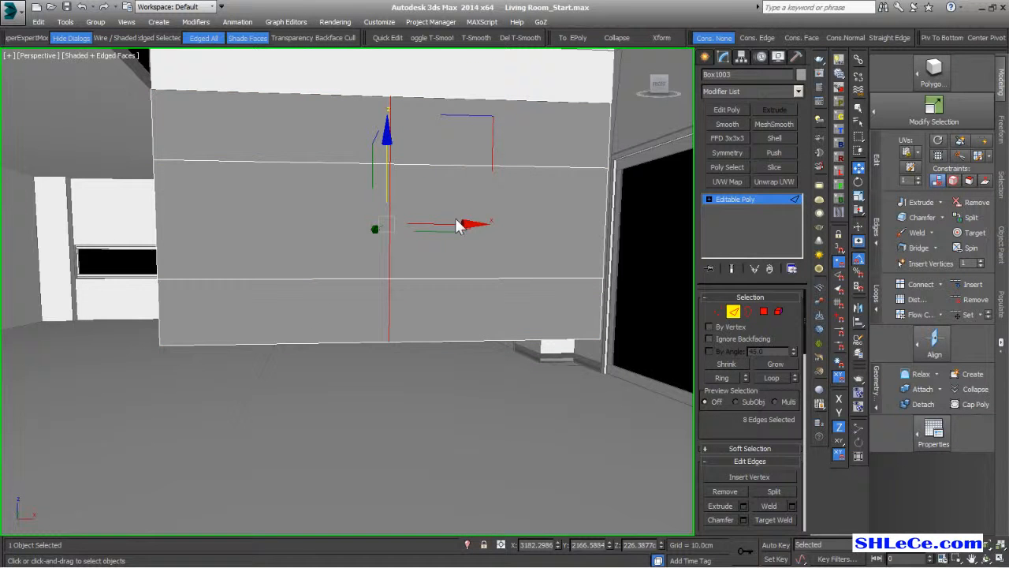
pyautogui.moveTo(463, 225); pyautogui.dragTo(299, 226)
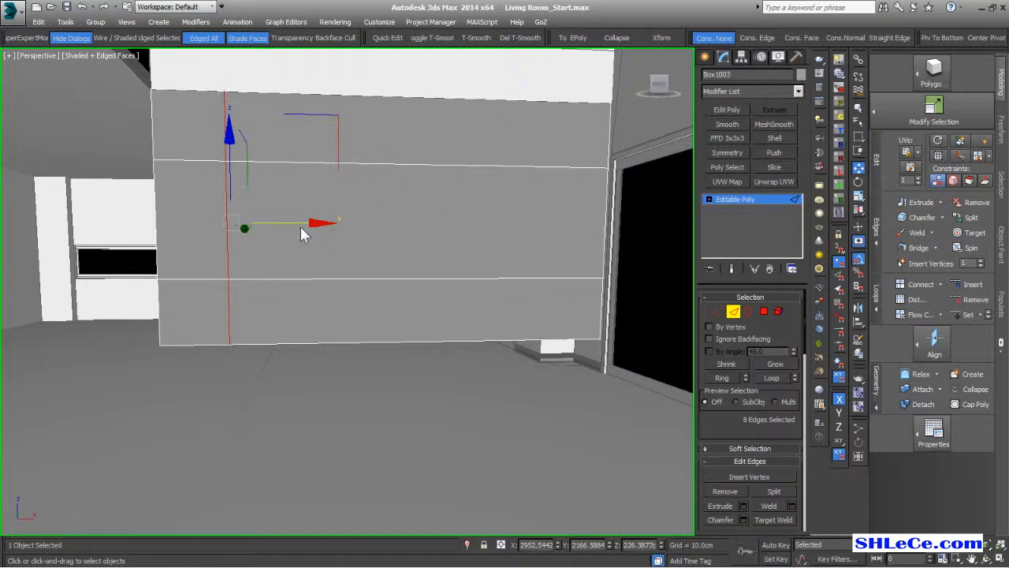
pyautogui.keyDown('alt'); pyautogui.moveTo(299, 227); pyautogui.dragTo(328, 242, button='middle'); pyautogui.keyUp('alt')
# - Select the large middle polygons on both sides of the wall and bridge them into a through opening
pyautogui.click(763, 312)
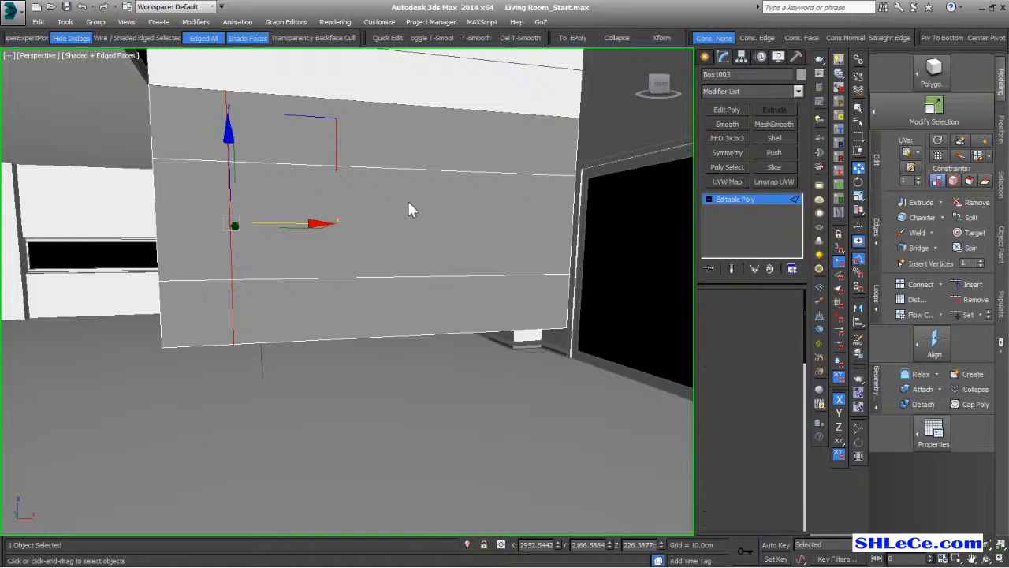
pyautogui.click(433, 213)
pyautogui.keyDown('alt'); pyautogui.moveTo(229, 297); pyautogui.dragTo(369, 284, button='middle'); pyautogui.keyUp('alt')
pyautogui.keyDown('ctrl'); pyautogui.click(436, 247); pyautogui.keyUp('ctrl')
pyautogui.keyDown('alt'); pyautogui.moveTo(465, 290); pyautogui.dragTo(328, 285, button='middle'); pyautogui.keyUp('alt')
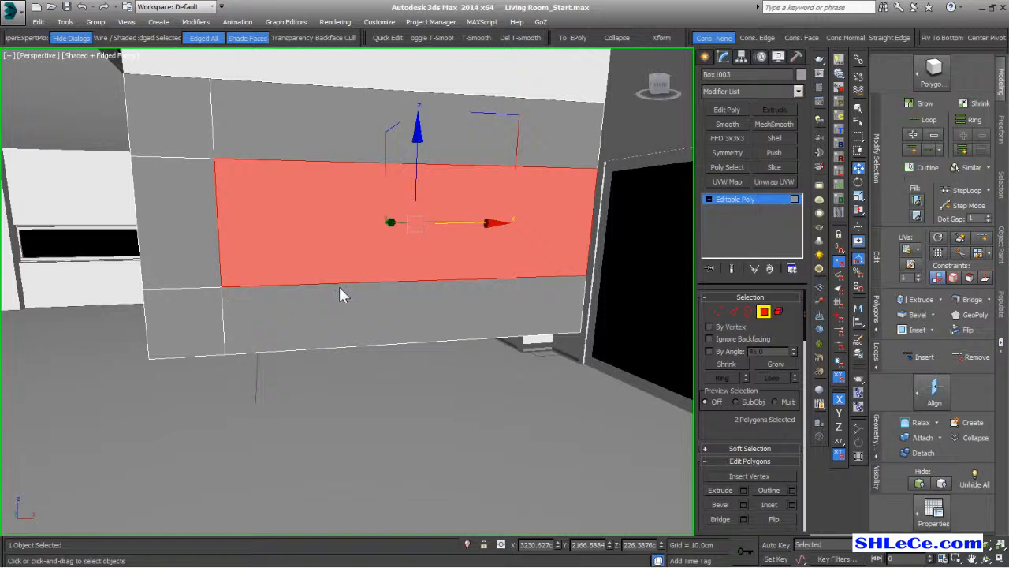
pyautogui.click(718, 518)
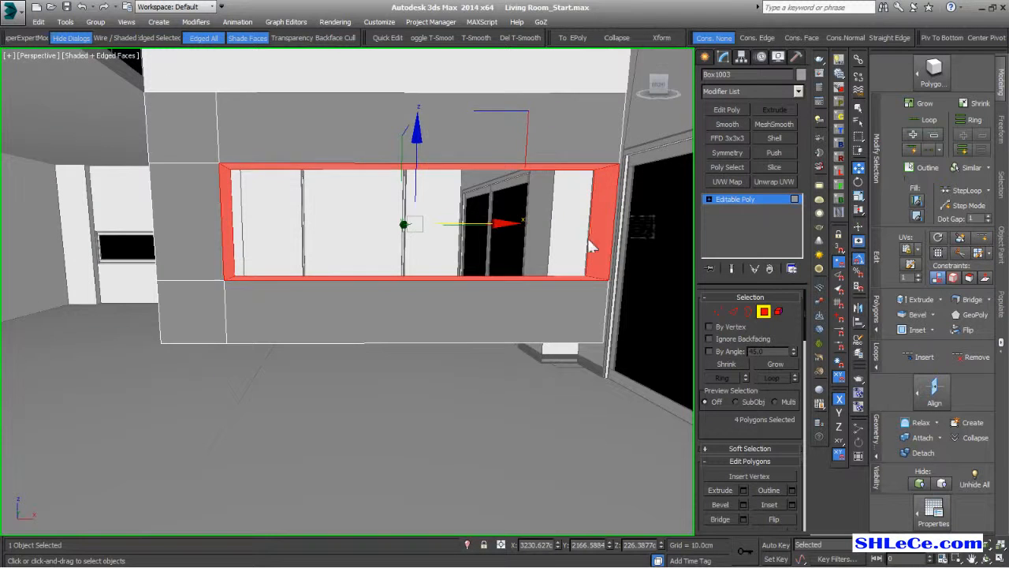
# - Delete the end polygon that closes the opening on the window side
pyautogui.click(589, 238)
pyautogui.press('Delete')
pyautogui.keyDown('alt'); pyautogui.moveTo(587, 238); pyautogui.dragTo(513, 323, button='middle'); pyautogui.keyUp('alt')
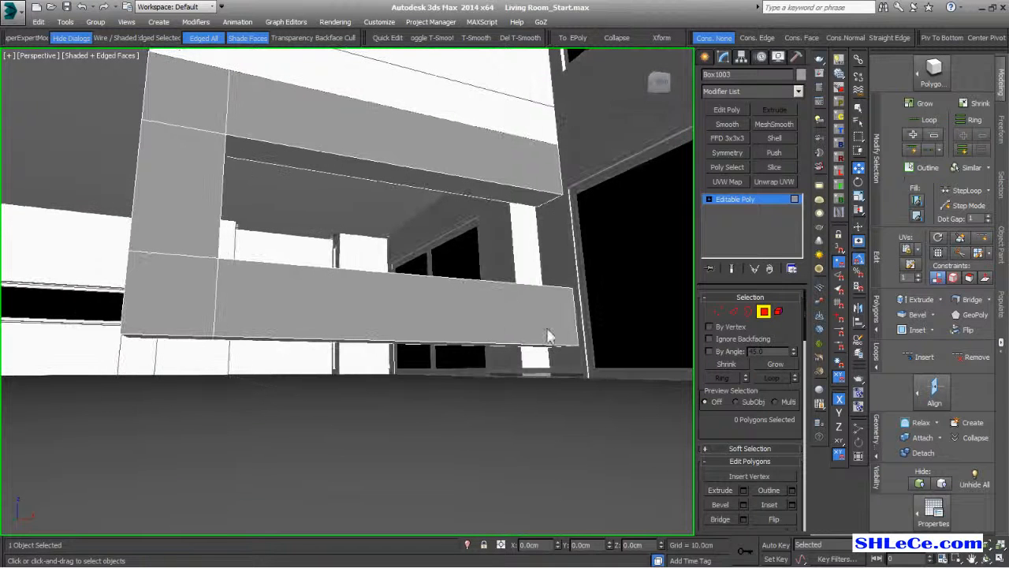
pyautogui.click(766, 312)
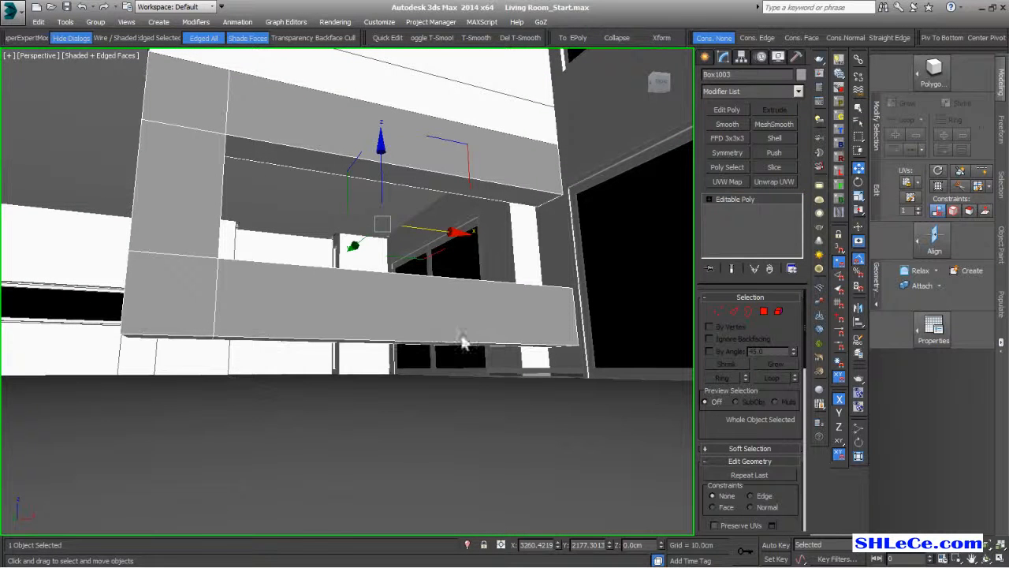
# - Select the four lengthwise edges of the lower beam and connect them with an edge loop at its middle
pyautogui.click(734, 313)
pyautogui.keyDown('alt'); pyautogui.moveTo(463, 372); pyautogui.dragTo(444, 379, button='middle'); pyautogui.keyUp('alt')
pyautogui.moveTo(400, 229); pyautogui.dragTo(398, 235)
pyautogui.keyDown('alt'); pyautogui.moveTo(398, 282); pyautogui.dragTo(412, 301, button='middle'); pyautogui.keyUp('alt')
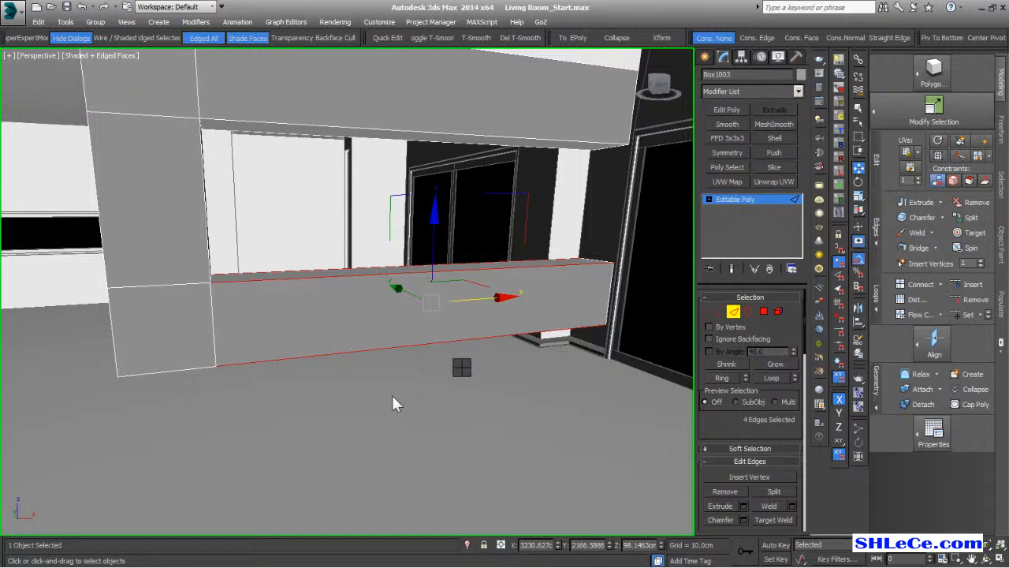
pyautogui.hotkey('ctrl', 'shift', 'e')
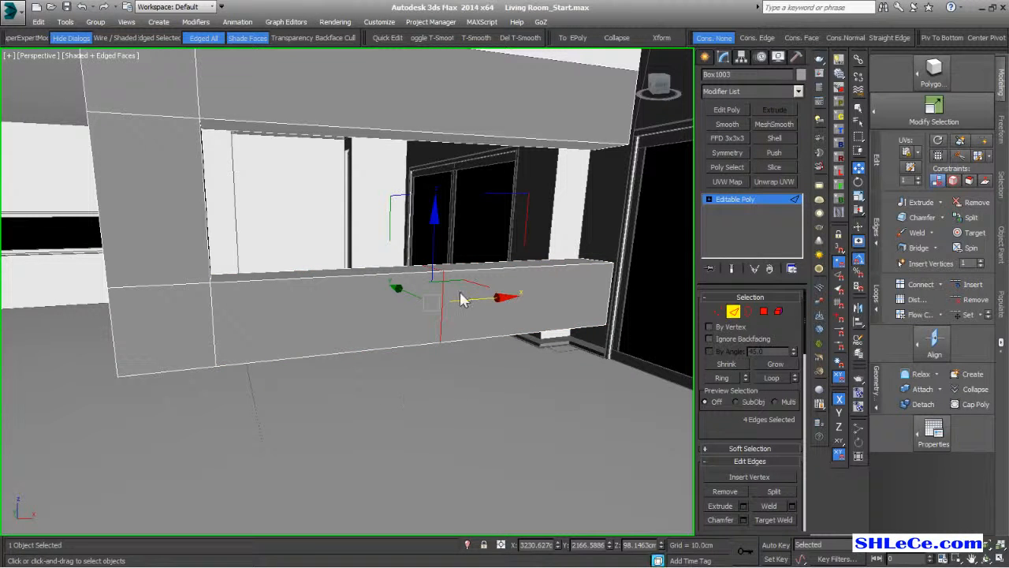
pyautogui.keyDown('alt'); pyautogui.moveTo(492, 362); pyautogui.dragTo(480, 362, button='middle'); pyautogui.keyUp('alt')
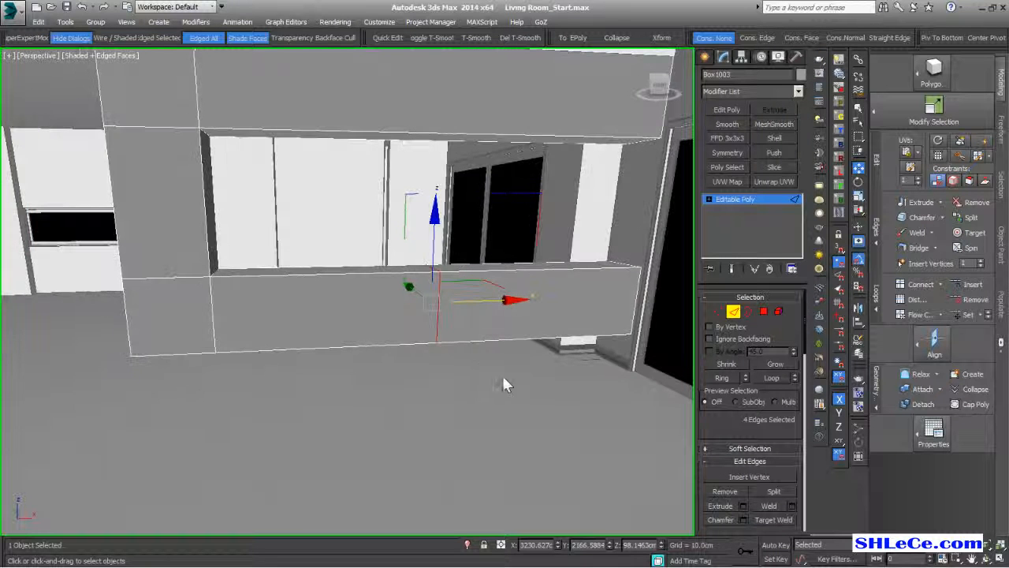
# - Chamfer the beam's middle loop, keeping its centre edge, and widen it until the outer loops sit near both beam ends
pyautogui.click(743, 519)
pyautogui.keyDown('alt'); pyautogui.moveTo(398, 354); pyautogui.dragTo(413, 309, button='middle'); pyautogui.keyUp('alt')
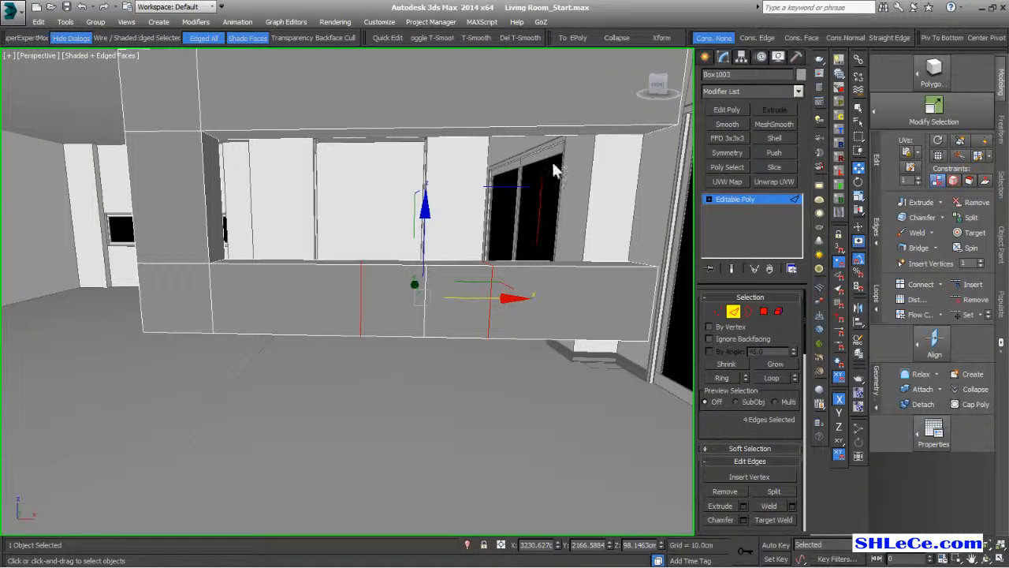
pyautogui.moveTo(557, 183); pyautogui.dragTo(569, 566)
pyautogui.moveTo(551, 183); pyautogui.dragTo(570, 270)
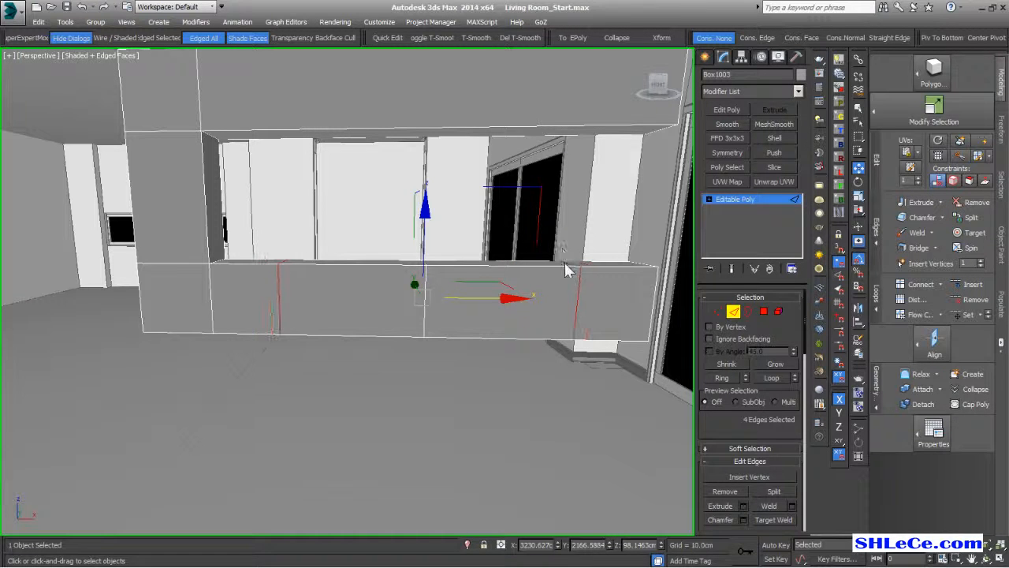
pyautogui.keyDown('alt'); pyautogui.moveTo(375, 327); pyautogui.dragTo(411, 332, button='middle'); pyautogui.keyUp('alt')
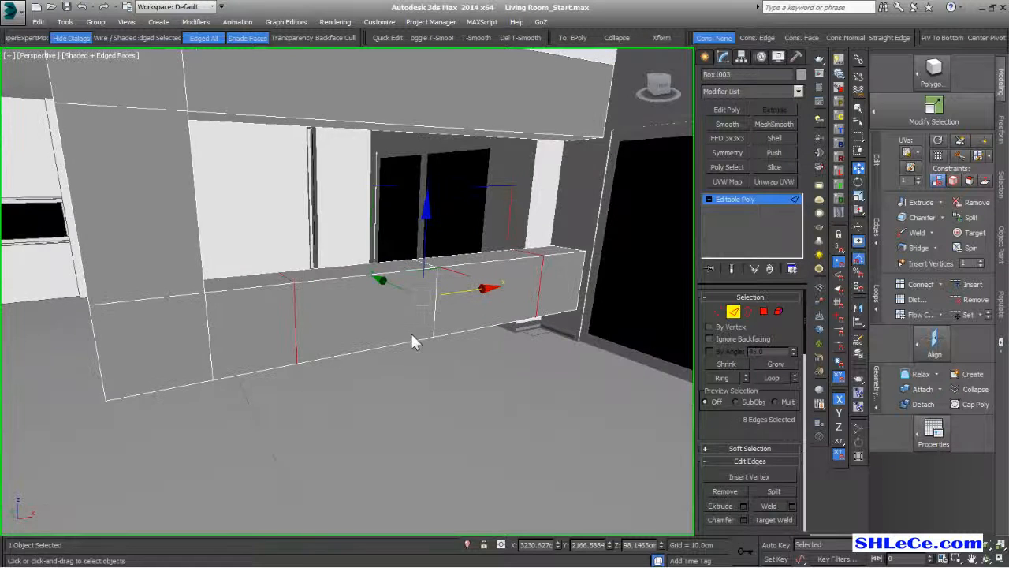
# - Remove the horizontal edges that run around the end column level with the lower beam's top
pyautogui.keyDown('alt'); pyautogui.moveTo(357, 266); pyautogui.dragTo(212, 239, button='middle'); pyautogui.keyUp('alt')
pyautogui.moveTo(116, 270); pyautogui.dragTo(85, 245)
pyautogui.moveTo(166, 296); pyautogui.dragTo(190, 302, button='middle')
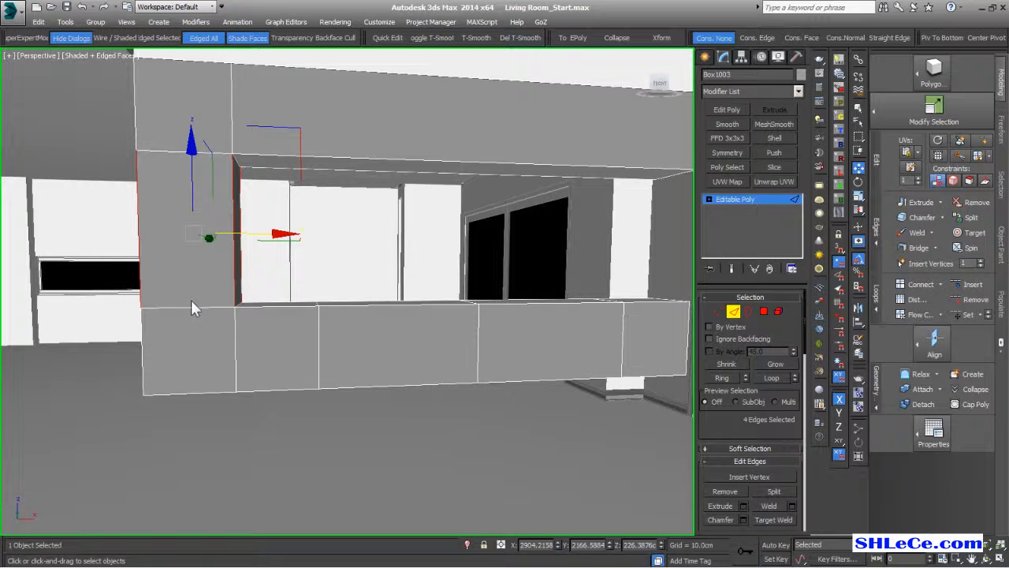
pyautogui.click(179, 309)
pyautogui.keyDown('alt'); pyautogui.moveTo(179, 308); pyautogui.dragTo(127, 341, button='middle'); pyautogui.keyUp('alt')
pyautogui.keyDown('ctrl'); pyautogui.click(120, 315); pyautogui.keyUp('ctrl')
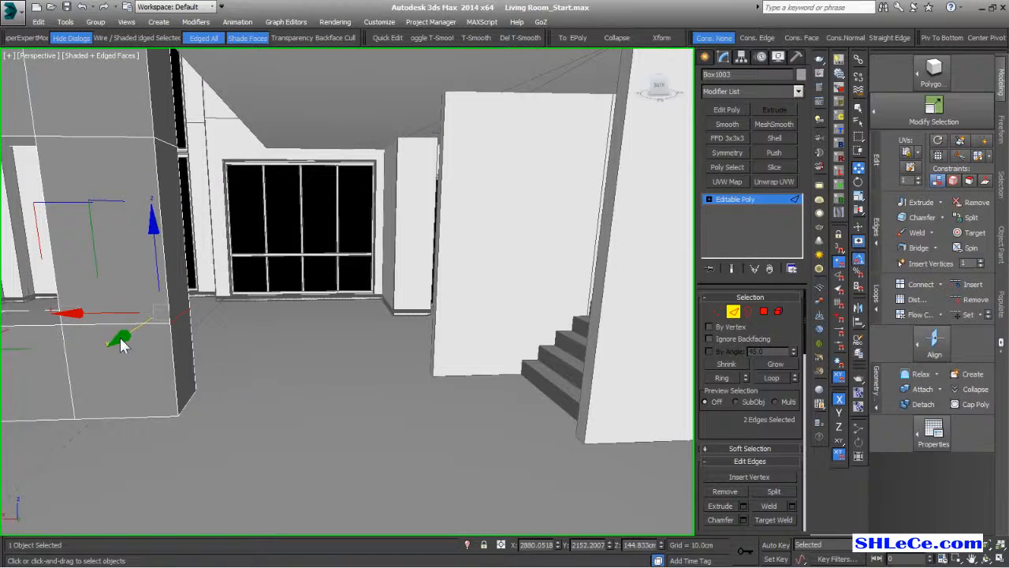
pyautogui.moveTo(104, 334); pyautogui.dragTo(104, 331)
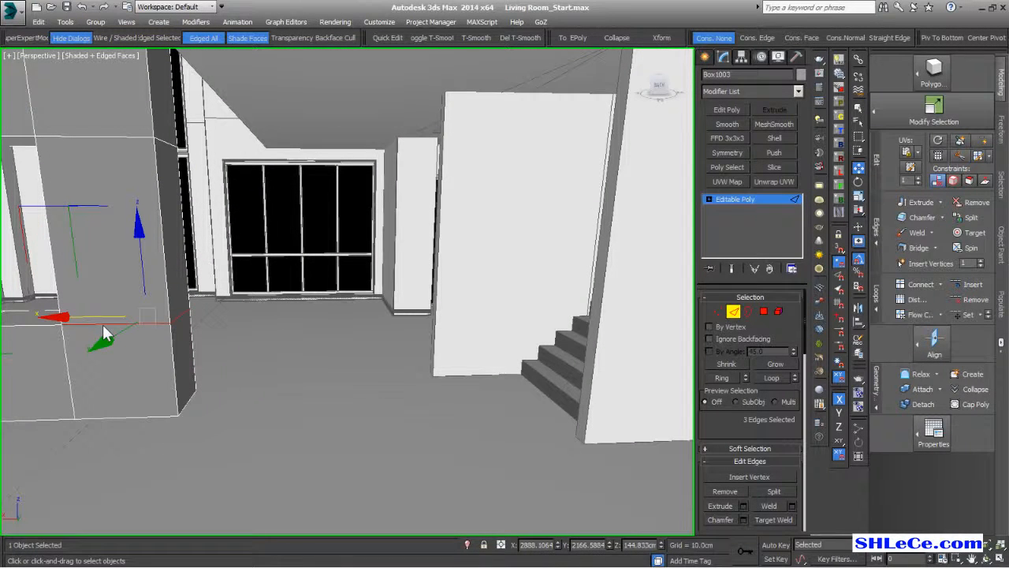
pyautogui.click(103, 324)
pyautogui.keyDown('alt'); pyautogui.moveTo(232, 321); pyautogui.dragTo(99, 232, button='middle'); pyautogui.keyUp('alt')
pyautogui.click(129, 188)
pyautogui.keyDown('alt'); pyautogui.moveTo(193, 245); pyautogui.dragTo(185, 311, button='middle'); pyautogui.keyUp('alt')
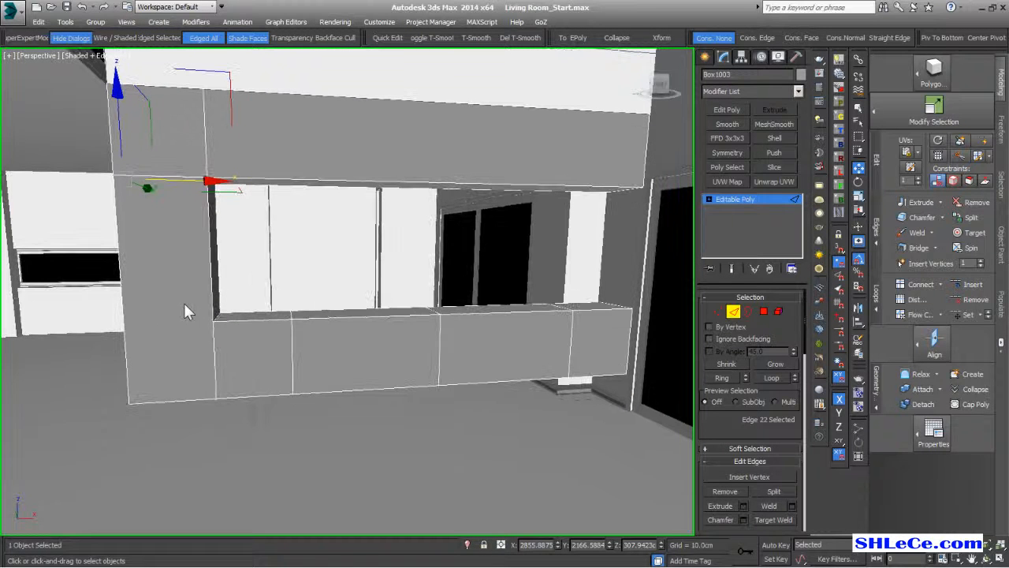
pyautogui.click(162, 88)
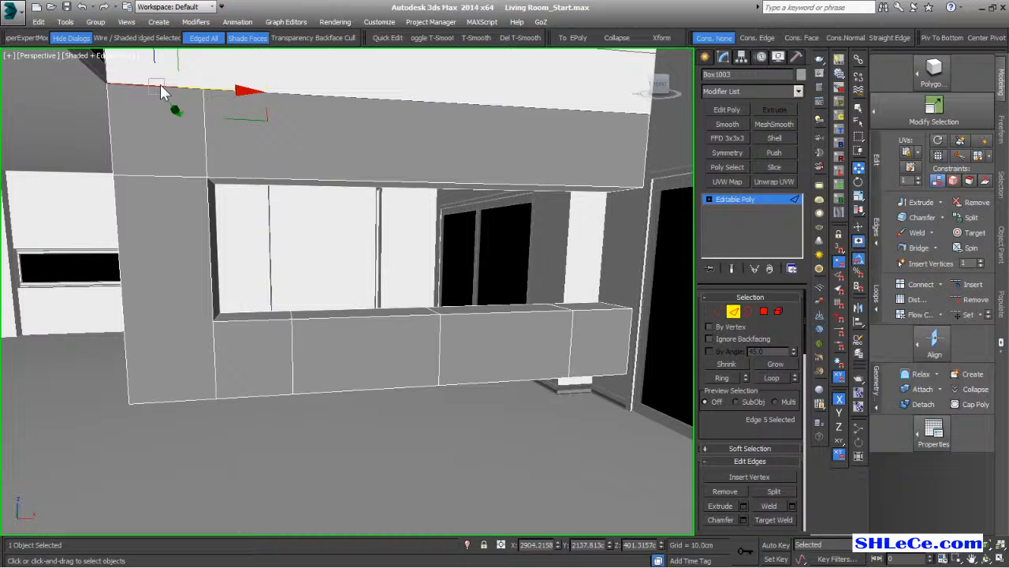
pyautogui.click(723, 377)
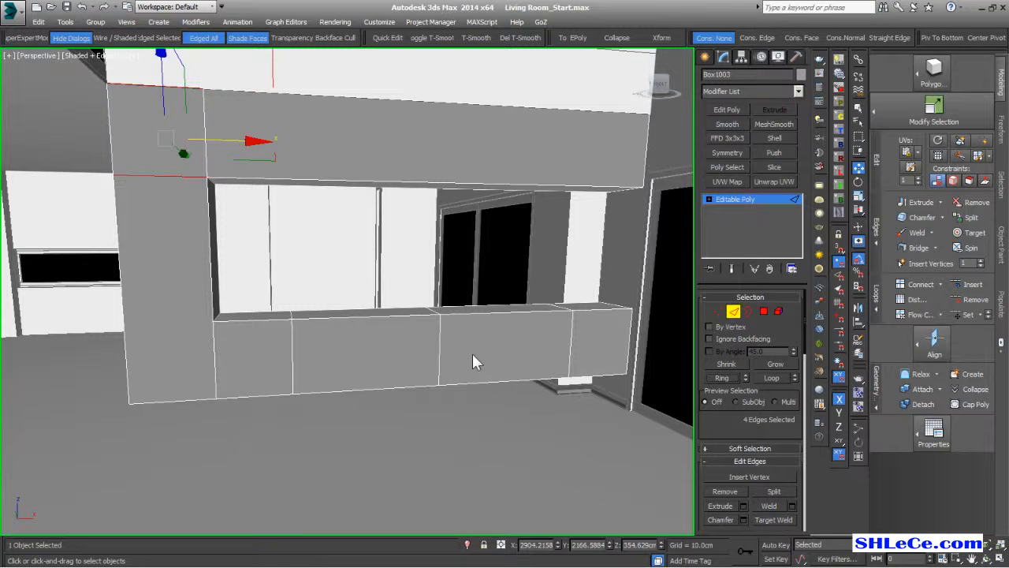
pyautogui.keyDown('alt'); pyautogui.moveTo(206, 336); pyautogui.dragTo(166, 371, button='middle'); pyautogui.keyUp('alt')
pyautogui.keyDown('ctrl'); pyautogui.click(147, 416); pyautogui.keyUp('ctrl')
pyautogui.keyDown('ctrl'); pyautogui.click(130, 414); pyautogui.keyUp('ctrl')
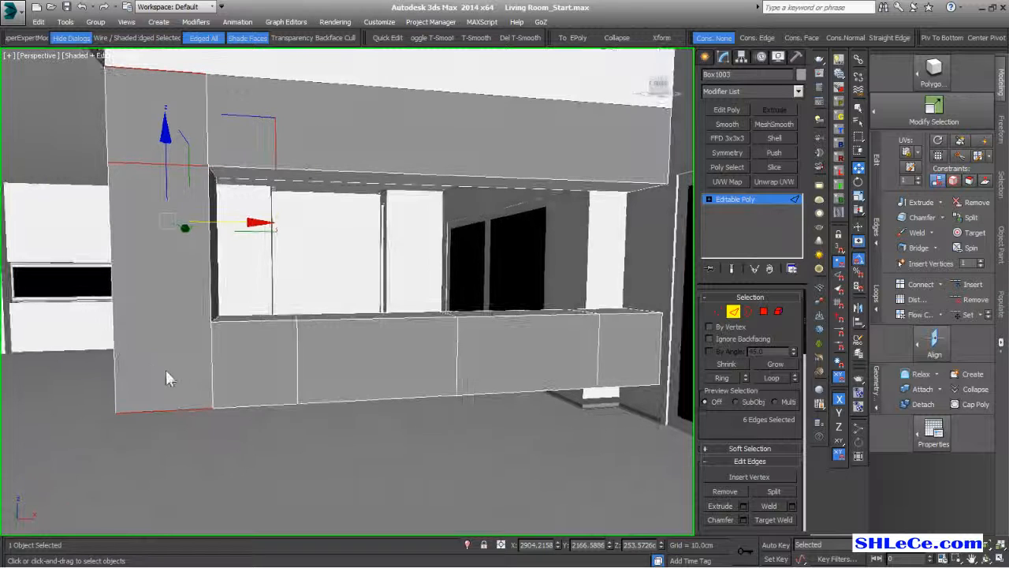
# - Insert a vertical edge loop with Swift Loop in the column's upper section, close to the opening side
pyautogui.click(981, 140)
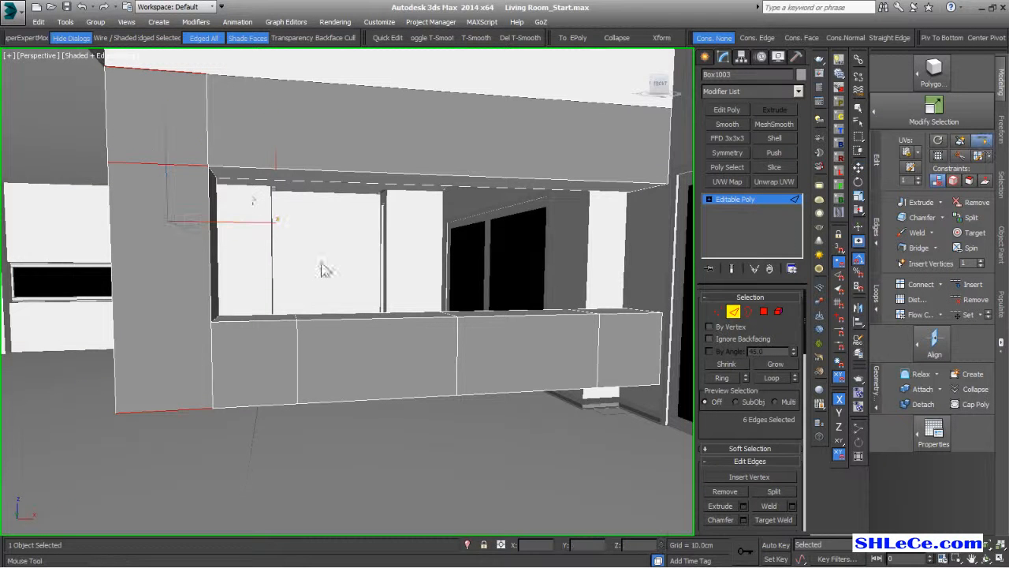
pyautogui.keyDown('alt'); pyautogui.moveTo(202, 166); pyautogui.dragTo(212, 199, button='middle'); pyautogui.keyUp('alt')
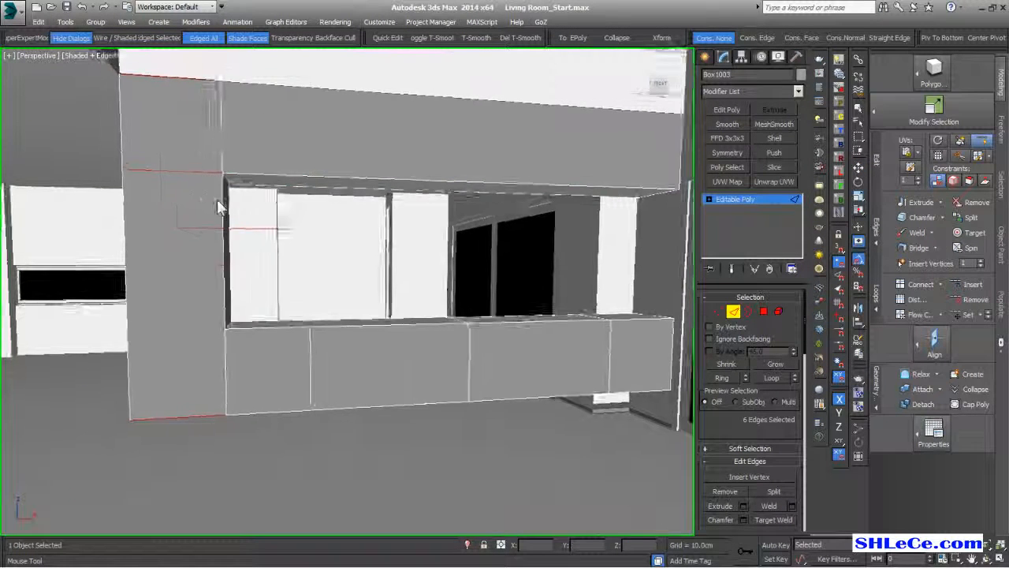
pyautogui.scroll(4, 196, 393)
pyautogui.scroll(-5, 221, 418)
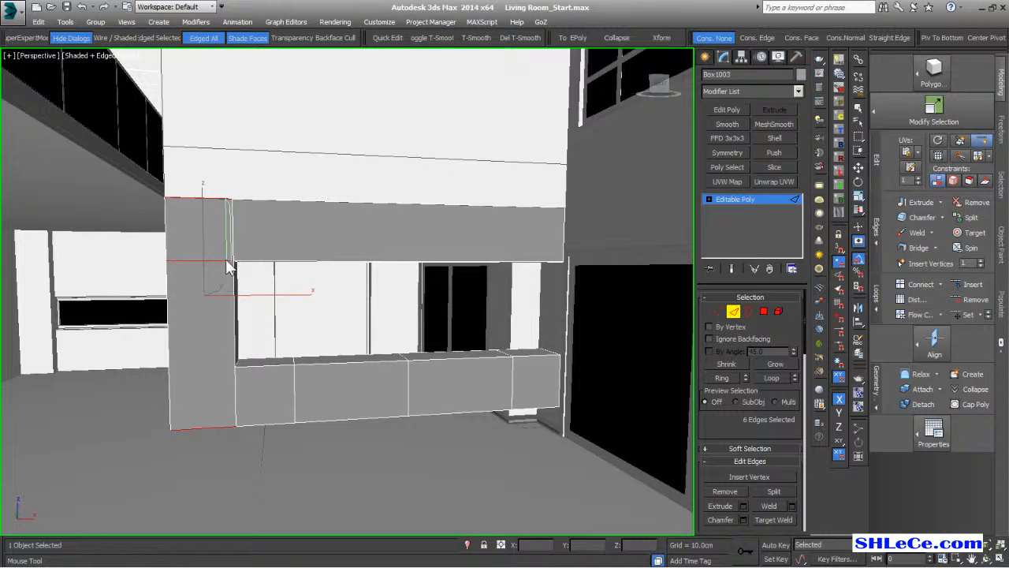
pyautogui.click(226, 260)
pyautogui.rightClick(216, 378)
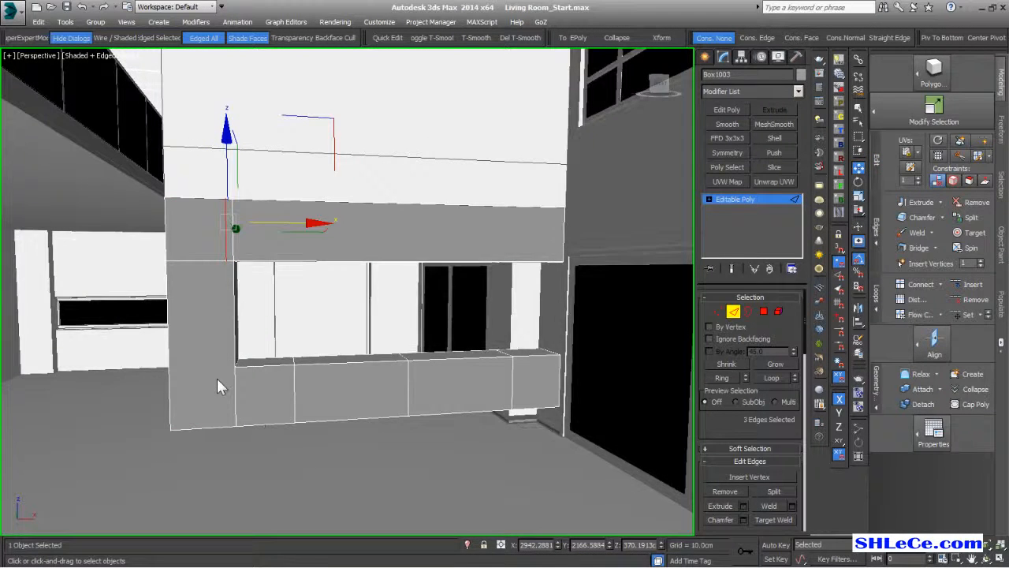
# - Move the new upper loop sideways until it sits tight beside the edge line of the opening
pyautogui.scroll(5, 215, 363)
pyautogui.moveTo(332, 194)
pyautogui.mouseDown()
pyautogui.moveTo(356, 195)
pyautogui.moveTo(337, 175)
pyautogui.mouseUp()
pyautogui.scroll(2, 309, 251)
pyautogui.scroll(-4, 336, 175)
pyautogui.keyDown('alt'); pyautogui.moveTo(384, 431); pyautogui.dragTo(494, 344, button='middle'); pyautogui.keyUp('alt')
pyautogui.click(981, 142)
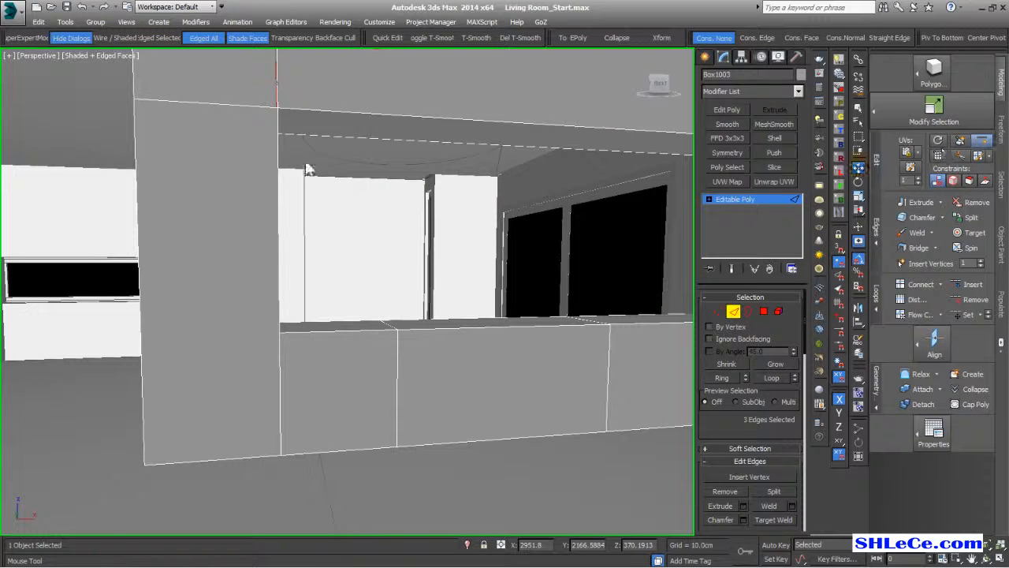
pyautogui.moveTo(266, 456)
pyautogui.mouseDown(button='middle')
pyautogui.moveTo(288, 457)
pyautogui.moveTo(292, 428)
pyautogui.moveTo(298, 460)
pyautogui.moveTo(265, 458)
pyautogui.mouseUp(button='middle')
pyautogui.press('w')
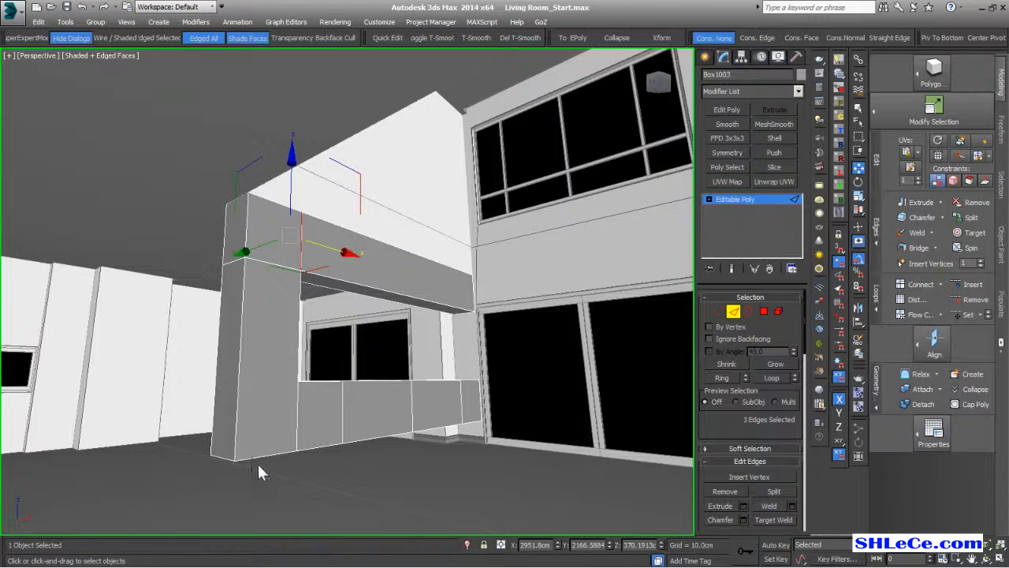
# - Select the column's horizontal edges at the opening's top height and at the base on both sides, and connect them with a vertical loop
pyautogui.click(262, 259)
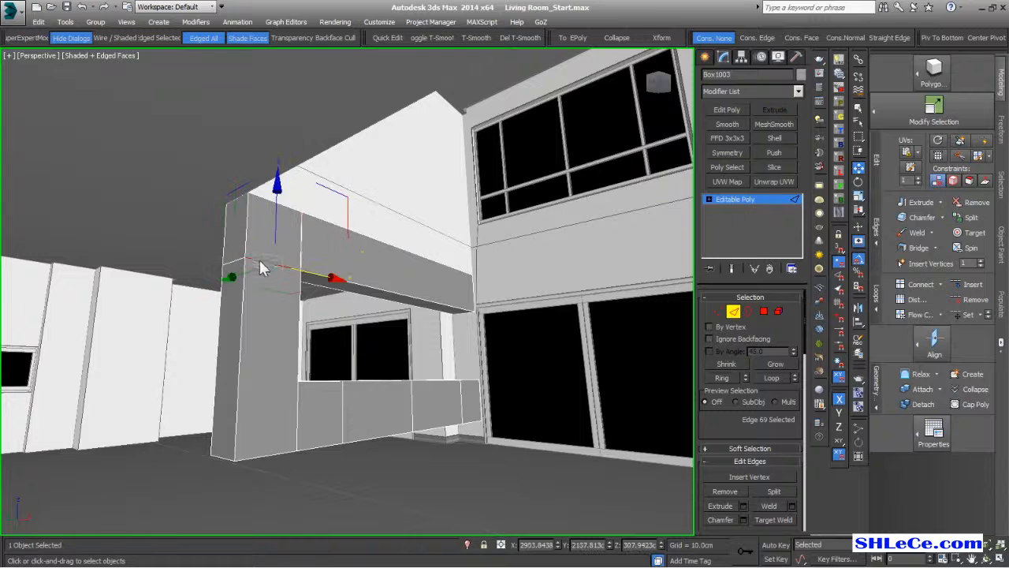
pyautogui.keyDown('ctrl'); pyautogui.click(252, 459); pyautogui.keyUp('ctrl')
pyautogui.keyDown('alt'); pyautogui.moveTo(203, 460); pyautogui.dragTo(249, 460, button='middle'); pyautogui.keyUp('alt')
pyautogui.keyDown('ctrl'); pyautogui.click(253, 254); pyautogui.keyUp('ctrl')
pyautogui.keyDown('alt'); pyautogui.moveTo(329, 294); pyautogui.dragTo(429, 356, button='middle'); pyautogui.keyUp('alt')
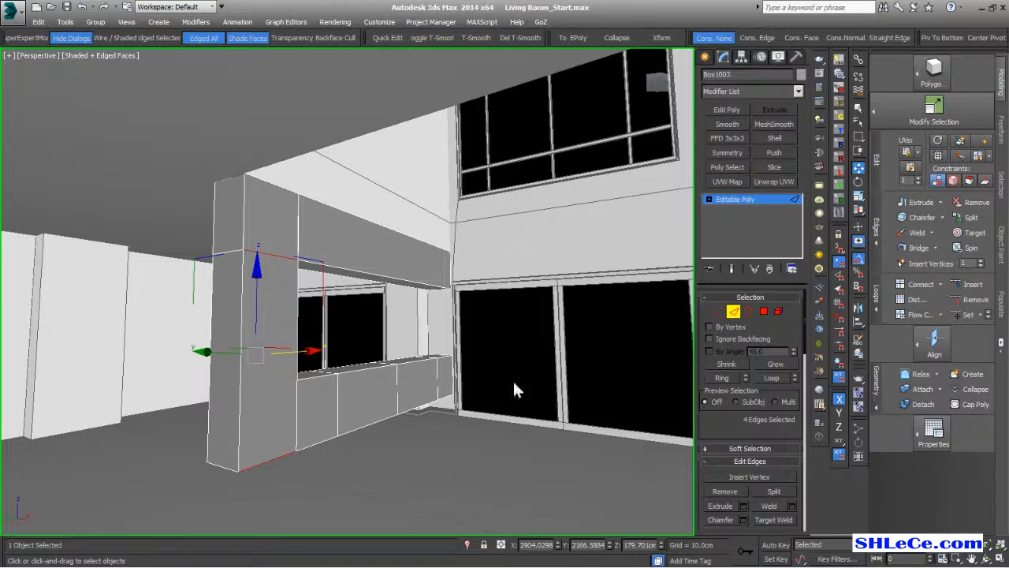
pyautogui.hotkey('ctrl', 'shift', 'e')
pyautogui.keyDown('alt'); pyautogui.moveTo(419, 397); pyautogui.dragTo(350, 401, button='middle'); pyautogui.keyUp('alt')
pyautogui.scroll(5, 394, 394)
pyautogui.scroll(-2, 542, 250)
pyautogui.click(544, 257)
pyautogui.hotkey('ctrl', 'z')
pyautogui.hotkey('ctrl', 'z')
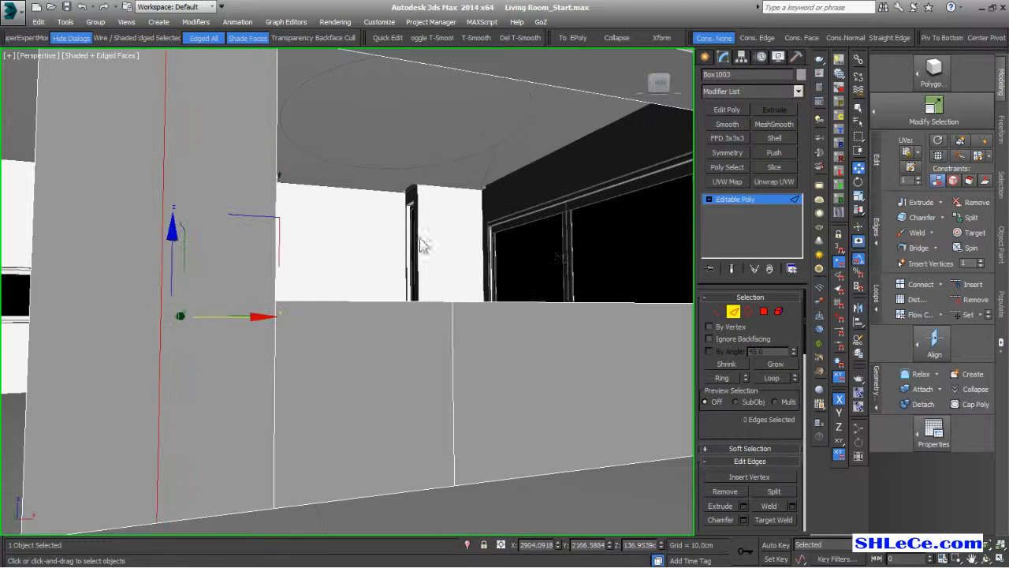
# - Move the column's new vertical loop along X until it lies close to the opening
pyautogui.moveTo(547, 243); pyautogui.dragTo(542, 374, button='middle')
pyautogui.moveTo(259, 482); pyautogui.dragTo(341, 481)
pyautogui.moveTo(258, 235); pyautogui.dragTo(255, 209, button='middle')
# - Lock the loop selection and align it exactly with the upper loop by vertex snapping along X
pyautogui.press('space')
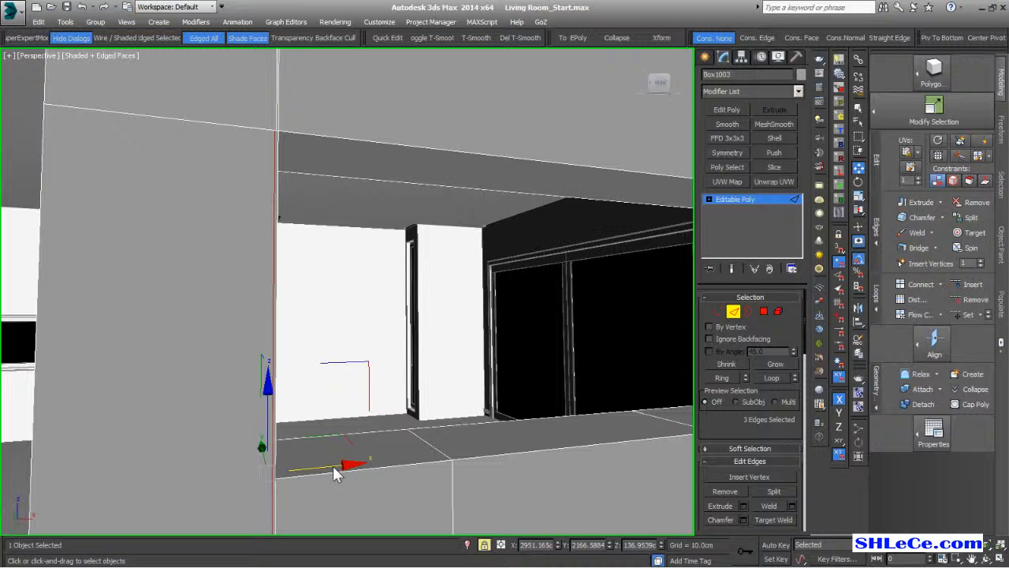
pyautogui.press('x')
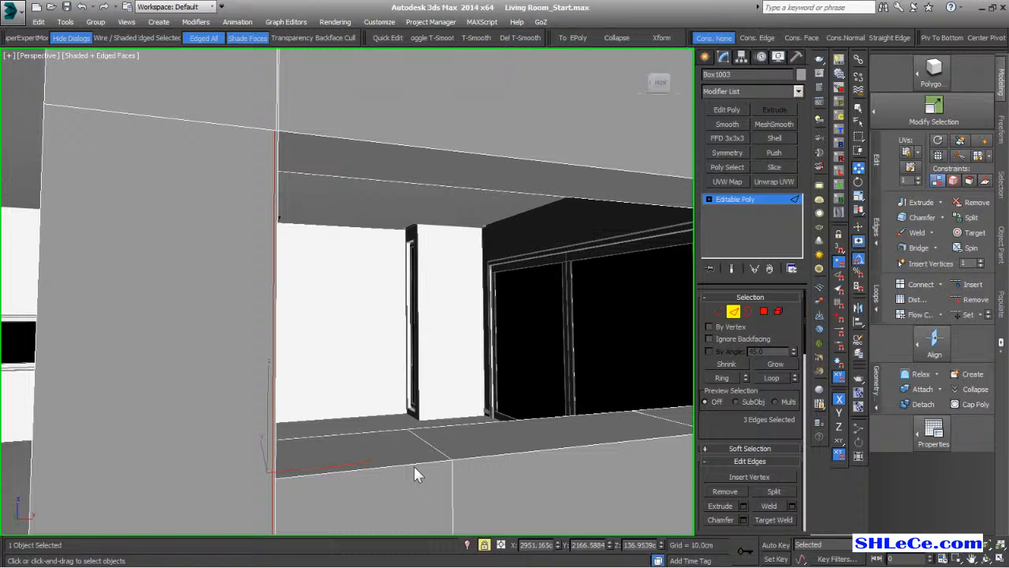
pyautogui.moveTo(304, 242); pyautogui.dragTo(299, 324, button='middle')
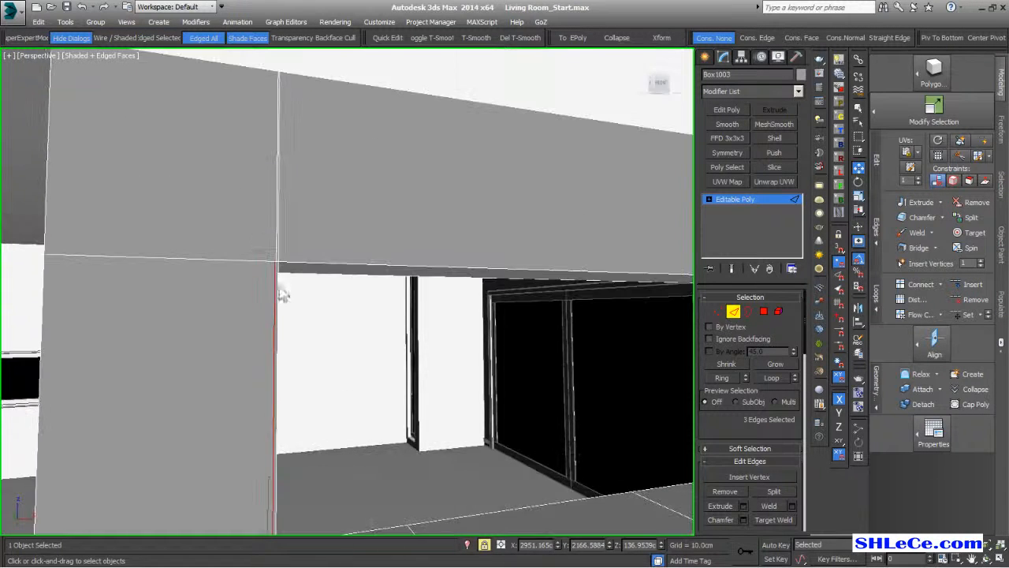
pyautogui.scroll(2, 257, 233)
pyautogui.moveTo(258, 233); pyautogui.dragTo(296, 304, button='middle')
pyautogui.scroll(-3, 297, 305)
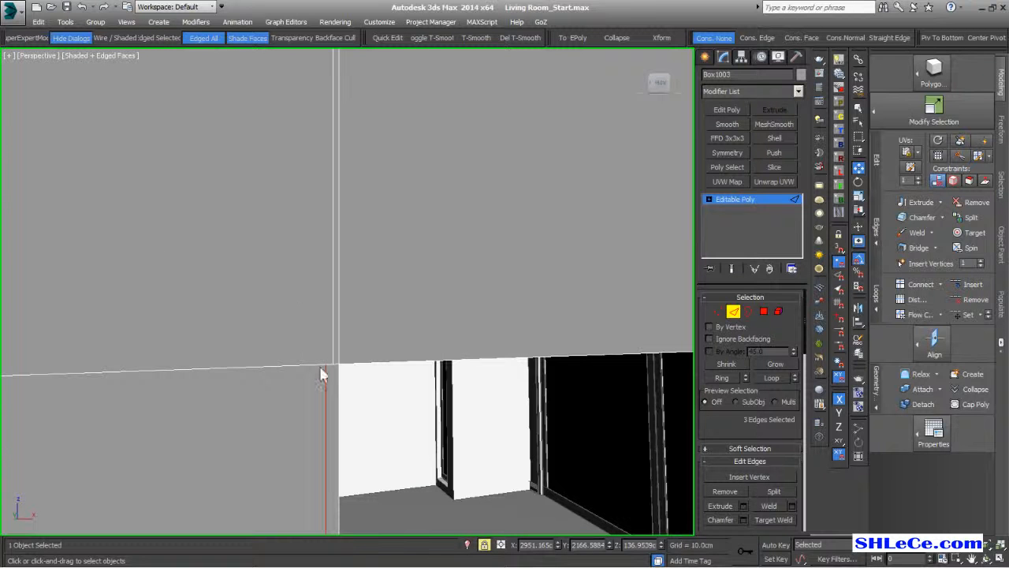
pyautogui.moveTo(327, 376); pyautogui.dragTo(333, 372)
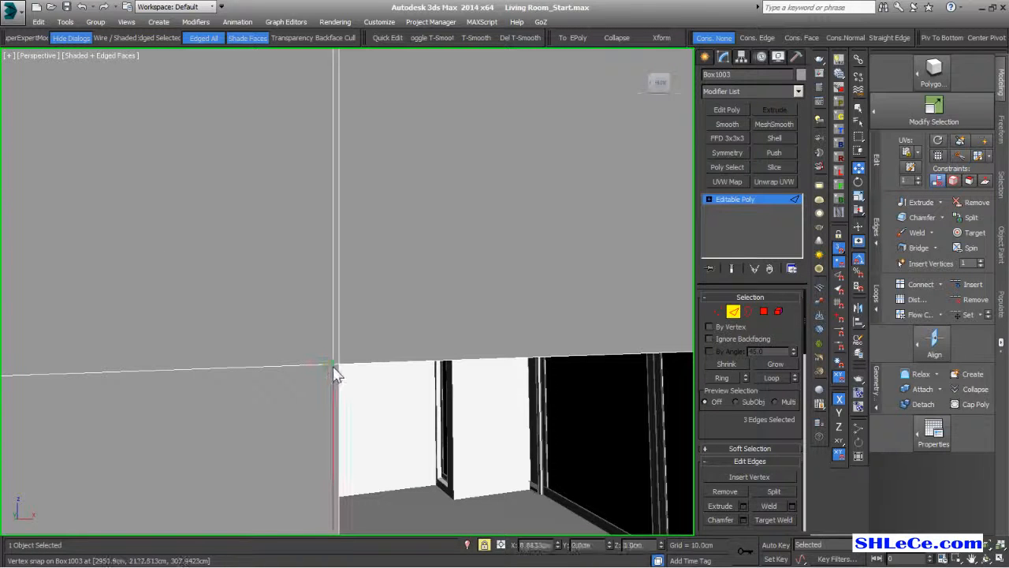
# - Select the overlapping vertices where the upper and lower loops meet on both wall faces and weld them
pyautogui.keyDown('ctrl'); pyautogui.click(712, 309); pyautogui.keyUp('ctrl')
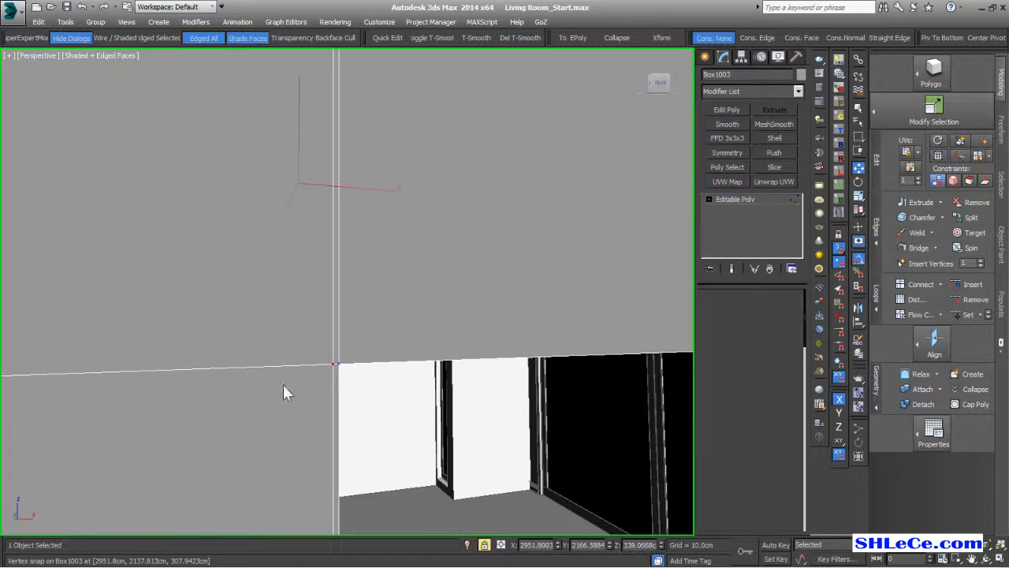
pyautogui.click(322, 356)
pyautogui.click(334, 368)
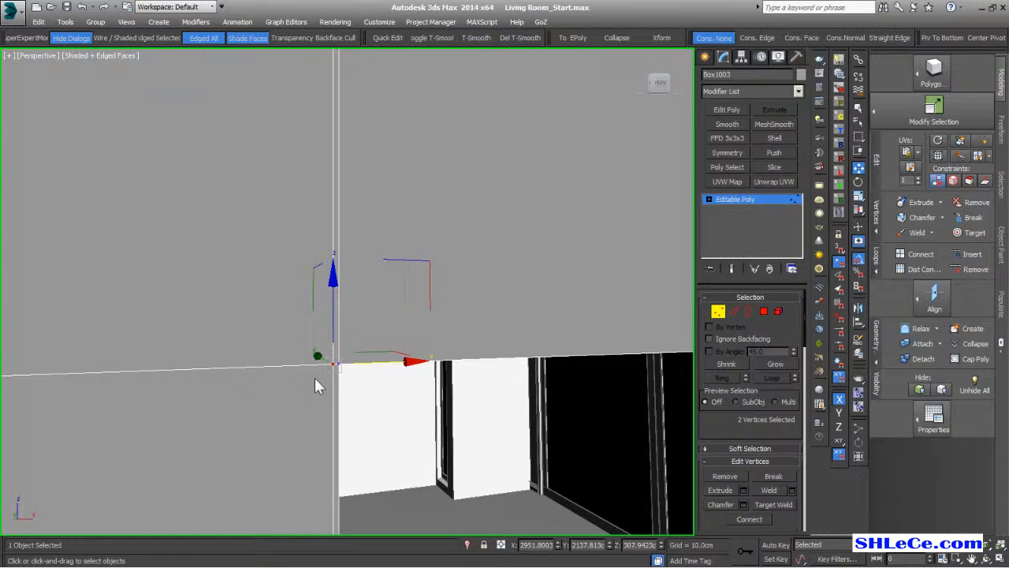
pyautogui.keyDown('alt'); pyautogui.moveTo(295, 399); pyautogui.dragTo(420, 411, button='middle'); pyautogui.keyUp('alt')
pyautogui.scroll(1, 279, 416)
pyautogui.keyDown('ctrl'); pyautogui.keyDown('alt'); pyautogui.moveTo(279, 414); pyautogui.dragTo(290, 385, button='middle'); pyautogui.keyUp('alt'); pyautogui.keyUp('ctrl')
pyautogui.moveTo(332, 443); pyautogui.dragTo(306, 474)
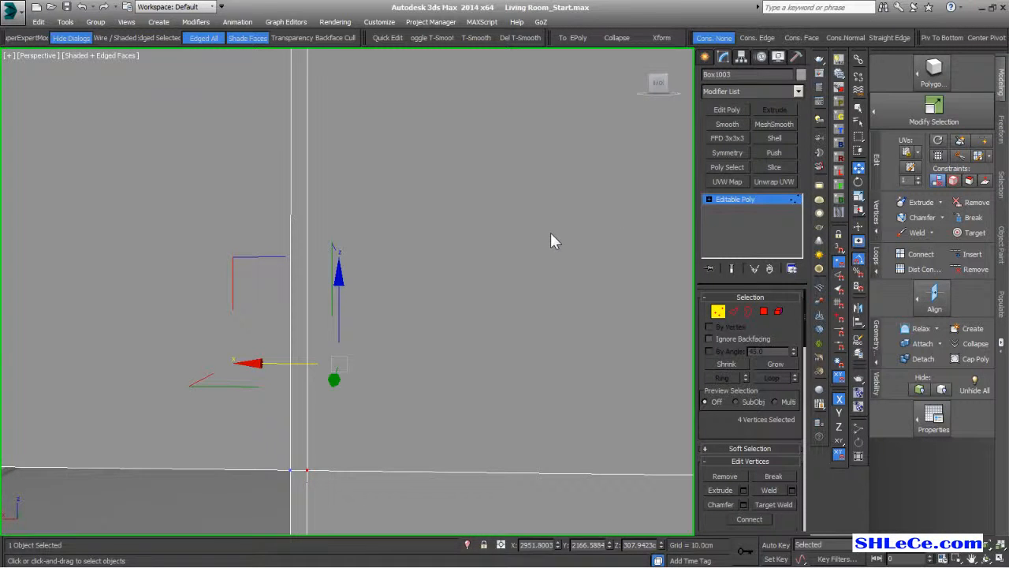
pyautogui.keyDown('alt'); pyautogui.moveTo(468, 378); pyautogui.dragTo(236, 317, button='middle'); pyautogui.keyUp('alt')
pyautogui.scroll(-6, 237, 286)
pyautogui.moveTo(235, 317); pyautogui.dragTo(305, 253, button='middle')
pyautogui.scroll(5, 287, 274)
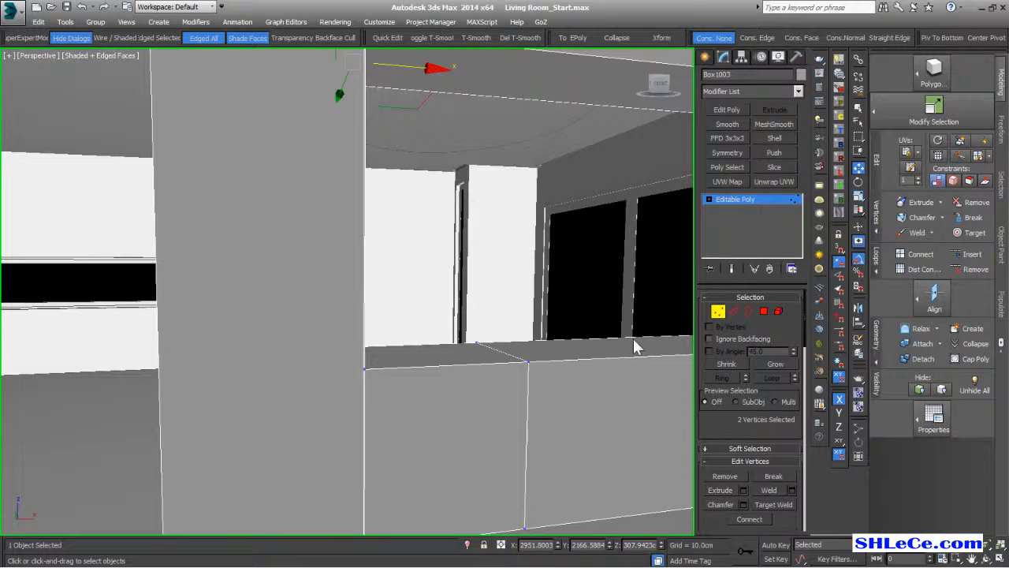
# - Select the four vertical edges of the column below the upper section and connect them with a horizontal loop at mid-height
pyautogui.keyDown('ctrl'); pyautogui.click(735, 309); pyautogui.keyUp('ctrl')
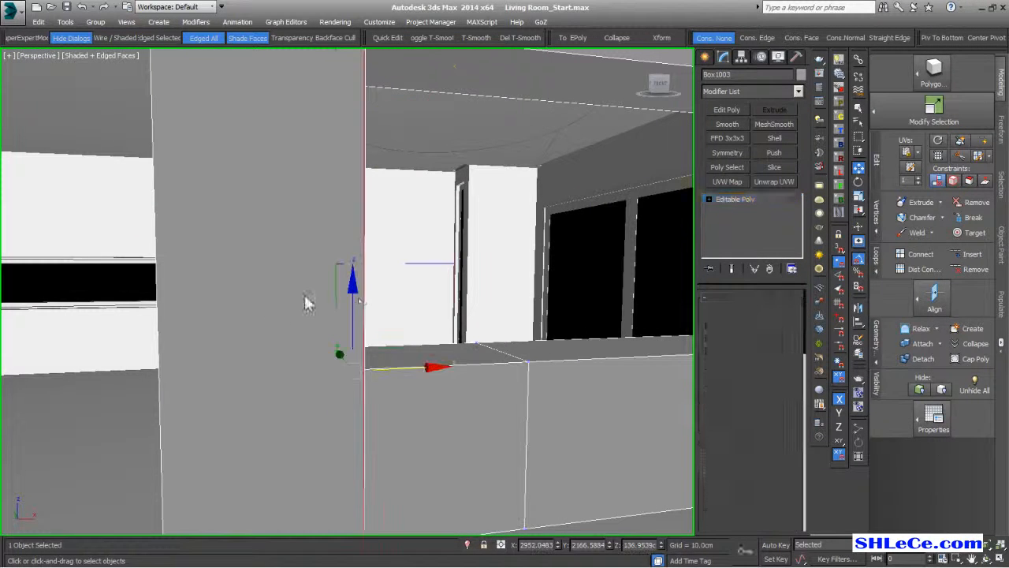
pyautogui.scroll(3, 356, 361)
pyautogui.click(367, 346)
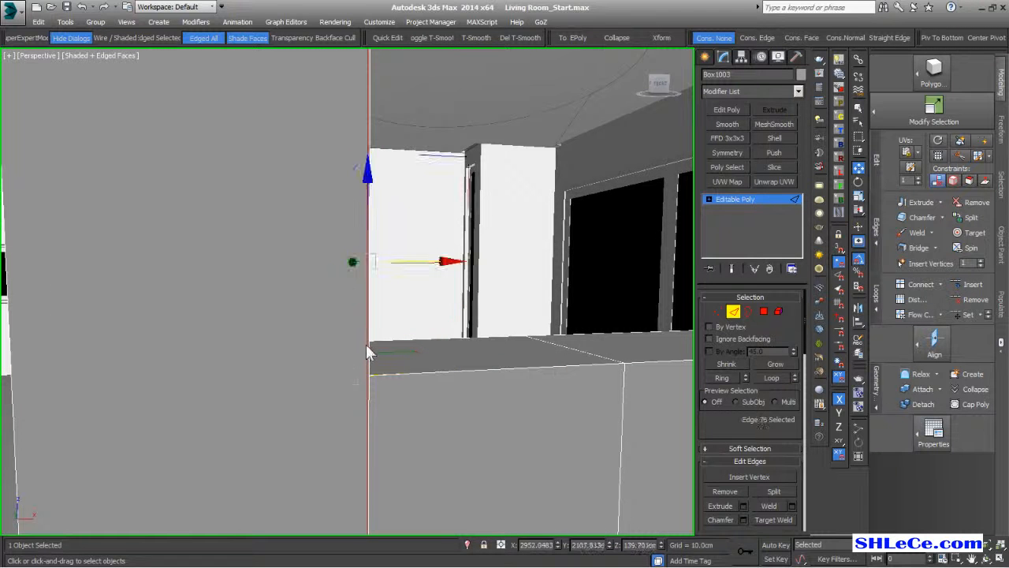
pyautogui.scroll(-4, 365, 344)
pyautogui.keyDown('alt'); pyautogui.moveTo(248, 389); pyautogui.dragTo(370, 347, button='middle'); pyautogui.keyUp('alt')
pyautogui.keyDown('ctrl'); pyautogui.click(271, 326); pyautogui.keyUp('ctrl')
pyautogui.keyDown('ctrl'); pyautogui.click(227, 307); pyautogui.keyUp('ctrl')
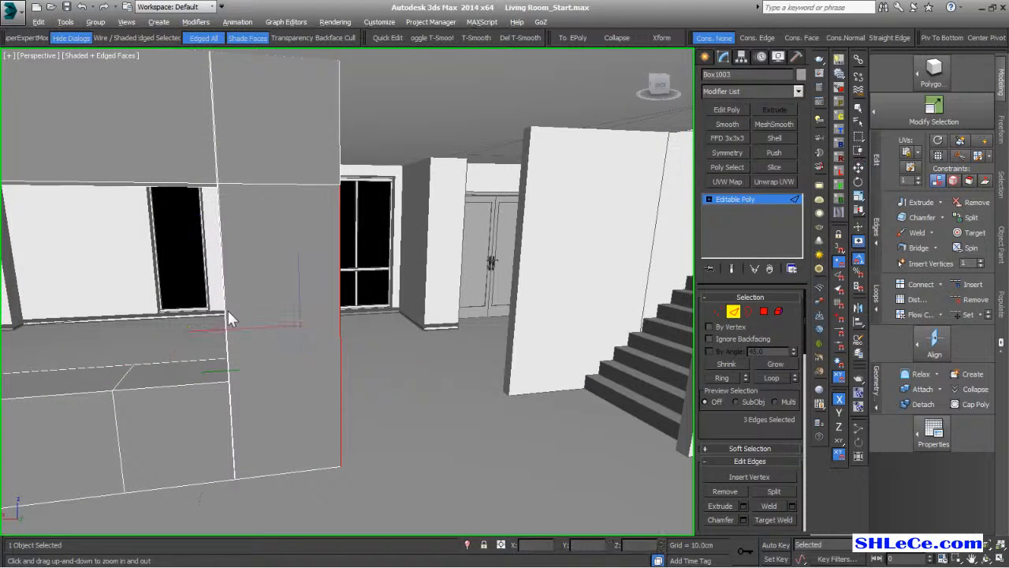
pyautogui.scroll(4, 228, 310)
pyautogui.scroll(-3, 240, 301)
pyautogui.scroll(4, 251, 288)
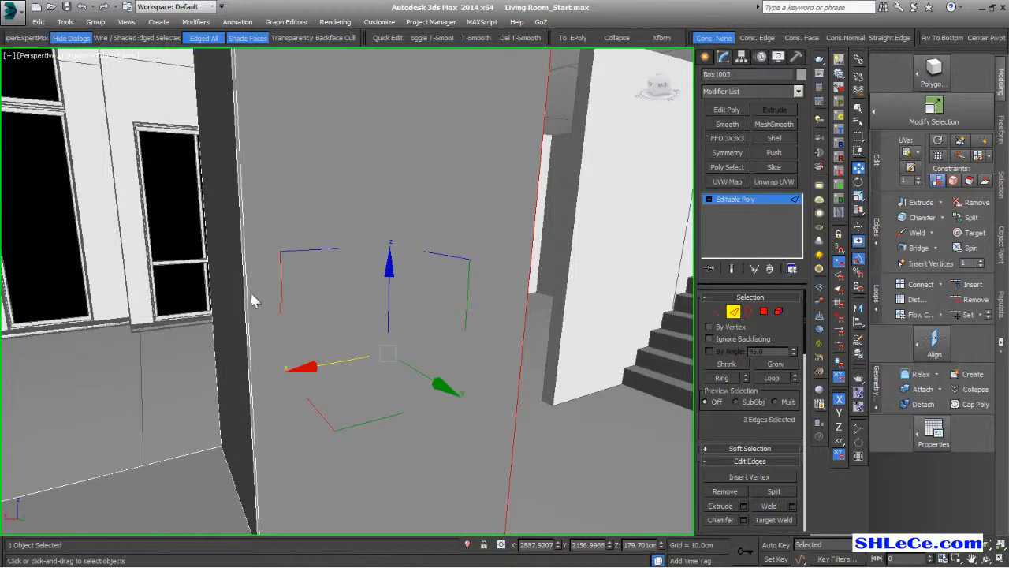
pyautogui.keyDown('ctrl'); pyautogui.click(247, 290); pyautogui.keyUp('ctrl')
pyautogui.keyDown('alt'); pyautogui.moveTo(277, 376); pyautogui.dragTo(302, 326, button='middle'); pyautogui.keyUp('alt')
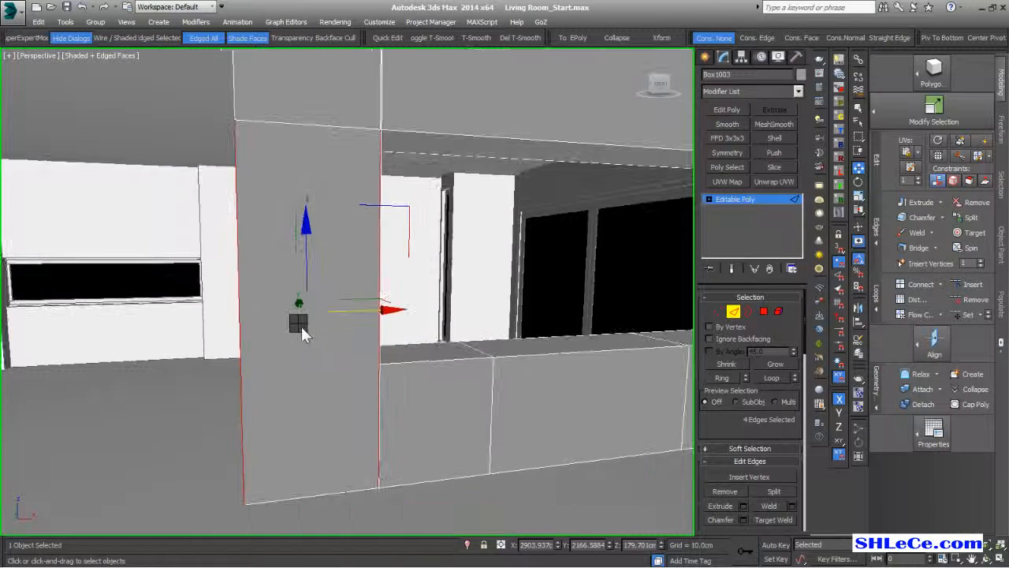
pyautogui.hotkey('ctrl', 'shift', 'e')
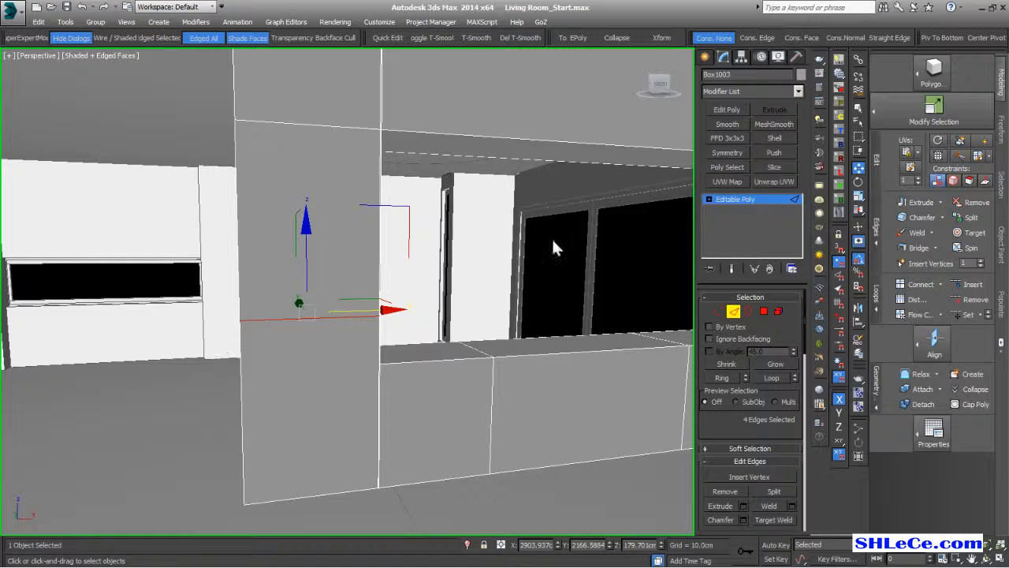
pyautogui.keyDown('alt'); pyautogui.moveTo(452, 350); pyautogui.dragTo(402, 326, button='middle'); pyautogui.keyUp('alt')
pyautogui.scroll(-3, 374, 359)
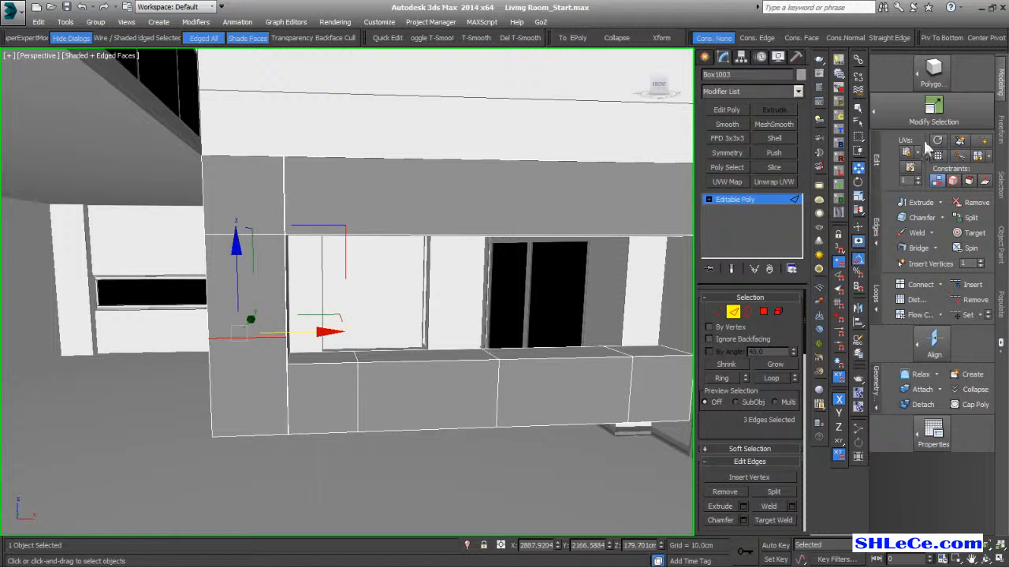
# - Try to insert a horizontal loop along the low wall section with SwiftLoop
pyautogui.click(983, 140)
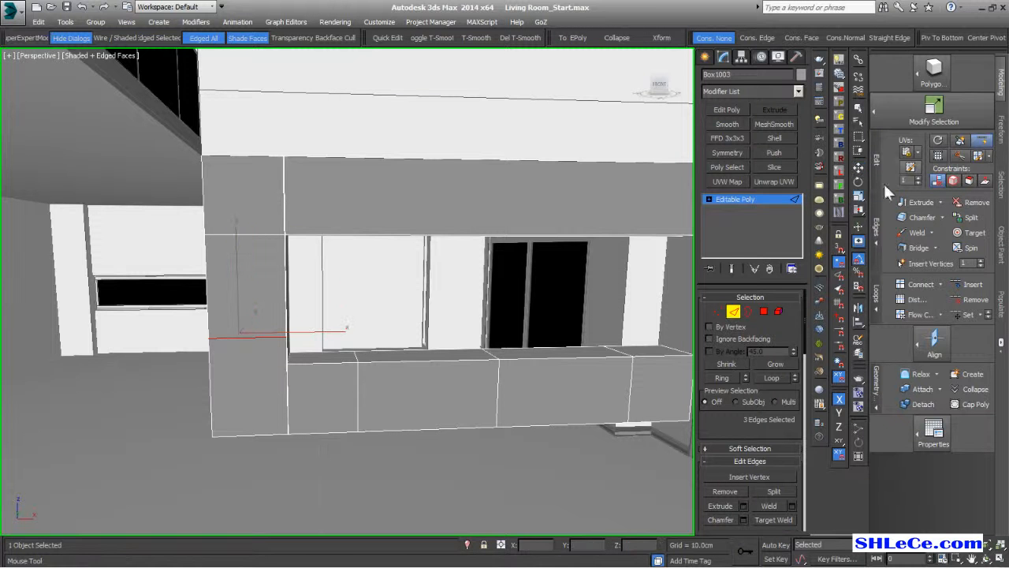
pyautogui.click(358, 404)
pyautogui.keyDown('alt'); pyautogui.moveTo(356, 397); pyautogui.dragTo(386, 381, button='middle'); pyautogui.keyUp('alt')
pyautogui.press('w')
pyautogui.click(362, 402)
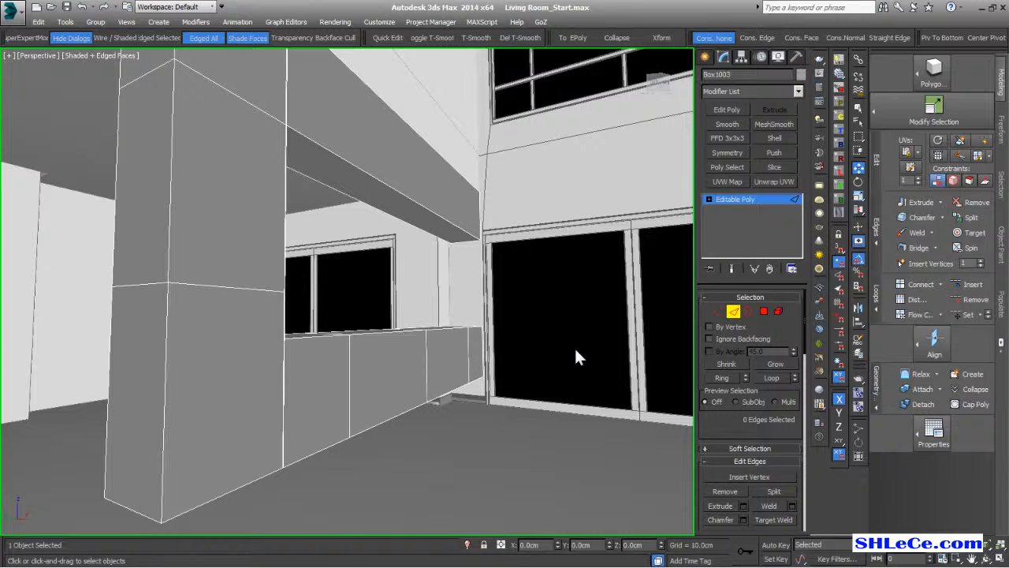
# - Insert a horizontal edge loop with SwiftLoop about midway up the low wall below the cut-out
pyautogui.click(981, 139)
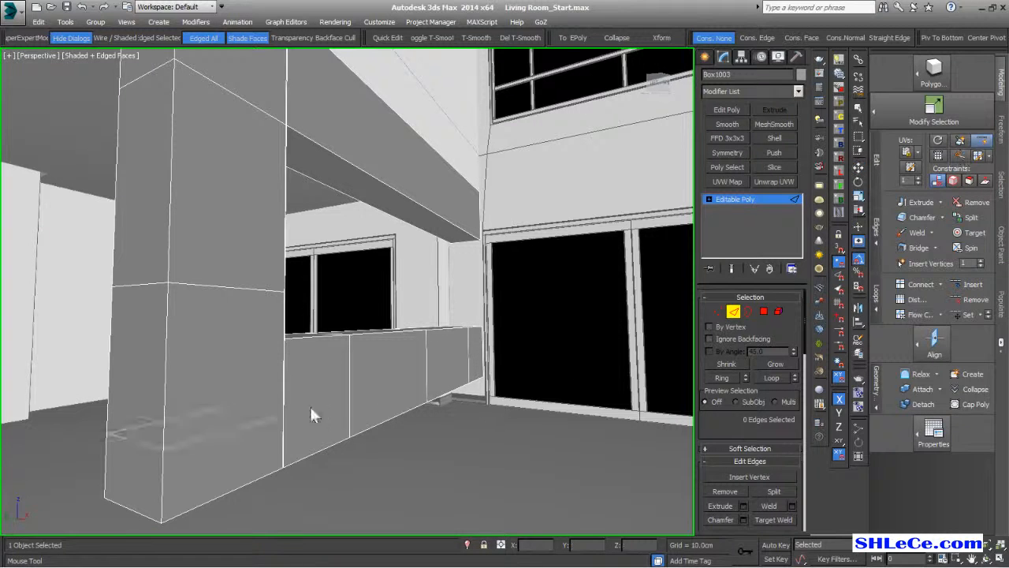
pyautogui.click(352, 388)
pyautogui.keyDown('alt'); pyautogui.moveTo(353, 391); pyautogui.dragTo(400, 406, button='middle'); pyautogui.keyUp('alt')
pyautogui.press('w')
pyautogui.scroll(3, 272, 272)
pyautogui.moveTo(237, 230); pyautogui.dragTo(227, 240)
pyautogui.keyDown('alt'); pyautogui.moveTo(227, 240); pyautogui.dragTo(272, 246, button='middle'); pyautogui.keyUp('alt')
pyautogui.hotkey('ctrl', 'z')
pyautogui.scroll(-1, 272, 245)
pyautogui.scroll(-2, 273, 253)
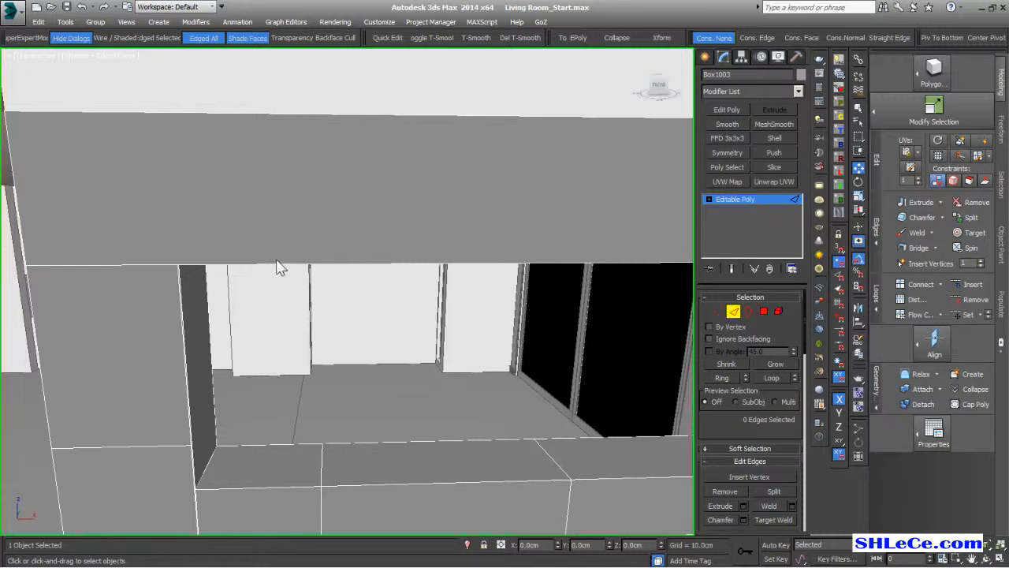
# - Switch to Polygon level and region-select all polygons of the upper beam
pyautogui.click(765, 312)
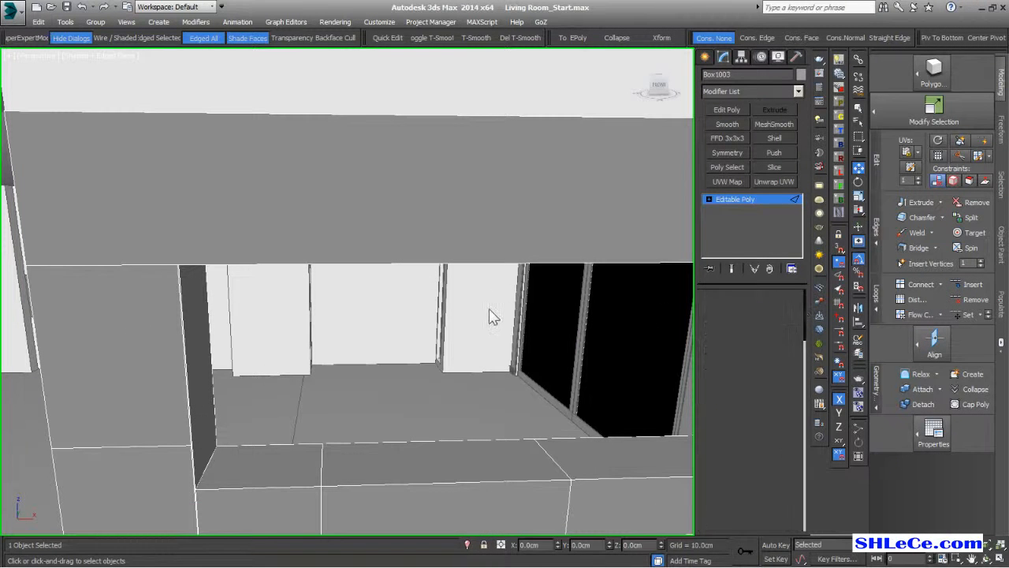
pyautogui.scroll(-3, 444, 266)
pyautogui.scroll(5, 345, 226)
pyautogui.scroll(-8, 344, 228)
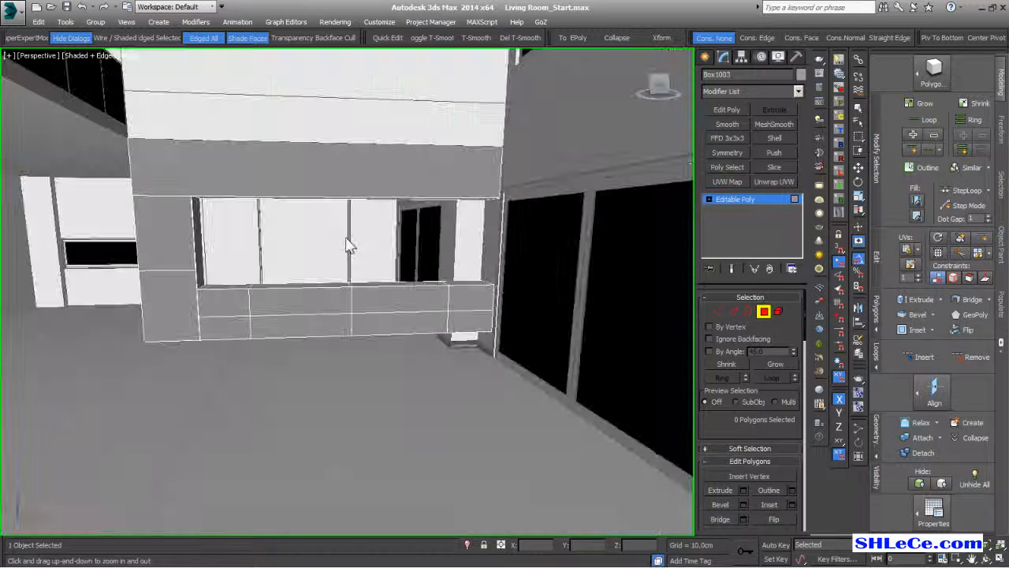
pyautogui.moveTo(536, 166); pyautogui.dragTo(92, 175)
pyautogui.keyDown('alt'); pyautogui.moveTo(134, 200); pyautogui.dragTo(131, 222, button='middle'); pyautogui.keyUp('alt')
pyautogui.scroll(3, 173, 205)
pyautogui.scroll(3, 173, 203)
pyautogui.keyDown('alt'); pyautogui.moveTo(221, 256); pyautogui.dragTo(267, 245, button='middle'); pyautogui.keyUp('alt')
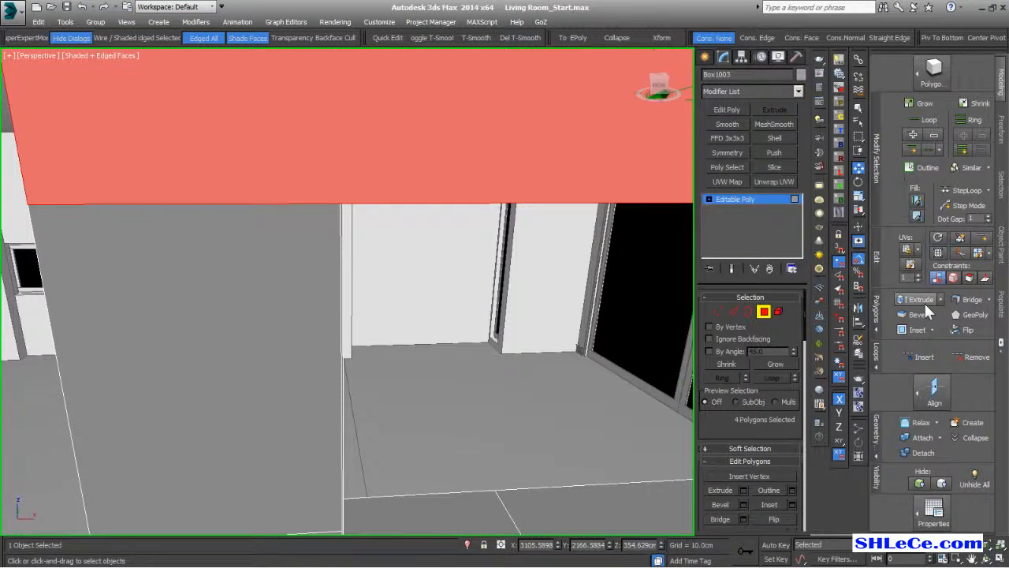
pyautogui.hotkey('ctrl', 'shift', 'q')
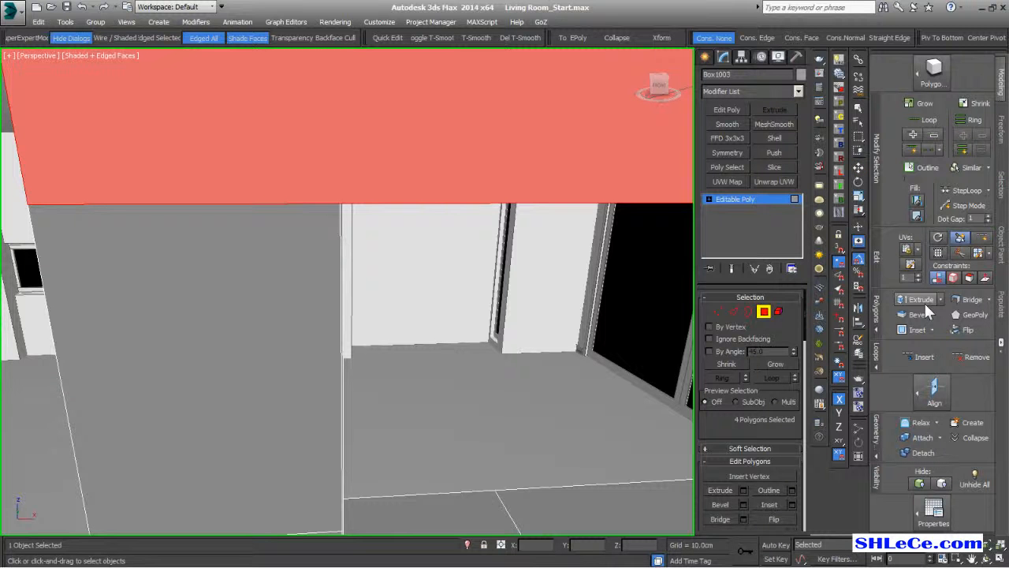
pyautogui.scroll(-6, 780, 436)
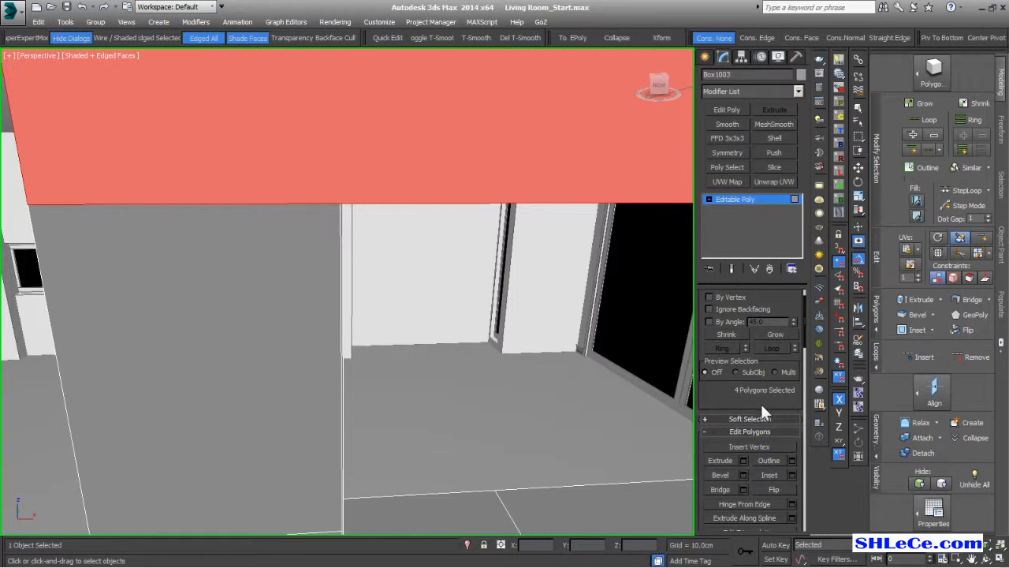
pyautogui.scroll(-2, 766, 426)
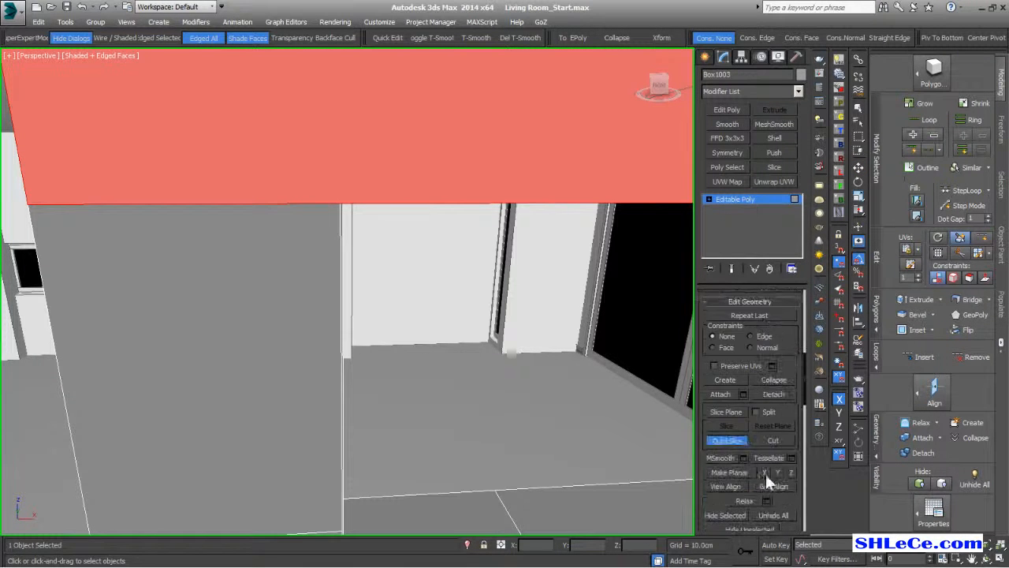
pyautogui.click(726, 444)
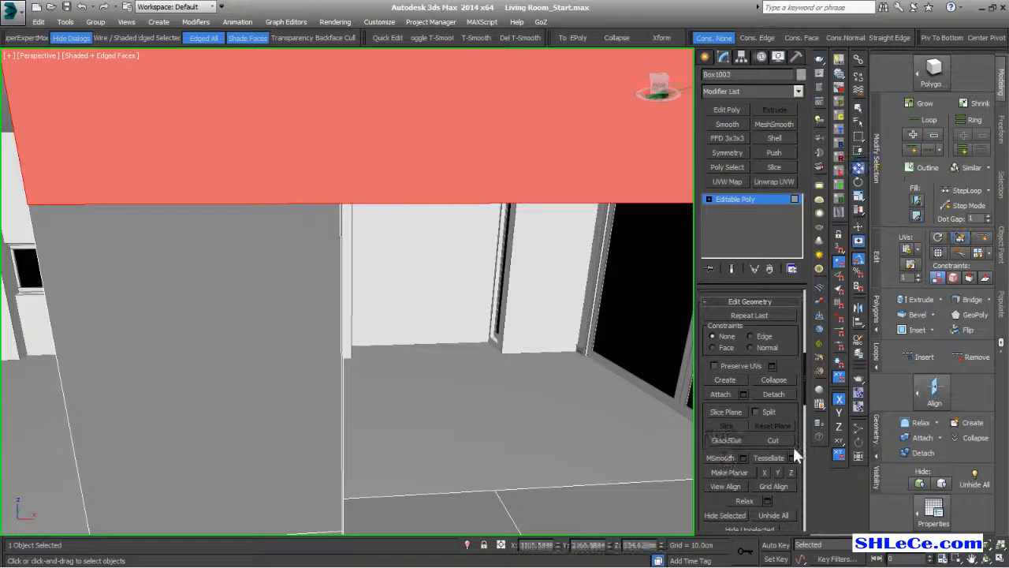
pyautogui.click(731, 409)
# - Isolate the partition wall from the rest of the room, keeping its beam polygons selected
pyautogui.moveTo(429, 243); pyautogui.dragTo(571, 260, button='middle')
pyautogui.scroll(-3, 452, 243)
pyautogui.scroll(3, 420, 249)
pyautogui.press('4')
pyautogui.press('4')
pyautogui.hotkey('alt', 'q')
pyautogui.keyDown('alt'); pyautogui.moveTo(481, 313); pyautogui.dragTo(354, 376, button='middle'); pyautogui.keyUp('alt')
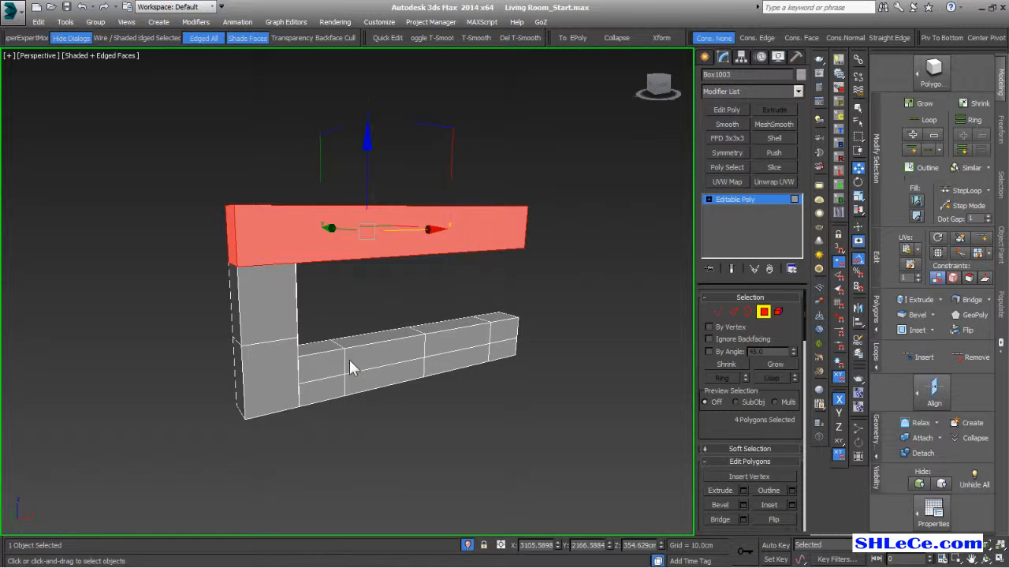
pyautogui.scroll(2, 357, 345)
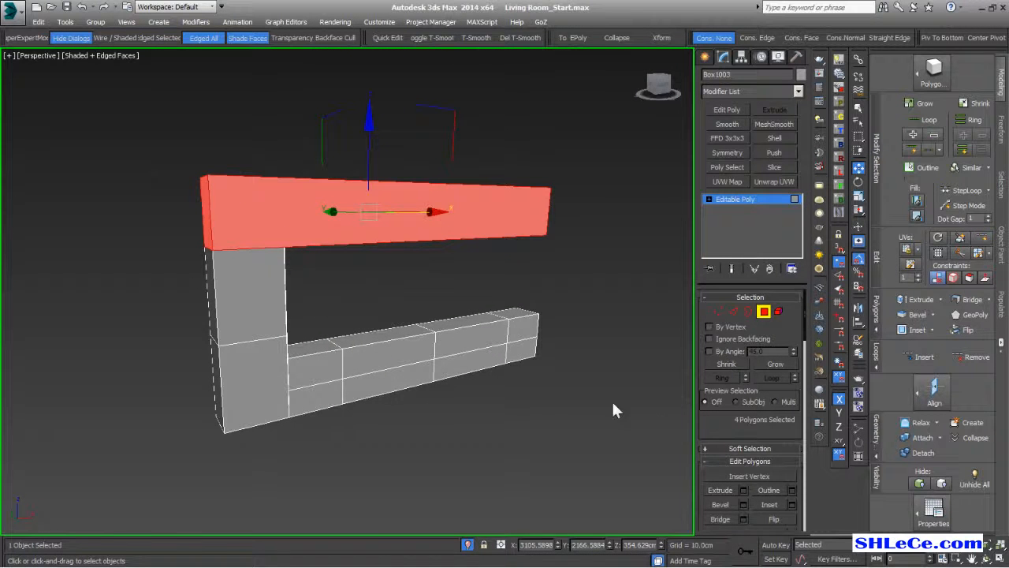
# - Enable Slice Plane on the selected beam polygons and reset the plane
pyautogui.scroll(-10, 746, 355)
pyautogui.scroll(-1, 749, 398)
pyautogui.click(724, 410)
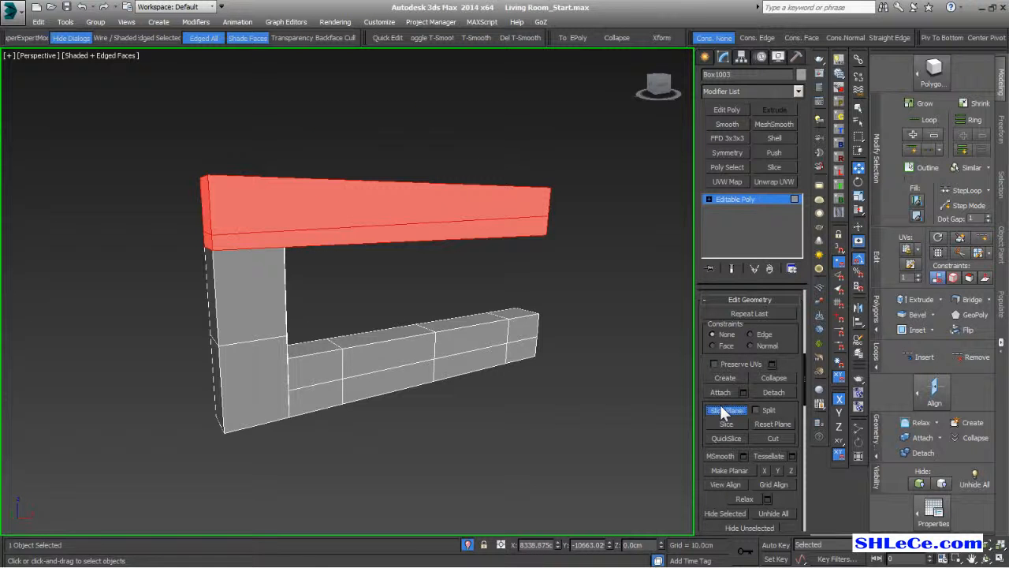
pyautogui.moveTo(559, 335); pyautogui.dragTo(549, 332, button='middle')
pyautogui.click(769, 426)
pyautogui.moveTo(522, 392); pyautogui.dragTo(484, 395, button='middle')
# - Position the slice plane along Z at about 308.69 cm, just above the beam's lower edge, and slice the beam there
pyautogui.moveTo(364, 242); pyautogui.dragTo(370, 197)
pyautogui.scroll(10, 354, 273)
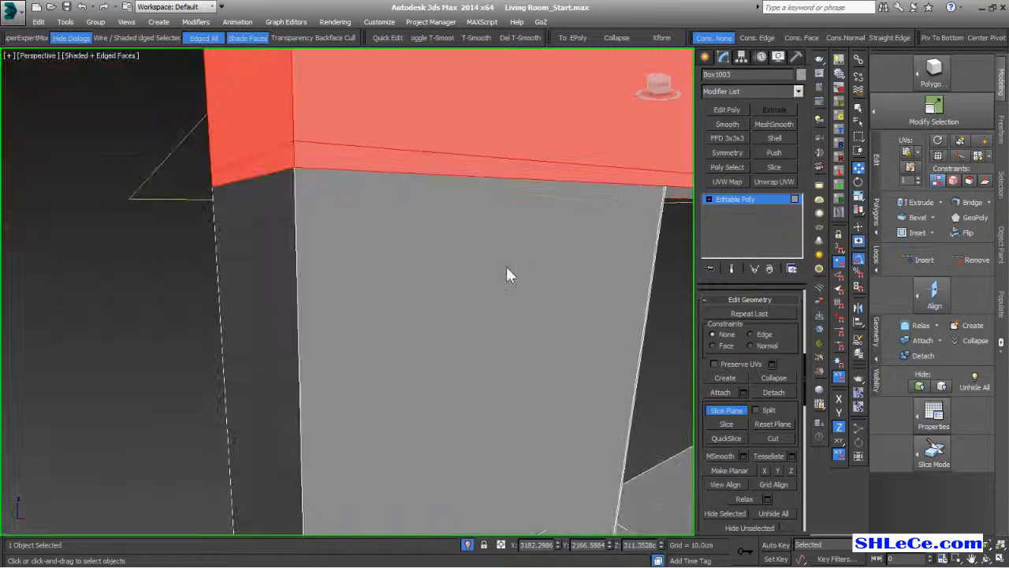
pyautogui.keyDown('alt'); pyautogui.moveTo(506, 267); pyautogui.dragTo(502, 311, button='middle'); pyautogui.keyUp('alt')
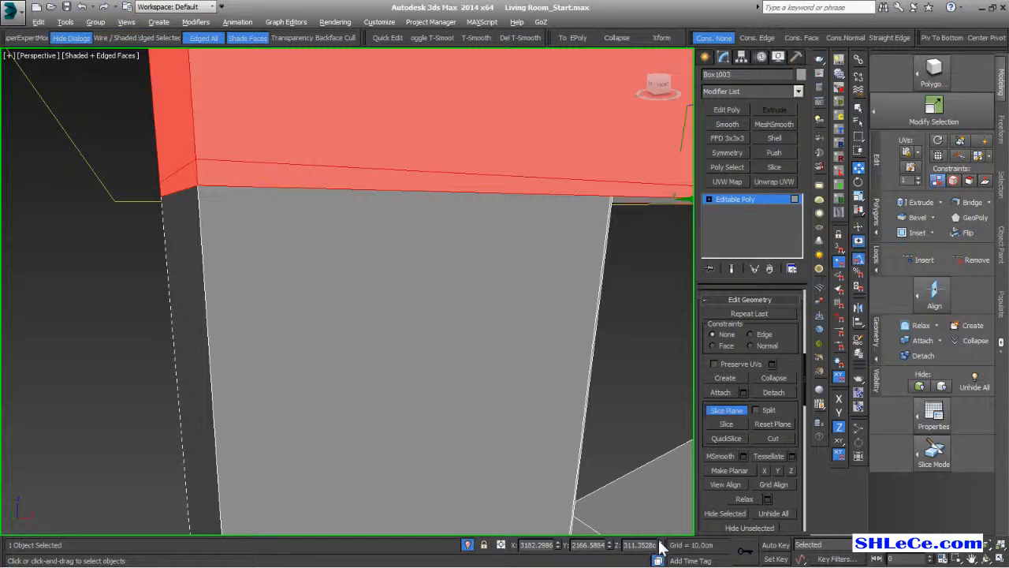
pyautogui.moveTo(658, 547); pyautogui.dragTo(667, 567)
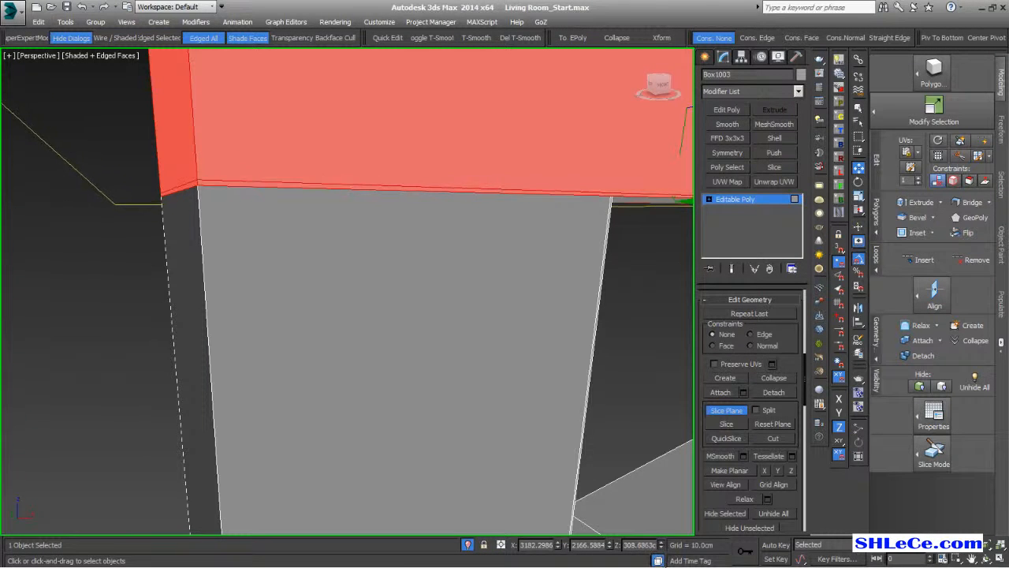
pyautogui.click(730, 413)
pyautogui.scroll(-5, 476, 284)
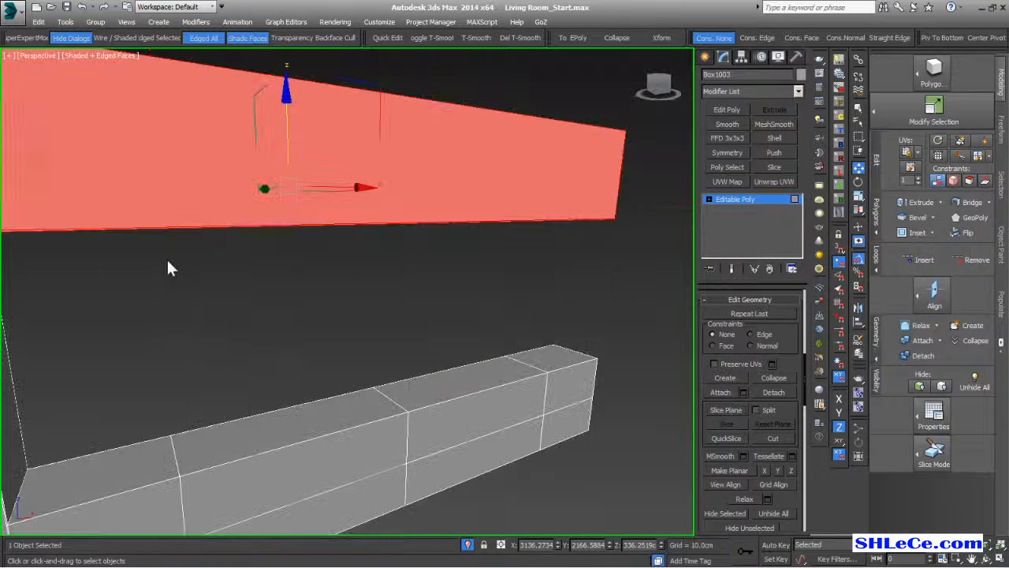
# - Switch to Edge level and select the long front edges along the beam's top and bottom, deselecting the rear top edge
pyautogui.click(709, 199)
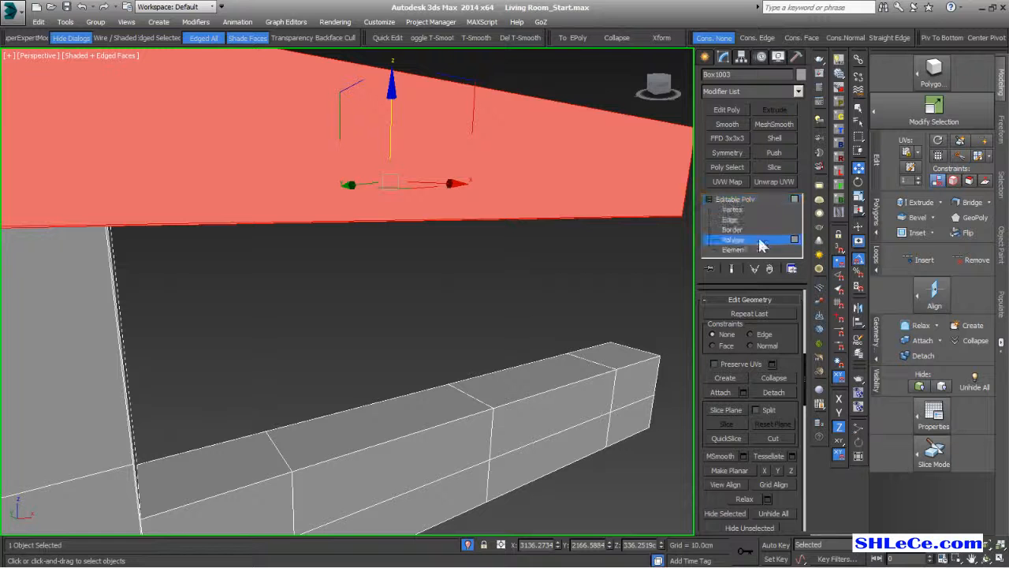
pyautogui.click(731, 220)
pyautogui.click(328, 234)
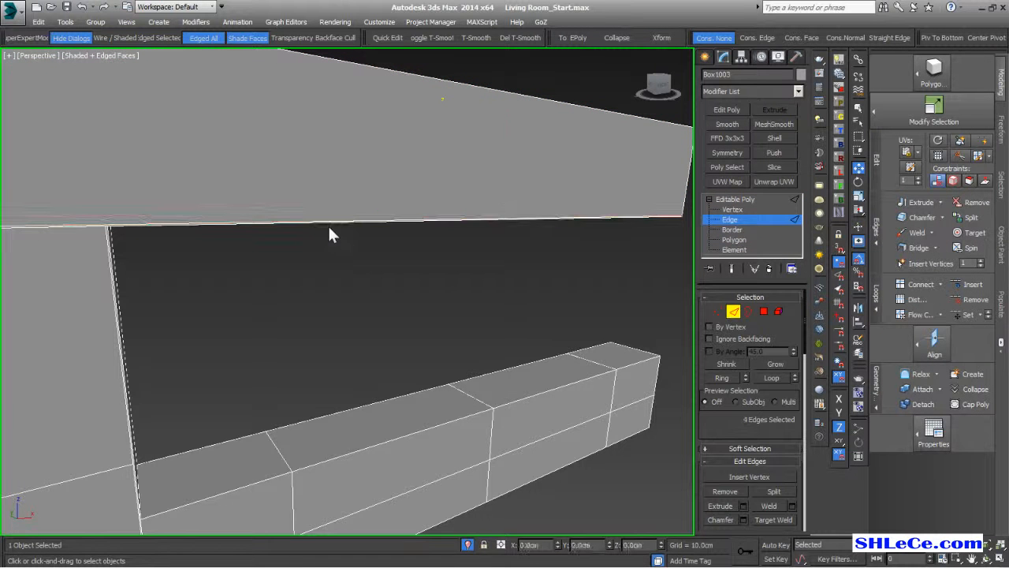
pyautogui.click(329, 219)
pyautogui.keyDown('alt'); pyautogui.moveTo(329, 220); pyautogui.dragTo(316, 299, button='middle'); pyautogui.keyUp('alt')
pyautogui.keyDown('ctrl'); pyautogui.click(337, 98); pyautogui.keyUp('ctrl')
pyautogui.keyDown('alt'); pyautogui.moveTo(337, 99); pyautogui.dragTo(248, 198, button='middle'); pyautogui.keyUp('alt')
pyautogui.keyDown('ctrl'); pyautogui.click(398, 237); pyautogui.keyUp('ctrl')
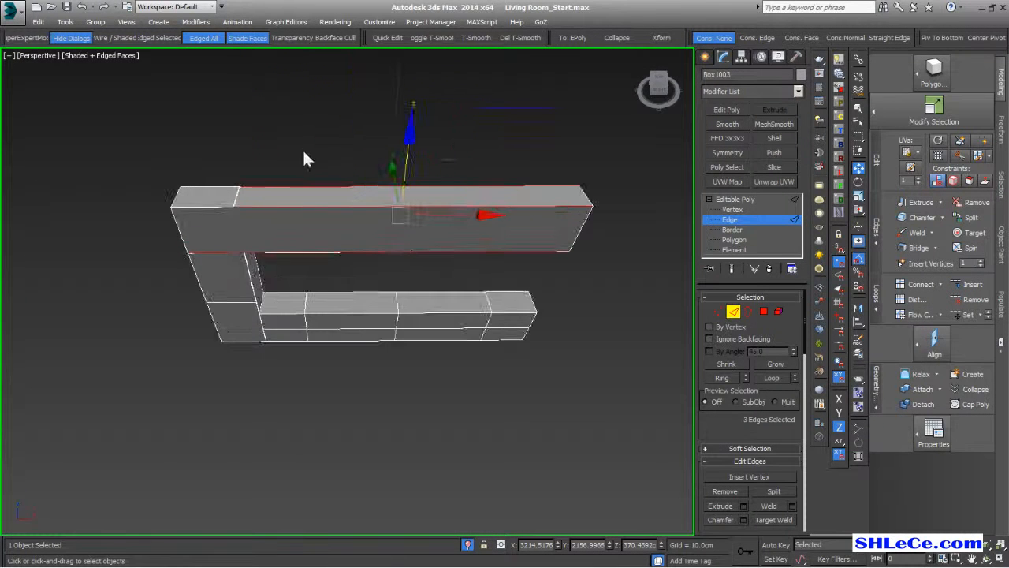
pyautogui.keyDown('alt'); pyautogui.click(266, 189); pyautogui.keyUp('alt')
# - Select the two short edges crossing the beam's top face above the column and remove them
pyautogui.keyDown('alt'); pyautogui.moveTo(290, 257); pyautogui.dragTo(296, 215, button='middle'); pyautogui.keyUp('alt')
pyautogui.moveTo(391, 265); pyautogui.dragTo(414, 267, button='middle')
pyautogui.keyDown('alt'); pyautogui.moveTo(414, 266); pyautogui.dragTo(300, 294, button='middle'); pyautogui.keyUp('alt')
pyautogui.scroll(6, 315, 266)
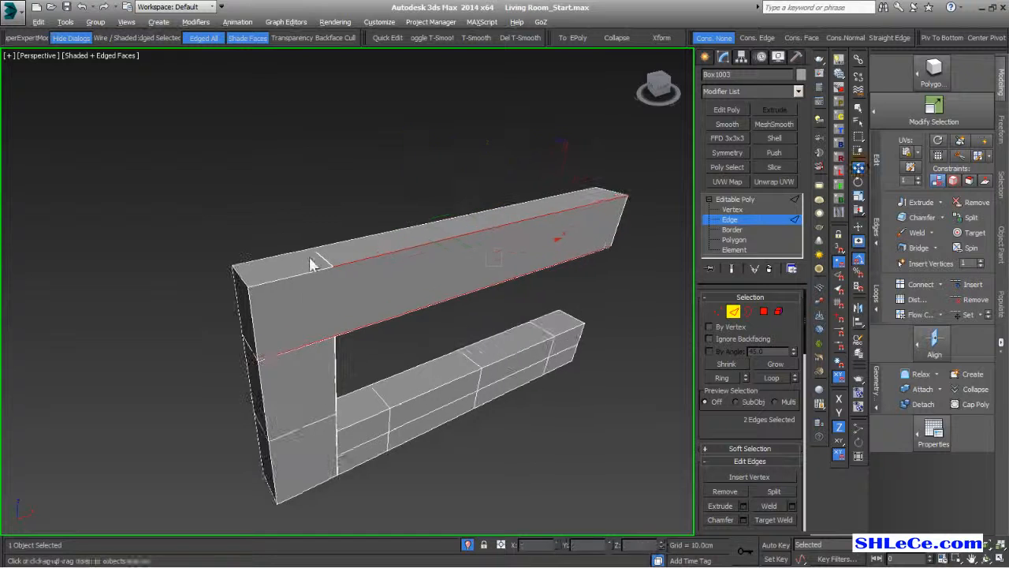
pyautogui.press('w')
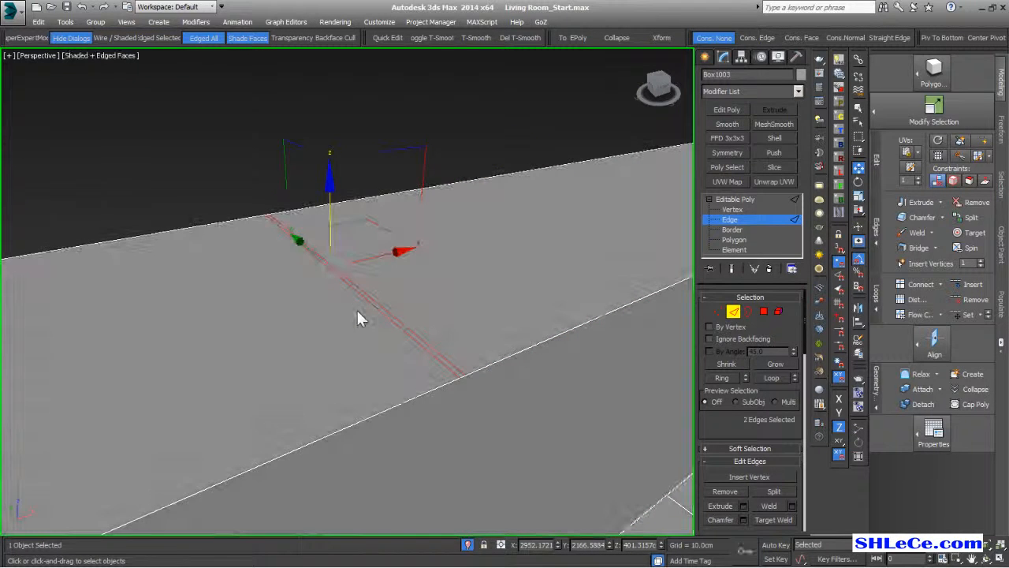
pyautogui.press('BackSpace')
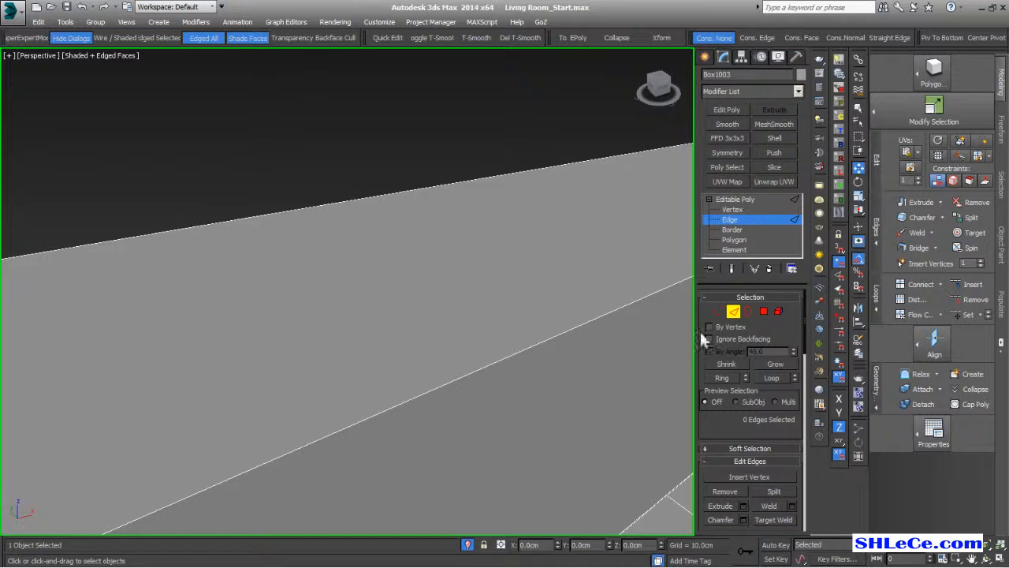
# - Select the beam's front top edge together with the sliced edge near its underside
pyautogui.click(618, 309)
pyautogui.scroll(-5, 618, 322)
pyautogui.keyDown('alt'); pyautogui.moveTo(617, 327); pyautogui.dragTo(476, 311, button='middle'); pyautogui.keyUp('alt')
pyautogui.scroll(5, 476, 312)
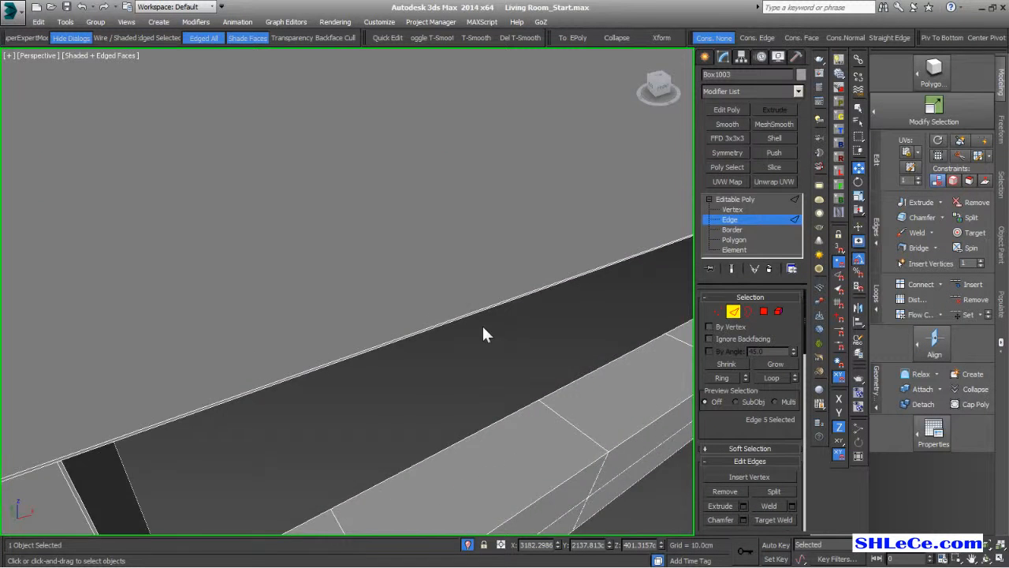
pyautogui.keyDown('ctrl'); pyautogui.click(469, 298); pyautogui.keyUp('ctrl')
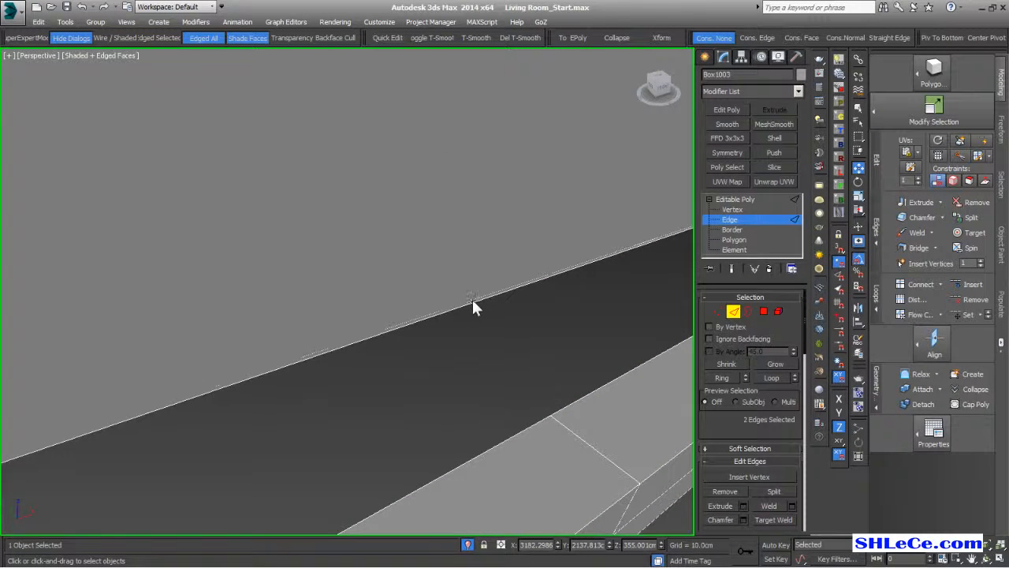
pyautogui.hotkey('ctrl', 'shift', 'e')
pyautogui.scroll(-5, 476, 296)
pyautogui.keyDown('ctrl'); pyautogui.click(419, 254); pyautogui.keyUp('ctrl')
pyautogui.keyDown('alt'); pyautogui.moveTo(418, 254); pyautogui.dragTo(371, 264, button='middle'); pyautogui.keyUp('alt')
pyautogui.moveTo(371, 264); pyautogui.dragTo(280, 264, button='middle')
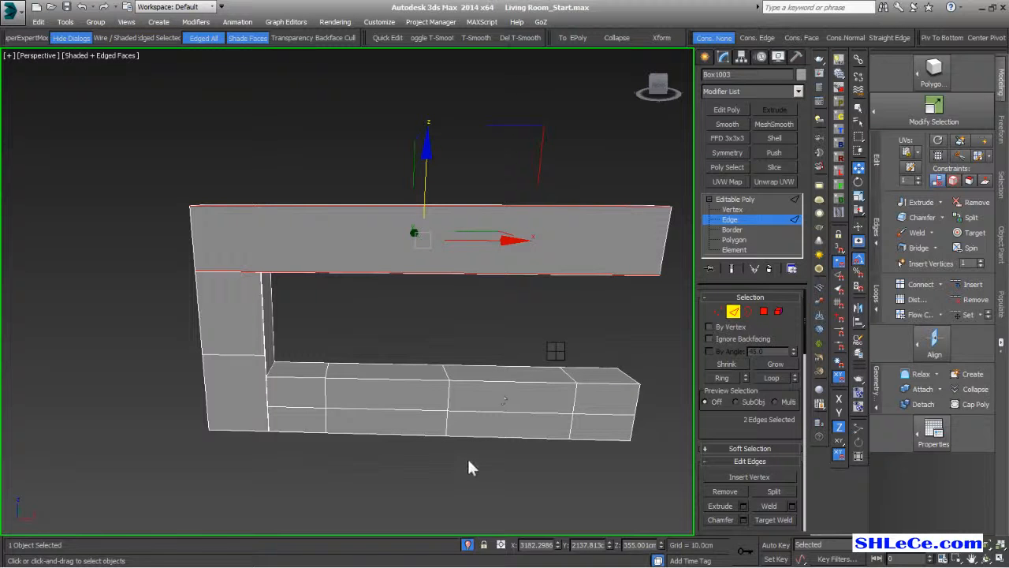
# - Connect the two long beam edges with 5 evenly spaced vertical segments
pyautogui.click(477, 375)
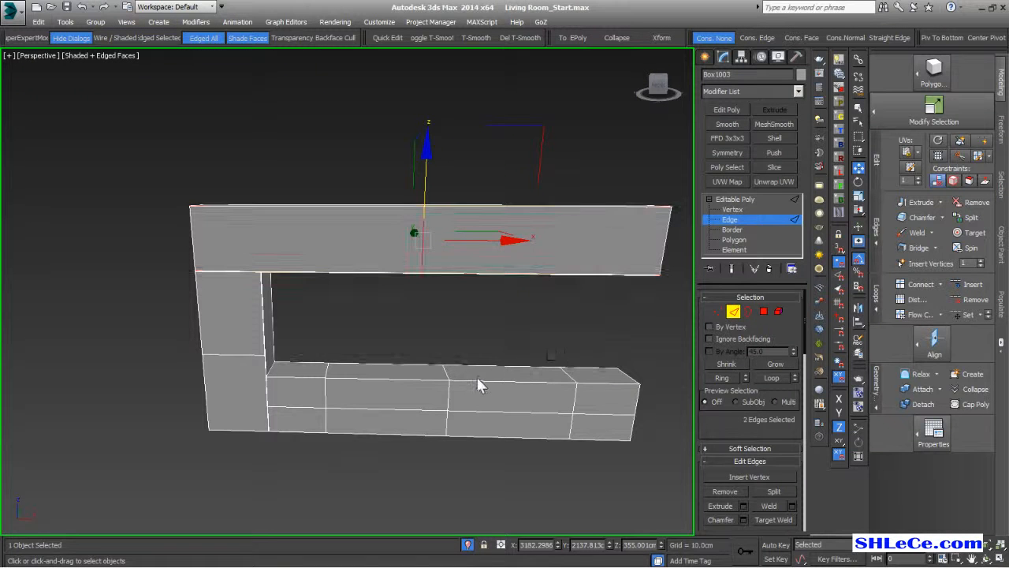
pyautogui.click(555, 185)
pyautogui.click(555, 184)
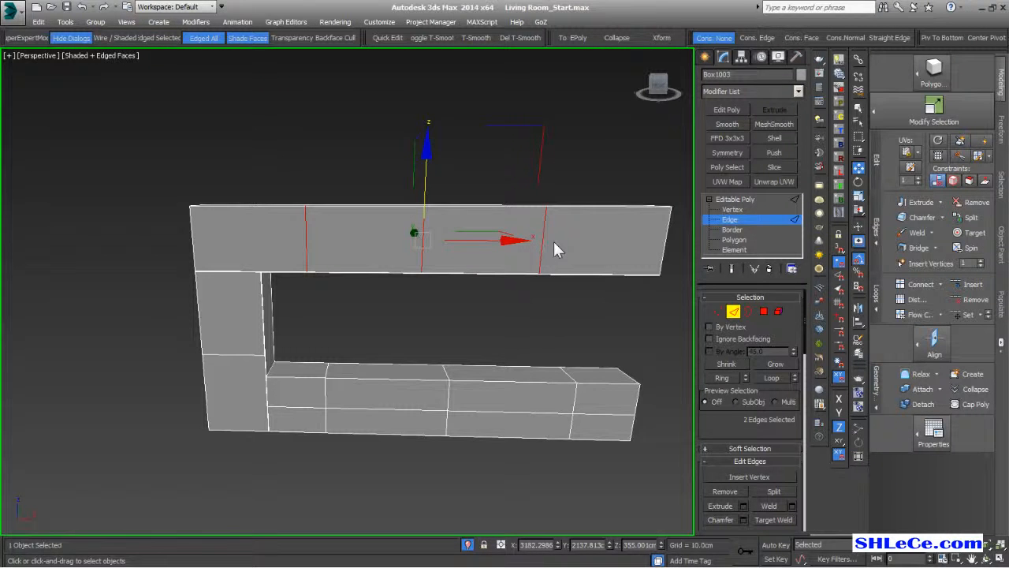
pyautogui.click(554, 183)
pyautogui.click(554, 184)
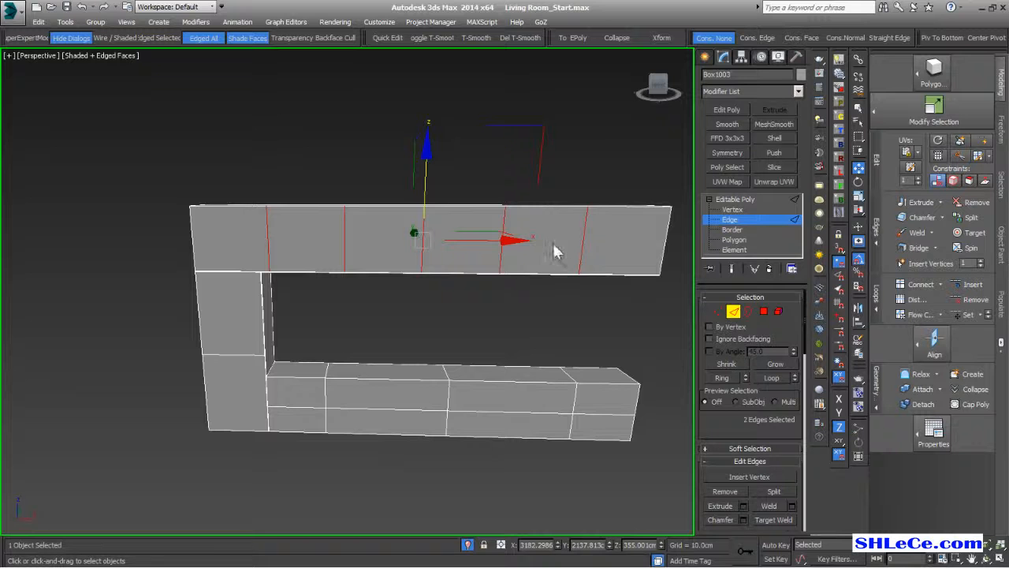
pyautogui.keyDown('alt'); pyautogui.moveTo(518, 286); pyautogui.dragTo(441, 385, button='middle'); pyautogui.keyUp('alt')
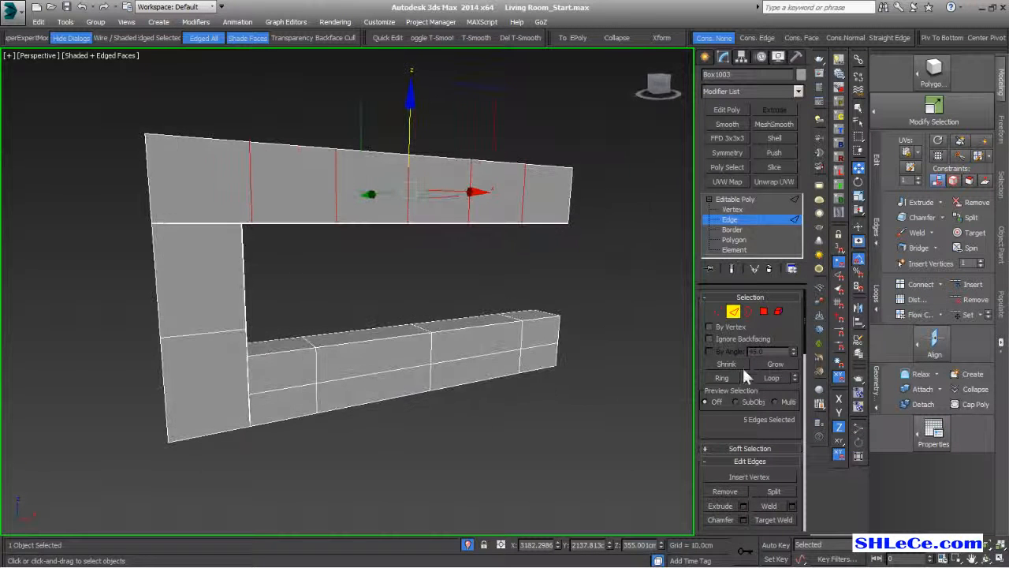
# - Switch to Polygon level and select all the front-face panels of the beam, column and low wall
pyautogui.click(763, 311)
pyautogui.click(549, 183)
pyautogui.keyDown('ctrl'); pyautogui.click(490, 190); pyautogui.keyUp('ctrl')
pyautogui.keyDown('ctrl'); pyautogui.click(442, 189); pyautogui.keyUp('ctrl')
pyautogui.keyDown('ctrl'); pyautogui.click(374, 187); pyautogui.keyUp('ctrl')
pyautogui.keyDown('ctrl'); pyautogui.click(294, 183); pyautogui.keyUp('ctrl')
pyautogui.keyDown('ctrl'); pyautogui.click(217, 185); pyautogui.keyUp('ctrl')
pyautogui.keyDown('ctrl'); pyautogui.click(210, 276); pyautogui.keyUp('ctrl')
pyautogui.keyDown('ctrl'); pyautogui.click(219, 342); pyautogui.keyUp('ctrl')
pyautogui.keyDown('ctrl'); pyautogui.click(264, 371); pyautogui.keyUp('ctrl')
pyautogui.keyDown('ctrl'); pyautogui.click(275, 411); pyautogui.keyUp('ctrl')
pyautogui.keyDown('ctrl'); pyautogui.click(334, 401); pyautogui.keyUp('ctrl')
pyautogui.keyDown('ctrl'); pyautogui.click(386, 364); pyautogui.keyUp('ctrl')
pyautogui.keyDown('ctrl'); pyautogui.click(464, 346); pyautogui.keyUp('ctrl')
pyautogui.keyDown('ctrl'); pyautogui.click(475, 367); pyautogui.keyUp('ctrl')
pyautogui.keyDown('ctrl'); pyautogui.click(540, 360); pyautogui.keyUp('ctrl')
pyautogui.keyDown('ctrl'); pyautogui.click(536, 335); pyautogui.keyUp('ctrl')
# - Inset the selected front polygons individually, leaving narrow gaps between the wall panels
pyautogui.keyDown('alt'); pyautogui.moveTo(416, 401); pyautogui.dragTo(439, 403, button='middle'); pyautogui.keyUp('alt')
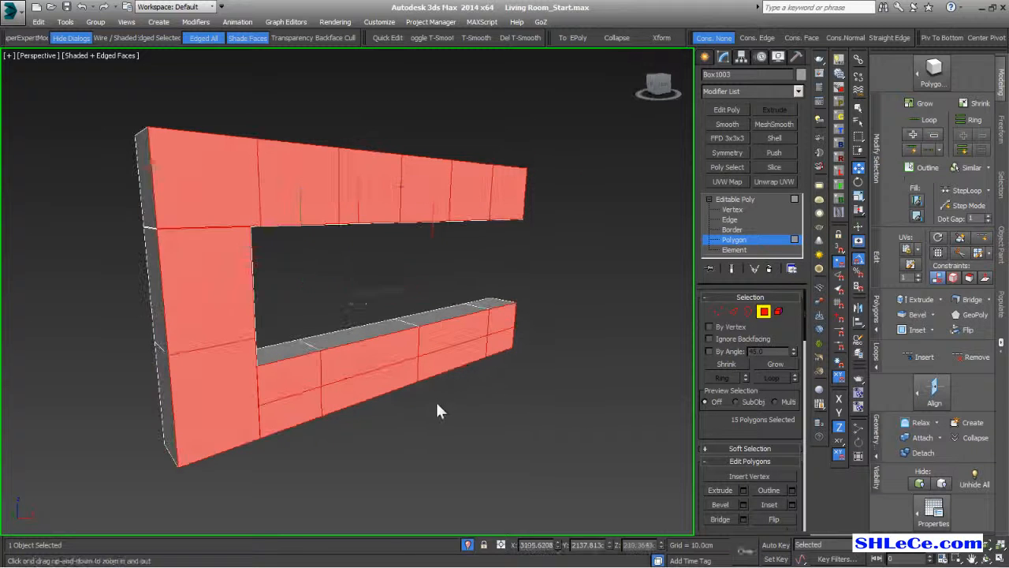
pyautogui.scroll(4, 357, 373)
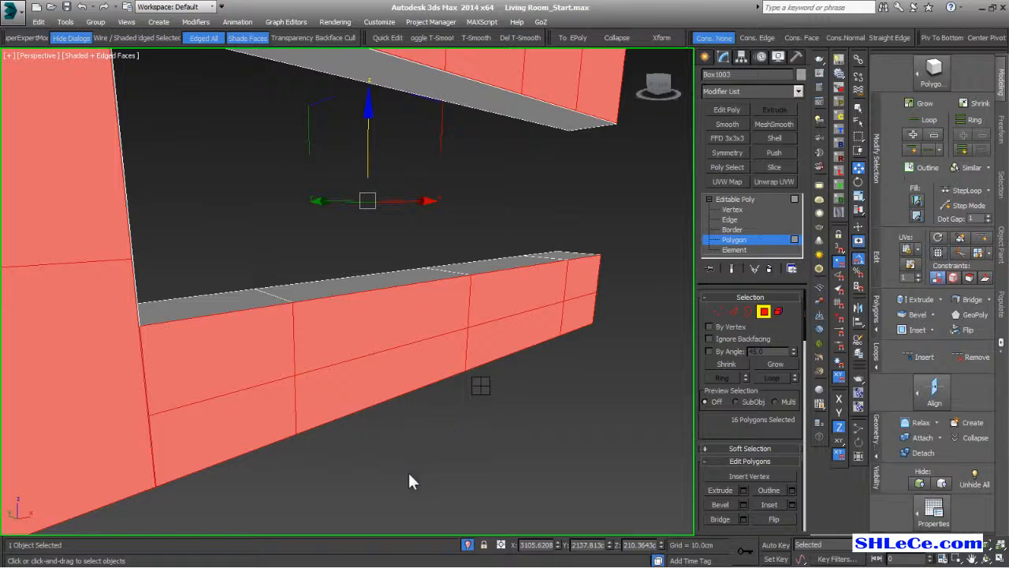
pyautogui.keyDown('alt'); pyautogui.moveTo(231, 447); pyautogui.dragTo(409, 352, button='middle'); pyautogui.keyUp('alt')
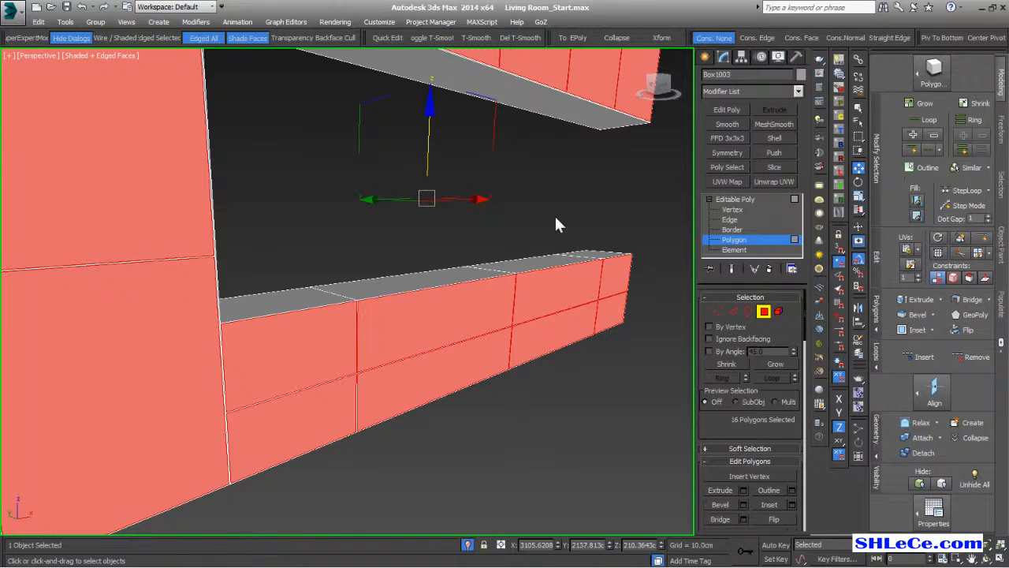
pyautogui.keyDown('alt'); pyautogui.moveTo(557, 221); pyautogui.dragTo(367, 282, button='middle'); pyautogui.keyUp('alt')
pyautogui.keyDown('alt'); pyautogui.moveTo(549, 232); pyautogui.dragTo(490, 257, button='middle'); pyautogui.keyUp('alt')
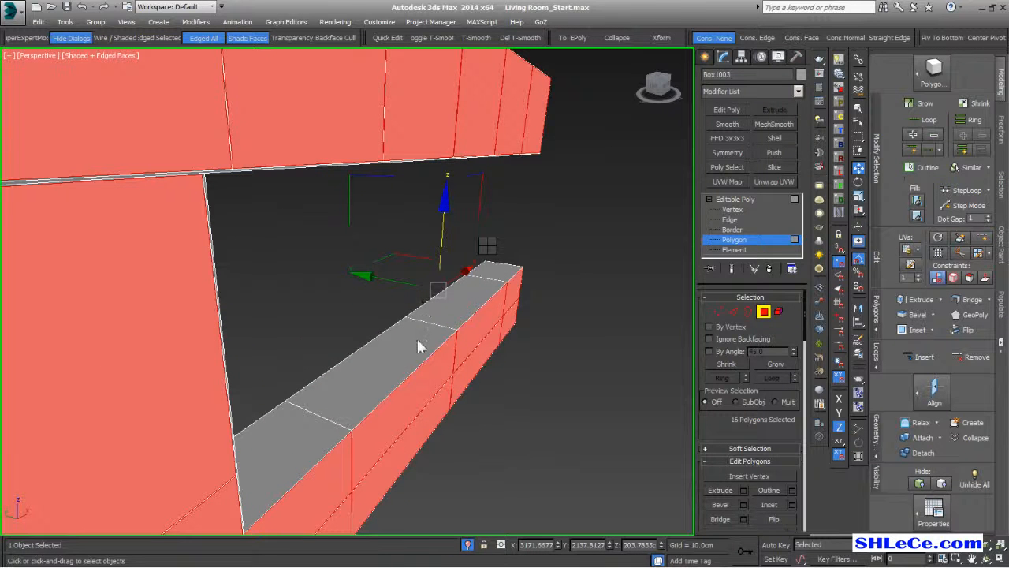
# - Convert the inset front panel polygon selection into a selection of the panels' edges
pyautogui.keyDown('alt'); pyautogui.moveTo(414, 331); pyautogui.dragTo(411, 328, button='middle'); pyautogui.keyUp('alt')
pyautogui.keyDown('alt'); pyautogui.moveTo(554, 202); pyautogui.dragTo(555, 187, button='middle'); pyautogui.keyUp('alt')
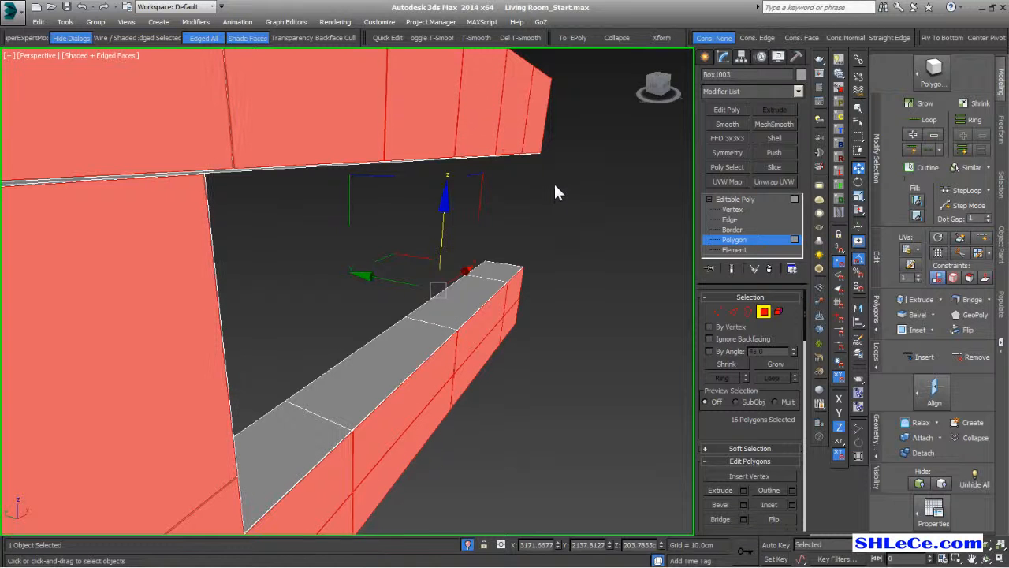
pyautogui.click(733, 312)
pyautogui.keyDown('alt'); pyautogui.moveTo(352, 330); pyautogui.dragTo(283, 265, button='middle'); pyautogui.keyUp('alt')
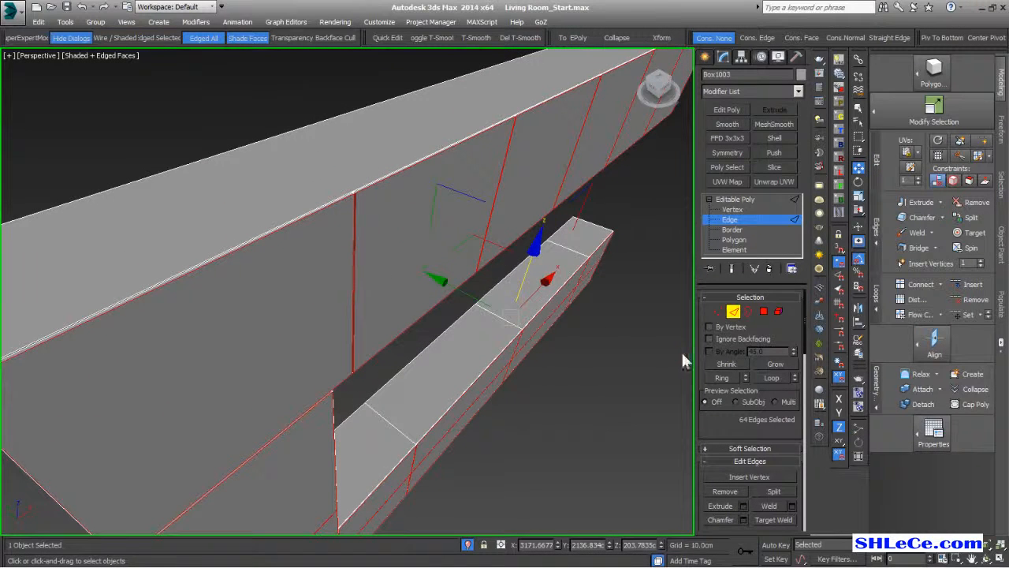
# - Chamfer the selected panel edges by a very small amount so every joint gets a fine bevel
pyautogui.click(766, 362)
pyautogui.scroll(-1, 728, 425)
pyautogui.click(742, 513)
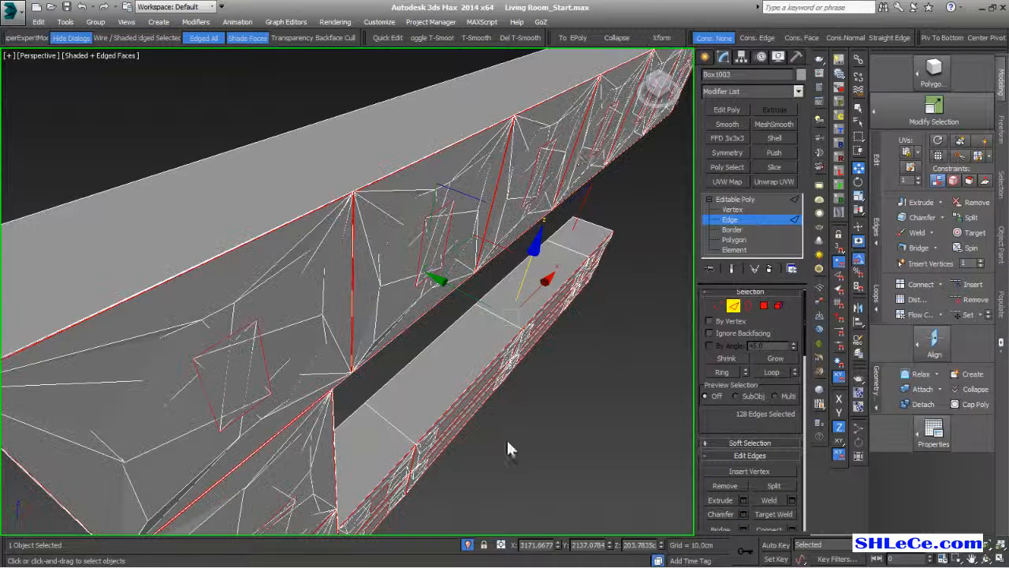
pyautogui.rightClick(557, 190)
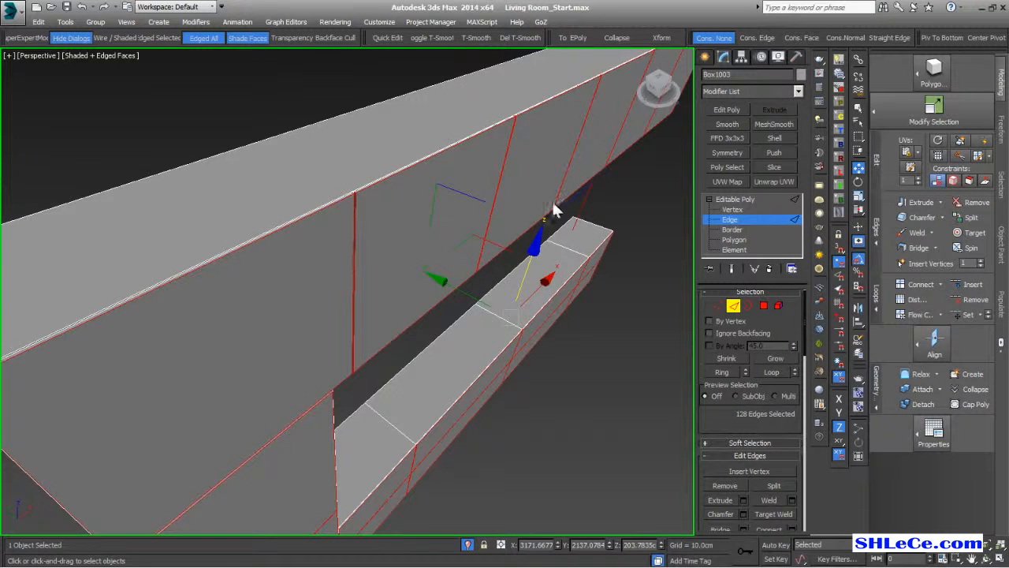
pyautogui.keyDown('alt'); pyautogui.moveTo(378, 272); pyautogui.dragTo(342, 304, button='middle'); pyautogui.keyUp('alt')
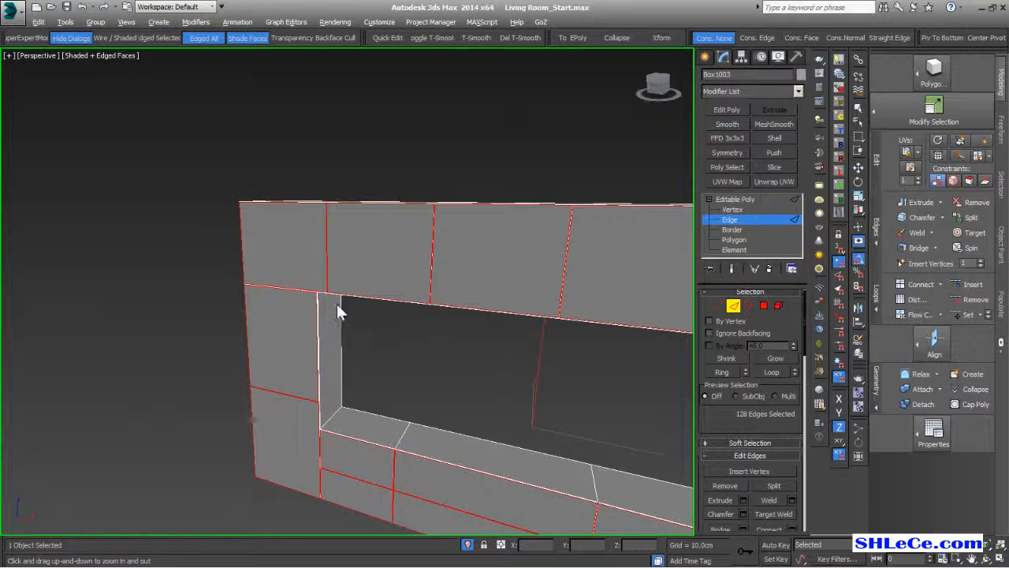
pyautogui.scroll(6, 342, 304)
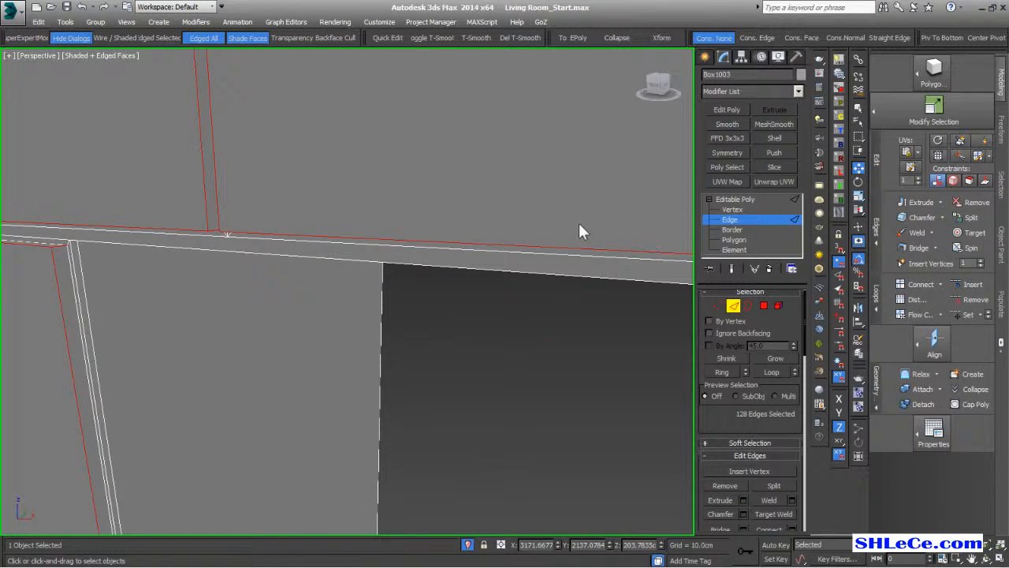
pyautogui.hotkey('ctrl', 'z')
pyautogui.hotkey('ctrl', 'z')
pyautogui.hotkey('ctrl', 'z')
pyautogui.hotkey('ctrl', 'z')
pyautogui.hotkey('ctrl', 'z')
pyautogui.hotkey('ctrl', 'z')
pyautogui.hotkey('ctrl', 'z')
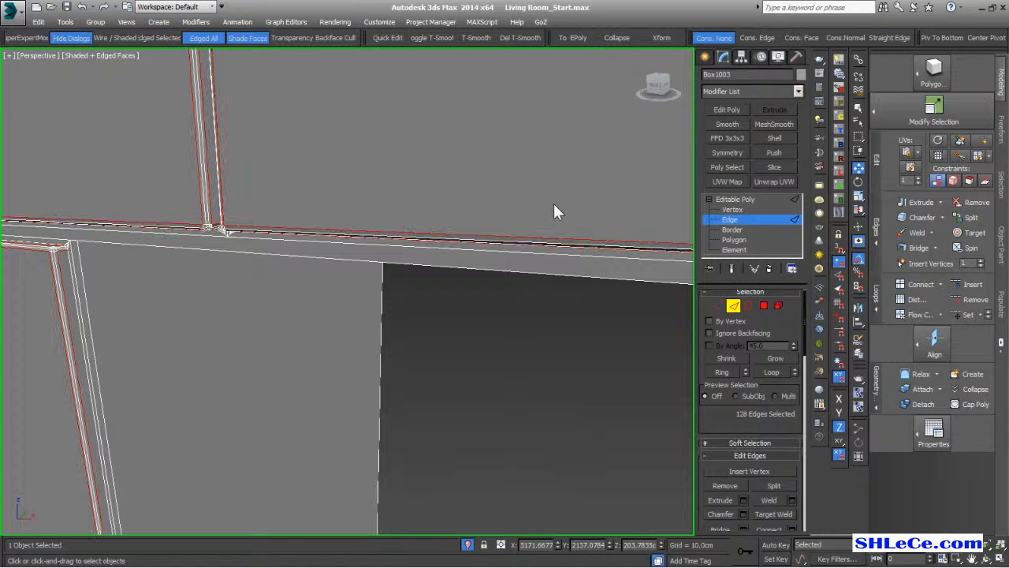
# - Leave Edge level, deselect the wall and examine the panel joints from several angles
pyautogui.click(738, 309)
pyautogui.click(581, 405)
pyautogui.keyDown('alt'); pyautogui.moveTo(581, 405); pyautogui.dragTo(468, 320, button='middle'); pyautogui.keyUp('alt')
pyautogui.click(394, 267)
pyautogui.press('z')
pyautogui.keyDown('alt'); pyautogui.moveTo(394, 271); pyautogui.dragTo(360, 266, button='middle'); pyautogui.keyUp('alt')
pyautogui.click(172, 224)
pyautogui.keyDown('alt'); pyautogui.moveTo(173, 223); pyautogui.dragTo(205, 313, button='middle'); pyautogui.keyUp('alt')
pyautogui.scroll(4, 180, 236)
pyautogui.click(177, 215)
pyautogui.moveTo(205, 313); pyautogui.dragTo(325, 202, button='middle')
pyautogui.click(326, 203)
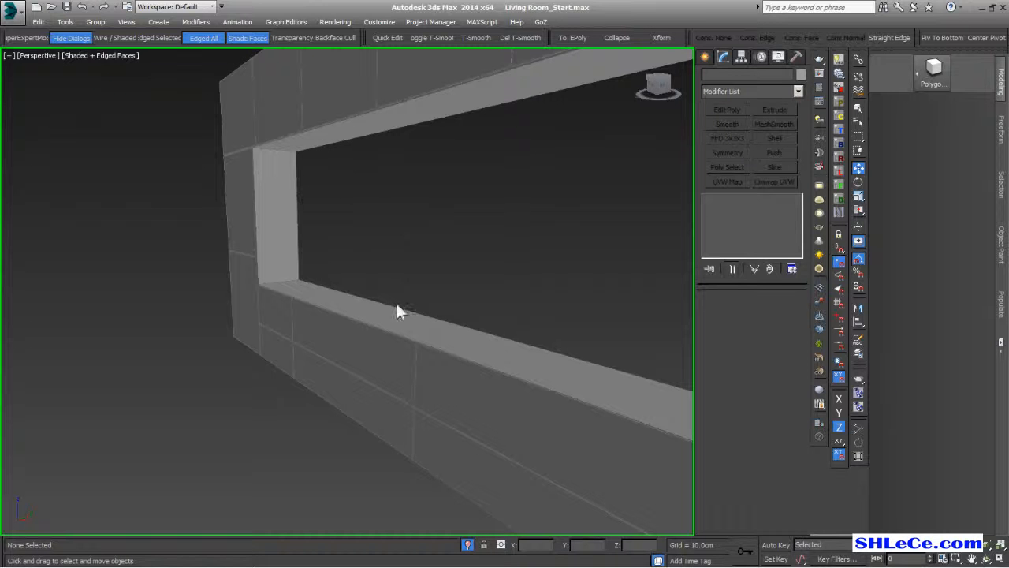
pyautogui.keyDown('alt'); pyautogui.moveTo(377, 313); pyautogui.dragTo(282, 194, button='middle'); pyautogui.keyUp('alt')
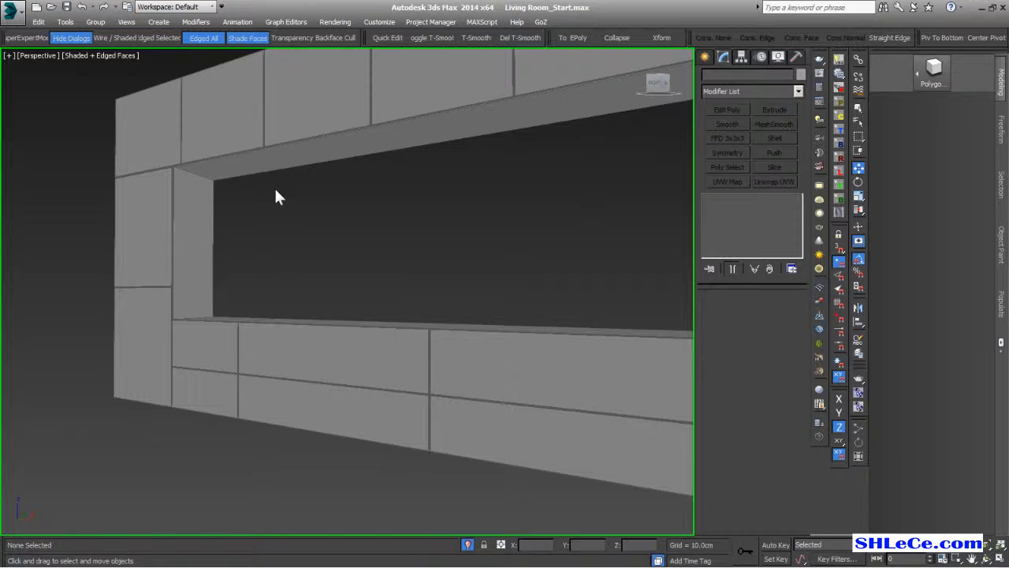
pyautogui.keyDown('alt'); pyautogui.moveTo(287, 285); pyautogui.dragTo(309, 305, button='middle'); pyautogui.keyUp('alt')
pyautogui.moveTo(181, 197); pyautogui.dragTo(303, 305, button='middle')
pyautogui.scroll(-6, 234, 266)
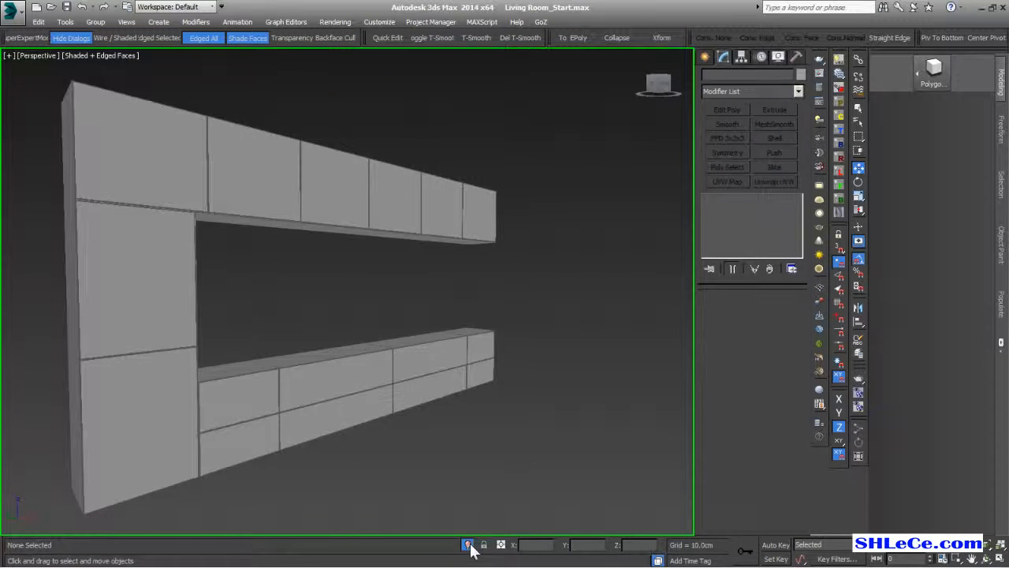
# - End the isolation and examine the panelled wall's front and underside within the room
pyautogui.click(470, 543)
pyautogui.moveTo(407, 446); pyautogui.dragTo(358, 252, button='middle')
pyautogui.scroll(-2, 335, 339)
pyautogui.keyDown('alt'); pyautogui.moveTo(404, 308); pyautogui.dragTo(459, 308, button='middle'); pyautogui.keyUp('alt')
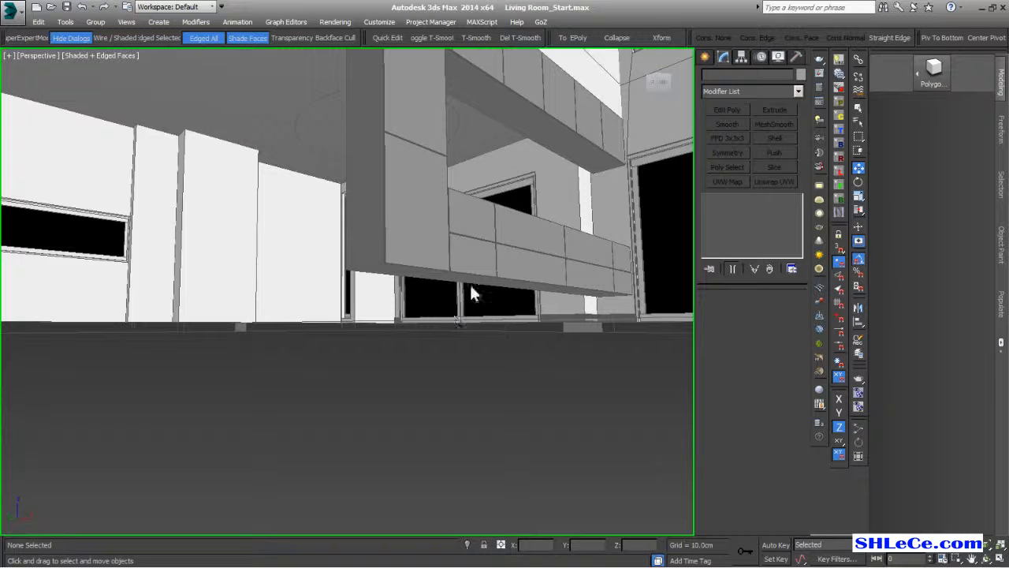
pyautogui.click(449, 258)
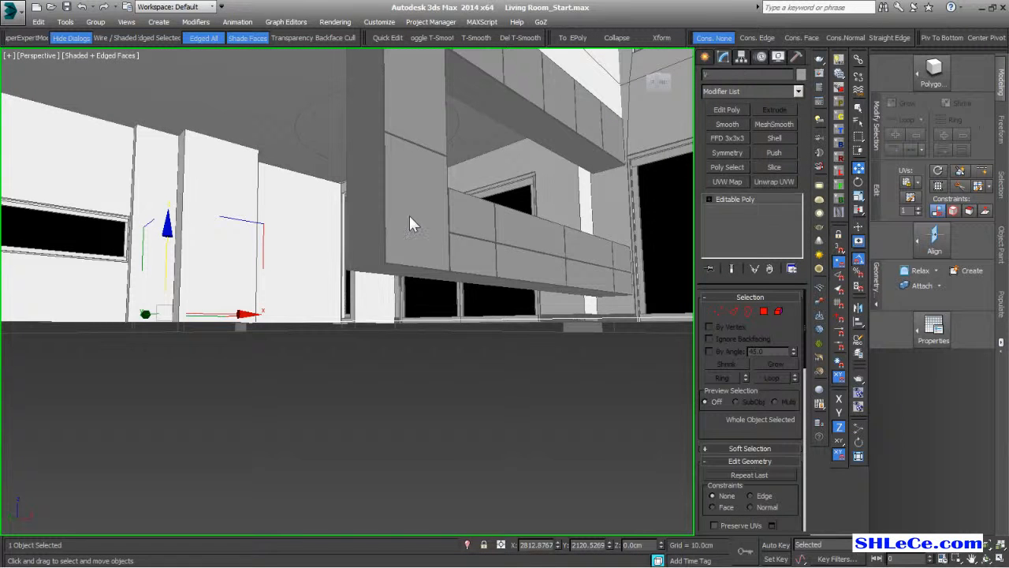
pyautogui.hotkey('alt', 'q')
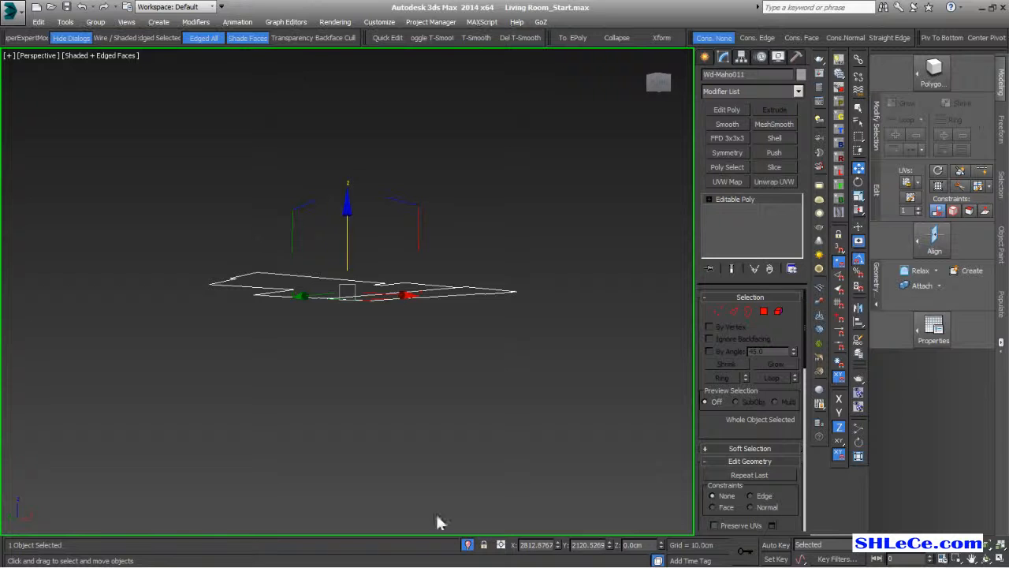
pyautogui.click(468, 544)
# - Isolate the panelled wall and select one underside polygon of it at Polygon level
pyautogui.hotkey('alt', 'q')
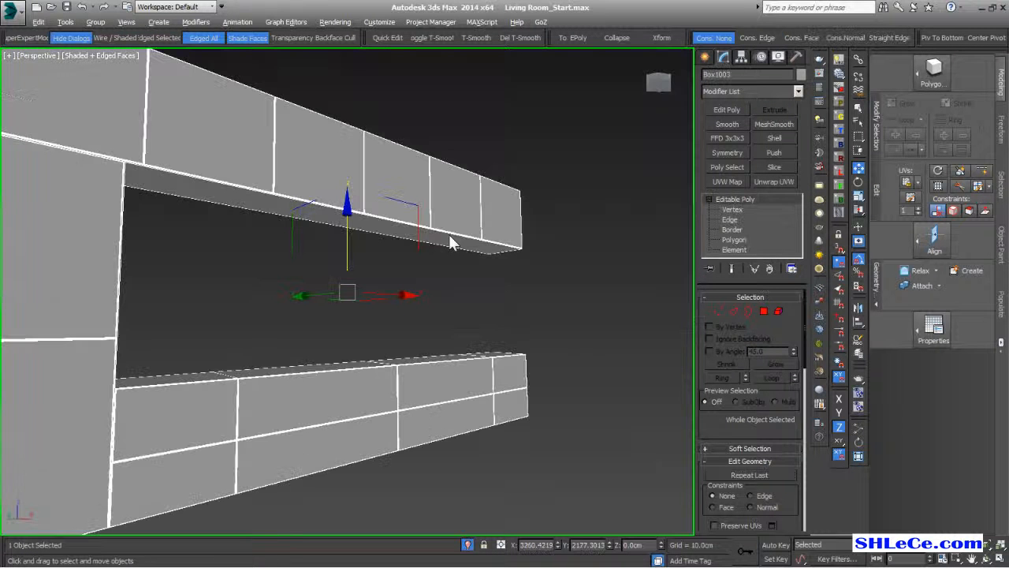
pyautogui.keyDown('alt'); pyautogui.moveTo(457, 395); pyautogui.dragTo(419, 273, button='middle'); pyautogui.keyUp('alt')
pyautogui.scroll(-4, 417, 273)
pyautogui.click(764, 311)
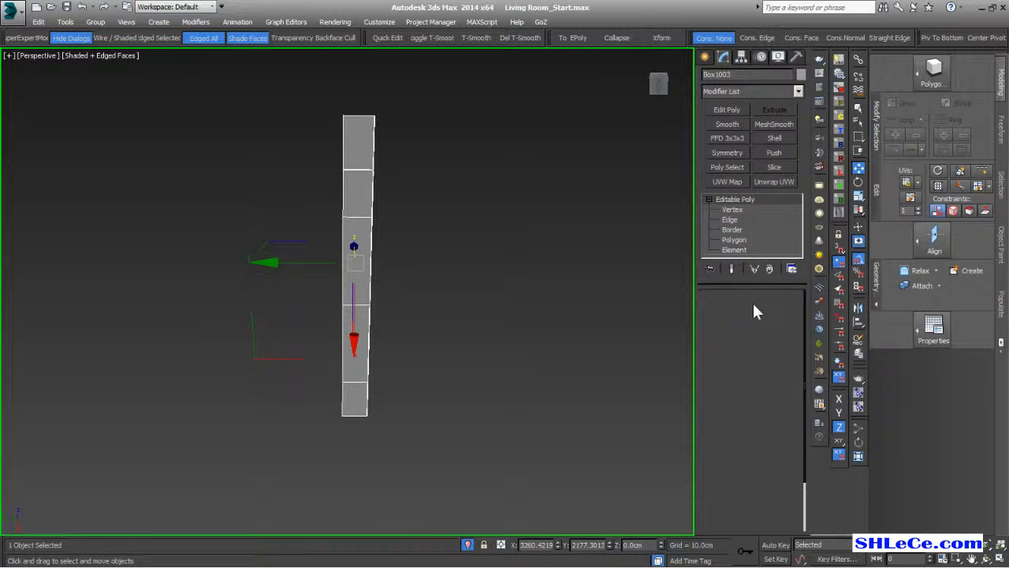
pyautogui.click(362, 142)
pyautogui.scroll(5, 338, 176)
pyautogui.scroll(-2, 360, 187)
pyautogui.moveTo(338, 175)
pyautogui.mouseDown(button='middle')
pyautogui.moveTo(379, 194)
pyautogui.moveTo(331, 187)
pyautogui.mouseUp(button='middle')
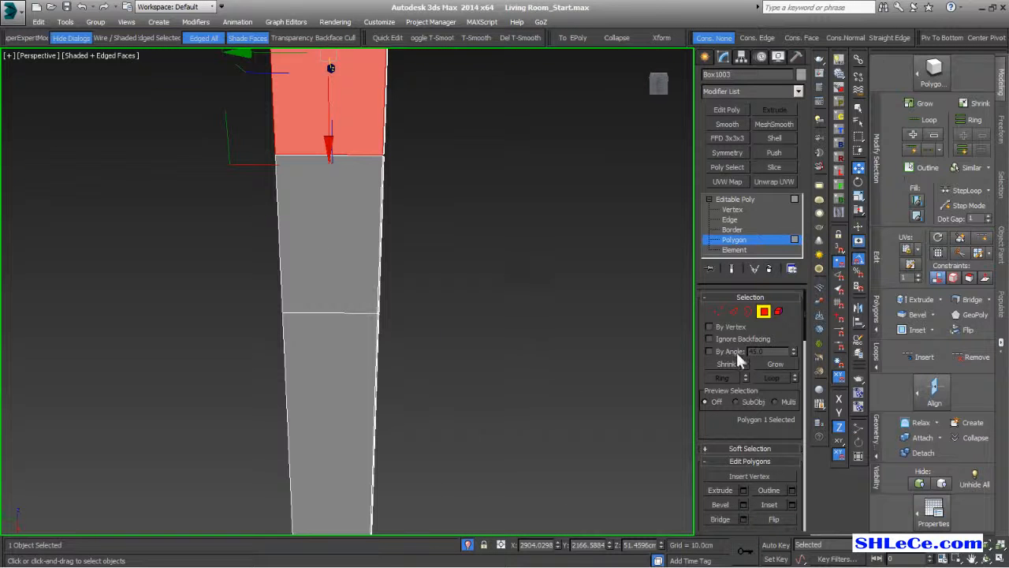
# - Enable By Angle selection at 0.25 and select the horizontal faces on the underside and top of the low wall
pyautogui.click(710, 352)
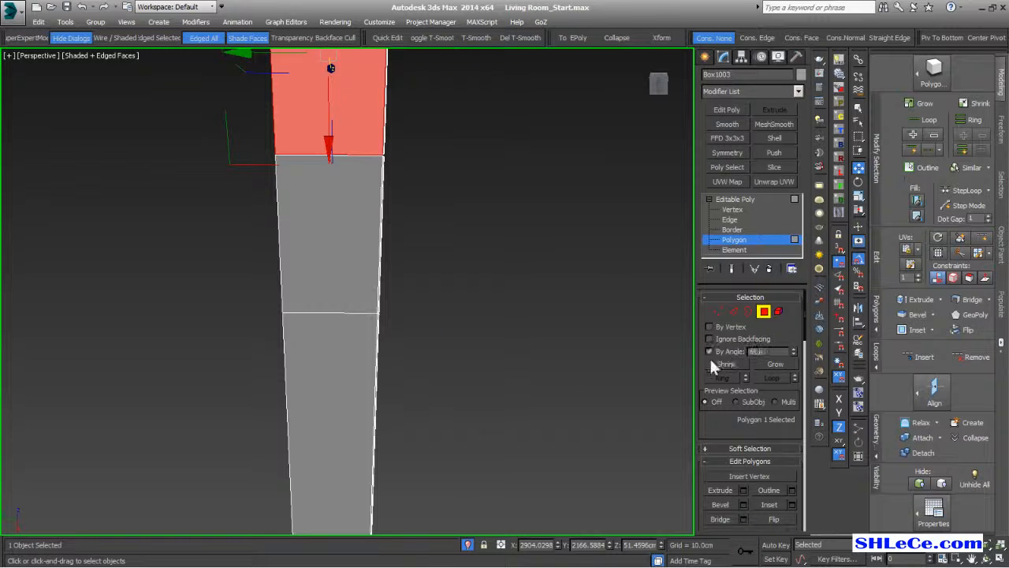
pyautogui.click(793, 349)
pyautogui.click(793, 349)
pyautogui.click(418, 257)
pyautogui.click(305, 197)
pyautogui.scroll(-6, 306, 200)
pyautogui.keyDown('alt'); pyautogui.moveTo(320, 235); pyautogui.dragTo(214, 323, button='middle'); pyautogui.keyUp('alt')
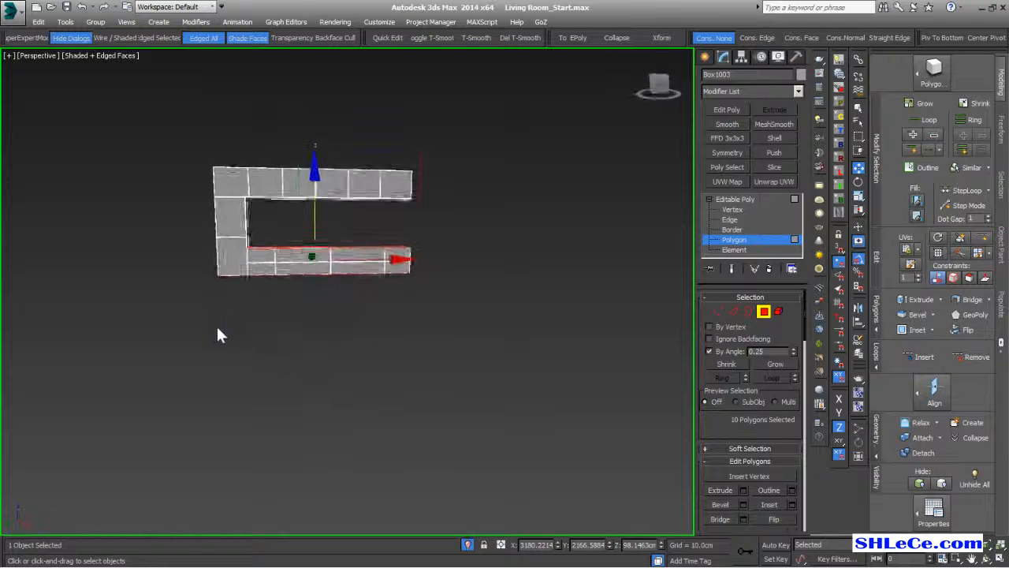
# - Remove the low wall's top polygons from the selection, keeping only the underside polygons
pyautogui.scroll(4, 304, 300)
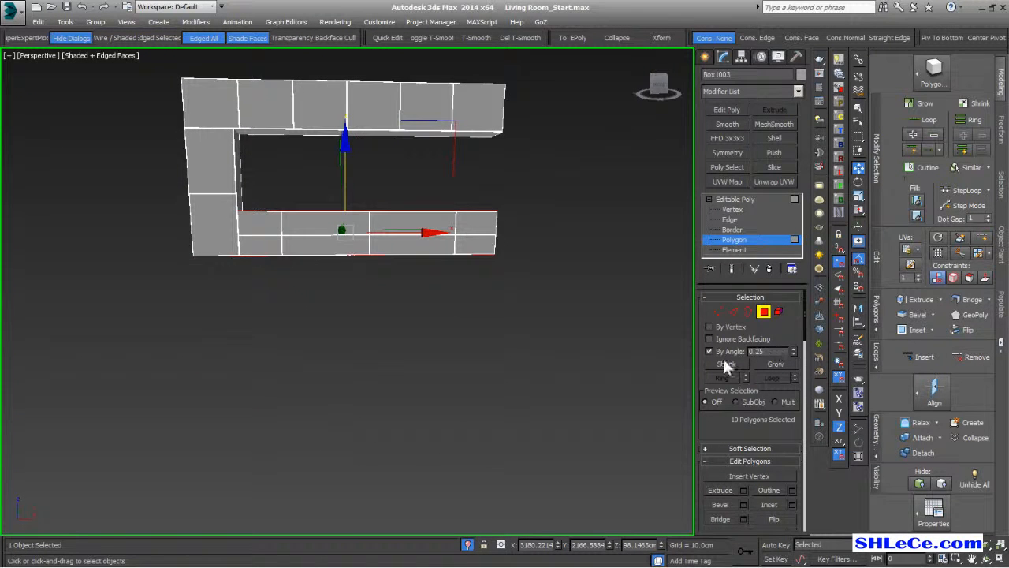
pyautogui.scroll(-3, 480, 331)
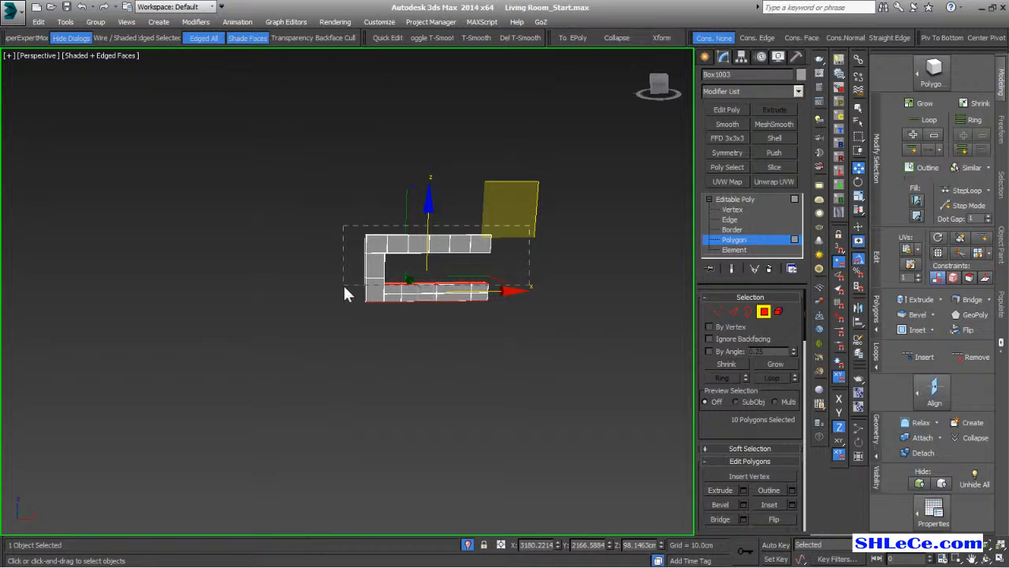
pyautogui.keyDown('alt'); pyautogui.moveTo(348, 291); pyautogui.dragTo(438, 310, button='middle'); pyautogui.keyUp('alt')
pyautogui.scroll(7, 419, 306)
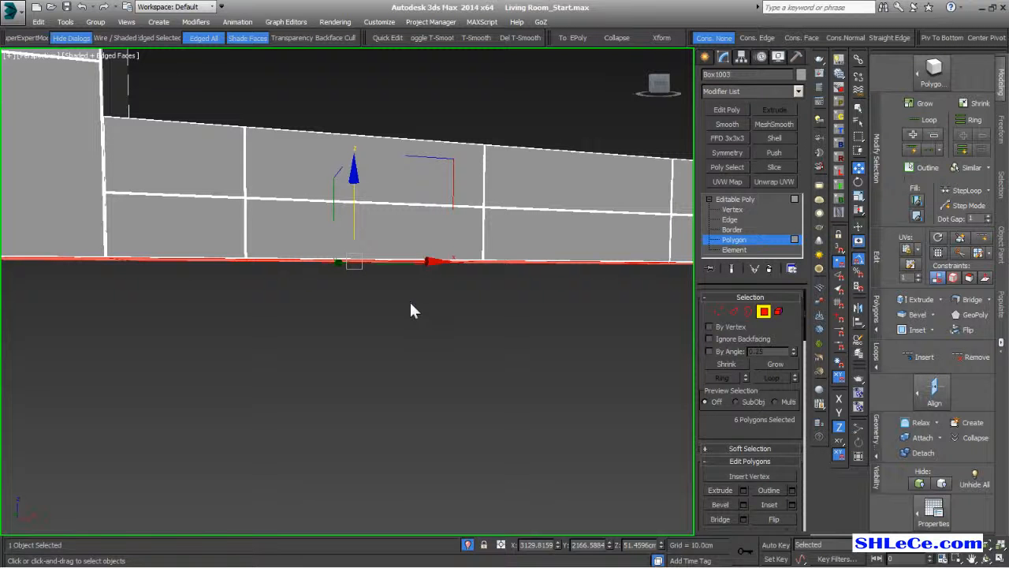
# - Detach the selected underside polygons as a clone, leave Polygon level and select the new object
pyautogui.click(924, 453)
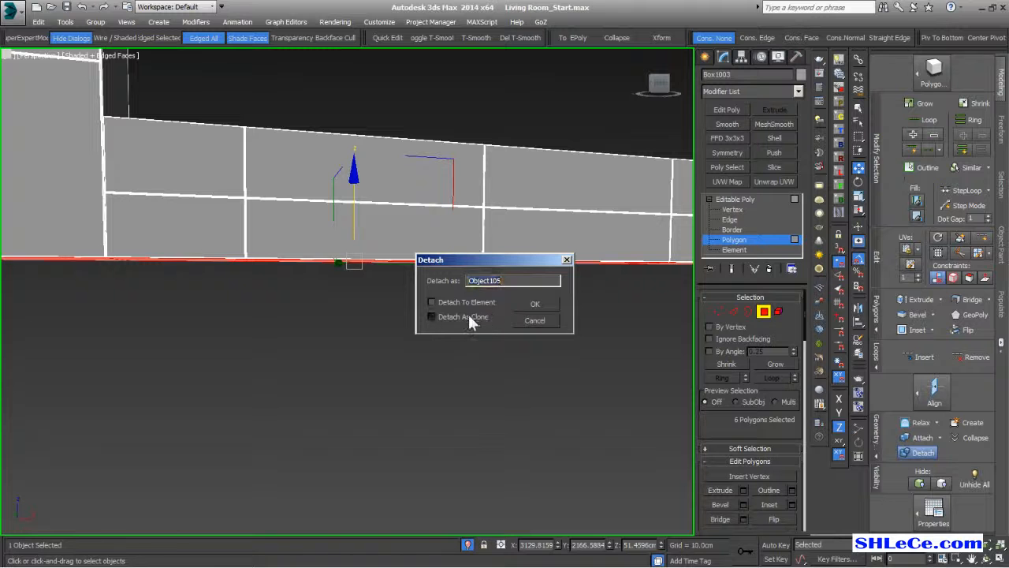
pyautogui.click(540, 304)
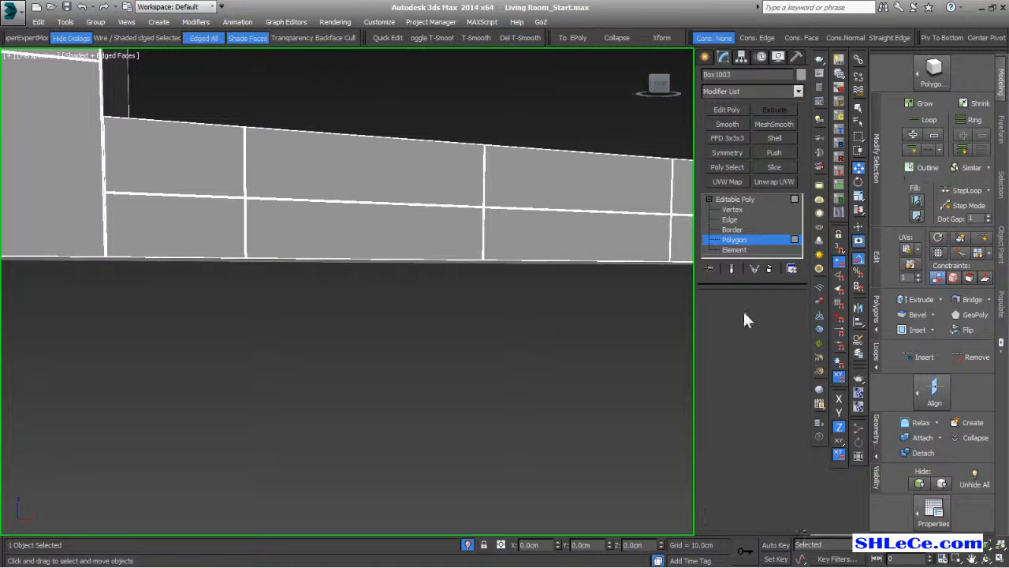
pyautogui.click(764, 312)
pyautogui.keyDown('alt'); pyautogui.moveTo(460, 304); pyautogui.dragTo(428, 270, button='middle'); pyautogui.keyUp('alt')
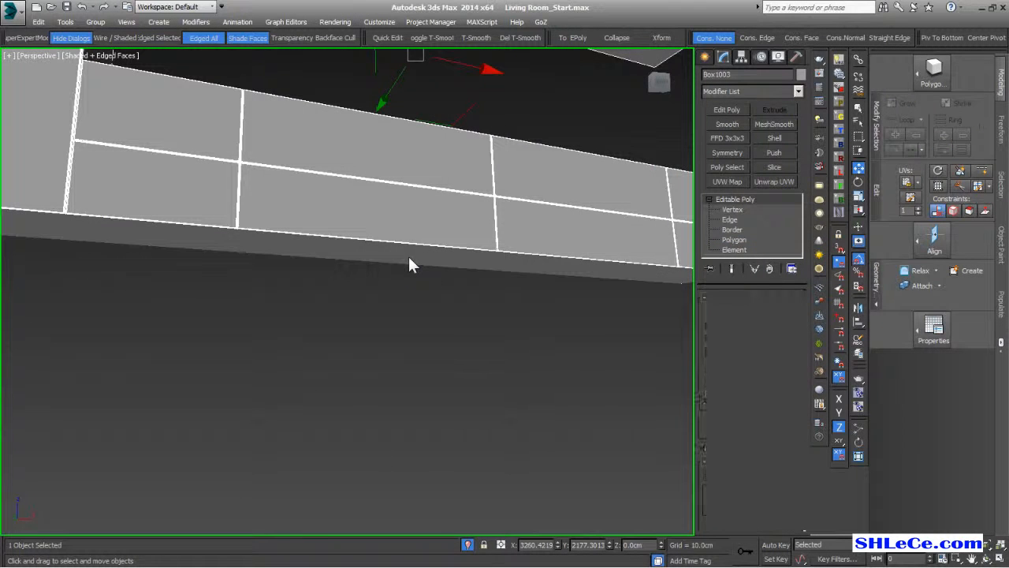
pyautogui.click(409, 258)
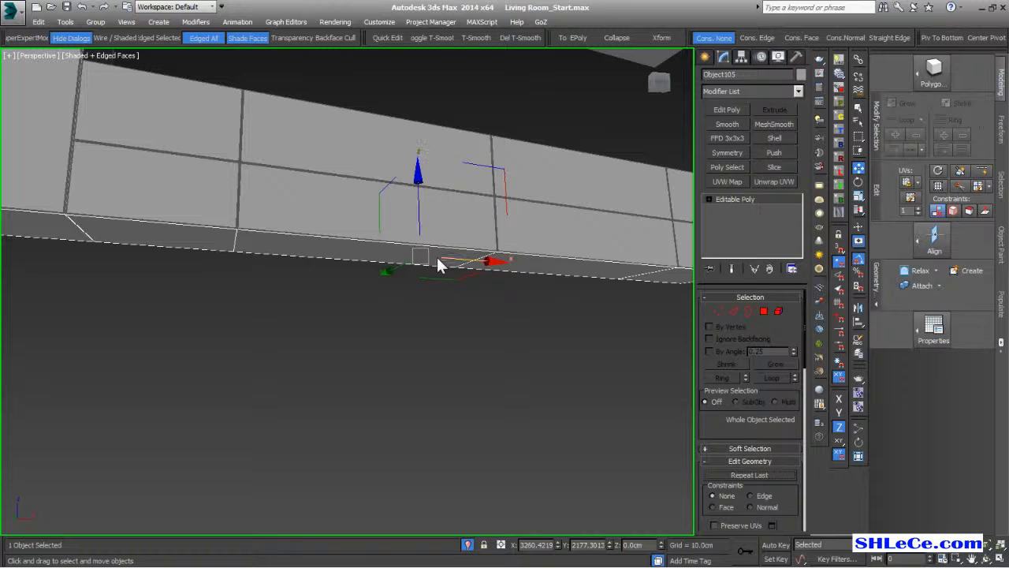
pyautogui.press('F4')
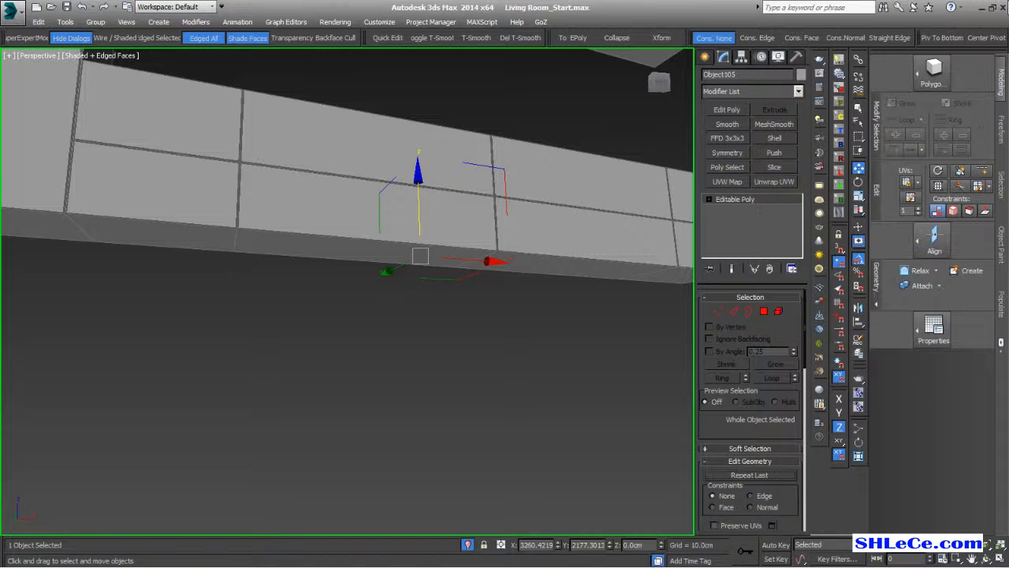
pyautogui.keyDown('alt'); pyautogui.moveTo(473, 260); pyautogui.dragTo(556, 264, button='middle'); pyautogui.keyUp('alt')
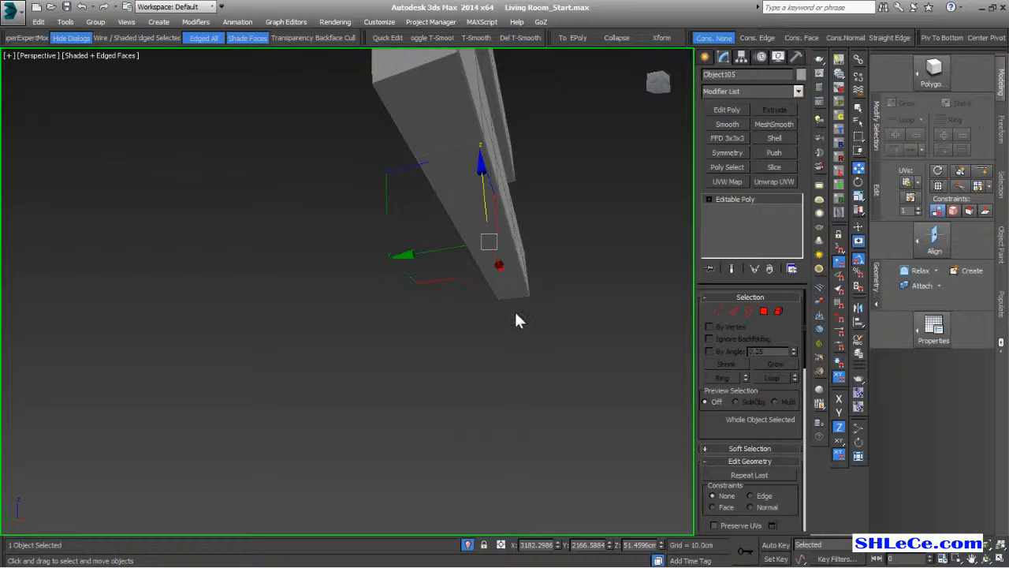
# - Scale the cloned strip's polygons down along the Y axis so the strip is narrower than the wall's underside
pyautogui.click(763, 311)
pyautogui.moveTo(495, 327)
pyautogui.keyDown('alt'); pyautogui.mouseDown(button='middle')
pyautogui.moveTo(478, 322)
pyautogui.moveTo(487, 313)
pyautogui.mouseUp(button='middle'); pyautogui.keyUp('alt')
pyautogui.press('r')
pyautogui.moveTo(567, 268); pyautogui.dragTo(520, 279)
pyautogui.keyDown('alt'); pyautogui.moveTo(520, 279); pyautogui.dragTo(444, 279, button='middle'); pyautogui.keyUp('alt')
pyautogui.click(360, 284)
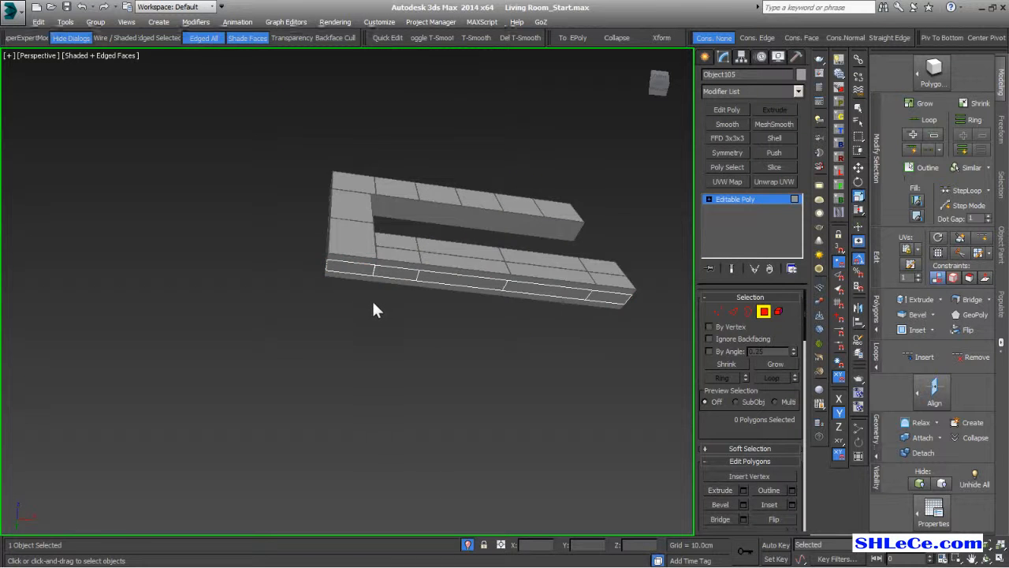
# - Select the strip's polygons at the column end and delete them
pyautogui.keyDown('alt'); pyautogui.moveTo(371, 298); pyautogui.dragTo(361, 300, button='middle'); pyautogui.keyUp('alt')
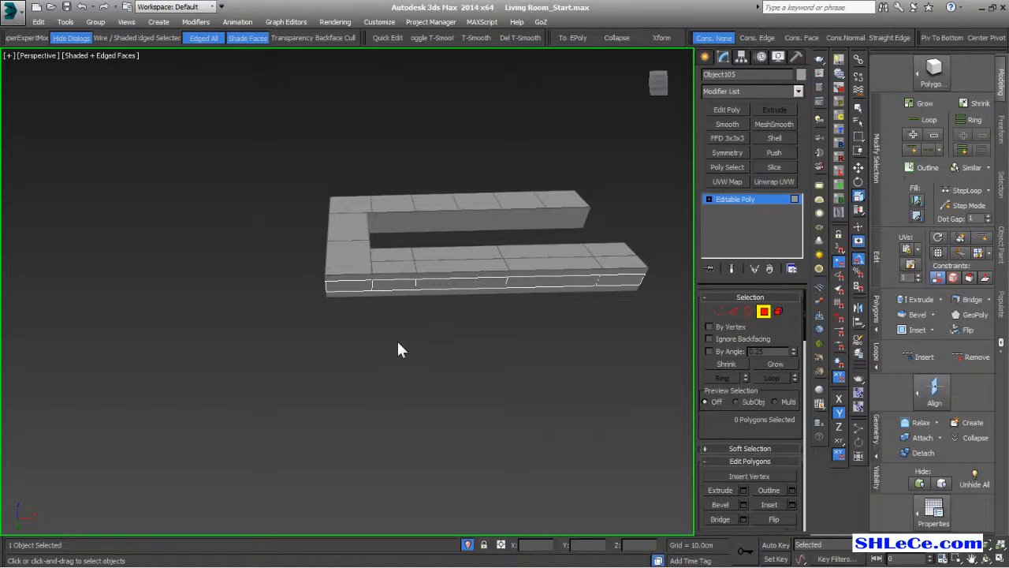
pyautogui.click(333, 235)
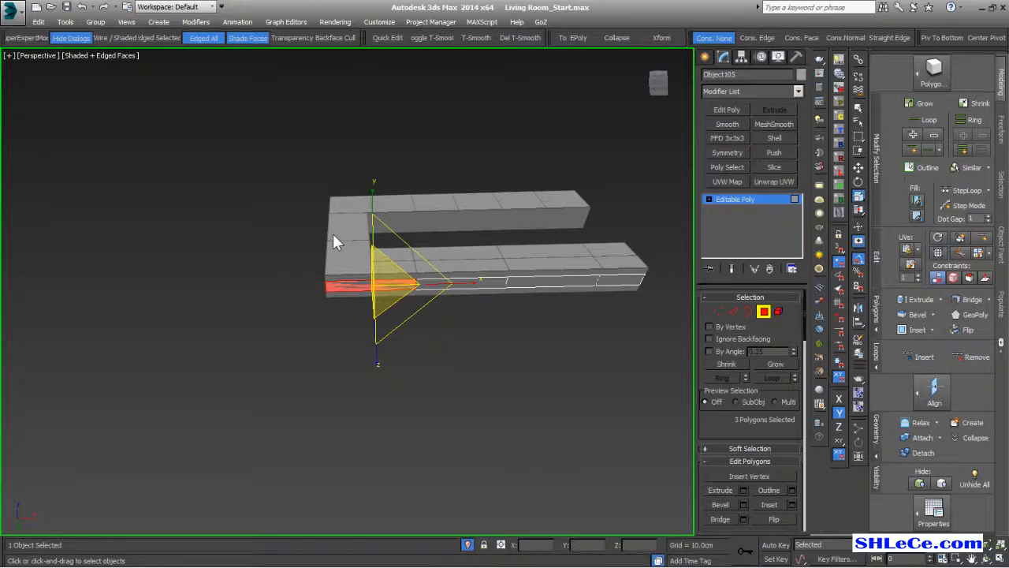
pyautogui.press('Delete')
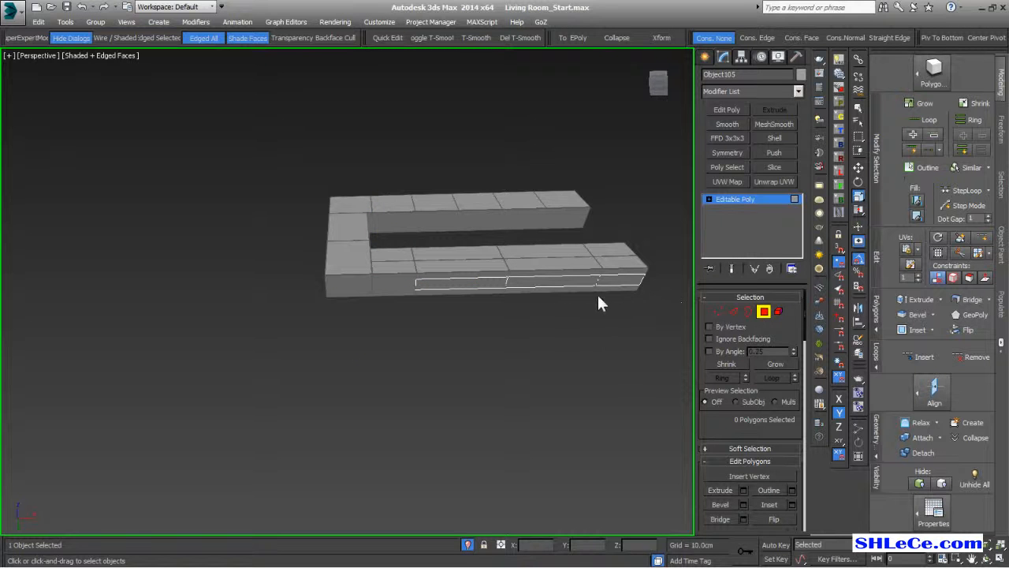
# - Select all remaining strip polygons, end the isolation and extrude them down toward the floor as a base under the low wall
pyautogui.hotkey('ctrl', 'a')
pyautogui.keyDown('alt'); pyautogui.moveTo(364, 278); pyautogui.dragTo(430, 363, button='middle'); pyautogui.keyUp('alt')
pyautogui.click(467, 544)
pyautogui.scroll(4, 530, 304)
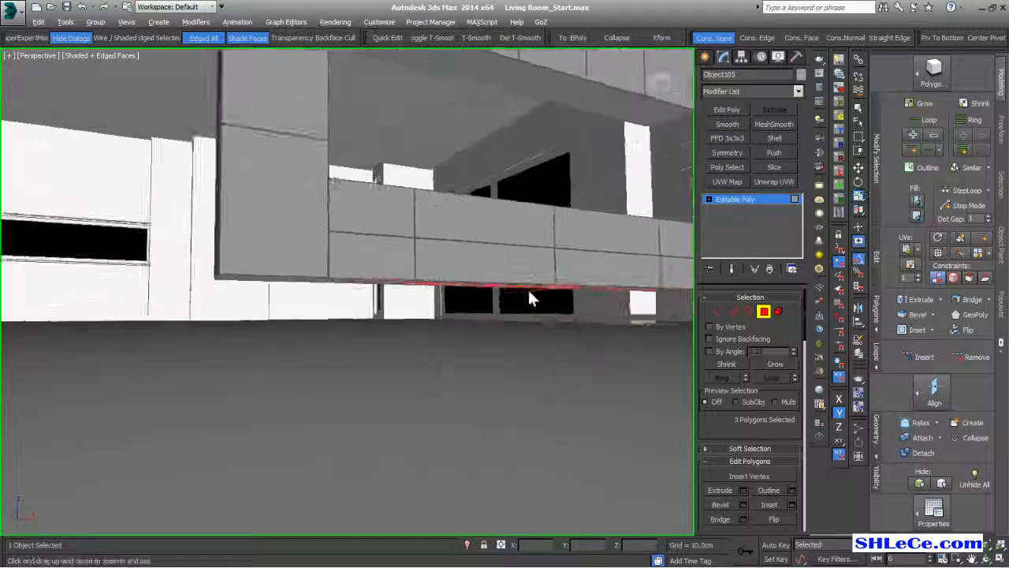
pyautogui.keyDown('alt'); pyautogui.moveTo(528, 314); pyautogui.dragTo(551, 301, button='middle'); pyautogui.keyUp('alt')
pyautogui.scroll(-3, 511, 345)
pyautogui.keyDown('alt'); pyautogui.moveTo(510, 346); pyautogui.dragTo(528, 333, button='middle'); pyautogui.keyUp('alt')
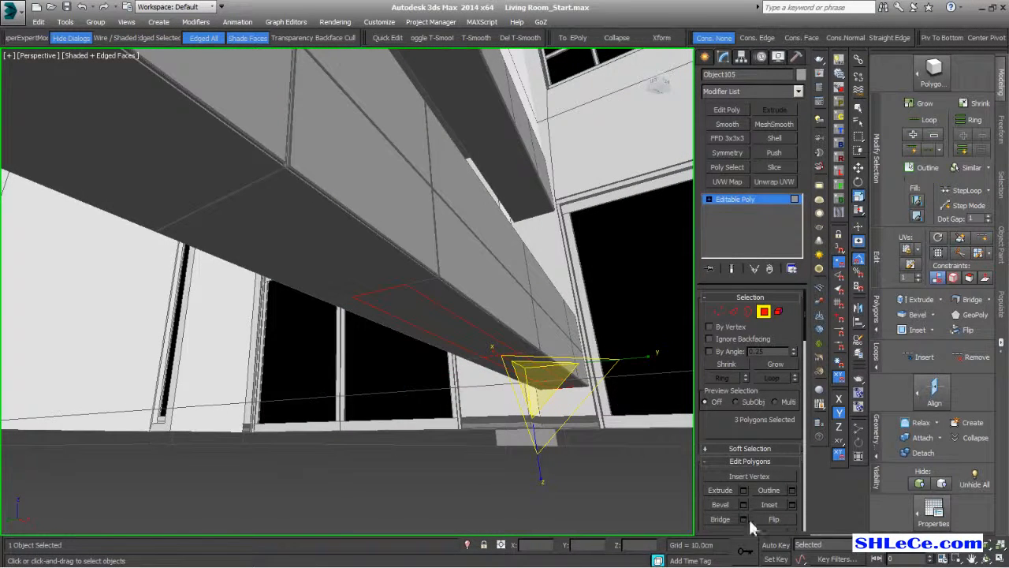
pyautogui.click(743, 490)
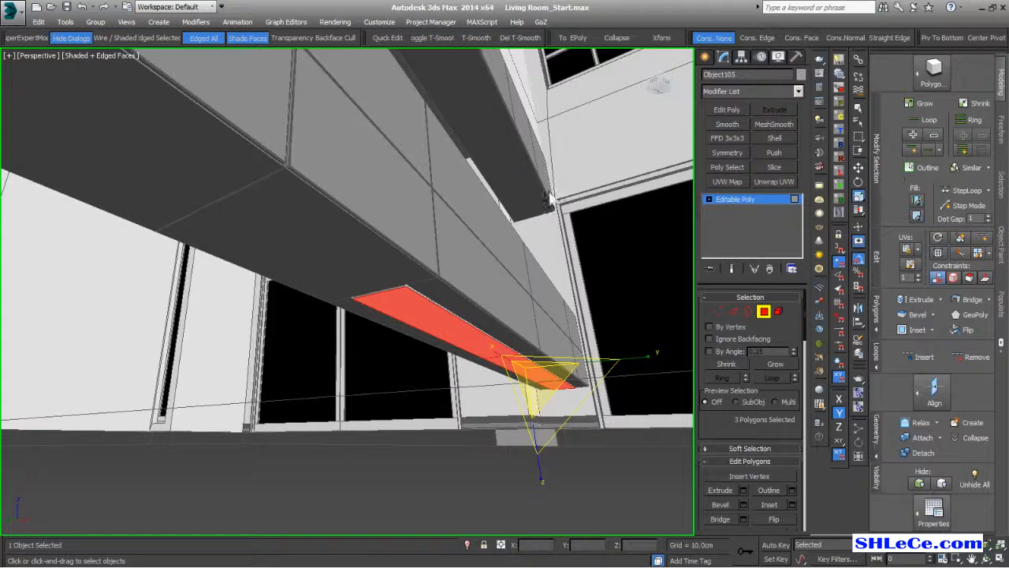
pyautogui.moveTo(556, 210); pyautogui.dragTo(597, 525)
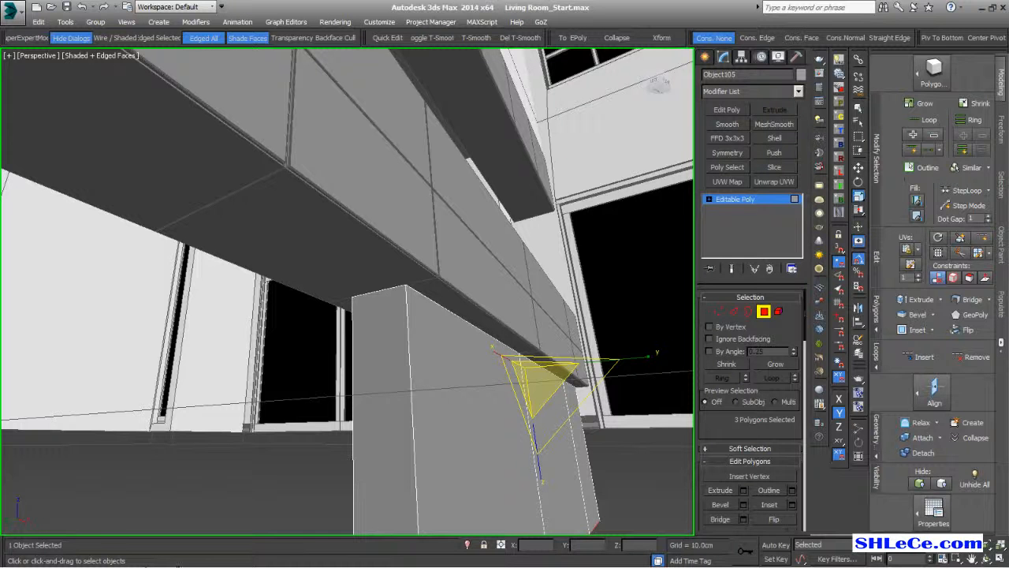
# - Move the selected bottom polygons of the base along the Z axis to just below floor level, at about -1.2 cm
pyautogui.keyDown('alt'); pyautogui.moveTo(118, 342); pyautogui.dragTo(318, 361, button='middle'); pyautogui.keyUp('alt')
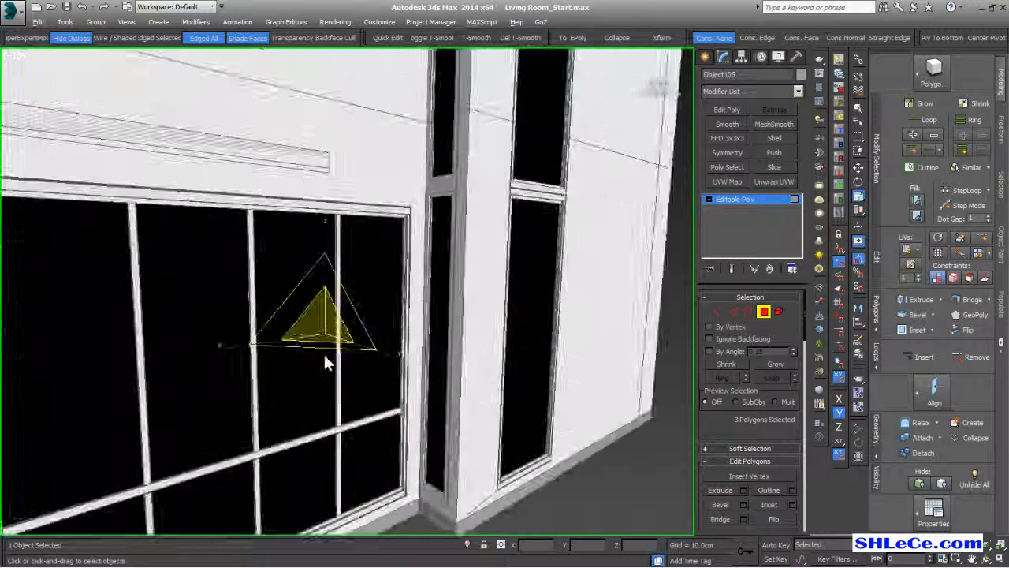
pyautogui.scroll(6, 324, 365)
pyautogui.scroll(-2, 558, 210)
pyautogui.keyDown('alt'); pyautogui.moveTo(558, 210); pyautogui.dragTo(463, 433, button='middle'); pyautogui.keyUp('alt')
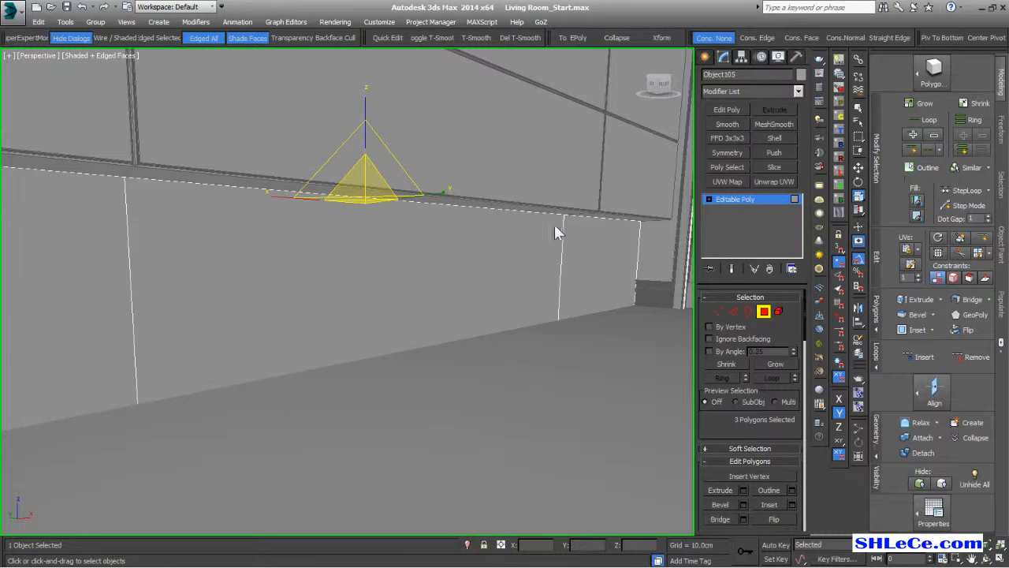
pyautogui.press('4')
pyautogui.press('w')
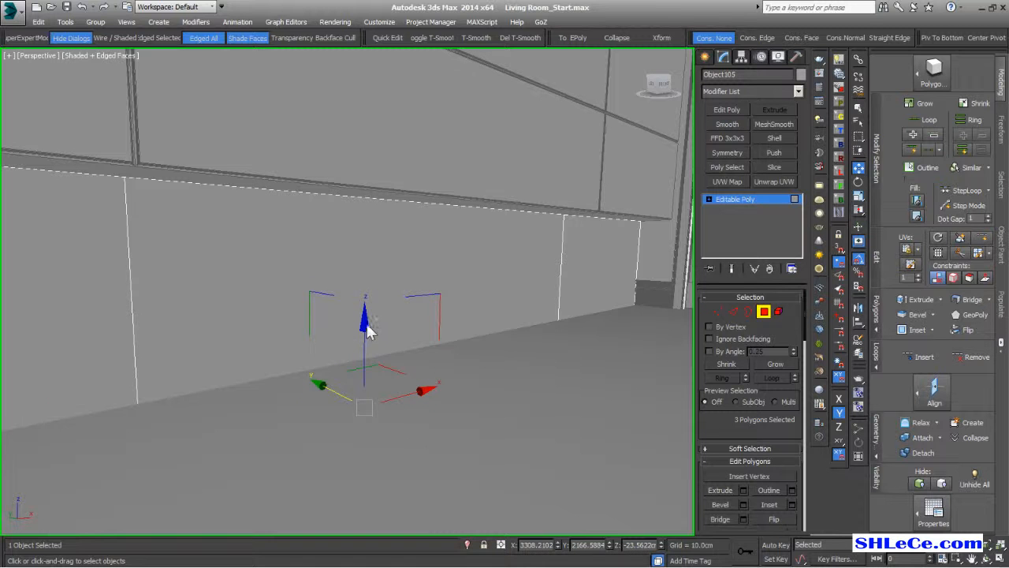
pyautogui.moveTo(365, 250); pyautogui.dragTo(365, 266)
pyautogui.scroll(-5, 381, 339)
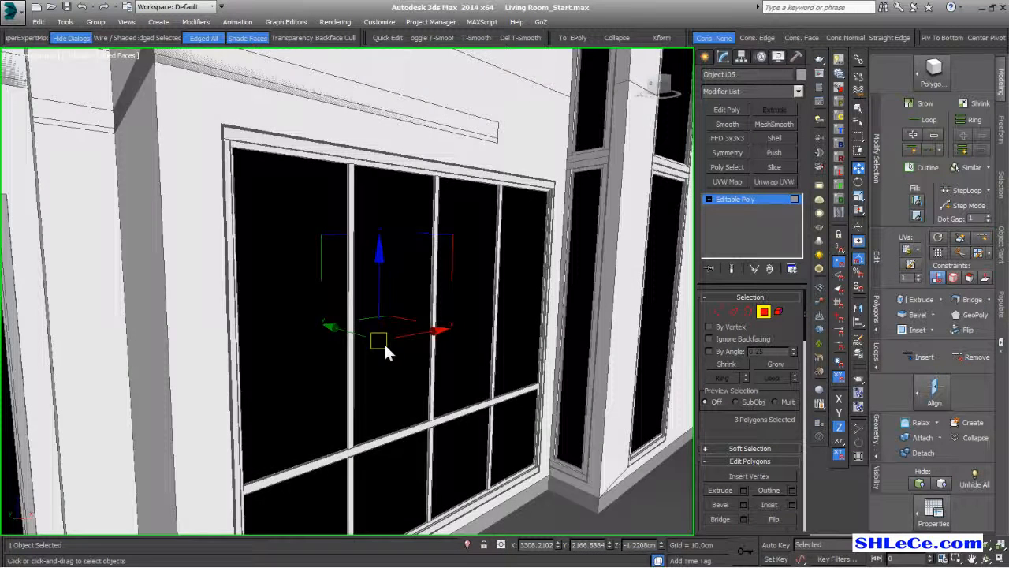
pyautogui.scroll(2, 384, 341)
pyautogui.keyDown('alt'); pyautogui.moveTo(385, 348); pyautogui.dragTo(341, 368, button='middle'); pyautogui.keyUp('alt')
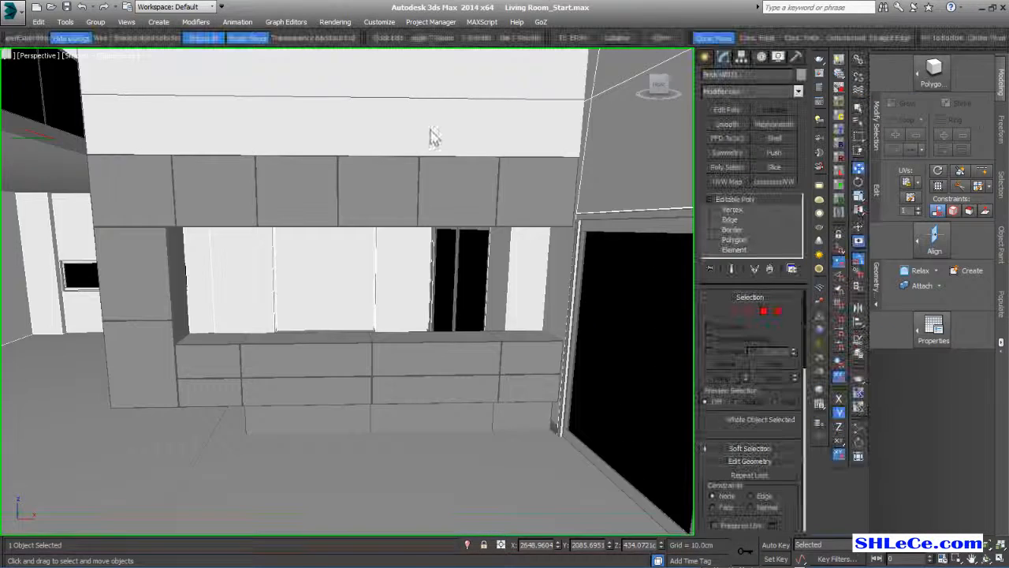
# - Draw a rectangle spline about 15.2 cm wide and 4.9 cm long with AutoGrid on a panel above the wall's cut-out
pyautogui.scroll(1, 259, 368)
pyautogui.scroll(3, 316, 166)
pyautogui.scroll(2, 315, 165)
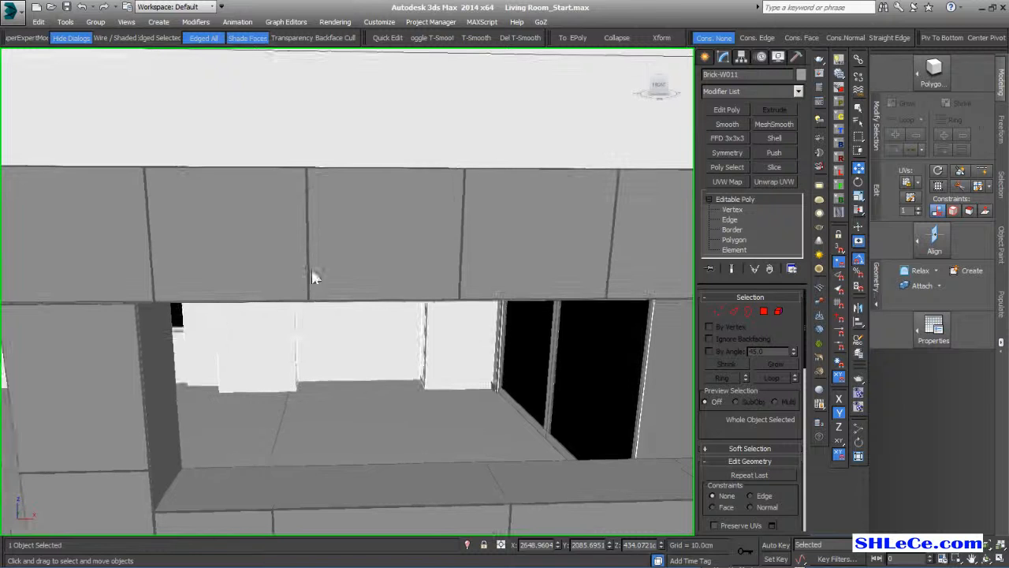
pyautogui.click(360, 178)
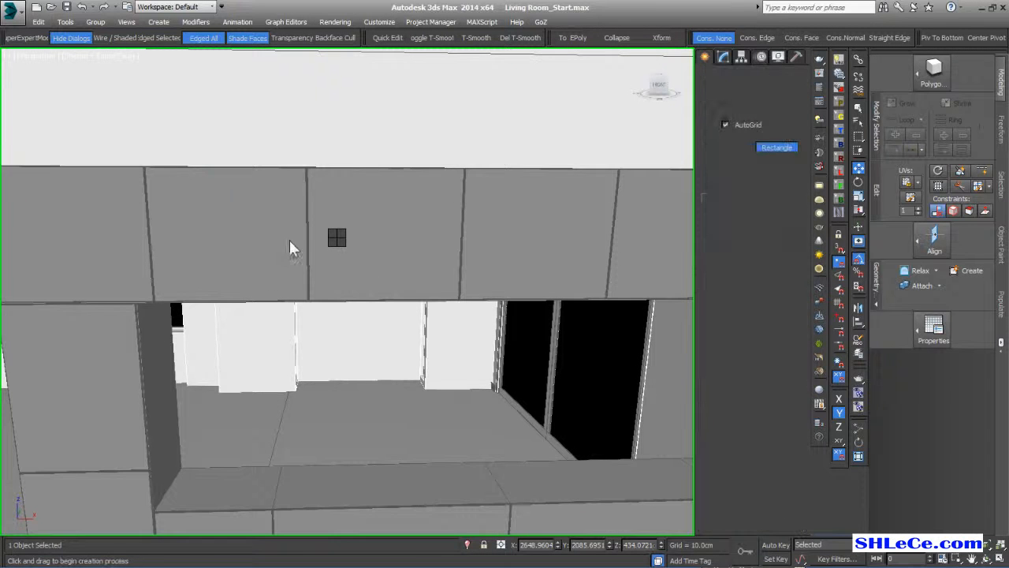
pyautogui.scroll(3, 252, 236)
pyautogui.moveTo(197, 197); pyautogui.dragTo(245, 215)
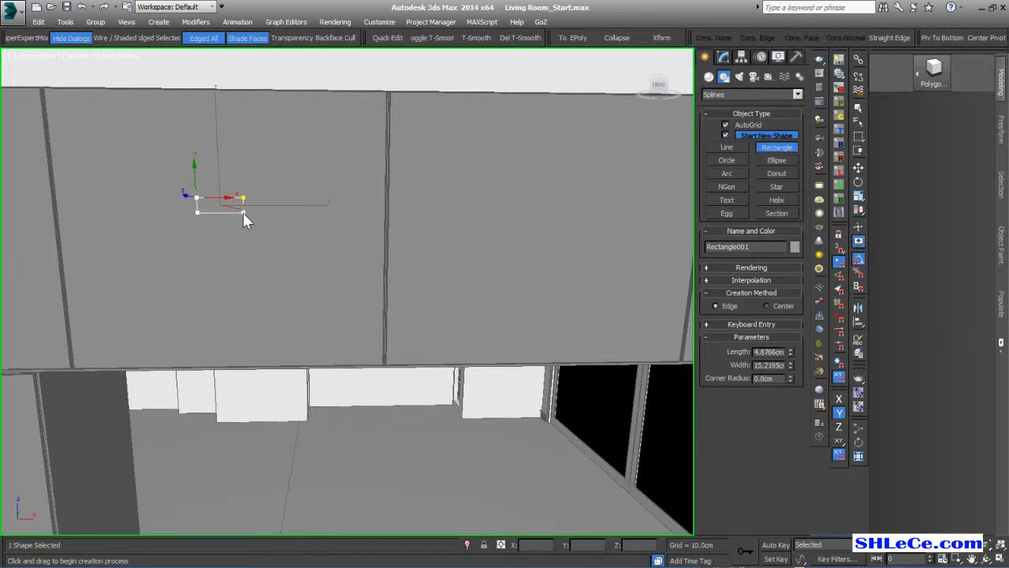
# - Isolate the rectangle in the Front view and convert it to an Editable Spline
pyautogui.press('w')
pyautogui.hotkey('alt', 'q')
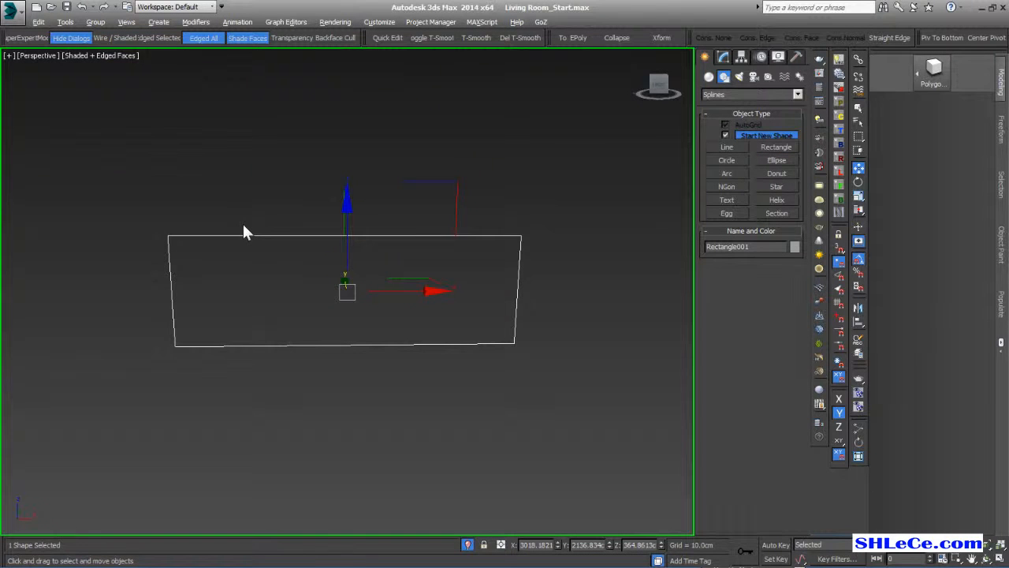
pyautogui.press('f')
pyautogui.moveTo(376, 250); pyautogui.dragTo(367, 211, button='middle')
pyautogui.scroll(-2, 316, 149)
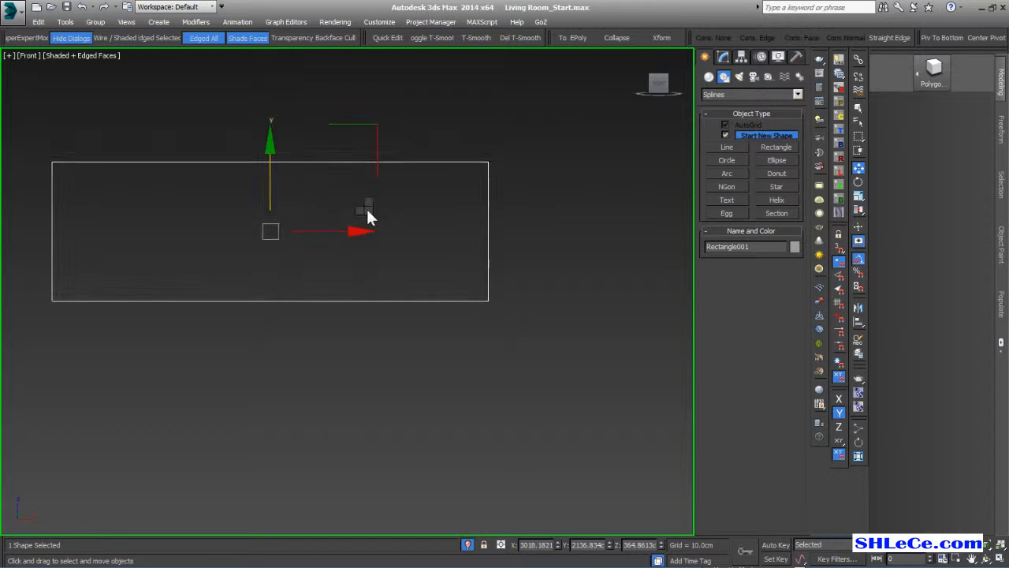
pyautogui.click(723, 57)
pyautogui.rightClick(727, 202)
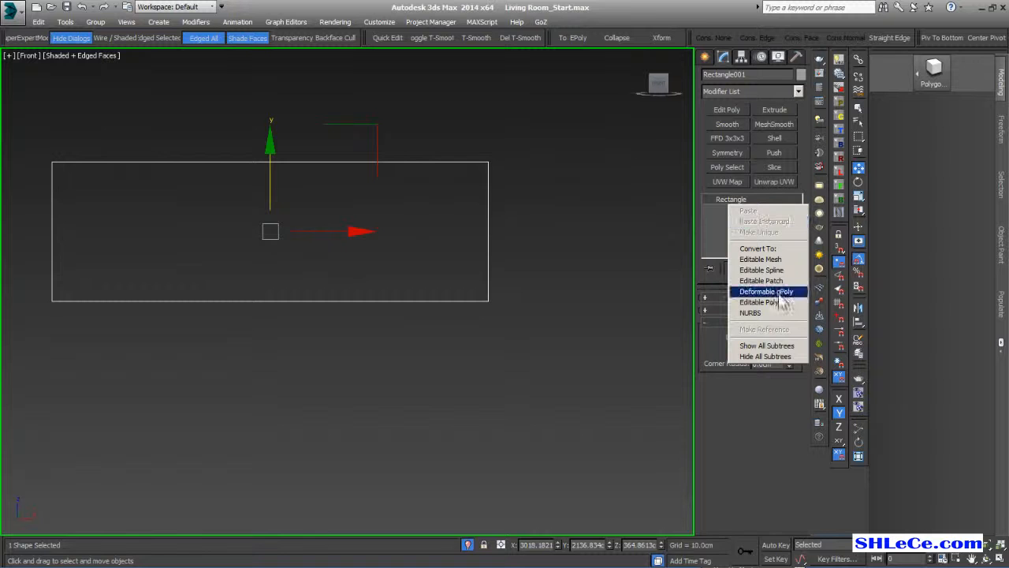
pyautogui.click(777, 270)
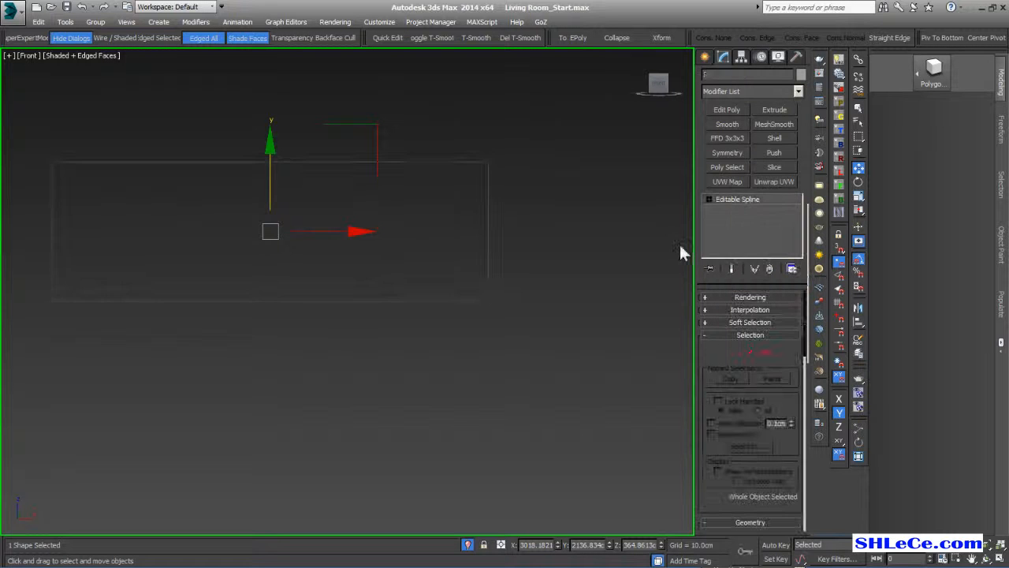
# - Divide the rectangle's two long segments with 1 vertex each and move both new vertices along X near the right-hand end
pyautogui.click(750, 352)
pyautogui.moveTo(429, 102); pyautogui.dragTo(435, 404)
pyautogui.scroll(-15, 720, 399)
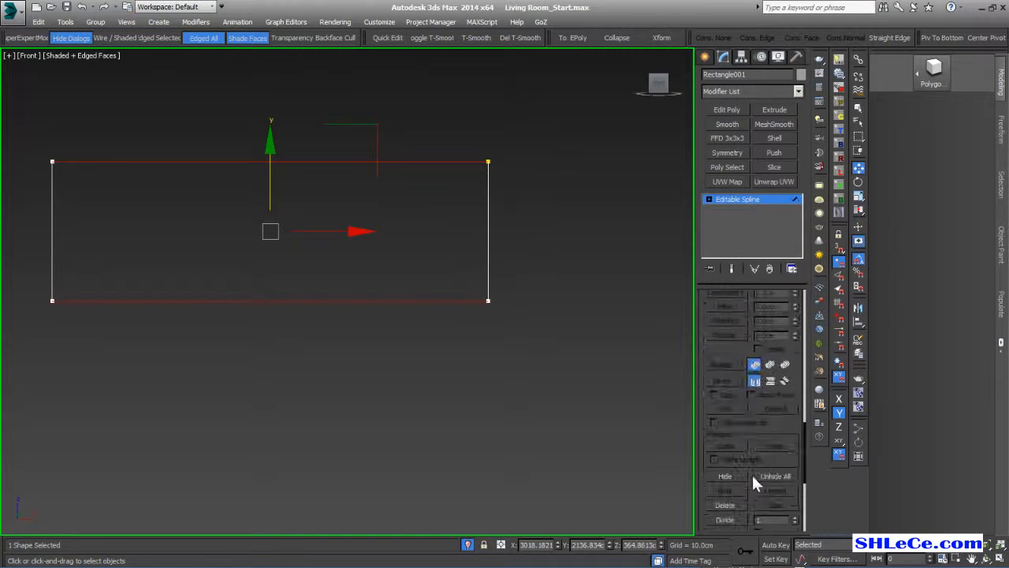
pyautogui.scroll(-3, 753, 477)
pyautogui.click(738, 447)
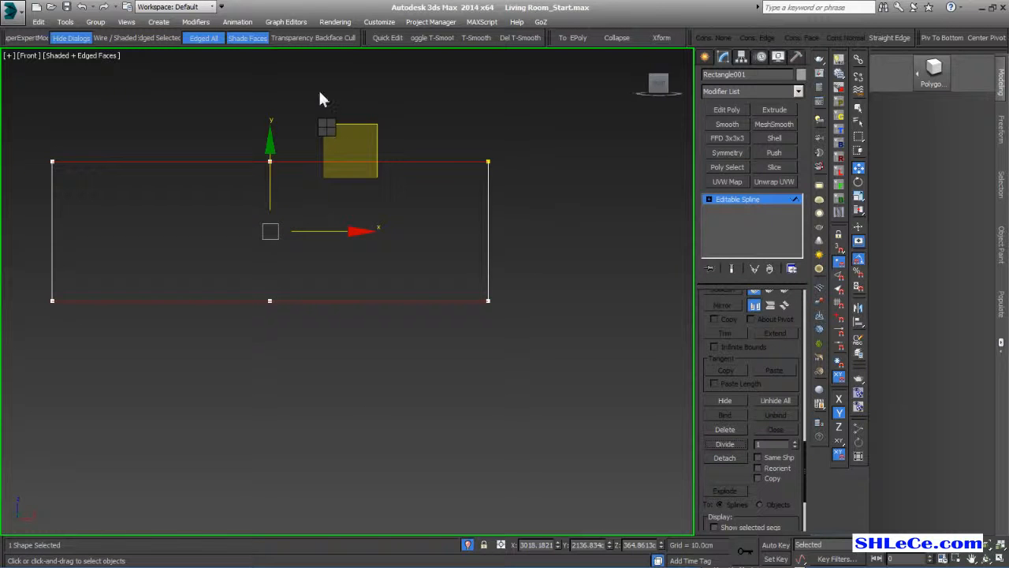
pyautogui.press('1')
pyautogui.moveTo(323, 238); pyautogui.dragTo(482, 232)
pyautogui.click(549, 268)
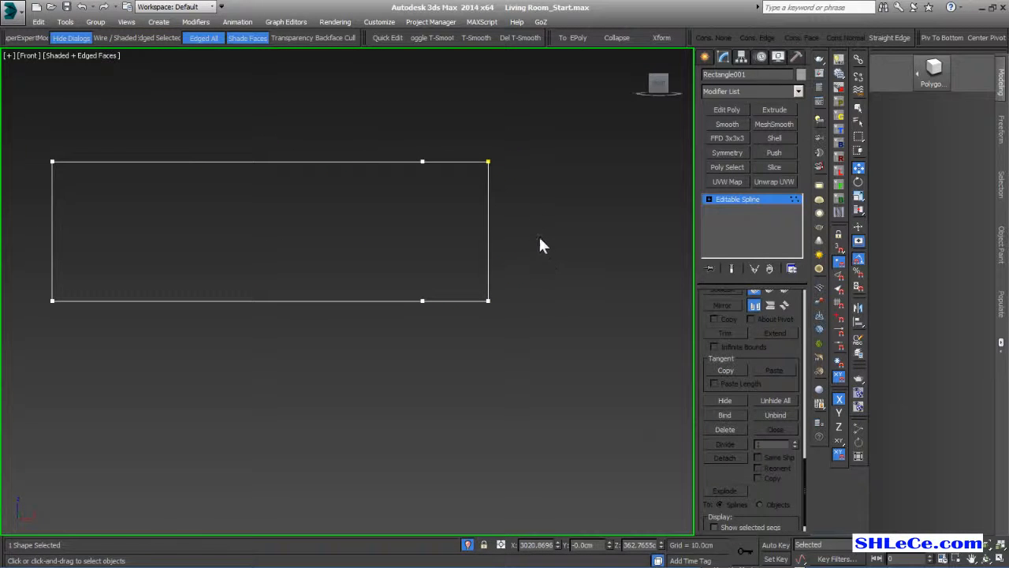
# - Divide the rectangle's right-hand short segment with 2 vertices
pyautogui.press('2')
pyautogui.moveTo(545, 223); pyautogui.dragTo(386, 250)
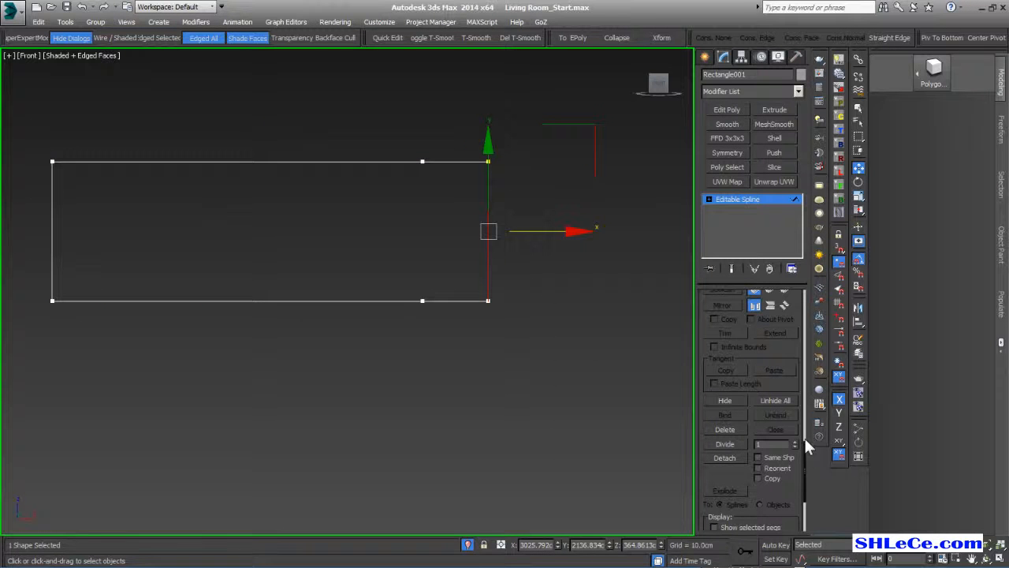
pyautogui.click(726, 445)
pyautogui.click(533, 317)
pyautogui.moveTo(507, 225); pyautogui.dragTo(497, 237, button='middle')
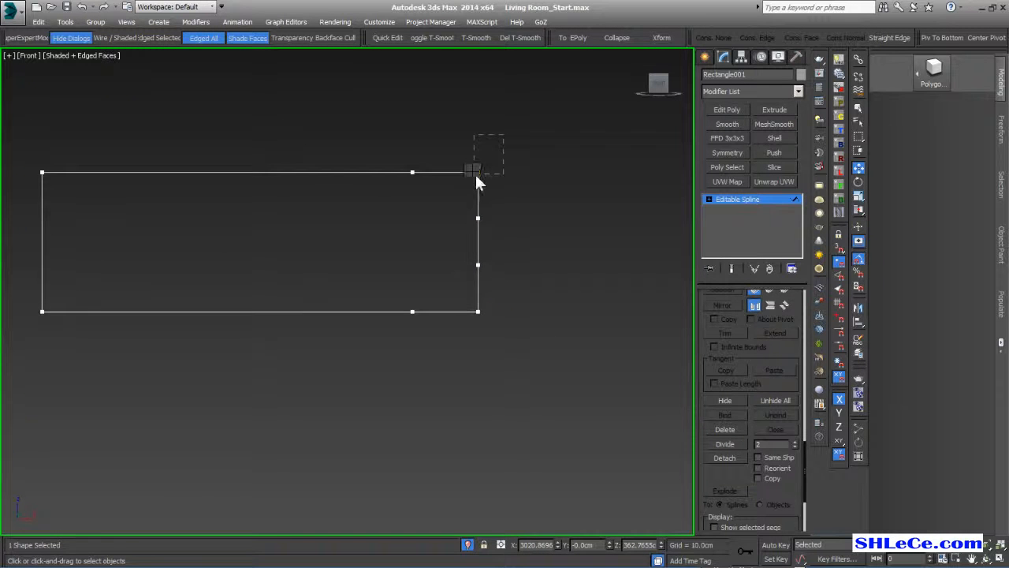
# - Delete the two right-hand corner vertices and make the four vertices around them Corner type, forming straight chamfers
pyautogui.press('1')
pyautogui.moveTo(523, 156); pyautogui.dragTo(447, 182)
pyautogui.keyDown('ctrl'); pyautogui.moveTo(521, 308); pyautogui.dragTo(455, 347); pyautogui.keyUp('ctrl')
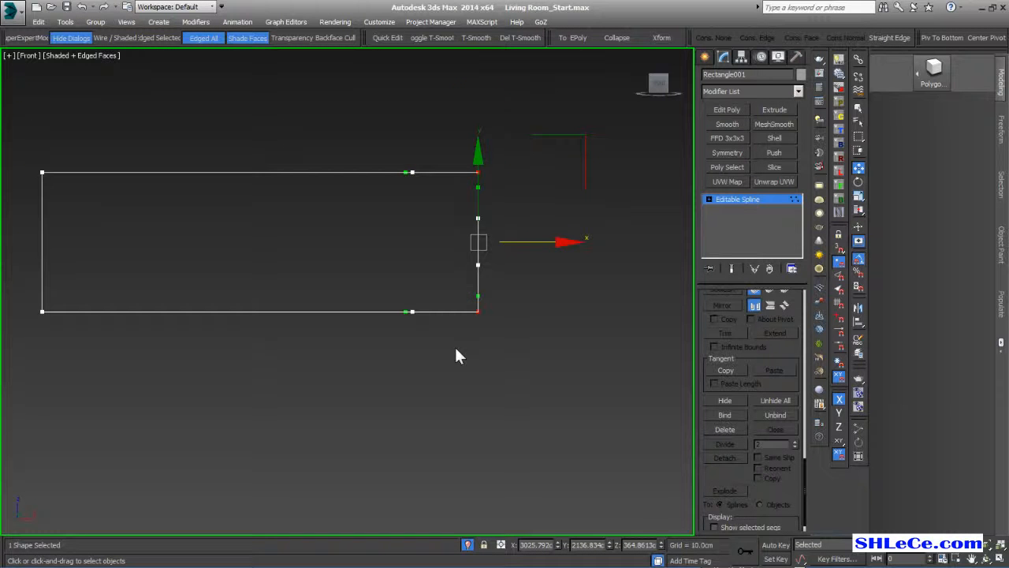
pyautogui.press('Delete')
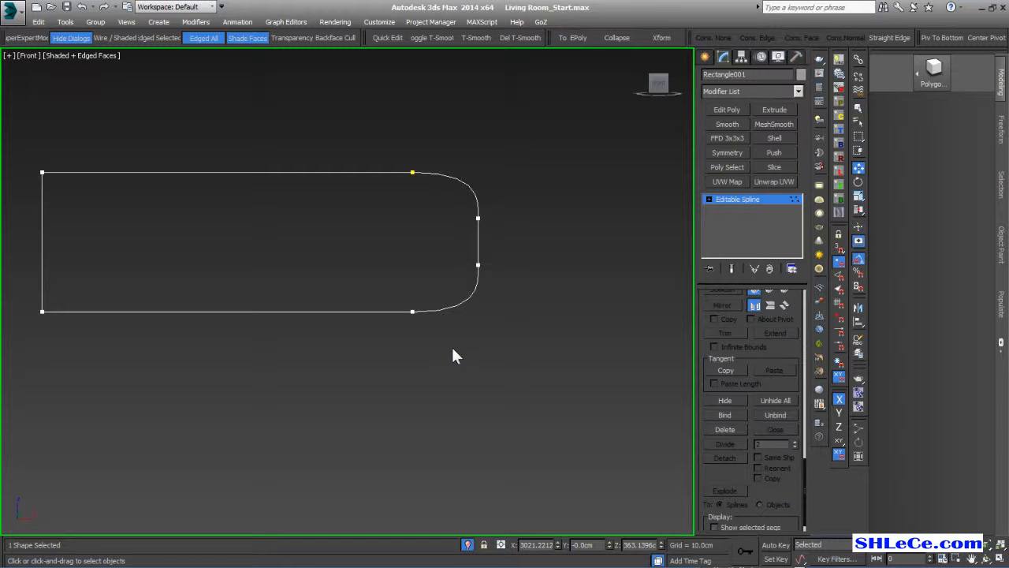
pyautogui.moveTo(281, 371); pyautogui.dragTo(280, 371)
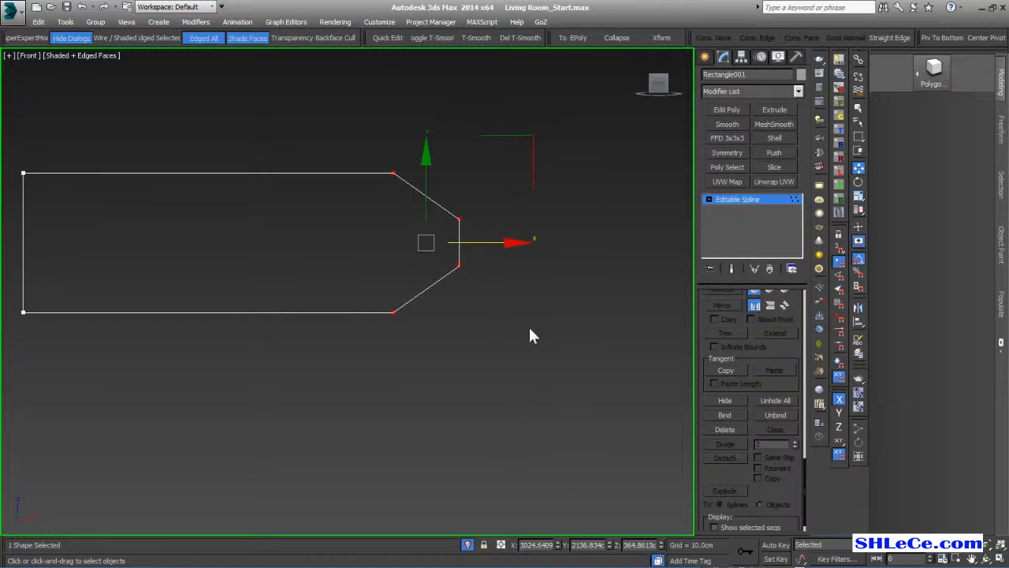
# - Give the two tip vertices Bezier Corner handles and pull their inner handles inward to curve the tip segment into a concave notch
pyautogui.scroll(1, 508, 335)
pyautogui.scroll(4, 474, 314)
pyautogui.click(450, 124)
pyautogui.moveTo(450, 124); pyautogui.dragTo(313, 253)
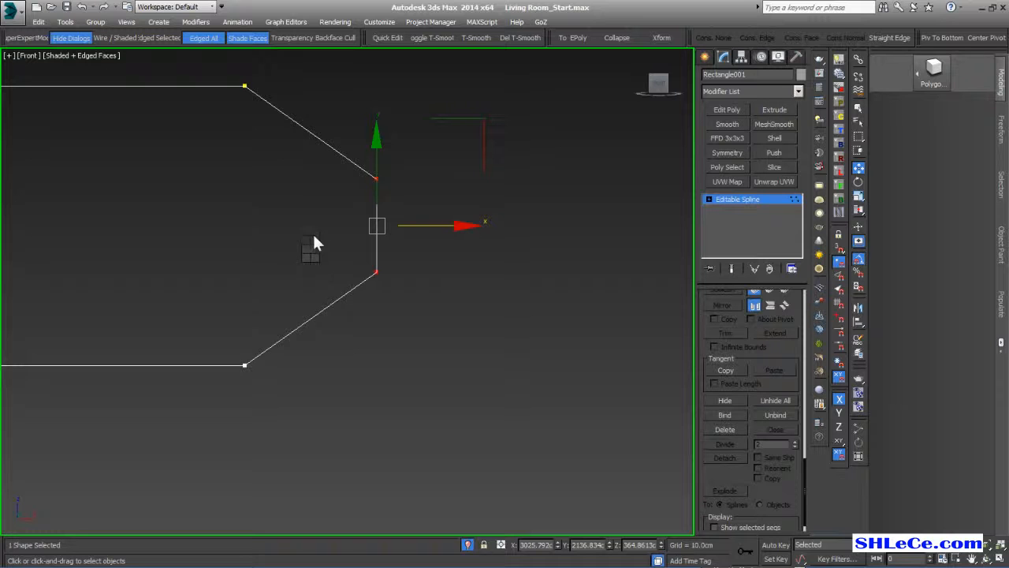
pyautogui.click(302, 160)
pyautogui.scroll(2, 343, 218)
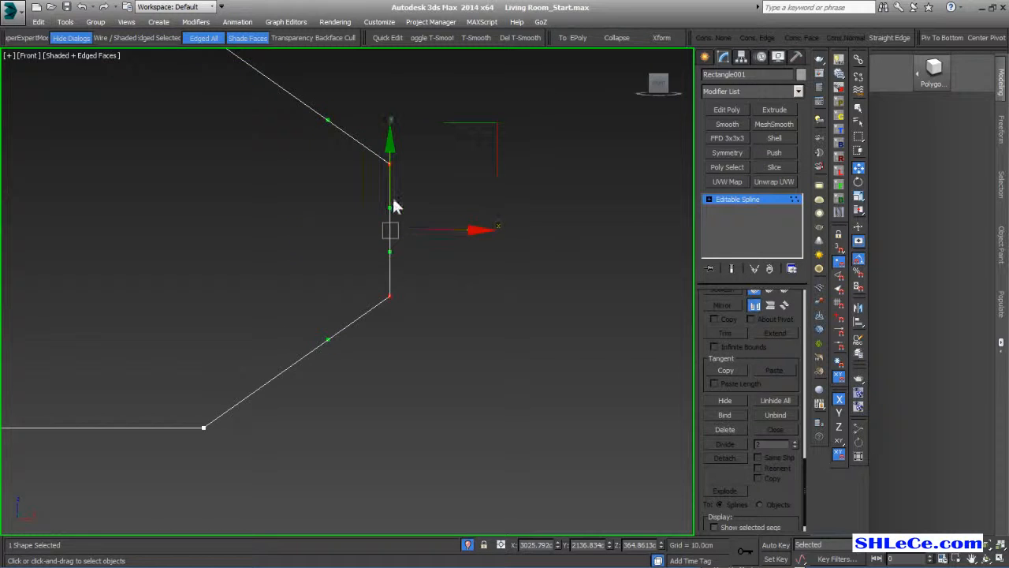
pyautogui.press('x')
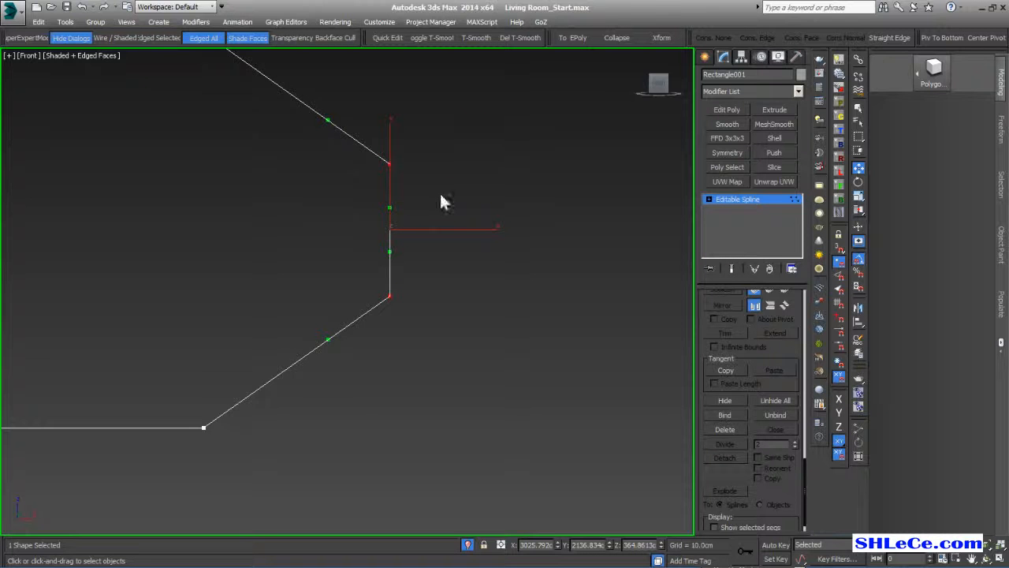
pyautogui.moveTo(389, 209); pyautogui.dragTo(344, 212)
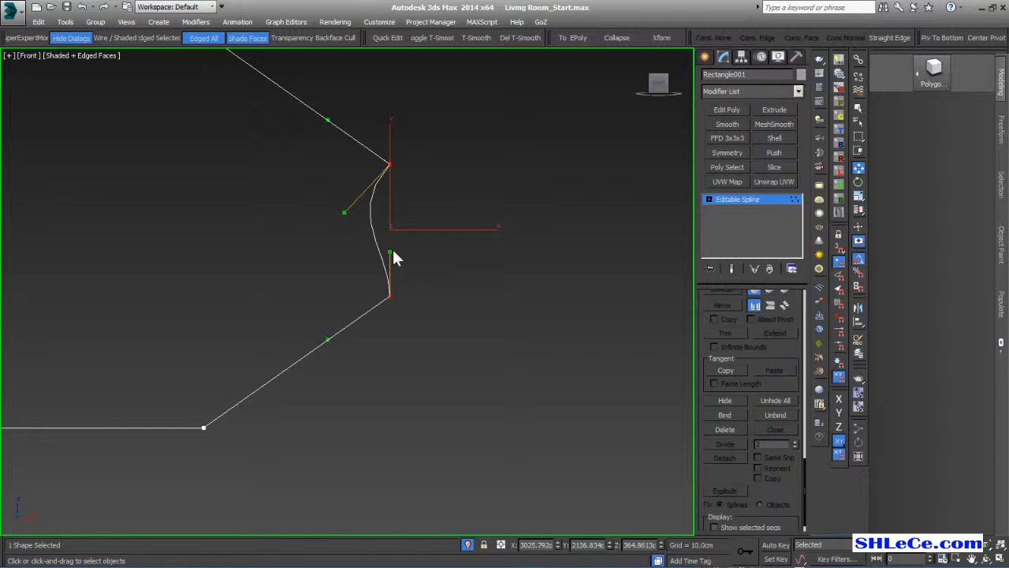
pyautogui.moveTo(375, 270); pyautogui.dragTo(349, 258)
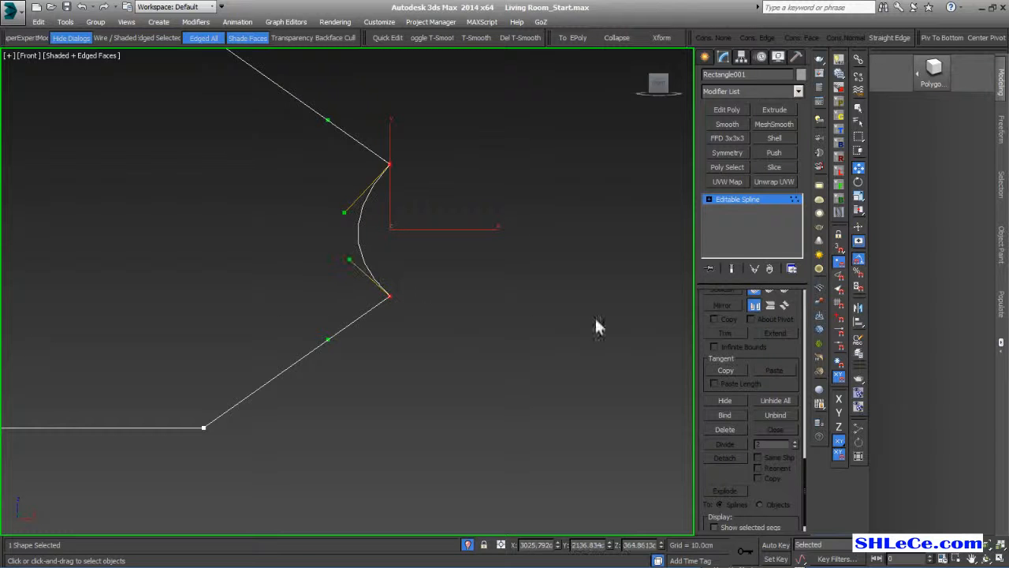
# - Turn on Adaptive interpolation, adjust the notch's upper handle to even out the arc, and leave Vertex level
pyautogui.scroll(10, 710, 313)
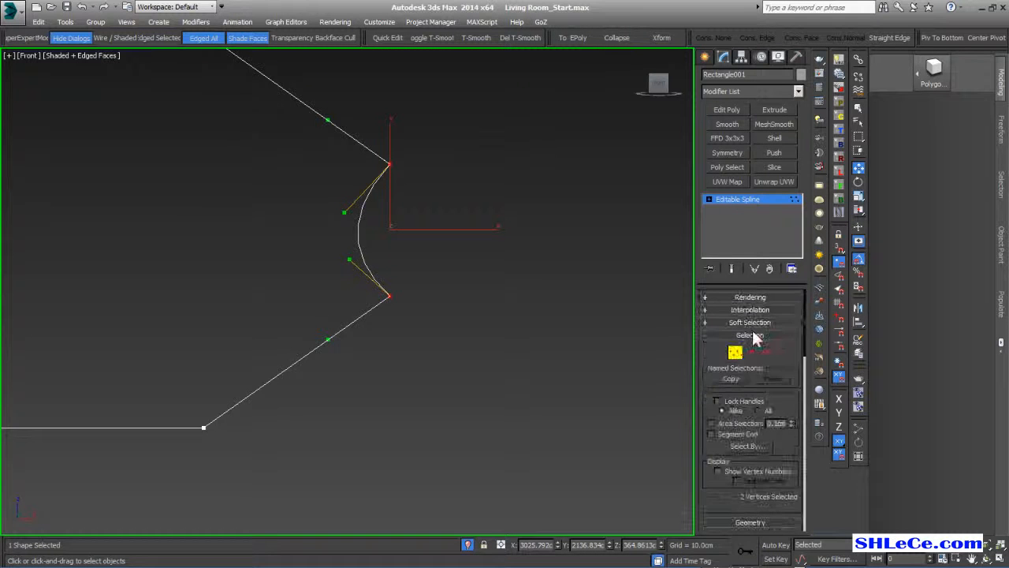
pyautogui.click(747, 308)
pyautogui.click(743, 345)
pyautogui.moveTo(344, 212); pyautogui.dragTo(343, 204)
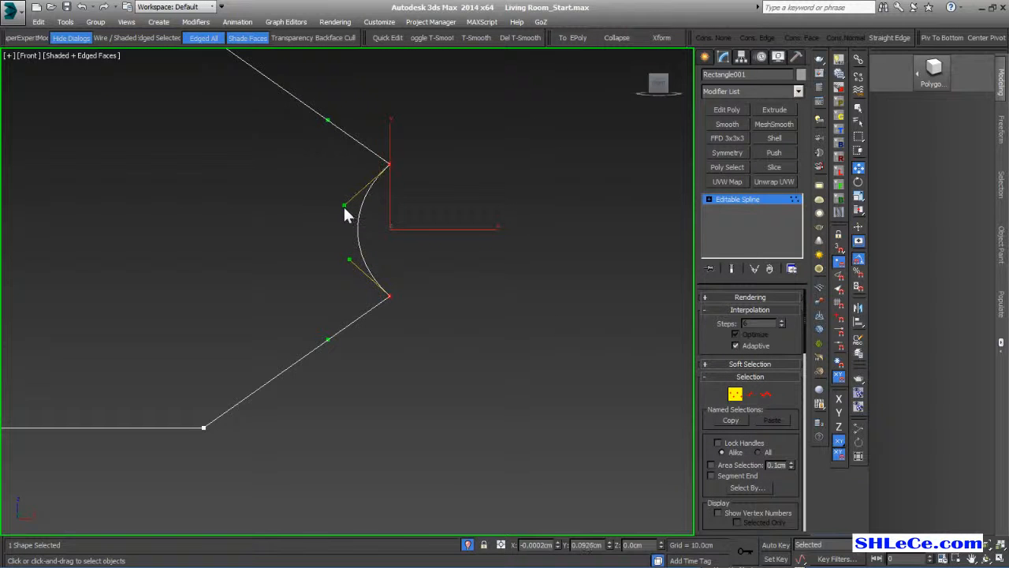
pyautogui.scroll(-4, 370, 243)
pyautogui.moveTo(366, 255); pyautogui.dragTo(381, 256, button='middle')
pyautogui.scroll(1, 412, 249)
pyautogui.click(752, 201)
pyautogui.moveTo(211, 315); pyautogui.dragTo(331, 323, button='middle')
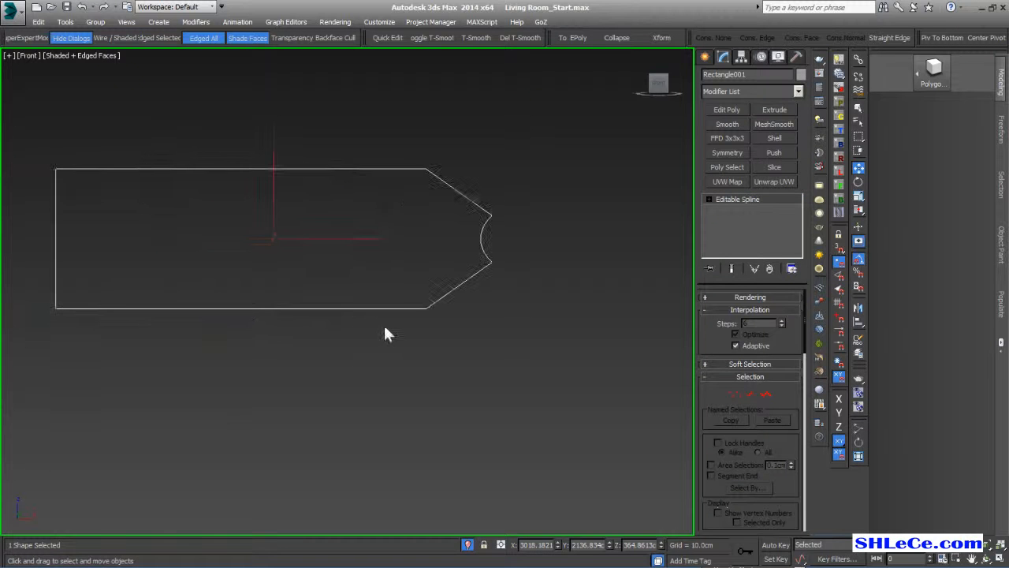
# - Clone the notched shape along the X axis as one instance and rotate the clone 90 degrees so its tip points down
pyautogui.click(426, 292)
pyautogui.scroll(-3, 234, 283)
pyautogui.keyDown('shift'); pyautogui.moveTo(300, 286); pyautogui.dragTo(336, 286); pyautogui.keyUp('shift')
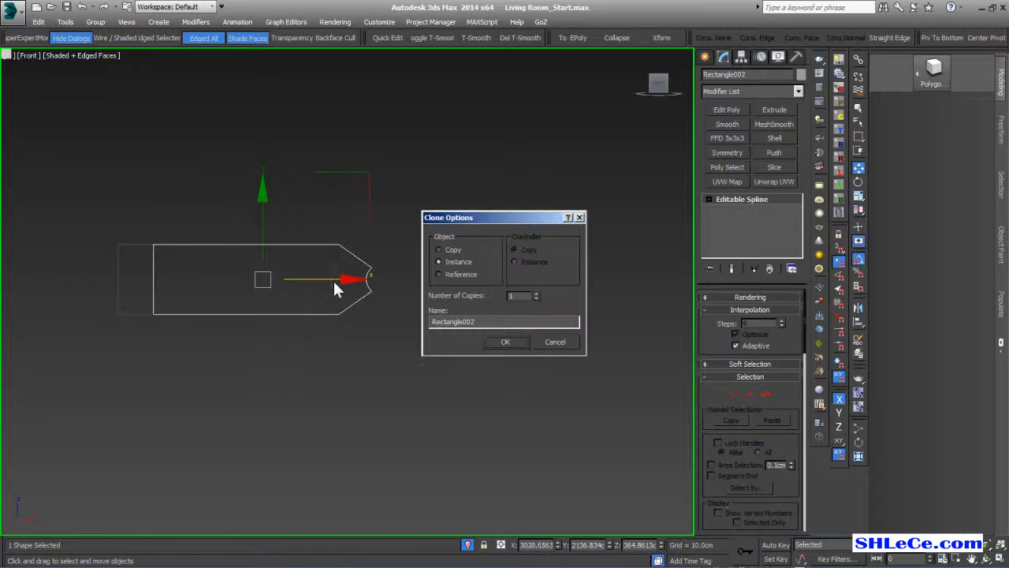
pyautogui.click(497, 339)
pyautogui.press('e')
pyautogui.moveTo(304, 213)
pyautogui.mouseDown()
pyautogui.moveTo(441, 344)
pyautogui.moveTo(370, 482)
pyautogui.moveTo(529, 338)
pyautogui.moveTo(599, 329)
pyautogui.moveTo(559, 298)
pyautogui.mouseUp()
pyautogui.scroll(3, 260, 339)
pyautogui.scroll(-3, 252, 338)
pyautogui.moveTo(257, 339); pyautogui.dragTo(223, 358, button='middle')
# - Move the upright clone with vertex snapping so its left tip vertex meets the original shape's upper tip vertex
pyautogui.press('w')
pyautogui.moveTo(338, 210); pyautogui.dragTo(498, 55)
pyautogui.scroll(3, 356, 271)
pyautogui.scroll(2, 357, 271)
pyautogui.moveTo(419, 198); pyautogui.dragTo(207, 306)
pyautogui.scroll(-3, 247, 329)
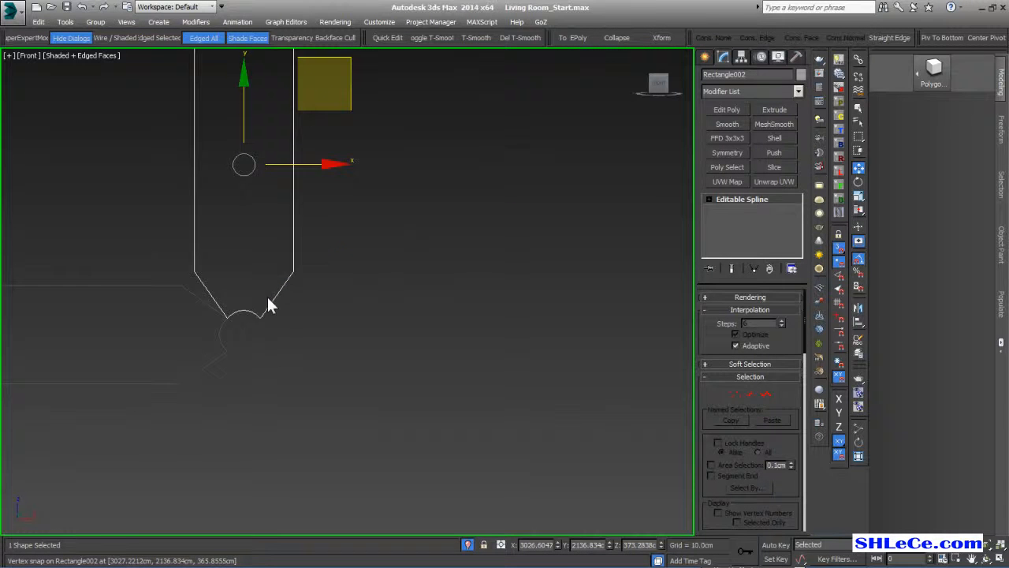
# - Rotate the upright shape by -90 degrees as an instanced clone so the new shape's tip points left
pyautogui.press('e')
pyautogui.moveTo(320, 145)
pyautogui.keyDown('shift'); pyautogui.mouseDown()
pyautogui.moveTo(372, 332)
pyautogui.moveTo(201, 430)
pyautogui.moveTo(139, 358)
pyautogui.moveTo(390, 311)
pyautogui.moveTo(549, 226)
pyautogui.moveTo(189, 162)
pyautogui.mouseUp(); pyautogui.keyUp('shift')
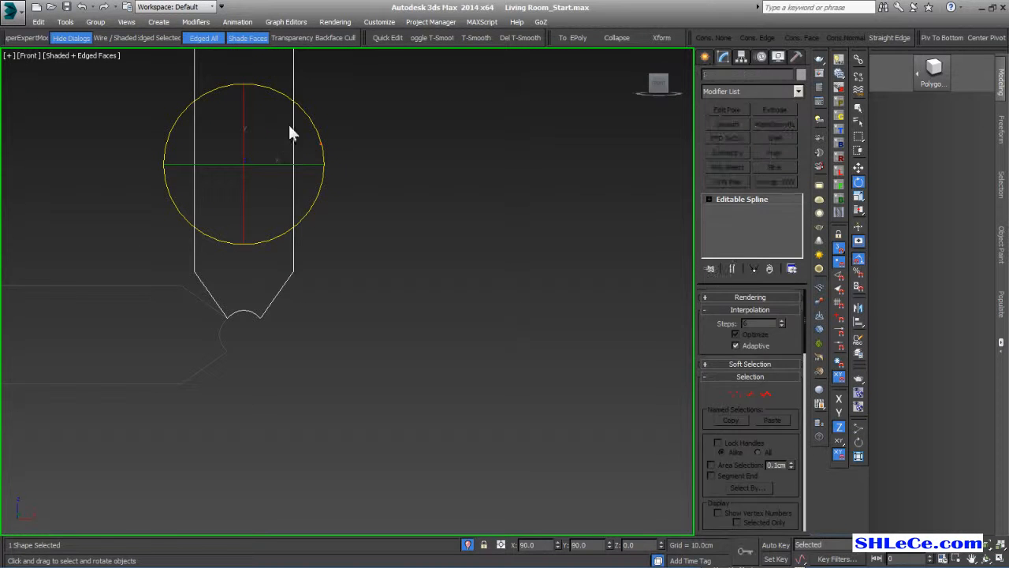
pyautogui.moveTo(341, 175)
pyautogui.mouseDown()
pyautogui.moveTo(336, 193)
pyautogui.moveTo(613, 197)
pyautogui.moveTo(590, 168)
pyautogui.mouseUp()
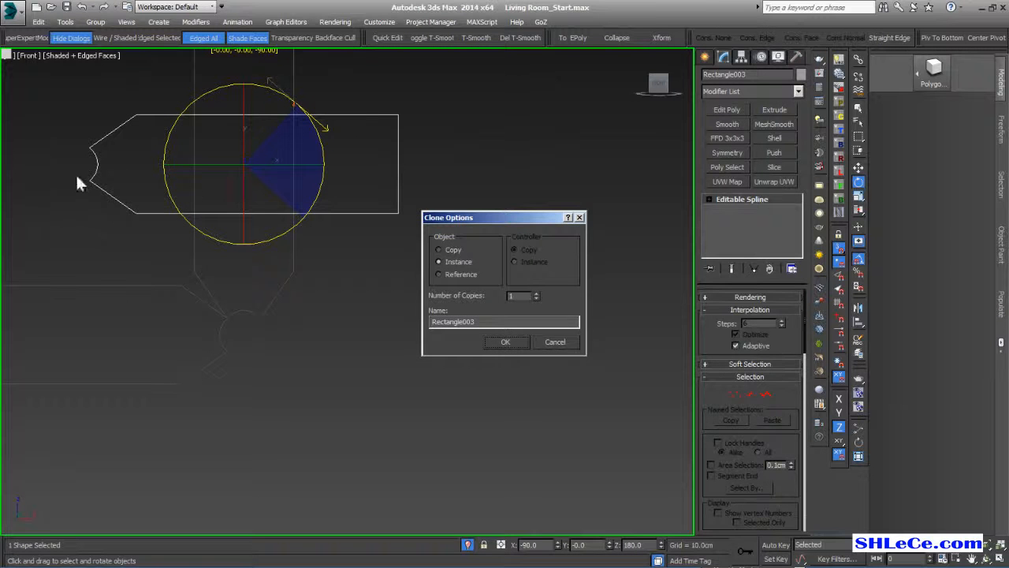
pyautogui.press('Return')
pyautogui.press('w')
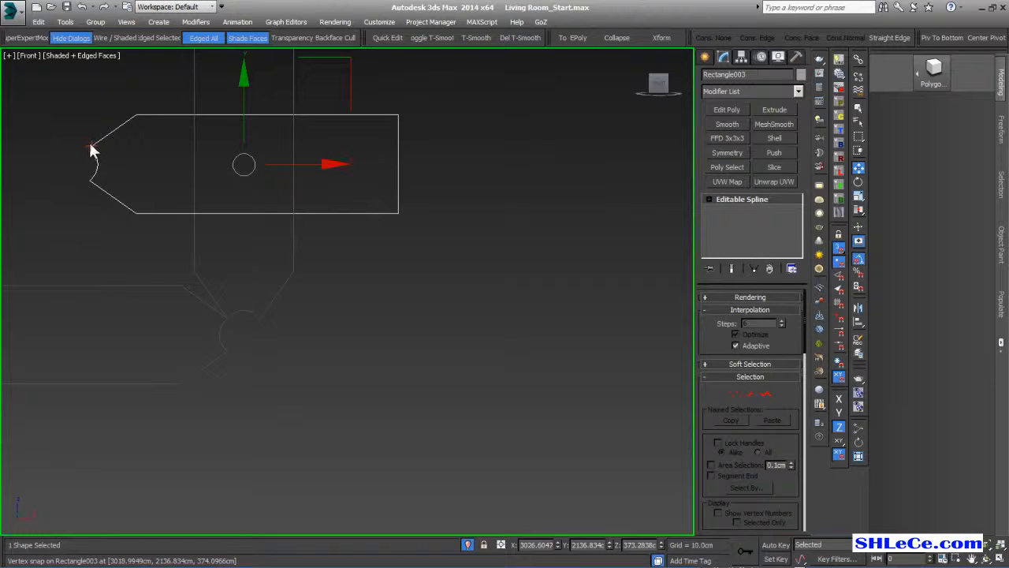
pyautogui.moveTo(89, 146); pyautogui.dragTo(275, 163)
pyautogui.moveTo(90, 148); pyautogui.dragTo(271, 315)
pyautogui.press('space')
pyautogui.press('space')
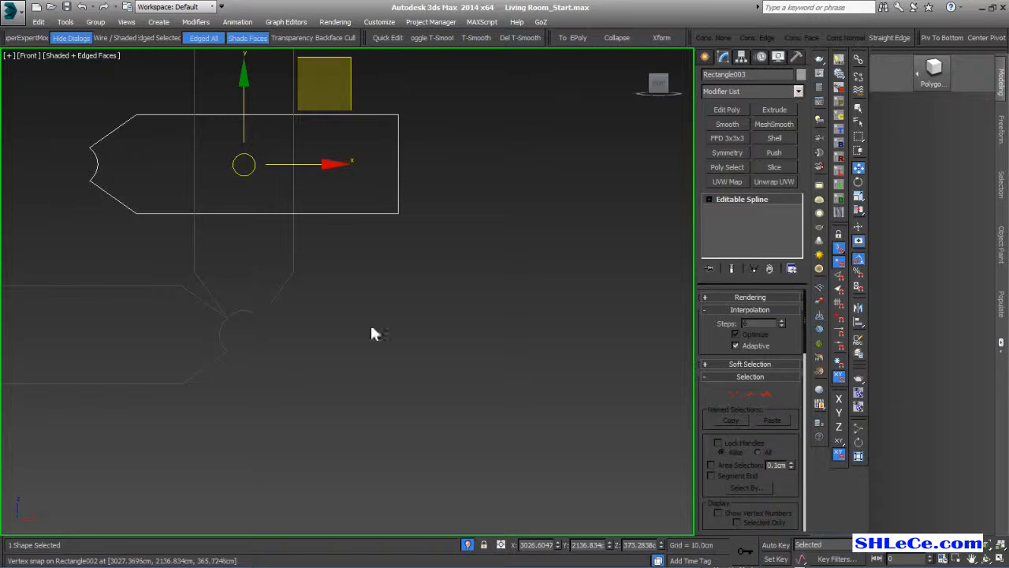
# - Turn off Adaptive interpolation and snap the third shape's upper tip vertex onto the upright shape's right tip vertex
pyautogui.click(744, 345)
pyautogui.moveTo(90, 145); pyautogui.dragTo(260, 316)
pyautogui.moveTo(338, 388); pyautogui.dragTo(339, 355, button='middle')
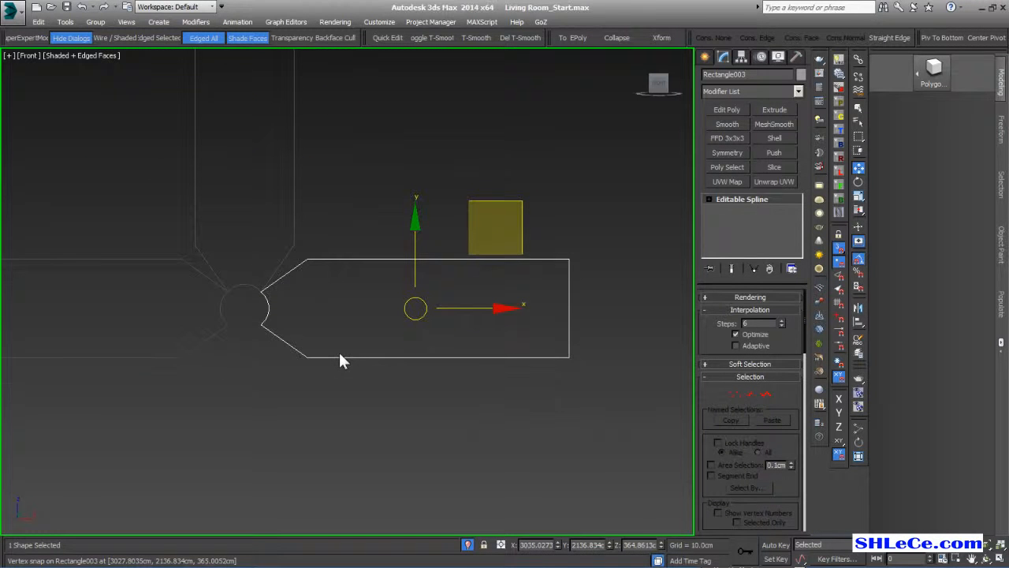
# - Rotate the right-hand shape by -90 degrees as an instanced clone so the new shape's tip points up
pyautogui.press('e')
pyautogui.moveTo(470, 221)
pyautogui.keyDown('shift'); pyautogui.mouseDown()
pyautogui.moveTo(697, 216)
pyautogui.moveTo(754, 229)
pyautogui.mouseUp(); pyautogui.keyUp('shift')
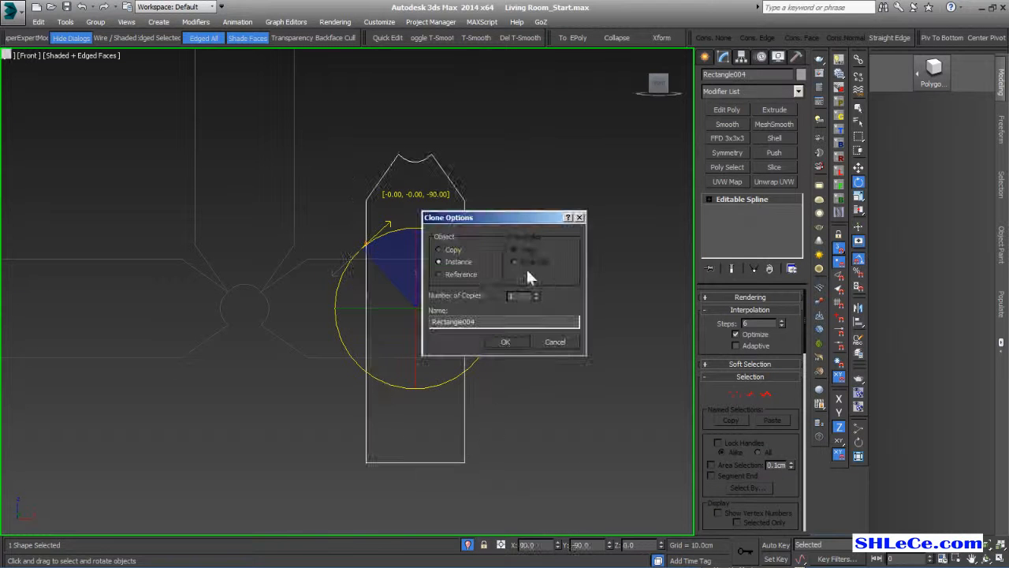
pyautogui.press('Return')
# - Snap the fourth shape's right tip vertex onto the right-hand shape's lower tip vertex to close the ring around the round centre
pyautogui.press('w')
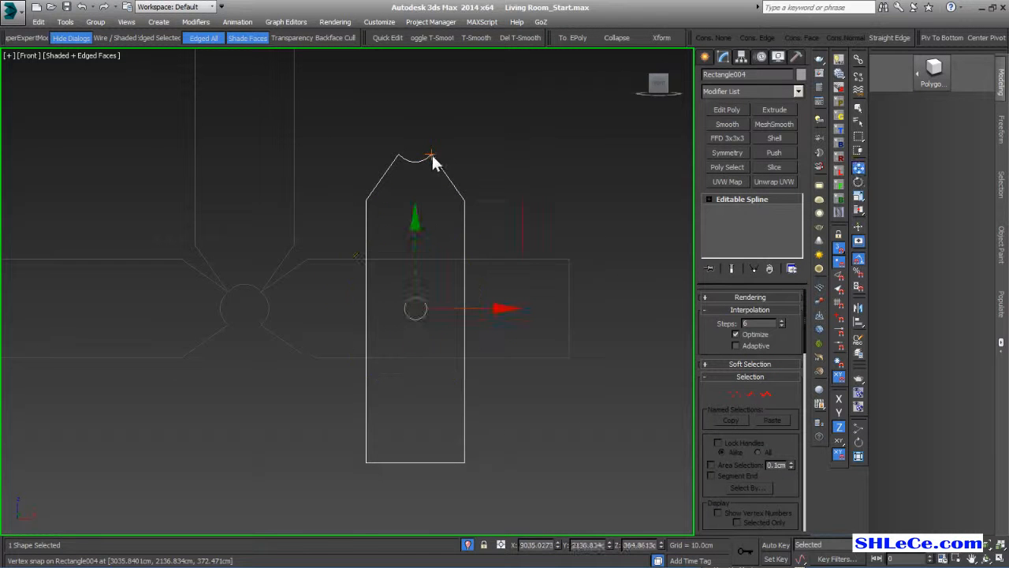
pyautogui.moveTo(430, 152); pyautogui.dragTo(247, 334)
pyautogui.scroll(5, 244, 332)
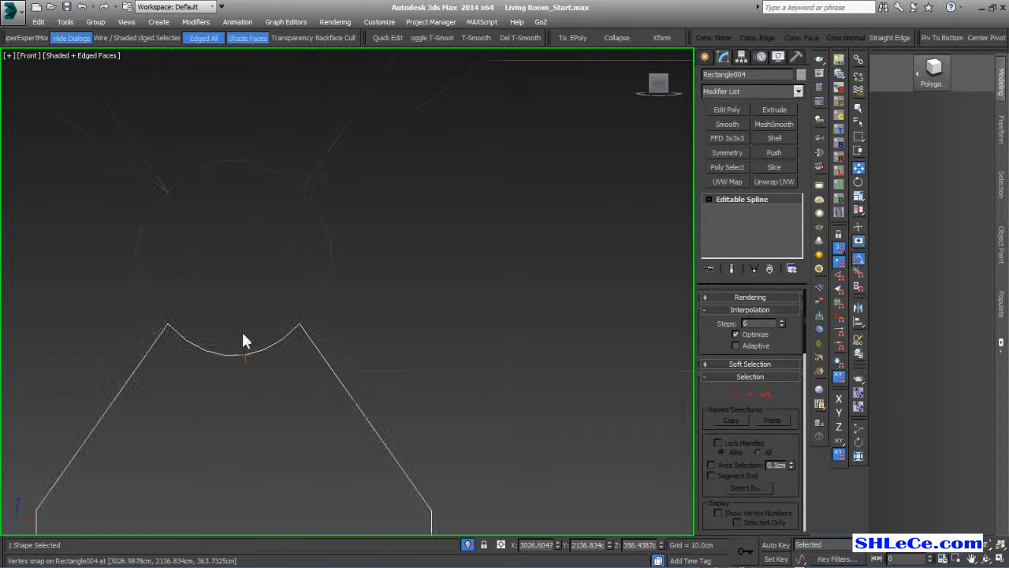
pyautogui.scroll(-4, 240, 333)
pyautogui.moveTo(274, 288); pyautogui.dragTo(444, 294, button='middle')
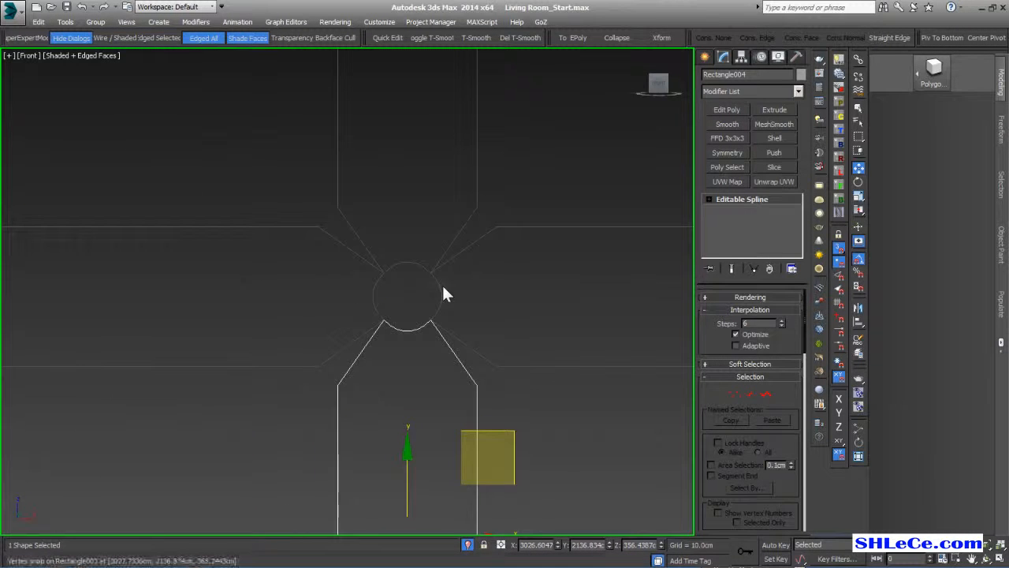
# - Raise the lower shape's two shoulder vertices along Y, moving the right one by about 0.84 cm
pyautogui.press('1')
pyautogui.moveTo(420, 339); pyautogui.dragTo(493, 236, button='middle')
pyautogui.scroll(3, 424, 295)
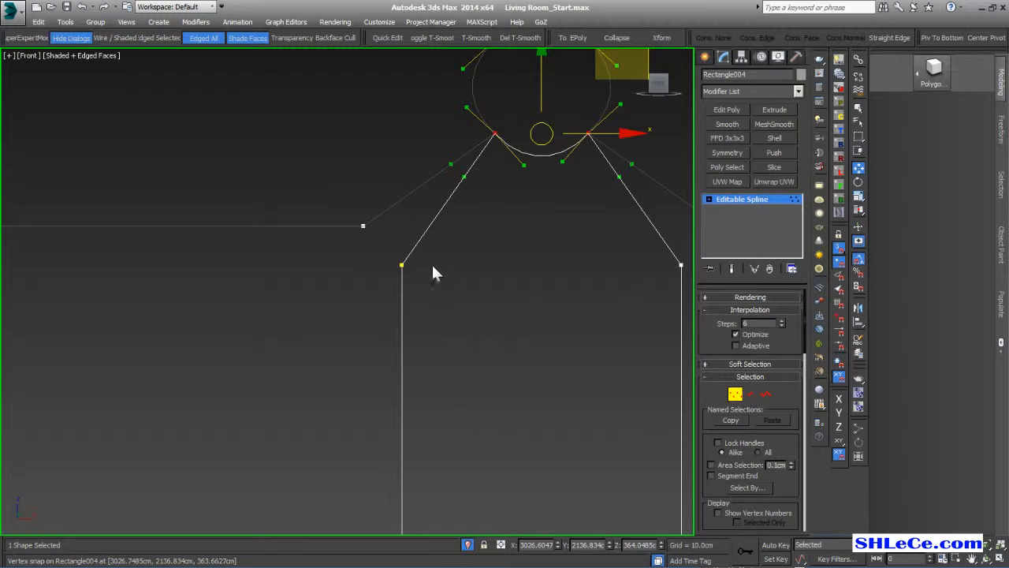
pyautogui.click(402, 266)
pyautogui.moveTo(421, 282); pyautogui.dragTo(386, 343, button='middle')
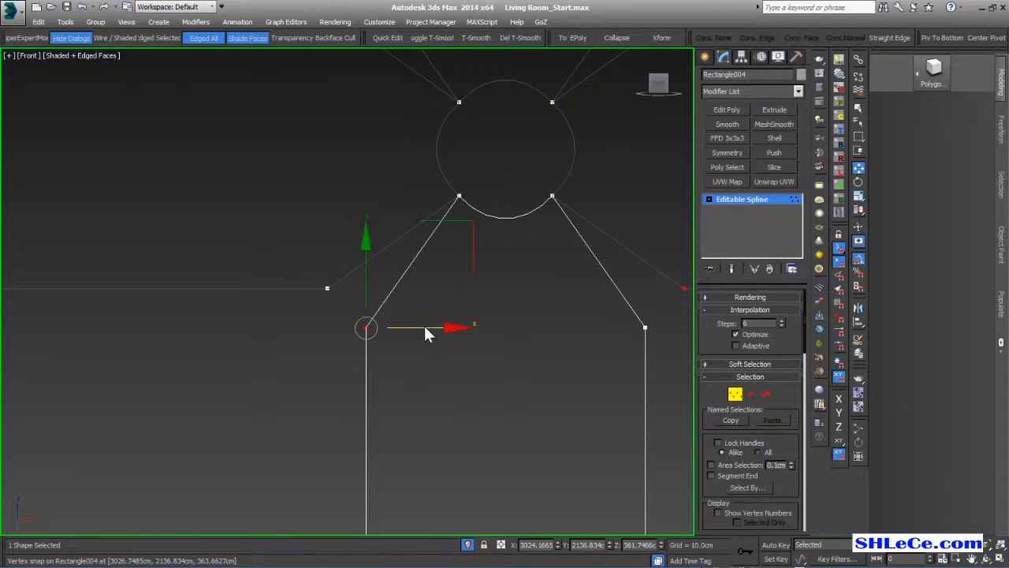
pyautogui.moveTo(371, 292); pyautogui.dragTo(367, 260)
pyautogui.moveTo(453, 335); pyautogui.dragTo(313, 352, button='middle')
pyautogui.moveTo(557, 324); pyautogui.dragTo(462, 362)
pyautogui.moveTo(508, 313); pyautogui.dragTo(505, 259)
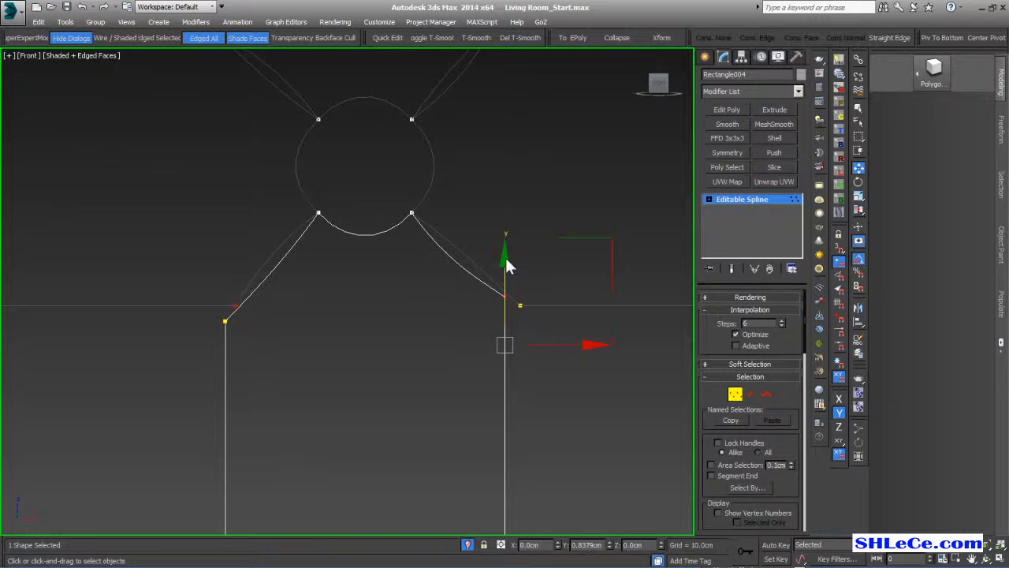
# - Align the lower shape's left shoulder vertex along Y and the left shape's lower shoulder vertex along X so they meet
pyautogui.click(225, 321)
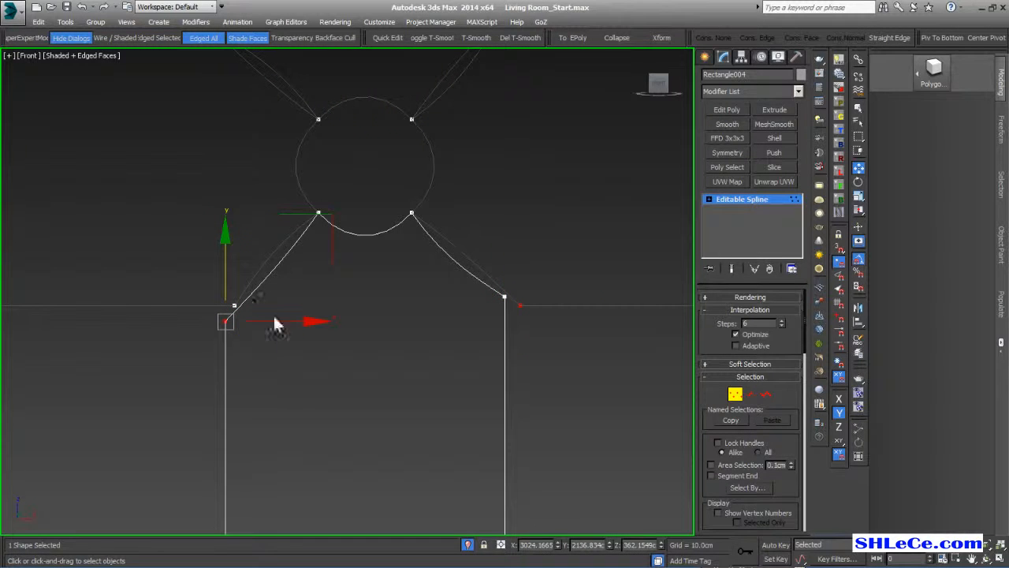
pyautogui.moveTo(224, 275); pyautogui.dragTo(231, 266)
pyautogui.scroll(4, 238, 286)
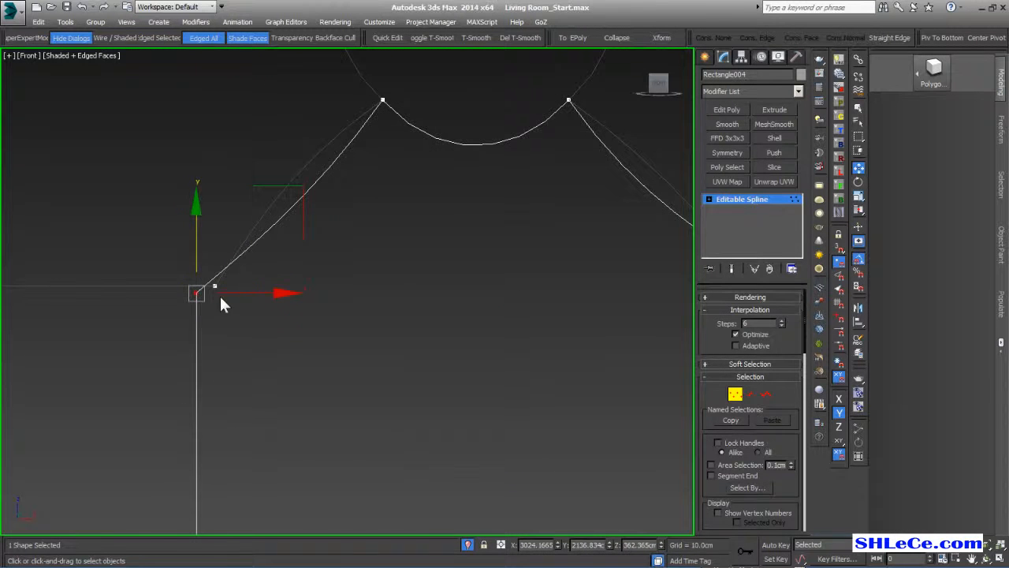
pyautogui.moveTo(197, 260)
pyautogui.mouseDown()
pyautogui.moveTo(195, 251)
pyautogui.moveTo(196, 263)
pyautogui.mouseUp()
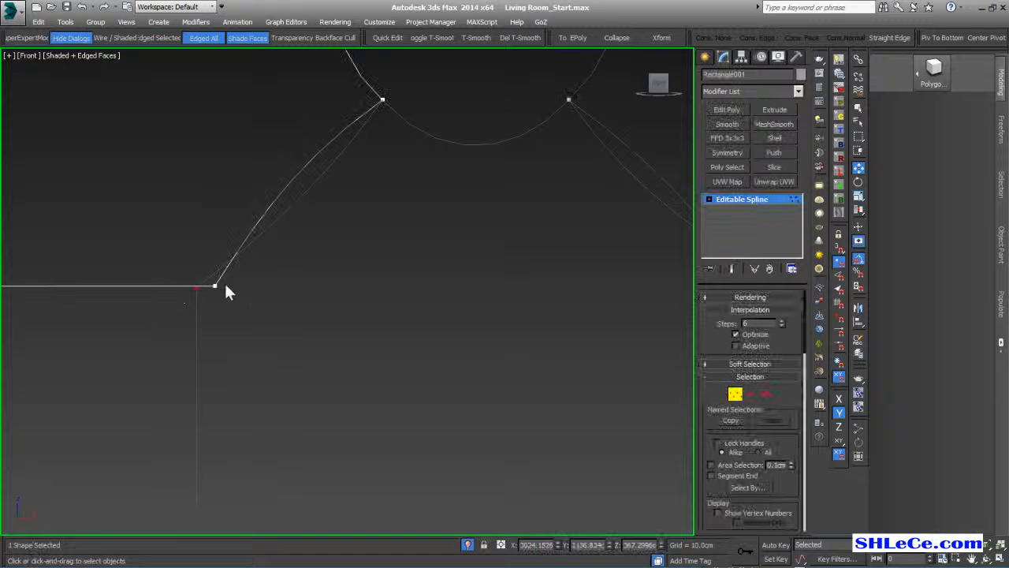
pyautogui.click(216, 285)
pyautogui.moveTo(271, 284); pyautogui.dragTo(257, 287)
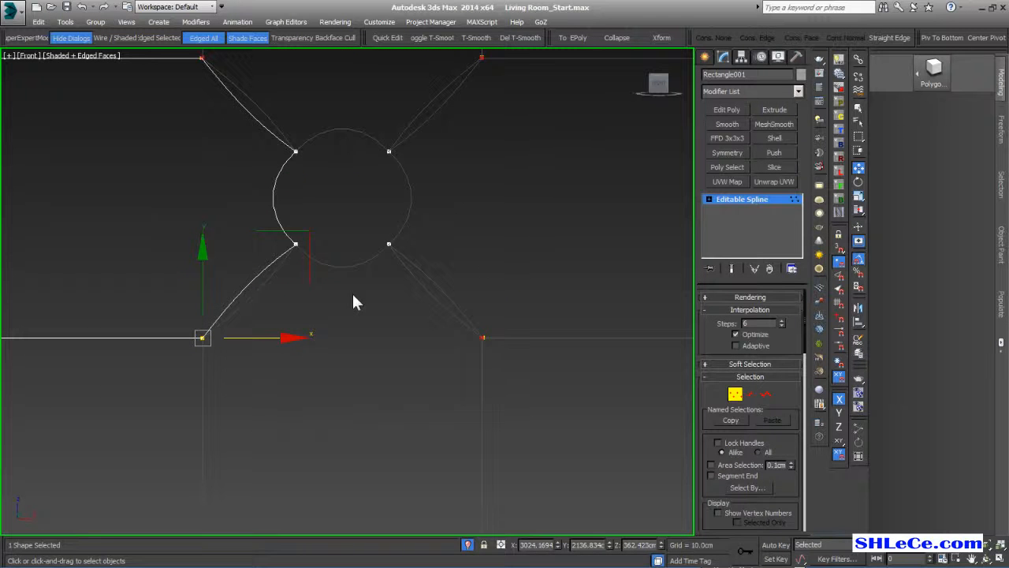
# - Straighten the left shape's lower slanted edge by adjusting the Bezier handle of its tip vertex
pyautogui.keyDown('ctrl'); pyautogui.moveTo(317, 223); pyautogui.dragTo(272, 272); pyautogui.keyUp('ctrl')
pyautogui.moveTo(259, 287); pyautogui.dragTo(300, 279, button='middle')
pyautogui.scroll(4, 301, 279)
pyautogui.click(363, 192)
pyautogui.moveTo(270, 251); pyautogui.dragTo(298, 262)
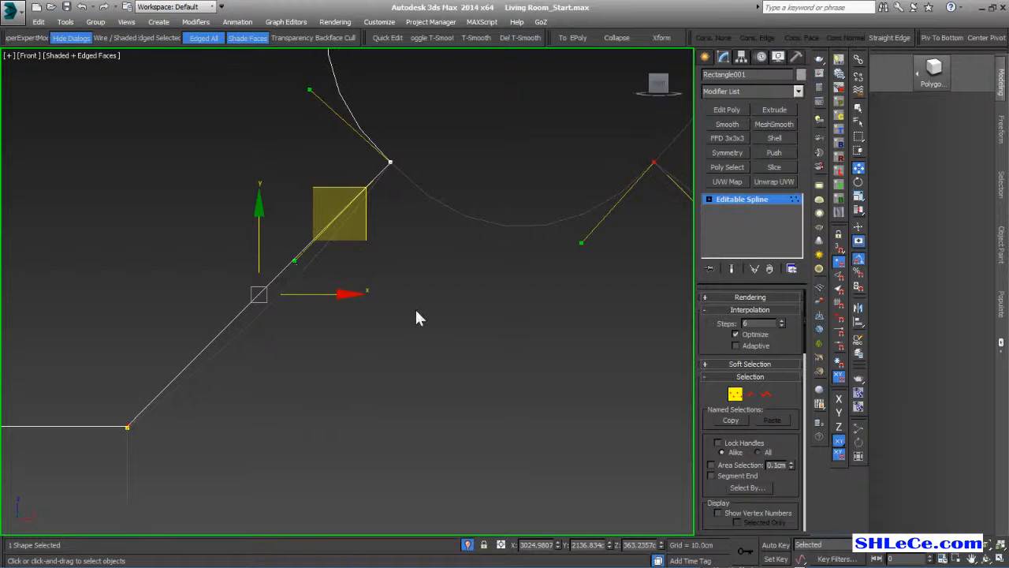
# - Straighten the lower shape's left slanted edge with its tip vertex's Bezier handle and leave vertex editing
pyautogui.click(286, 338)
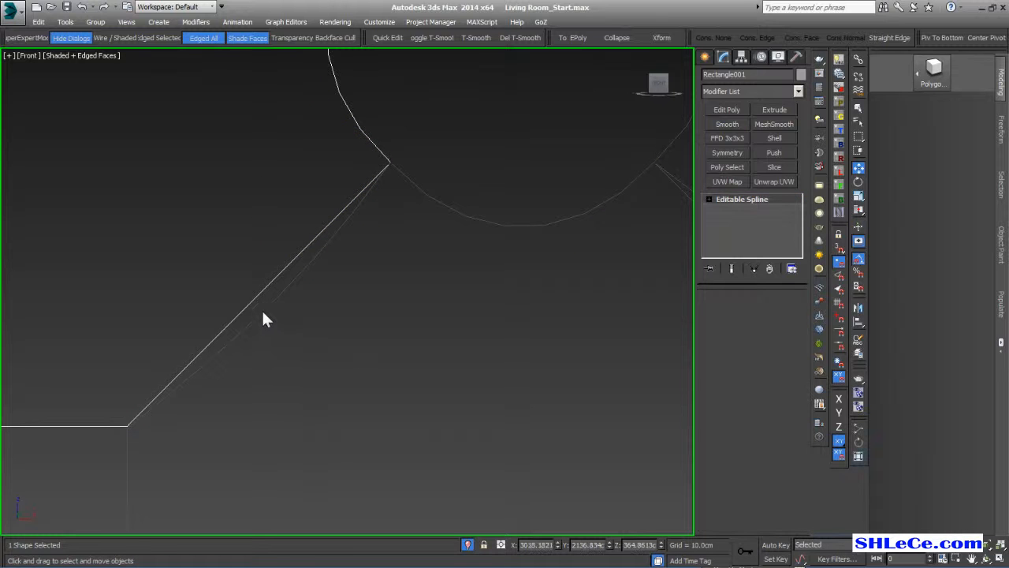
pyautogui.click(262, 308)
pyautogui.click(390, 163)
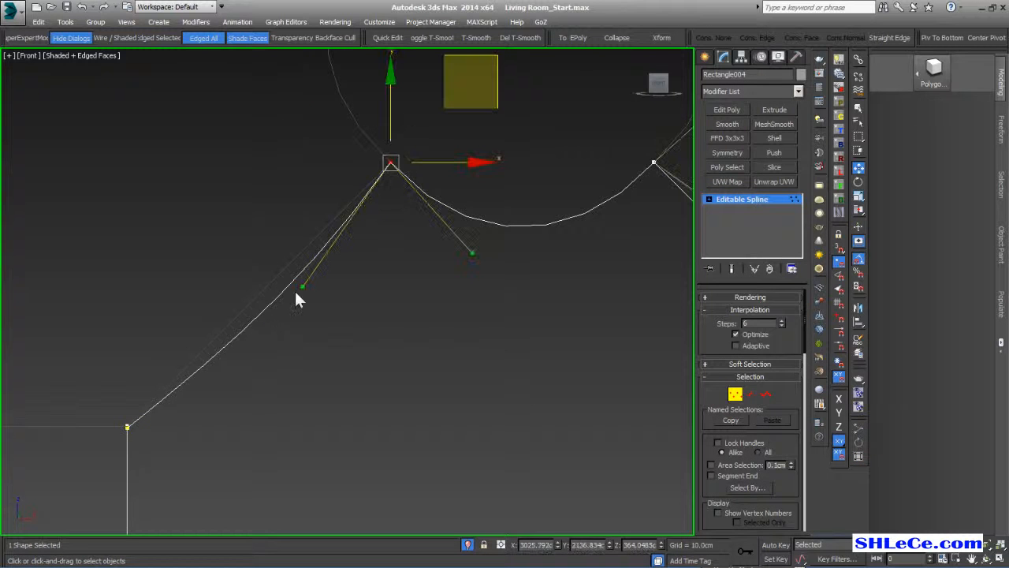
pyautogui.moveTo(302, 284); pyautogui.dragTo(297, 255)
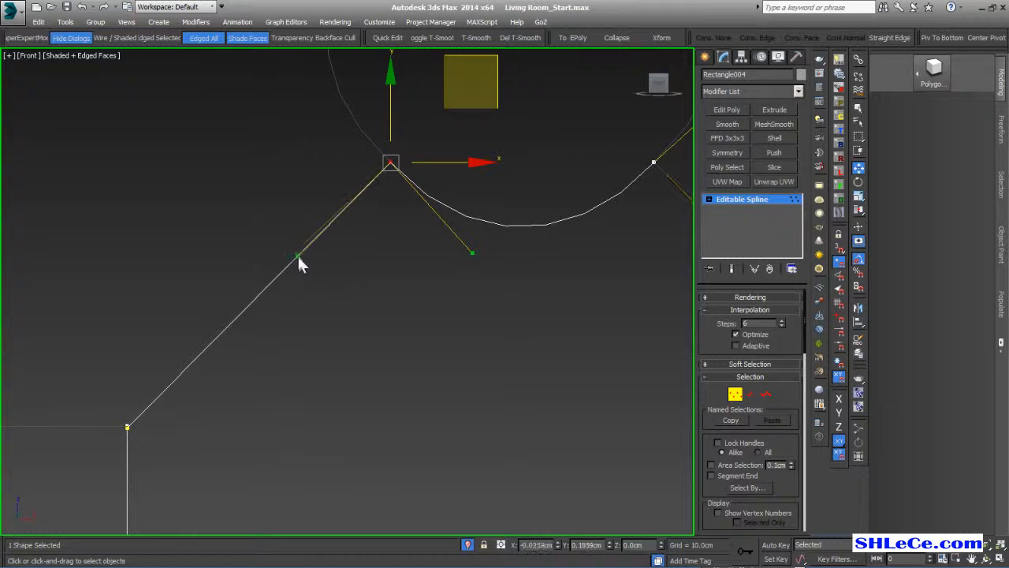
pyautogui.scroll(-3, 315, 297)
pyautogui.press('1')
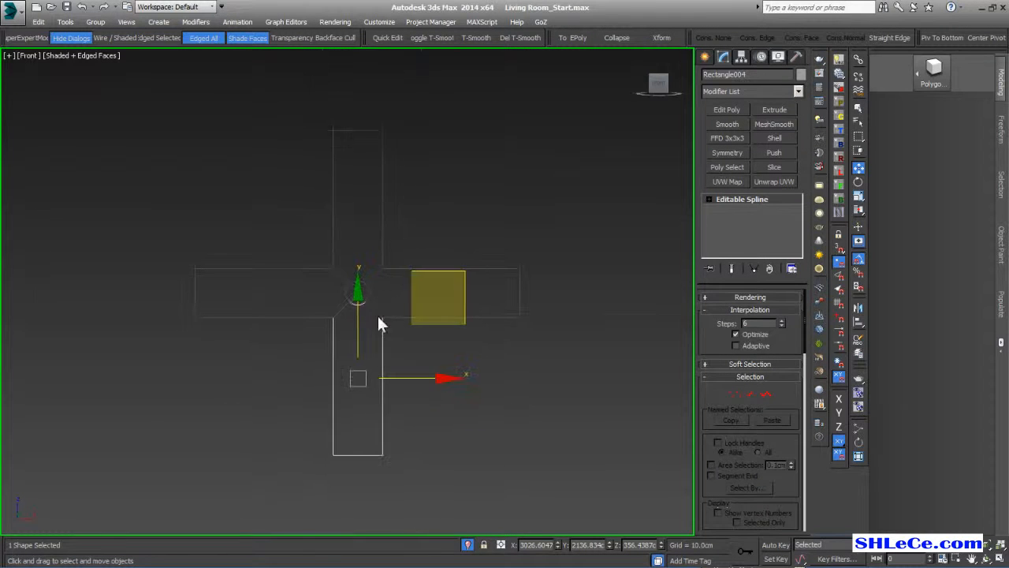
# - Select all four shapes of the cross and set the perspective viewport's field of view to 90
pyautogui.click(438, 255)
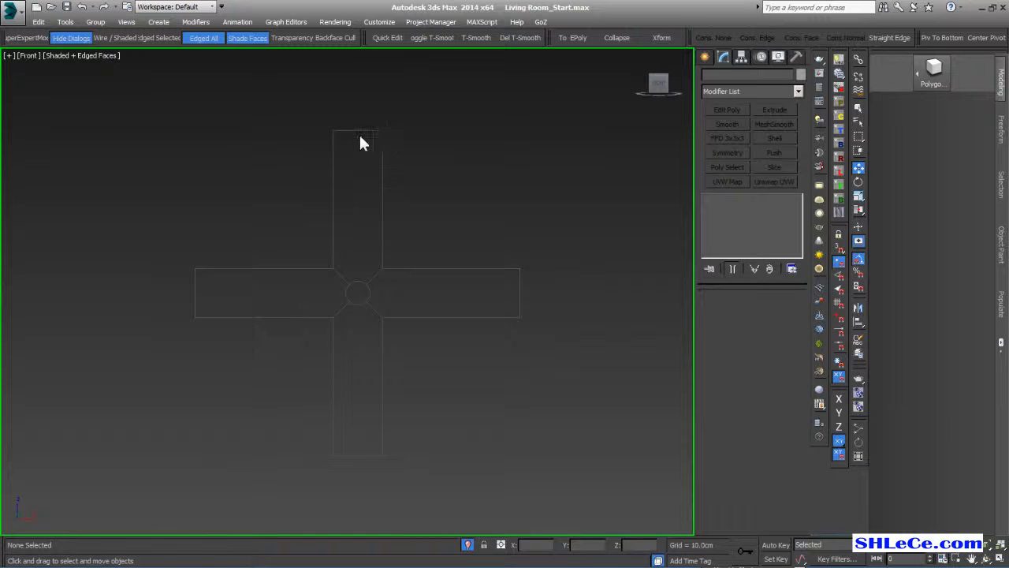
pyautogui.moveTo(507, 126); pyautogui.dragTo(293, 476)
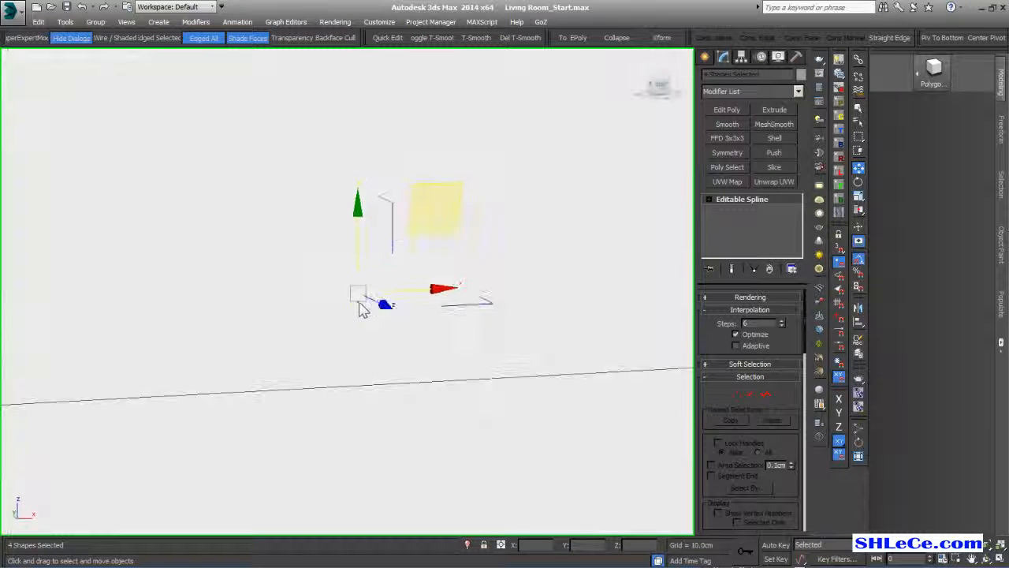
pyautogui.scroll(-5, 365, 304)
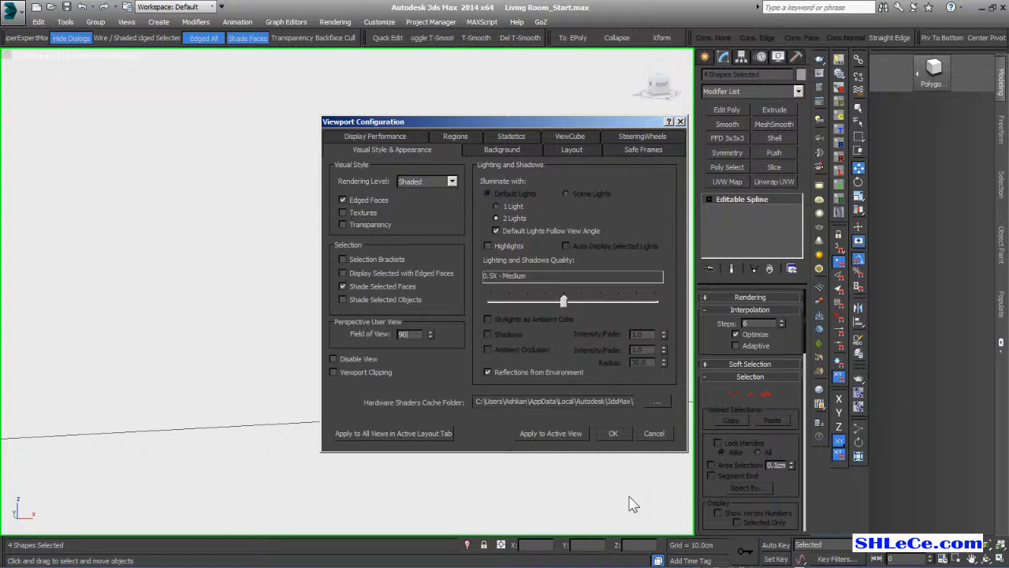
pyautogui.click(623, 429)
# - Move the four selected shapes down along Z and sideways along X into the partition wall's opening
pyautogui.scroll(8, 335, 301)
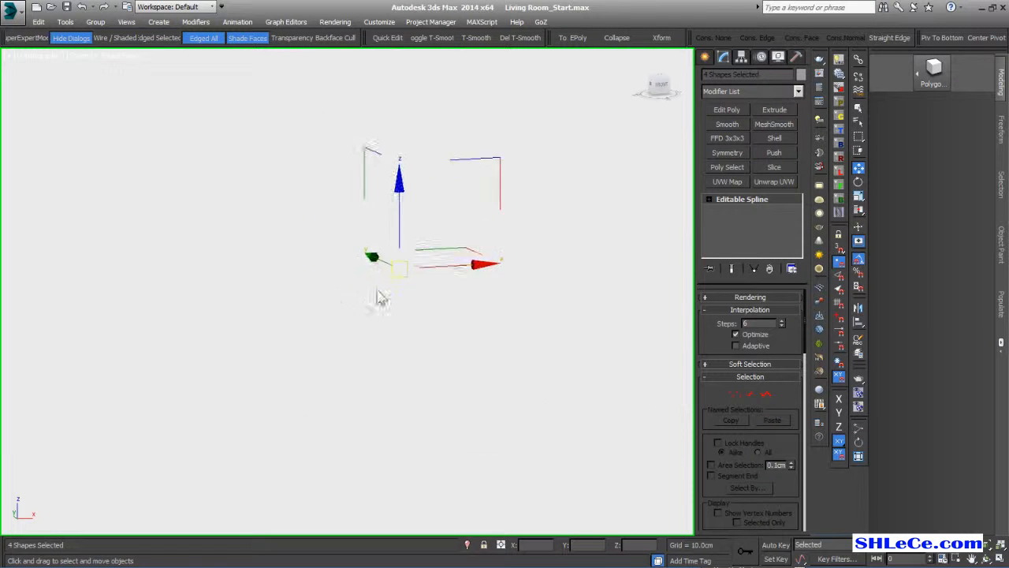
pyautogui.scroll(2, 405, 274)
pyautogui.scroll(-6, 433, 266)
pyautogui.moveTo(491, 370); pyautogui.dragTo(405, 296, button='middle')
pyautogui.scroll(-3, 406, 286)
pyautogui.moveTo(405, 296); pyautogui.dragTo(347, 212, button='middle')
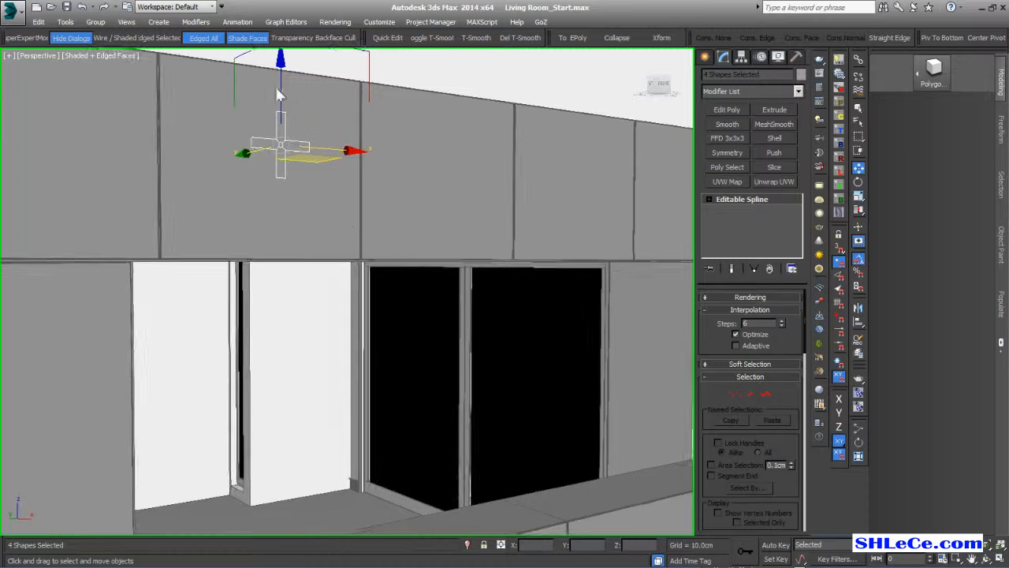
pyautogui.moveTo(285, 93); pyautogui.dragTo(287, 312)
pyautogui.scroll(6, 292, 362)
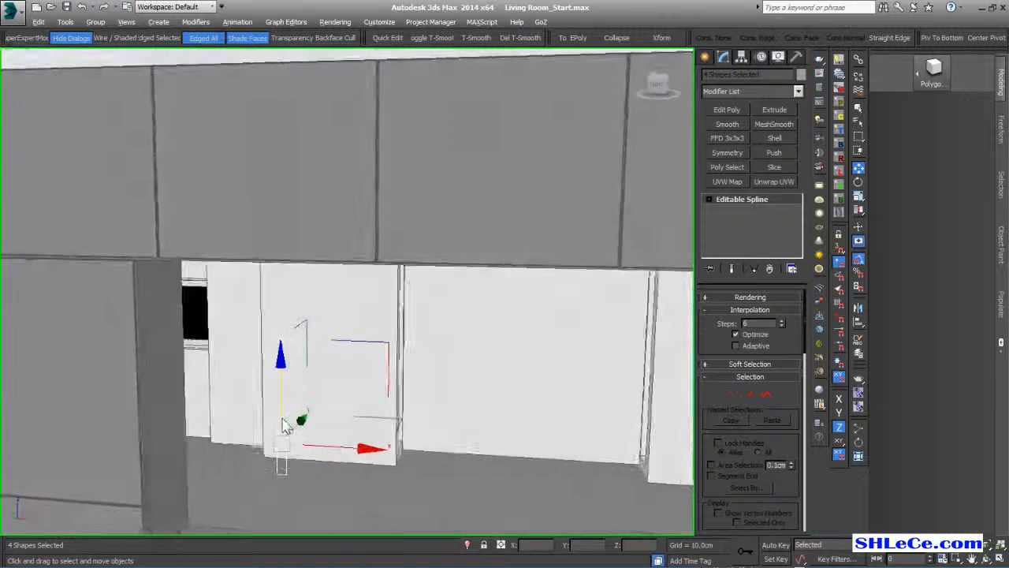
pyautogui.keyDown('alt'); pyautogui.moveTo(304, 379); pyautogui.dragTo(280, 388, button='middle'); pyautogui.keyUp('alt')
pyautogui.moveTo(356, 340); pyautogui.dragTo(375, 349)
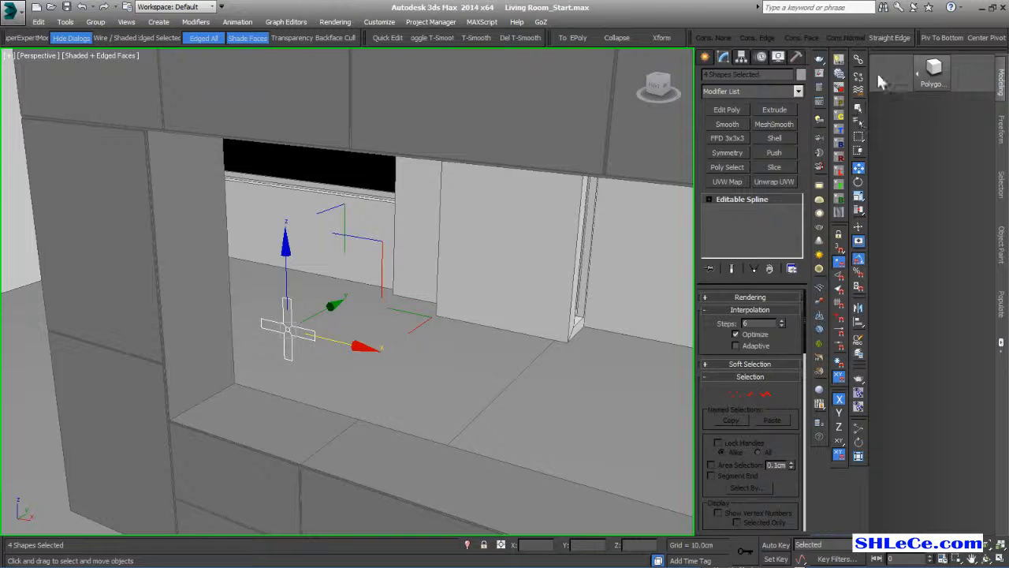
# - Apply an Extrude modifier to the four shapes with an amount of 1 cm
pyautogui.click(743, 91)
pyautogui.scroll(-3, 744, 134)
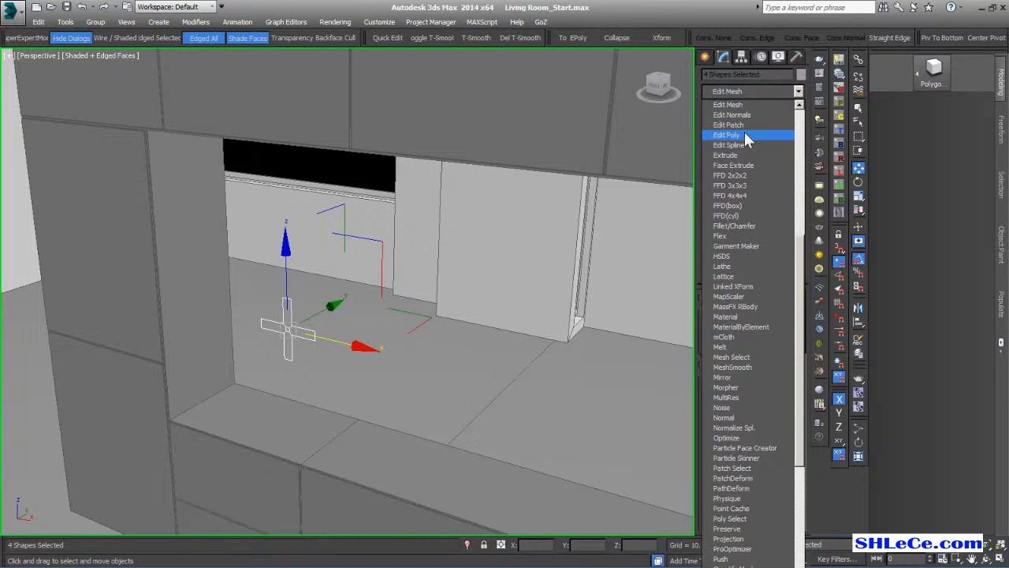
pyautogui.click(739, 155)
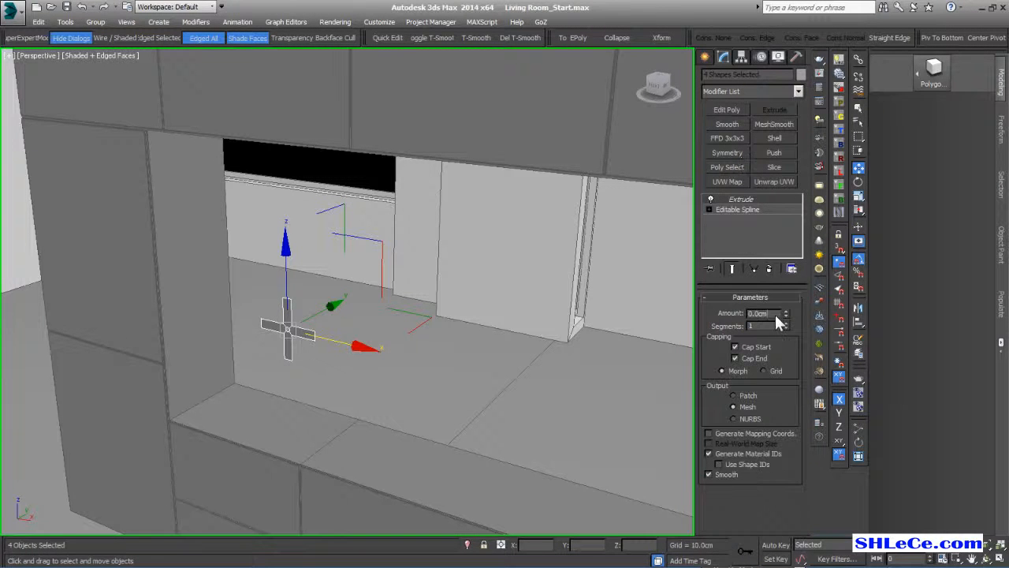
pyautogui.write('1')
pyautogui.press('Return')
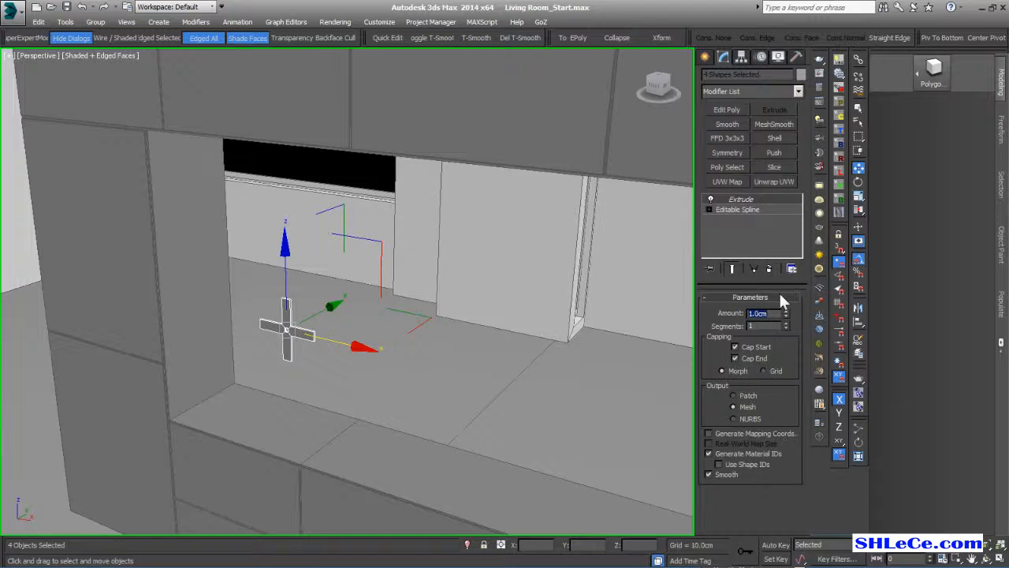
# - Set the cross shapes' extrusion amount to 3 cm
pyautogui.write('3')
pyautogui.press('Return')
pyautogui.scroll(8, 225, 316)
pyautogui.scroll(2, 286, 316)
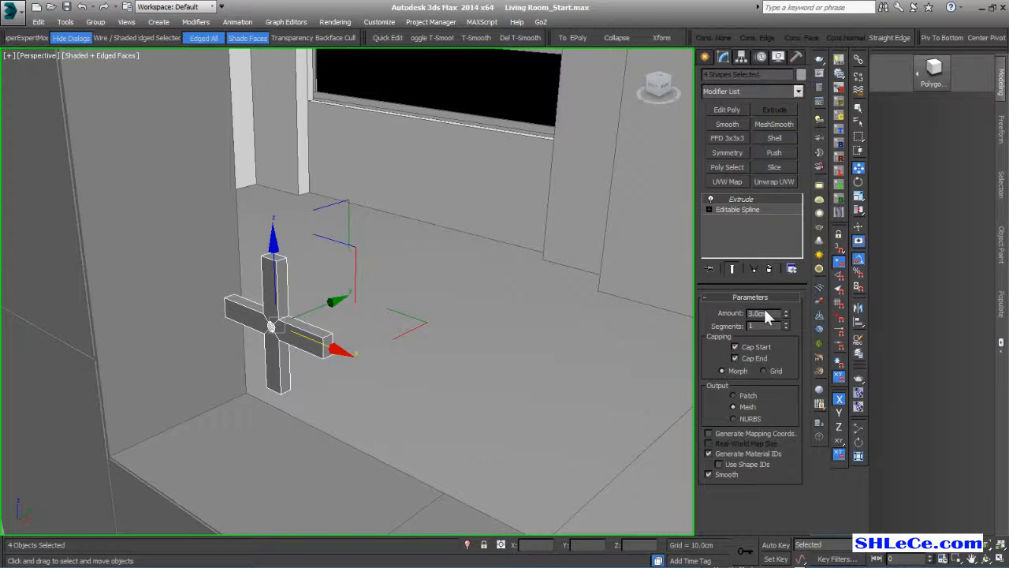
# - Enter the Vertex level of the Editable Spline beneath the Extrude modifier of the four shapes
pyautogui.scroll(-3, 400, 348)
pyautogui.keyDown('alt'); pyautogui.moveTo(380, 352); pyautogui.dragTo(435, 333, button='middle'); pyautogui.keyUp('alt')
pyautogui.scroll(3, 293, 335)
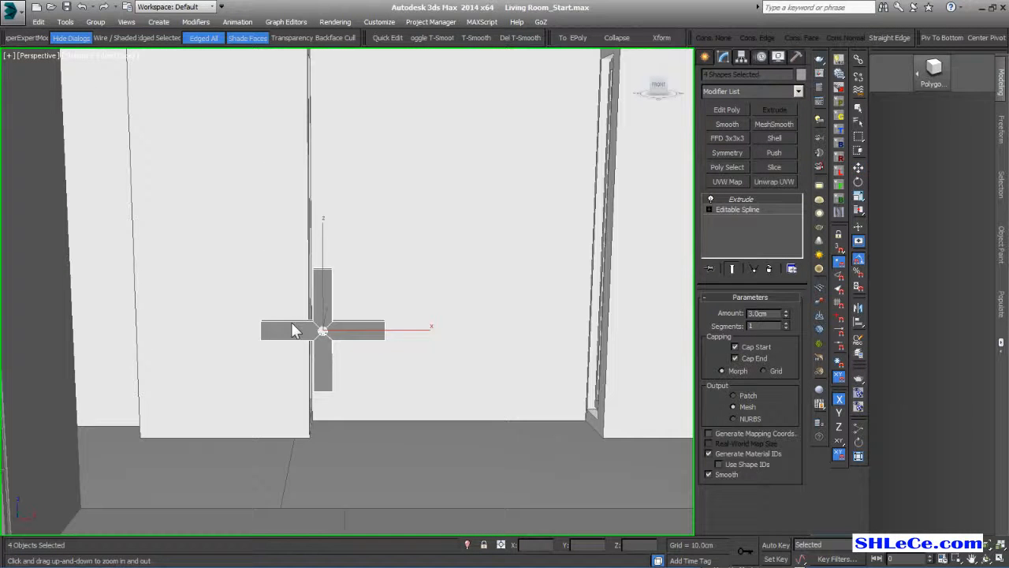
pyautogui.click(711, 208)
pyautogui.click(709, 209)
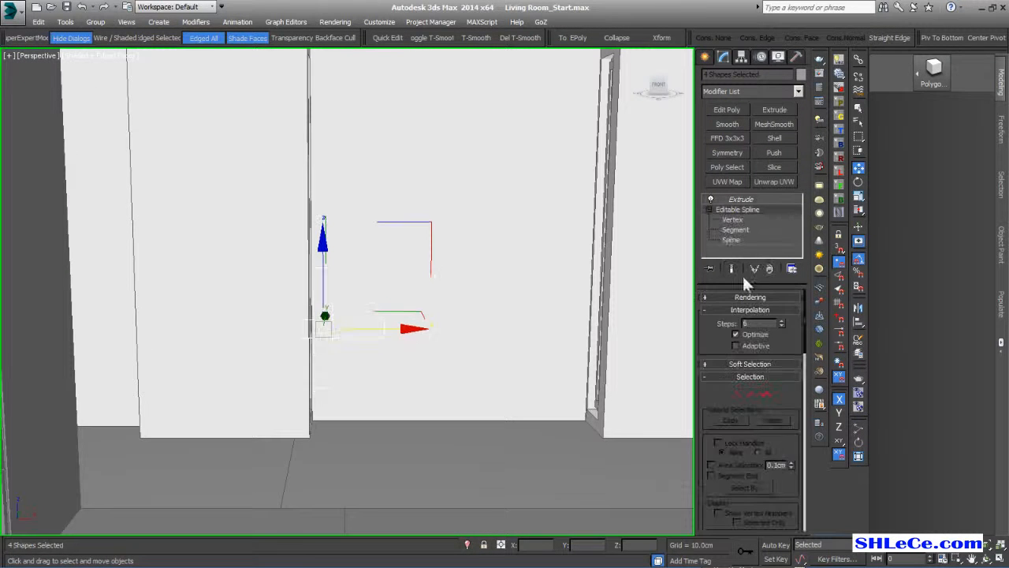
pyautogui.click(732, 219)
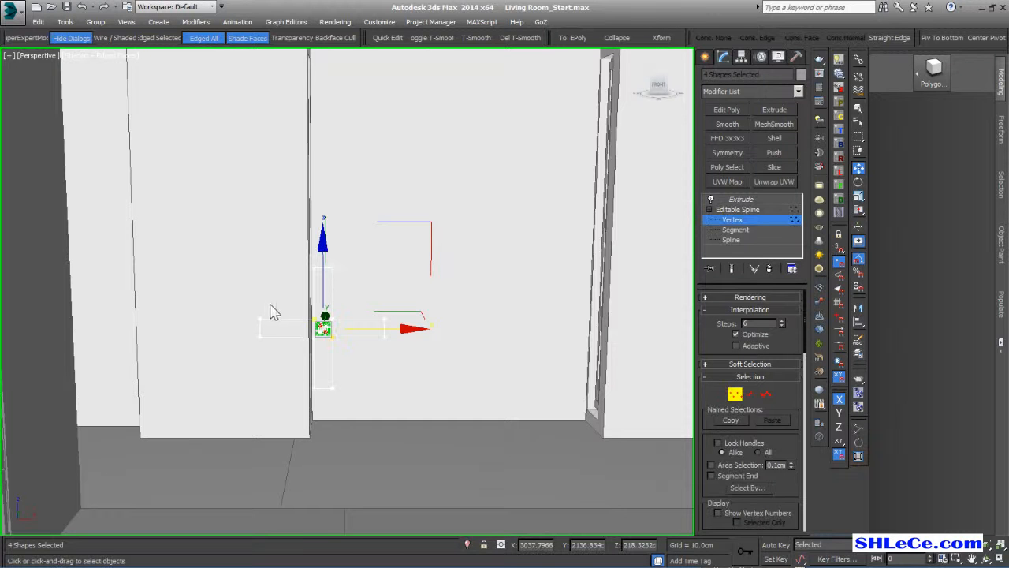
pyautogui.scroll(2, 265, 332)
pyautogui.scroll(1, 261, 326)
pyautogui.press('w')
pyautogui.moveTo(457, 303); pyautogui.dragTo(467, 304)
pyautogui.hotkey('ctrl', 'z')
# - Shorten the arms of the cross by moving their outer end vertices towards the centre, and return to the Extrude modifier
pyautogui.moveTo(379, 382); pyautogui.dragTo(354, 380, button='middle')
pyautogui.press('q')
pyautogui.press('w')
pyautogui.moveTo(288, 371); pyautogui.dragTo(227, 241)
pyautogui.moveTo(259, 335); pyautogui.dragTo(242, 327, button='middle')
pyautogui.press('F7')
pyautogui.moveTo(392, 235); pyautogui.dragTo(393, 257)
pyautogui.scroll(-2, 404, 293)
pyautogui.click(739, 396)
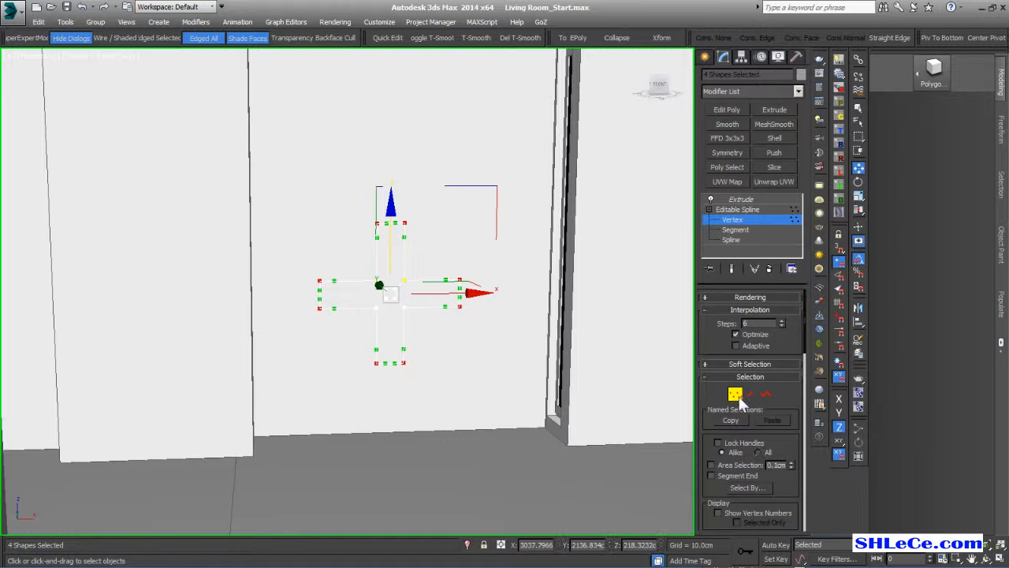
pyautogui.click(741, 200)
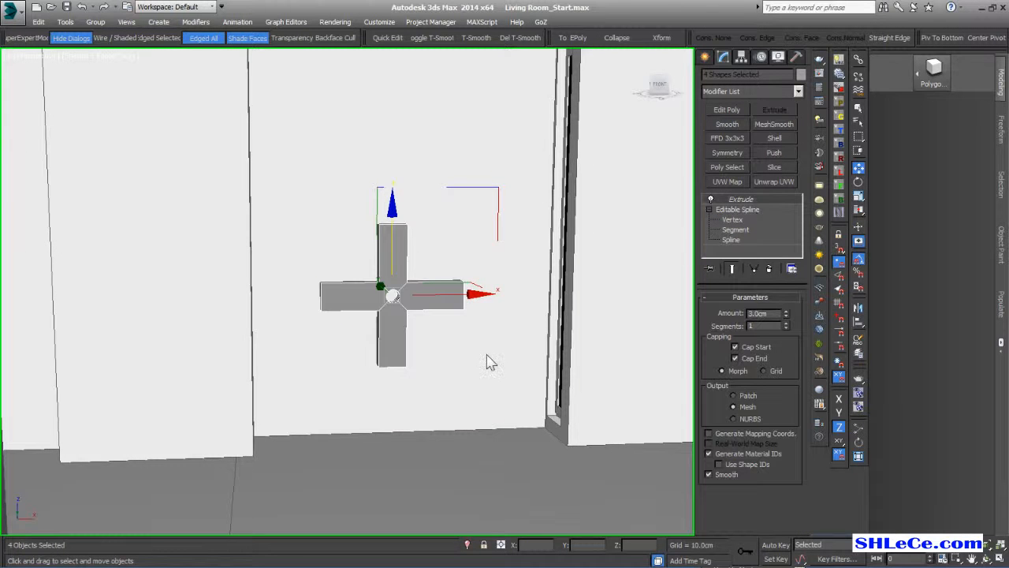
# - Set the cross shapes' extrusion amount to 5 cm
pyautogui.scroll(-5, 487, 355)
pyautogui.keyDown('alt'); pyautogui.moveTo(487, 356); pyautogui.dragTo(438, 395, button='middle'); pyautogui.keyUp('alt')
pyautogui.keyDown('alt'); pyautogui.moveTo(462, 359); pyautogui.dragTo(444, 350, button='middle'); pyautogui.keyUp('alt')
pyautogui.scroll(5, 445, 350)
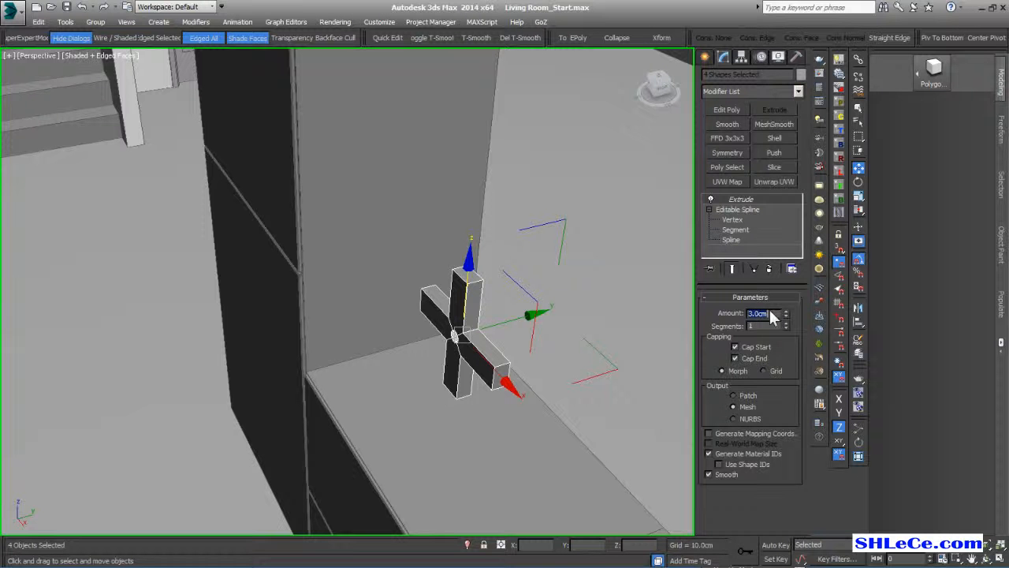
pyautogui.write('5')
pyautogui.press('Return')
# - Isolate the partition wall together with the four extruded cross pieces
pyautogui.moveTo(539, 344)
pyautogui.keyDown('alt'); pyautogui.mouseDown(button='middle')
pyautogui.moveTo(483, 347)
pyautogui.moveTo(495, 362)
pyautogui.moveTo(530, 339)
pyautogui.mouseUp(button='middle'); pyautogui.keyUp('alt')
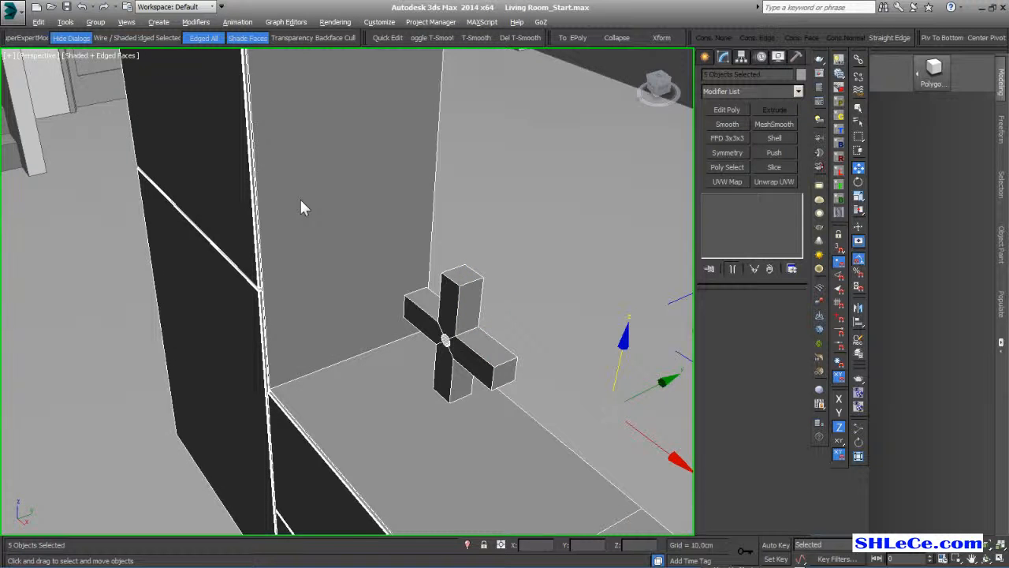
pyautogui.hotkey('alt', 'q')
pyautogui.keyDown('alt'); pyautogui.moveTo(299, 311); pyautogui.dragTo(319, 404, button='middle'); pyautogui.keyUp('alt')
# - Select the four cross pieces without the wall and lower them along Z inside the wall's opening
pyautogui.click(316, 394)
pyautogui.scroll(5, 309, 272)
pyautogui.click(279, 258)
pyautogui.keyDown('alt'); pyautogui.moveTo(278, 259); pyautogui.dragTo(272, 187, button='middle'); pyautogui.keyUp('alt')
pyautogui.moveTo(274, 181); pyautogui.dragTo(284, 231)
pyautogui.keyDown('alt'); pyautogui.moveTo(301, 272); pyautogui.dragTo(283, 295, button='middle'); pyautogui.keyUp('alt')
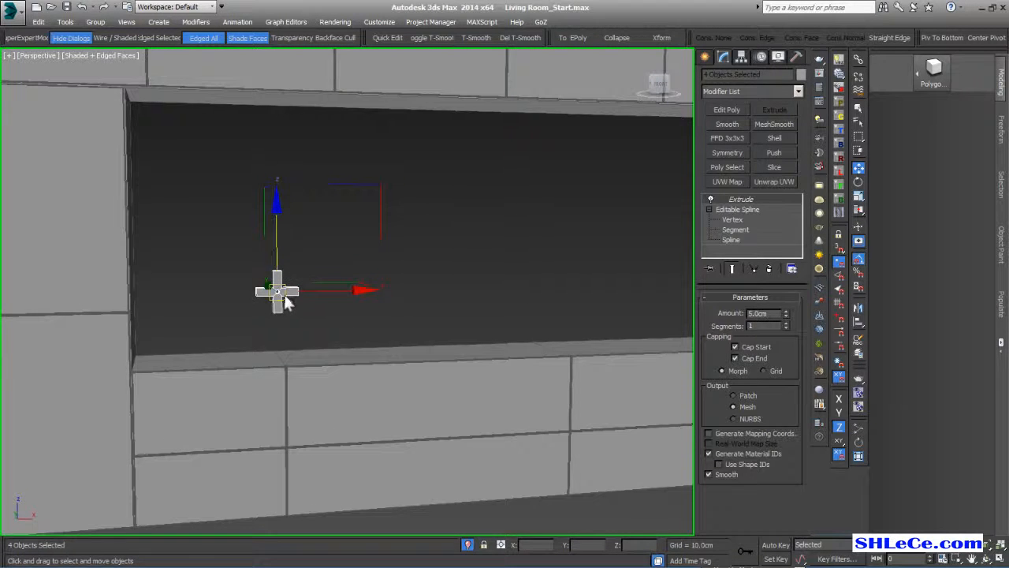
# - Detach the four polygons along the bottom ledge of the wall's opening as a clone
pyautogui.keyDown('alt'); pyautogui.moveTo(310, 363); pyautogui.dragTo(294, 392, button='middle'); pyautogui.keyUp('alt')
pyautogui.click(346, 352)
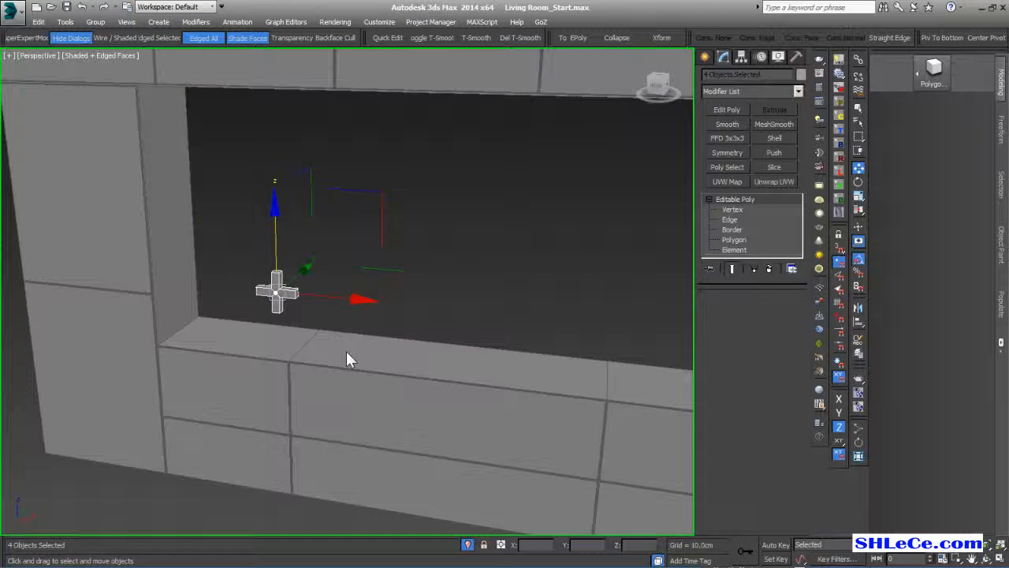
pyautogui.keyDown('alt'); pyautogui.moveTo(426, 375); pyautogui.dragTo(463, 328, button='middle'); pyautogui.keyUp('alt')
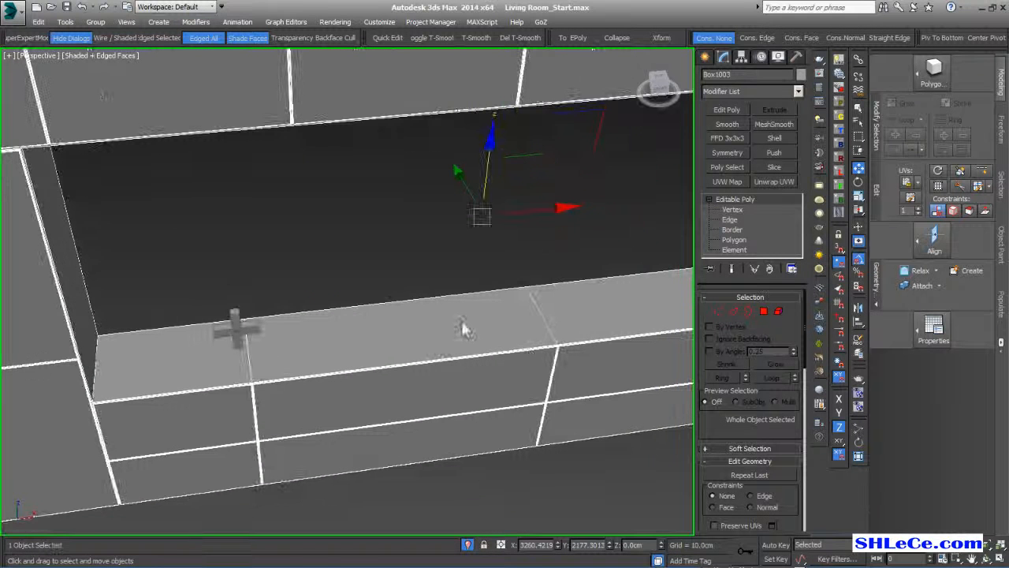
pyautogui.click(756, 297)
pyautogui.click(760, 300)
pyautogui.click(763, 307)
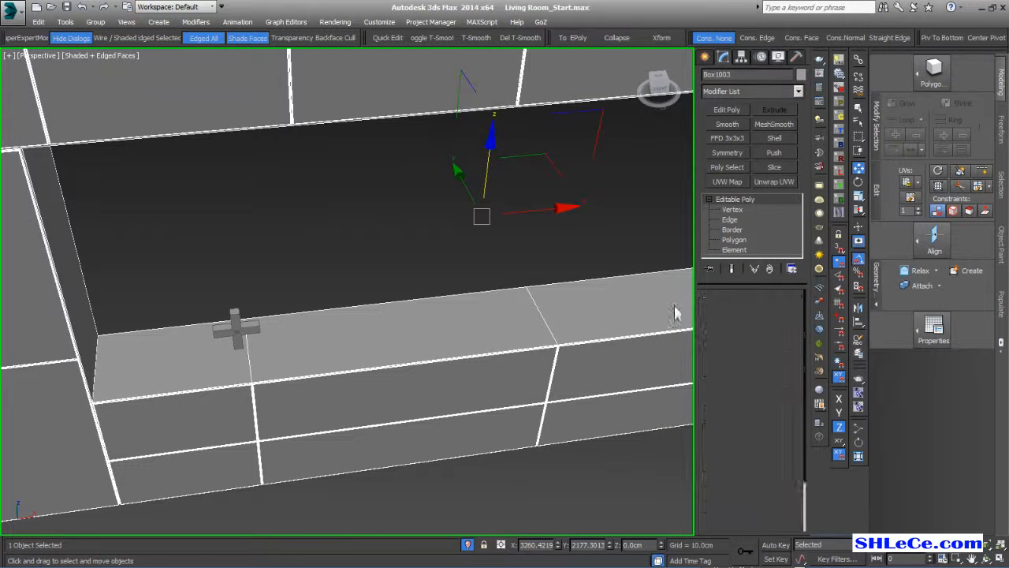
pyautogui.click(614, 307)
pyautogui.keyDown('ctrl'); pyautogui.click(424, 331); pyautogui.keyUp('ctrl')
pyautogui.keyDown('ctrl'); pyautogui.click(173, 382); pyautogui.keyUp('ctrl')
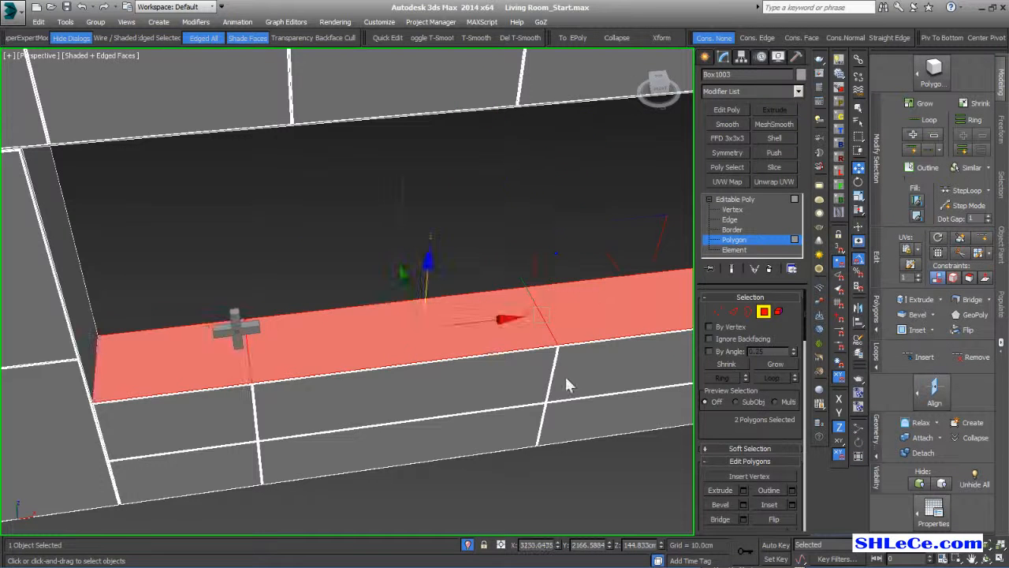
pyautogui.moveTo(565, 376); pyautogui.dragTo(173, 380, button='middle')
pyautogui.keyDown('ctrl'); pyautogui.click(564, 270); pyautogui.keyUp('ctrl')
pyautogui.keyDown('alt'); pyautogui.moveTo(405, 349); pyautogui.dragTo(847, 516, button='middle'); pyautogui.keyUp('alt')
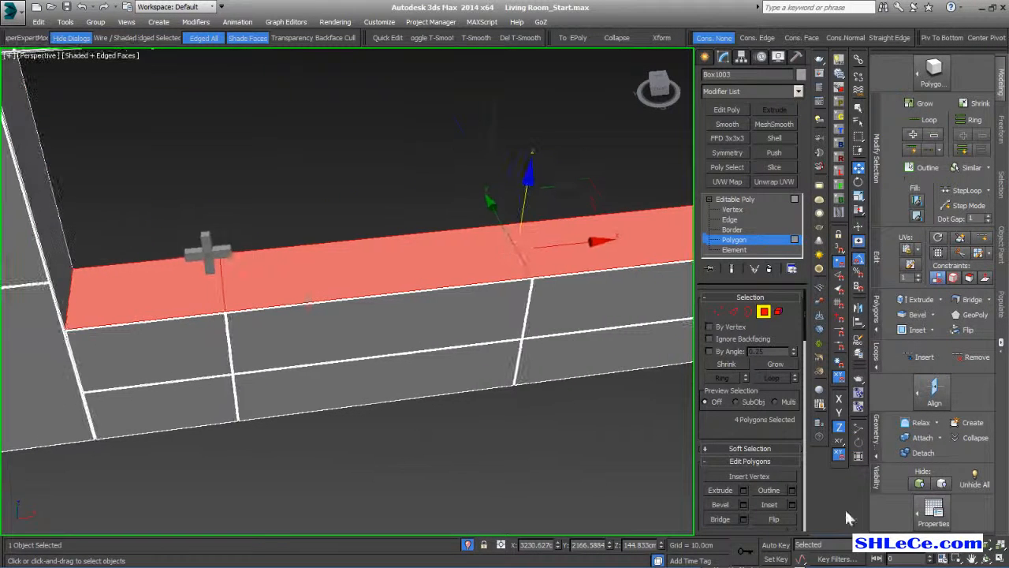
pyautogui.click(920, 453)
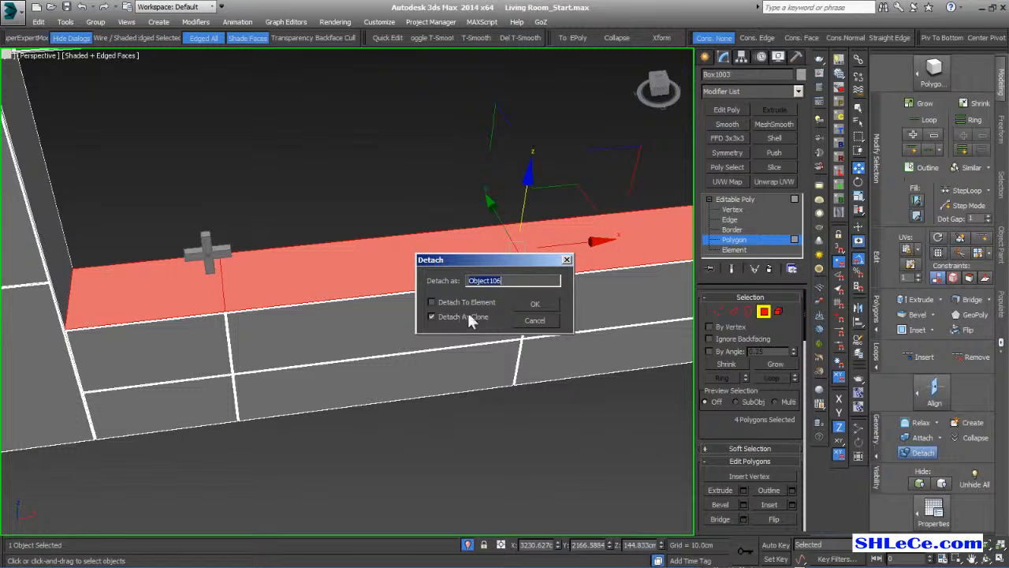
pyautogui.click(537, 303)
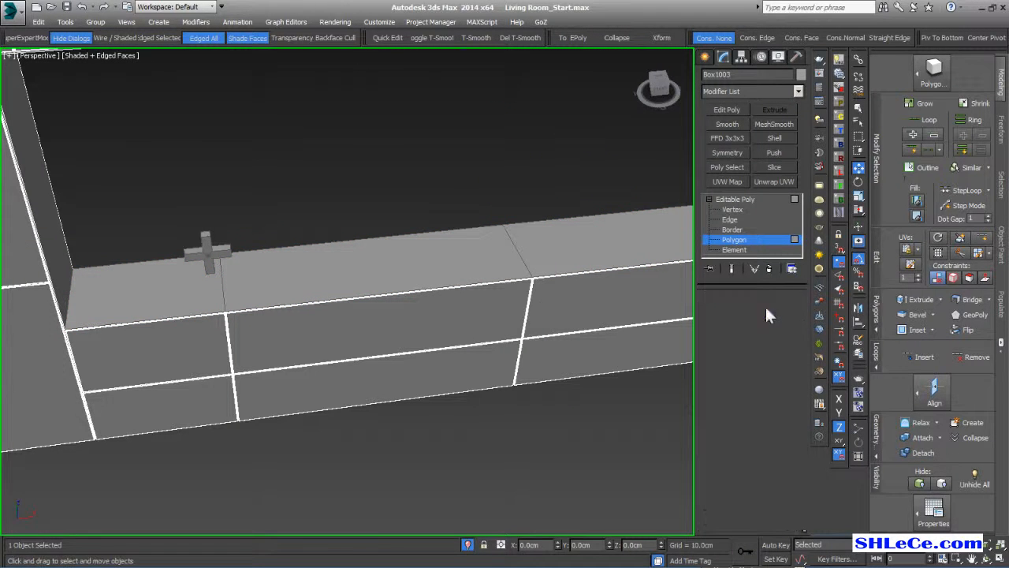
pyautogui.click(763, 312)
# - Raise the detached strip about 52.4 cm along the vertical axis, to around the middle of the wall's opening
pyautogui.click(402, 277)
pyautogui.moveTo(526, 189); pyautogui.dragTo(538, 123)
pyautogui.scroll(-2, 503, 287)
pyautogui.keyDown('alt'); pyautogui.moveTo(504, 279); pyautogui.dragTo(451, 302, button='middle'); pyautogui.keyUp('alt')
pyautogui.press('f')
pyautogui.scroll(-2, 450, 301)
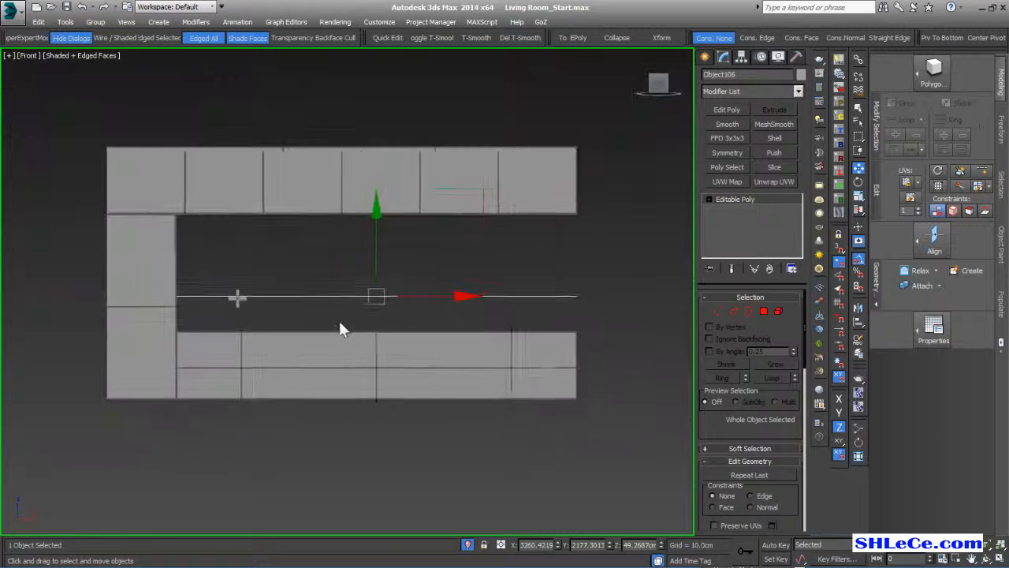
pyautogui.moveTo(337, 328); pyautogui.dragTo(462, 243, button='middle')
pyautogui.scroll(2, 462, 244)
pyautogui.moveTo(497, 235); pyautogui.dragTo(498, 235)
pyautogui.moveTo(482, 313)
pyautogui.keyDown('alt'); pyautogui.mouseDown(button='middle')
pyautogui.moveTo(466, 315)
pyautogui.moveTo(479, 318)
pyautogui.mouseUp(button='middle'); pyautogui.keyUp('alt')
pyautogui.press('f')
pyautogui.press('z')
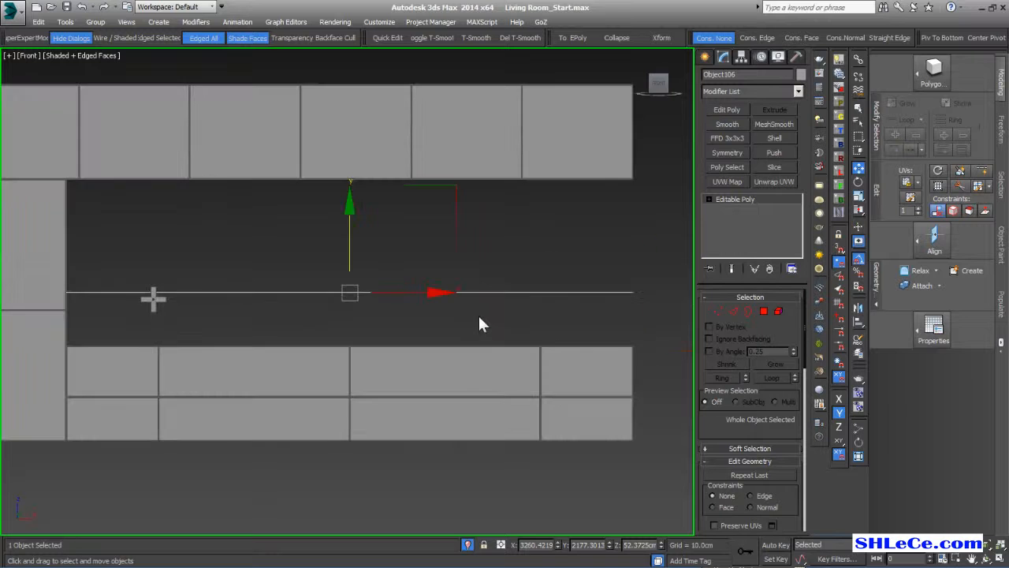
pyautogui.moveTo(398, 306); pyautogui.dragTo(452, 295, button='middle')
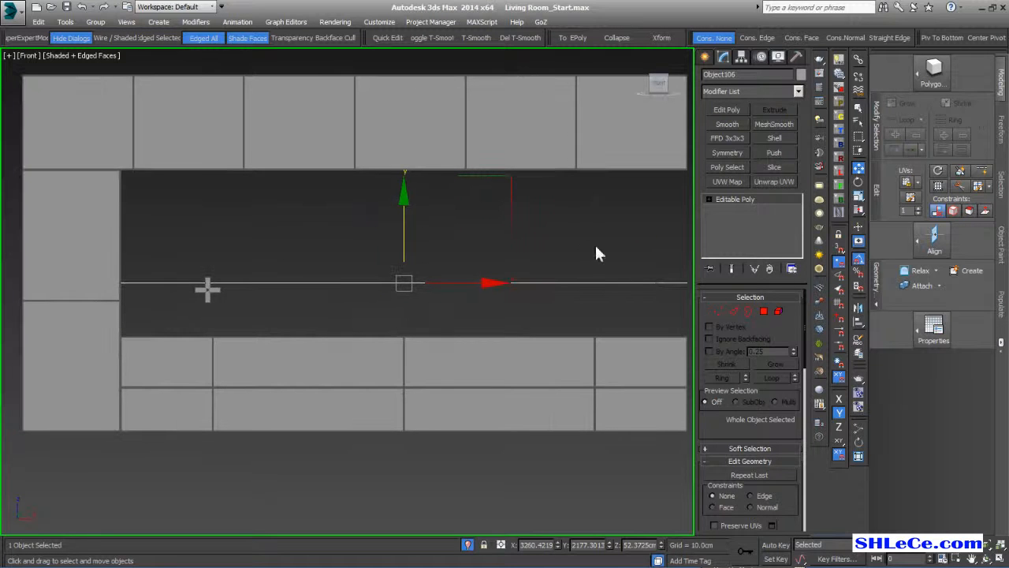
# - Thicken the strip into a shelf with a Shell modifier at a 1 cm outer amount
pyautogui.click(773, 139)
pyautogui.moveTo(331, 337); pyautogui.dragTo(382, 361, button='middle')
pyautogui.scroll(3, 264, 297)
pyautogui.scroll(3, 264, 297)
pyautogui.scroll(-6, 394, 345)
pyautogui.moveTo(493, 300); pyautogui.dragTo(385, 300, button='middle')
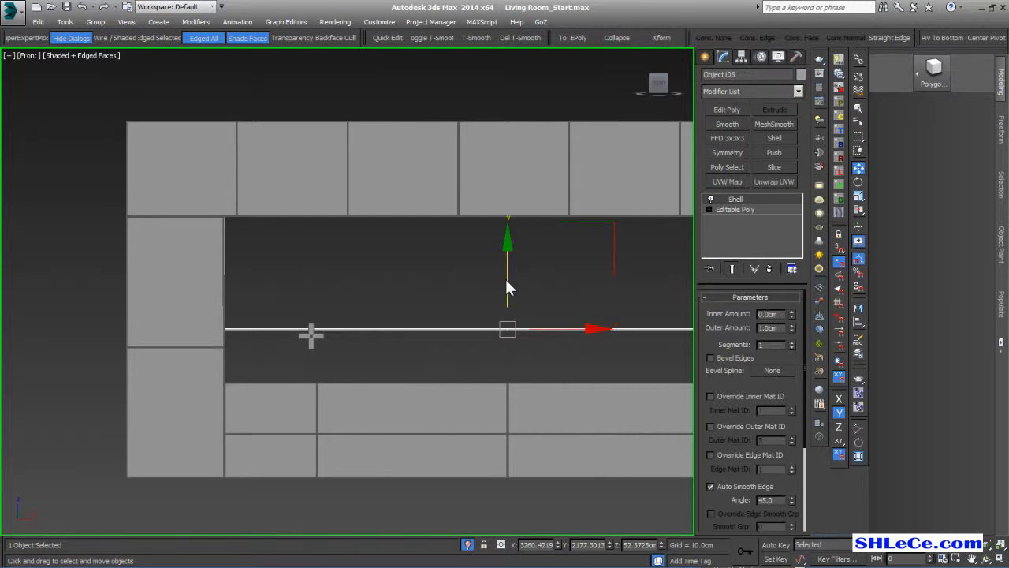
# - Clone the shelf upward as a single instance, between the first shelf and the opening's upper edge
pyautogui.moveTo(507, 285)
pyautogui.keyDown('shift'); pyautogui.mouseDown()
pyautogui.moveTo(525, 216)
pyautogui.moveTo(527, 229)
pyautogui.mouseUp(); pyautogui.keyUp('shift')
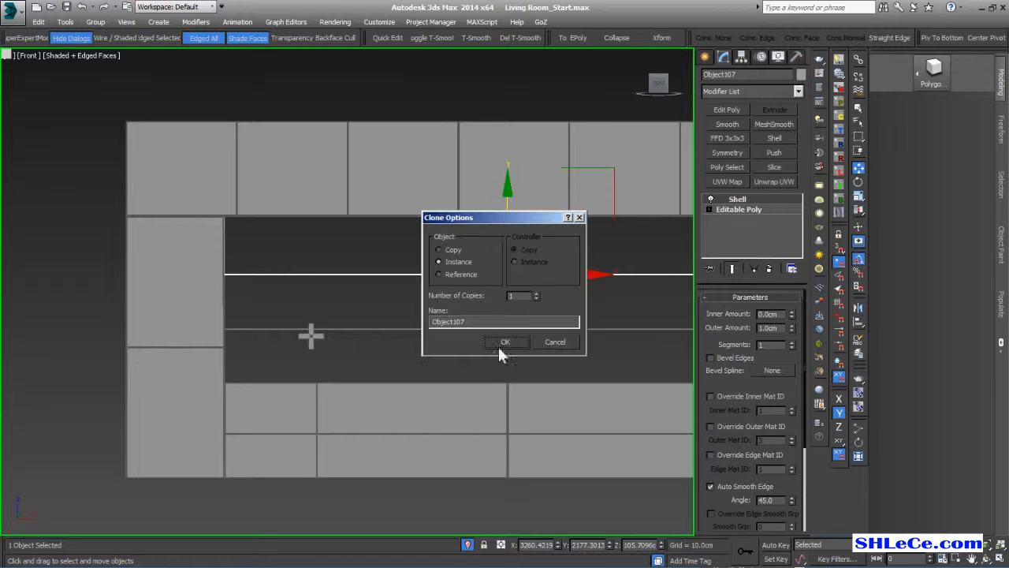
pyautogui.click(510, 342)
pyautogui.moveTo(399, 383)
pyautogui.mouseDown(button='middle')
pyautogui.moveTo(234, 347)
pyautogui.moveTo(357, 319)
pyautogui.moveTo(359, 335)
pyautogui.mouseUp(button='middle')
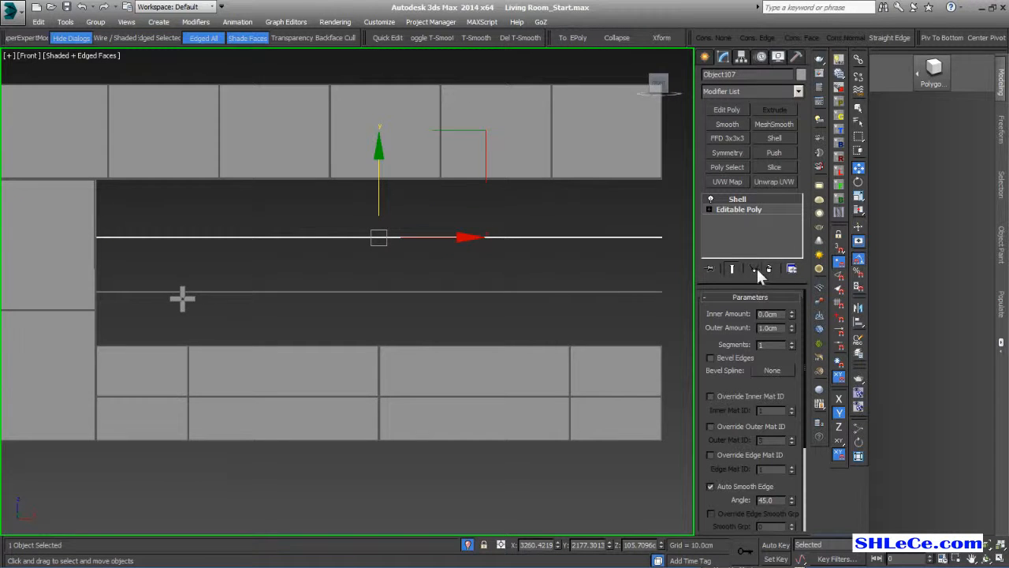
# - Make the upper shelf unique and delete its vertices beyond the first section next to the side column
pyautogui.click(738, 207)
pyautogui.click(718, 310)
pyautogui.moveTo(666, 209); pyautogui.dragTo(306, 279)
pyautogui.press('Delete')
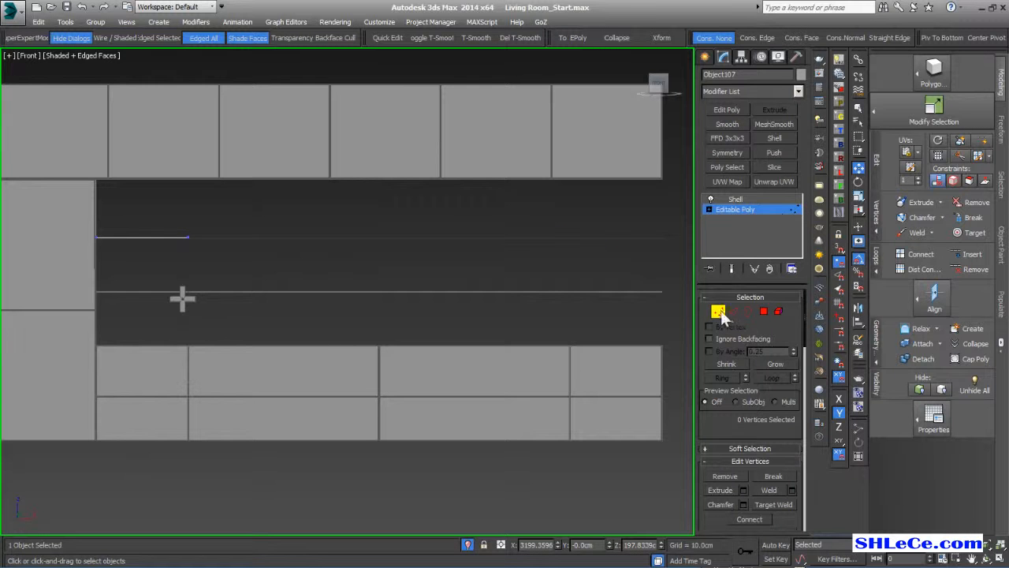
pyautogui.click(718, 311)
pyautogui.click(651, 297)
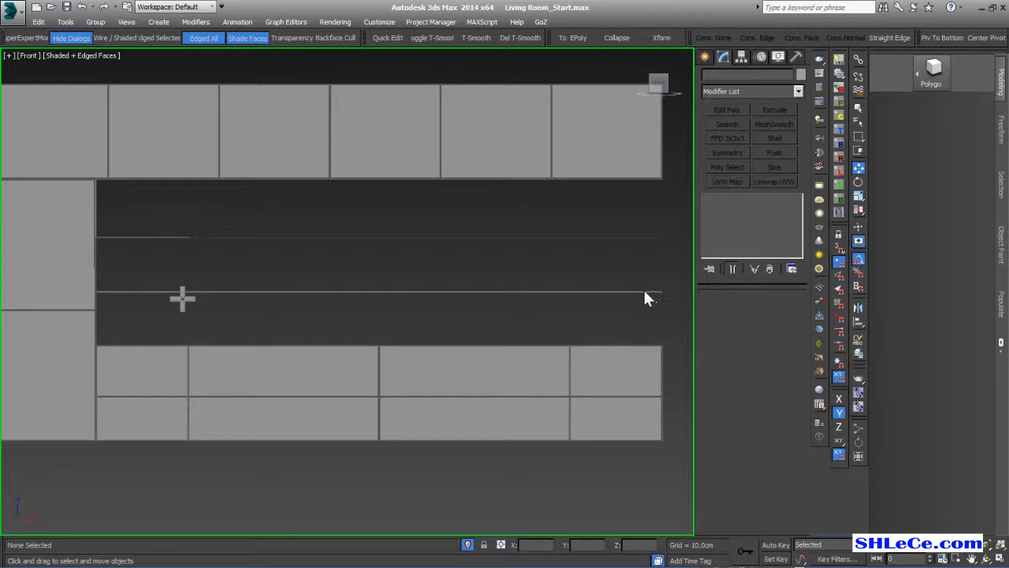
# - Cut the lower shelf down to its first section by deleting the six vertices beyond it
pyautogui.click(637, 293)
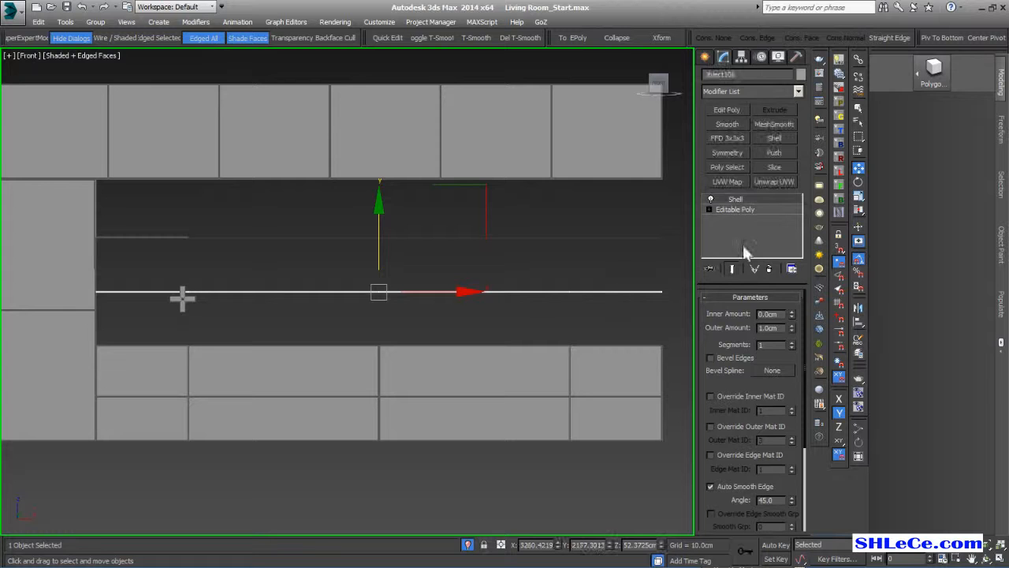
pyautogui.click(733, 210)
pyautogui.click(718, 310)
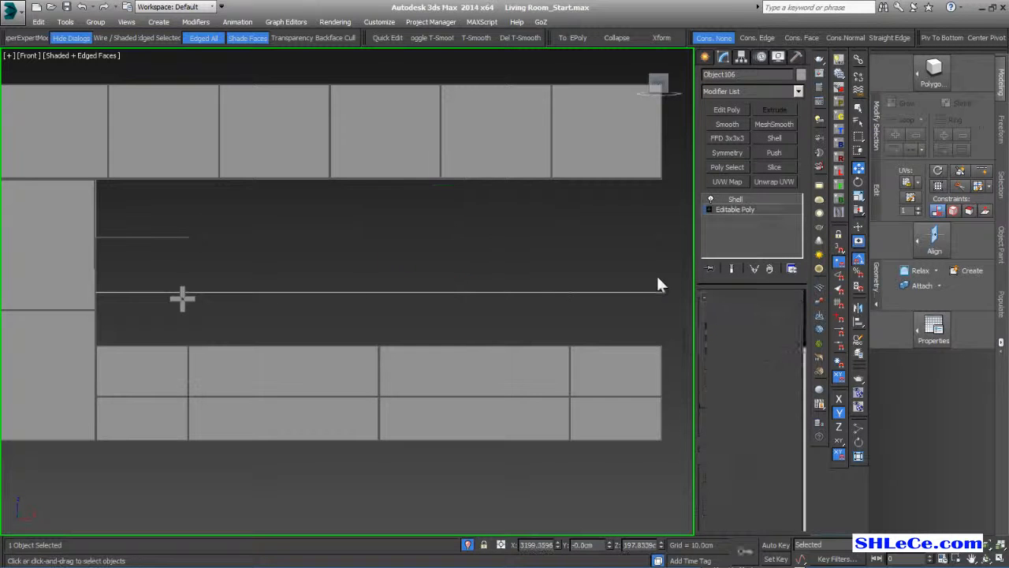
pyautogui.moveTo(668, 268); pyautogui.dragTo(234, 346)
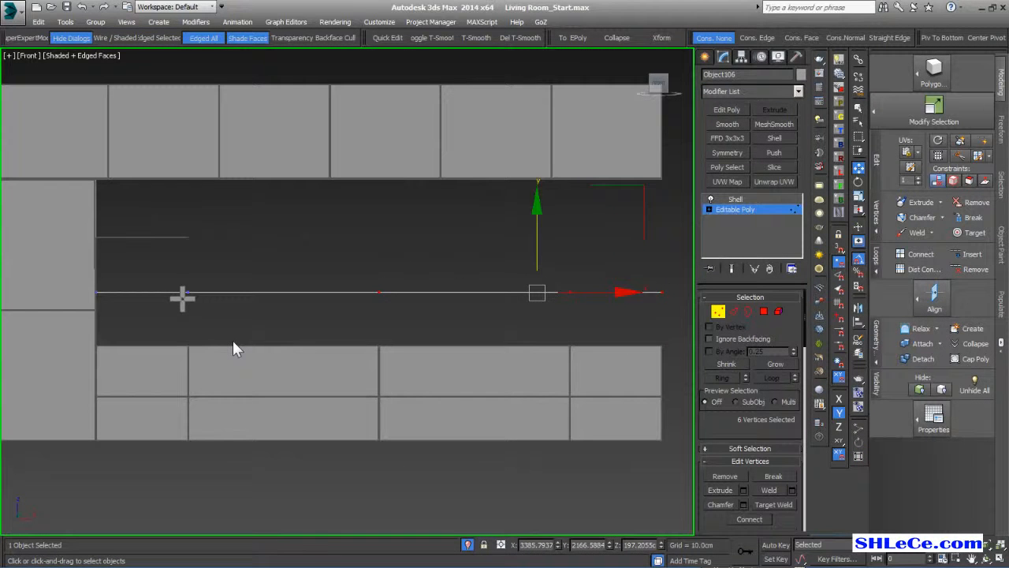
pyautogui.press('Delete')
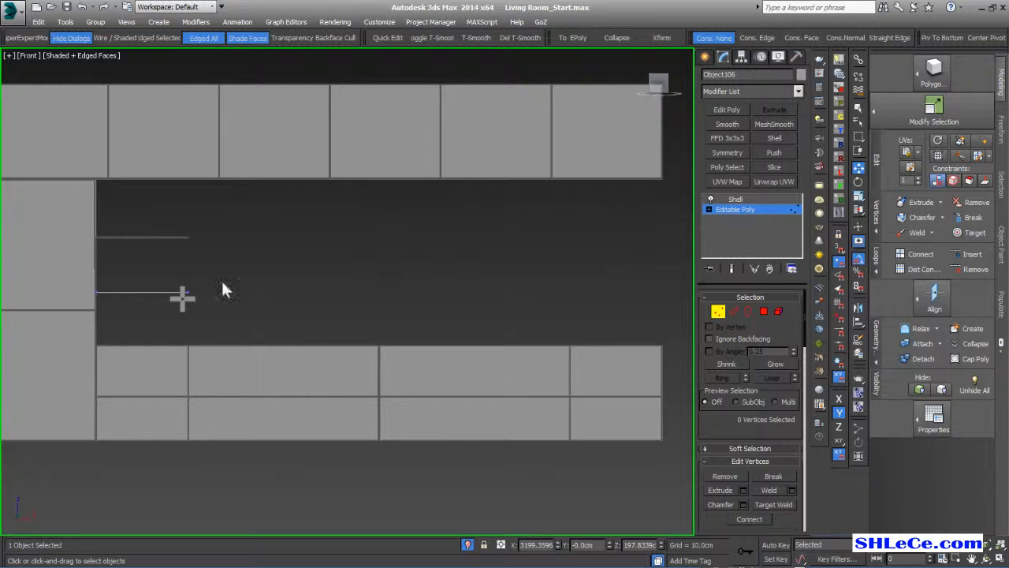
# - Shorten the lower shelf by moving its two free-end vertices towards the side column, and leave vertex editing
pyautogui.moveTo(243, 315); pyautogui.dragTo(335, 295, button='middle')
pyautogui.scroll(5, 335, 296)
pyautogui.scroll(-2, 393, 258)
pyautogui.moveTo(391, 260); pyautogui.dragTo(269, 383)
pyautogui.moveTo(408, 317); pyautogui.dragTo(360, 328)
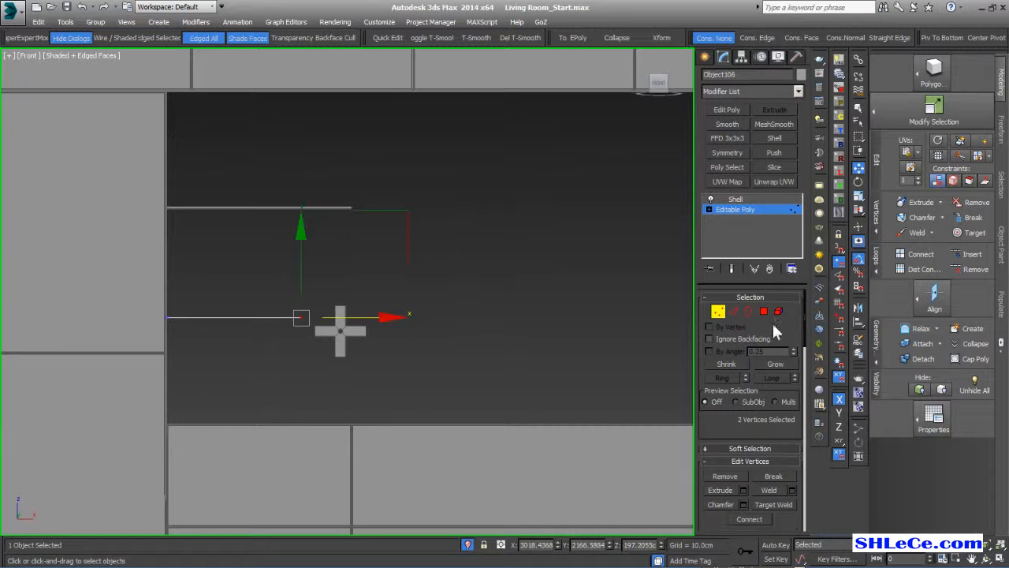
pyautogui.click(716, 311)
# - Delete the upper shelf and clone the shortened lower shelf upward to a height of about 107.5 cm
pyautogui.moveTo(432, 222); pyautogui.dragTo(248, 400)
pyautogui.press('Delete')
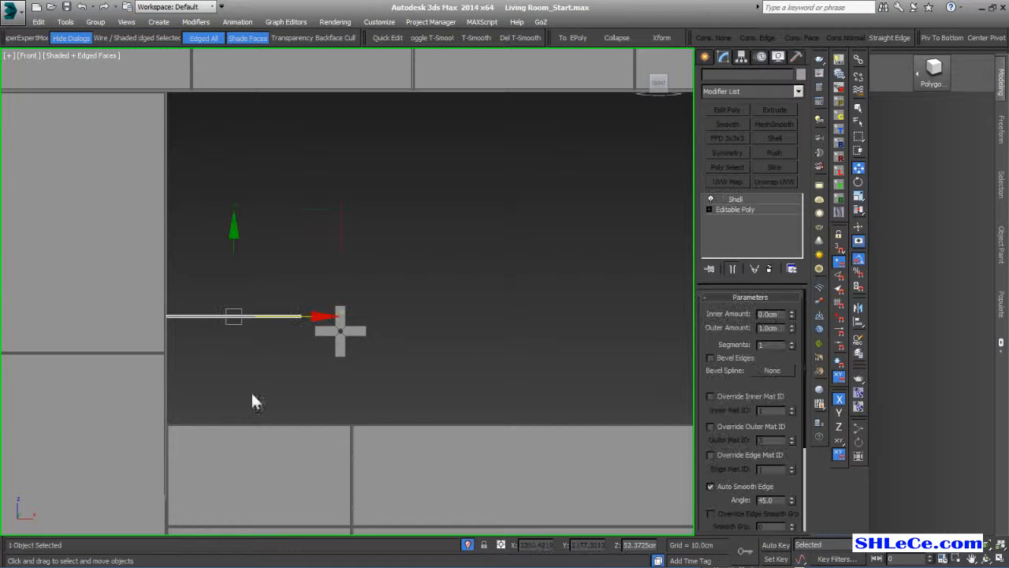
pyautogui.keyDown('shift'); pyautogui.moveTo(234, 245); pyautogui.dragTo(236, 134); pyautogui.keyUp('shift')
pyautogui.press('Return')
# - Select the four cross pieces in the Front view and move them onto the free end of the lower shelf
pyautogui.moveTo(292, 333)
pyautogui.keyDown('alt'); pyautogui.mouseDown(button='middle')
pyautogui.moveTo(305, 316)
pyautogui.moveTo(320, 335)
pyautogui.mouseUp(button='middle'); pyautogui.keyUp('alt')
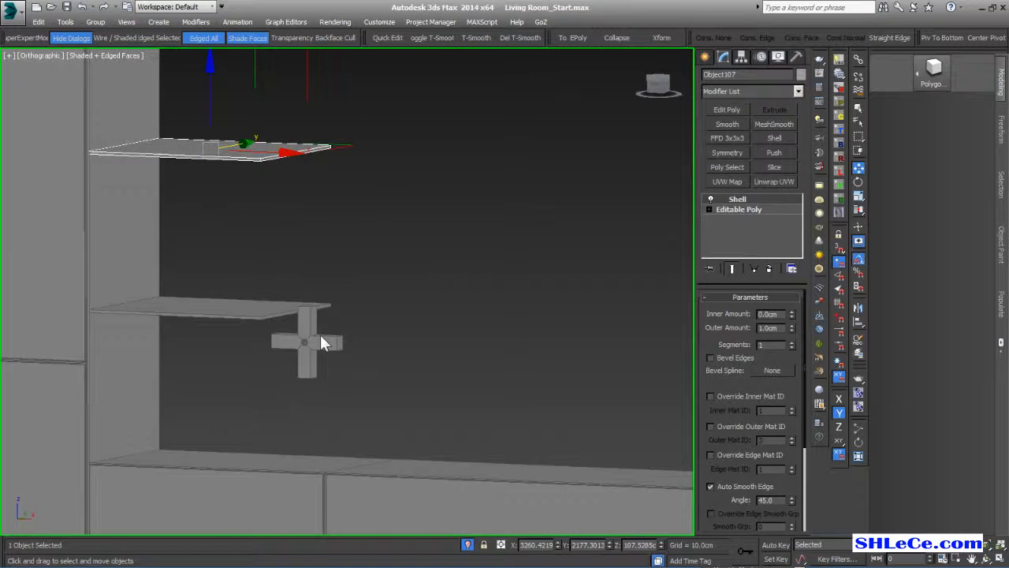
pyautogui.press('p')
pyautogui.keyDown('ctrl'); pyautogui.keyDown('alt'); pyautogui.moveTo(472, 314); pyautogui.dragTo(682, 213, button='middle'); pyautogui.keyUp('alt'); pyautogui.keyUp('ctrl')
pyautogui.keyDown('alt'); pyautogui.moveTo(475, 325); pyautogui.dragTo(483, 367, button='middle'); pyautogui.keyUp('alt')
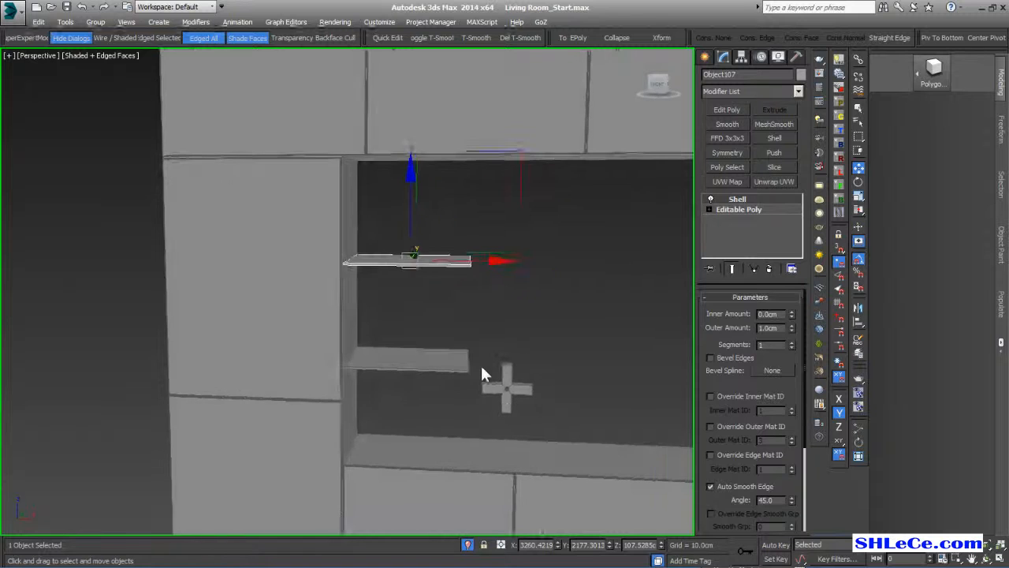
pyautogui.click(500, 389)
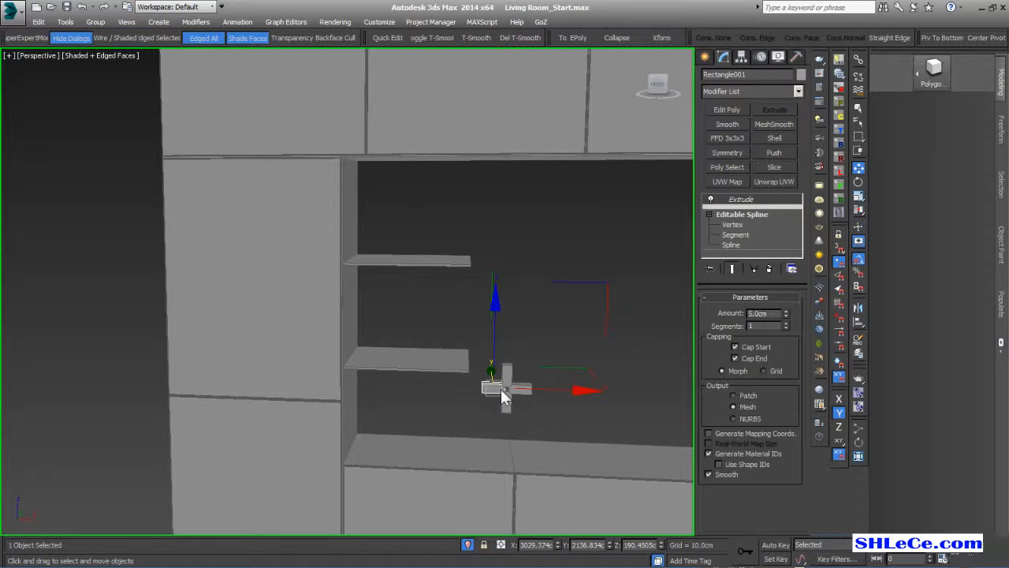
pyautogui.press('f')
pyautogui.press('z')
pyautogui.scroll(-10, 289, 255)
pyautogui.moveTo(400, 185); pyautogui.dragTo(245, 362)
pyautogui.moveTo(305, 301); pyautogui.dragTo(414, 374, button='middle')
pyautogui.scroll(5, 404, 319)
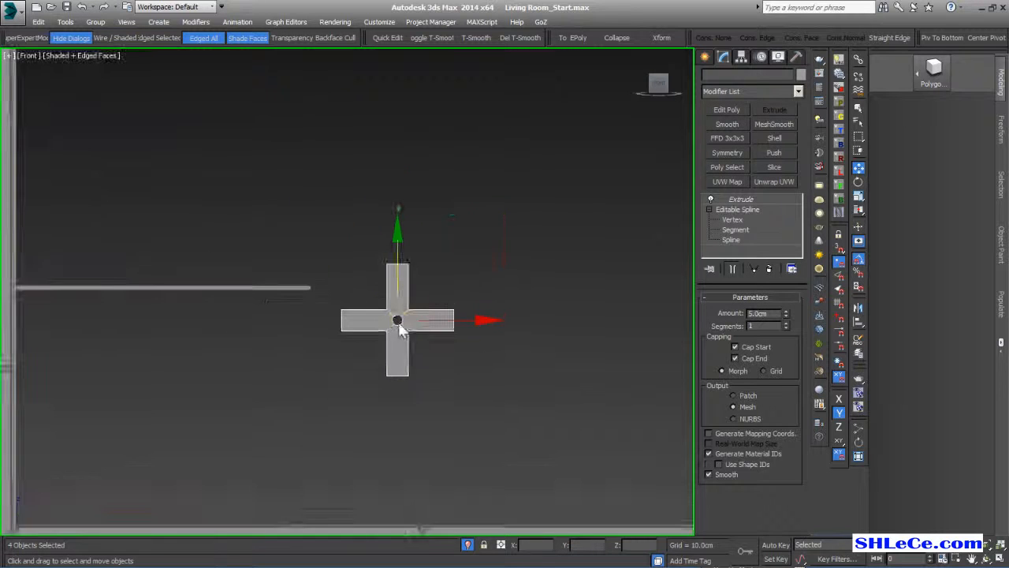
pyautogui.moveTo(483, 235); pyautogui.dragTo(309, 169, button='middle')
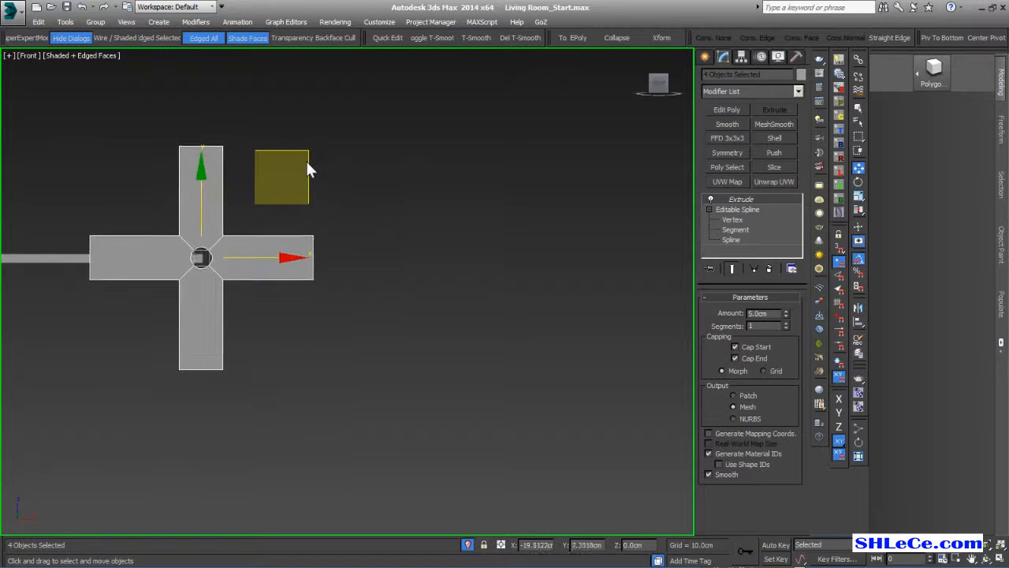
# - Scale the four cross pieces down uniformly and fine-tune their height so they centre on the lower shelf's end
pyautogui.scroll(4, 189, 276)
pyautogui.moveTo(230, 304); pyautogui.dragTo(270, 303, button='middle')
pyautogui.press('r')
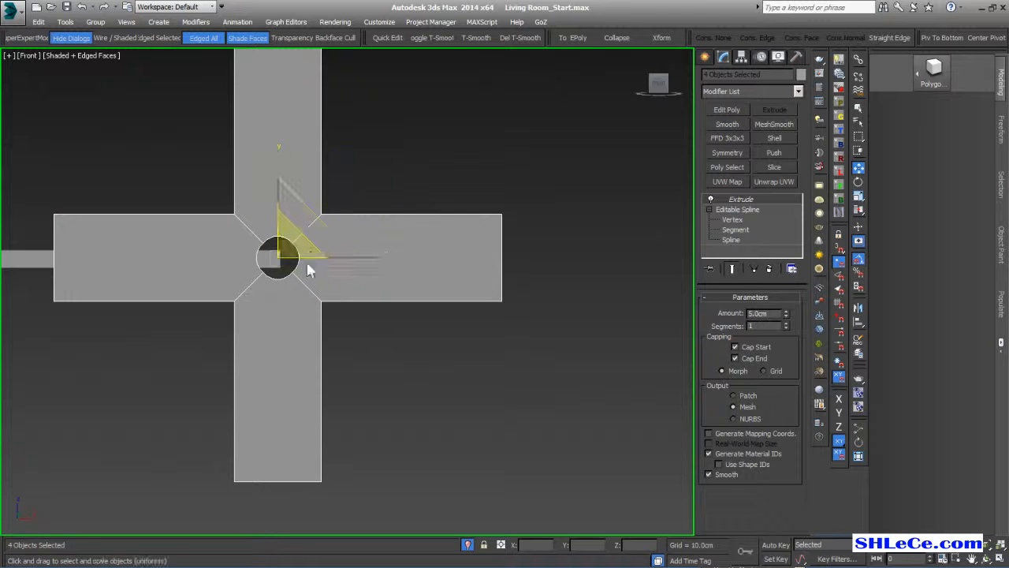
pyautogui.scroll(-2, 325, 244)
pyautogui.moveTo(320, 256); pyautogui.dragTo(298, 306)
pyautogui.hotkey('ctrl', 'z')
pyautogui.press('w')
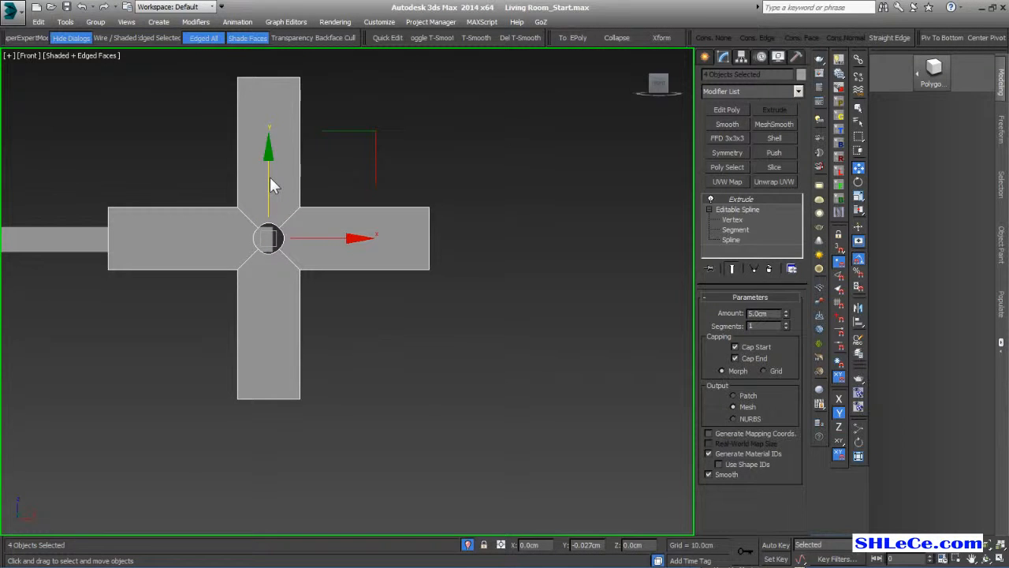
pyautogui.click(390, 300)
# - Add an Edit Poly modifier above the Shell on the lower shelf
pyautogui.click(86, 248)
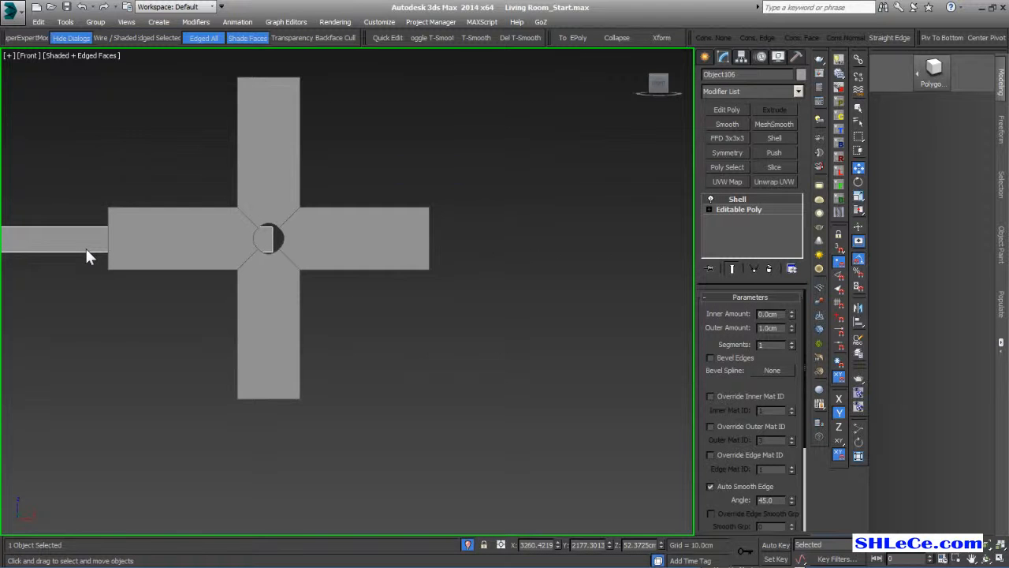
pyautogui.press('p')
pyautogui.press('z')
pyautogui.keyDown('alt'); pyautogui.moveTo(588, 345); pyautogui.dragTo(425, 355, button='middle'); pyautogui.keyUp('alt')
pyautogui.scroll(4, 427, 354)
pyautogui.click(746, 211)
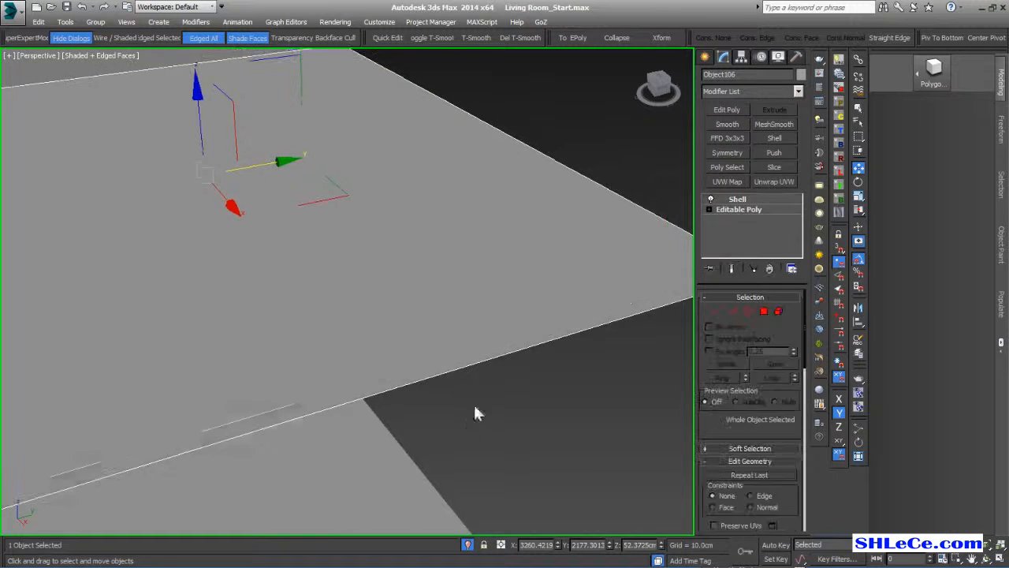
pyautogui.click(738, 200)
pyautogui.click(734, 110)
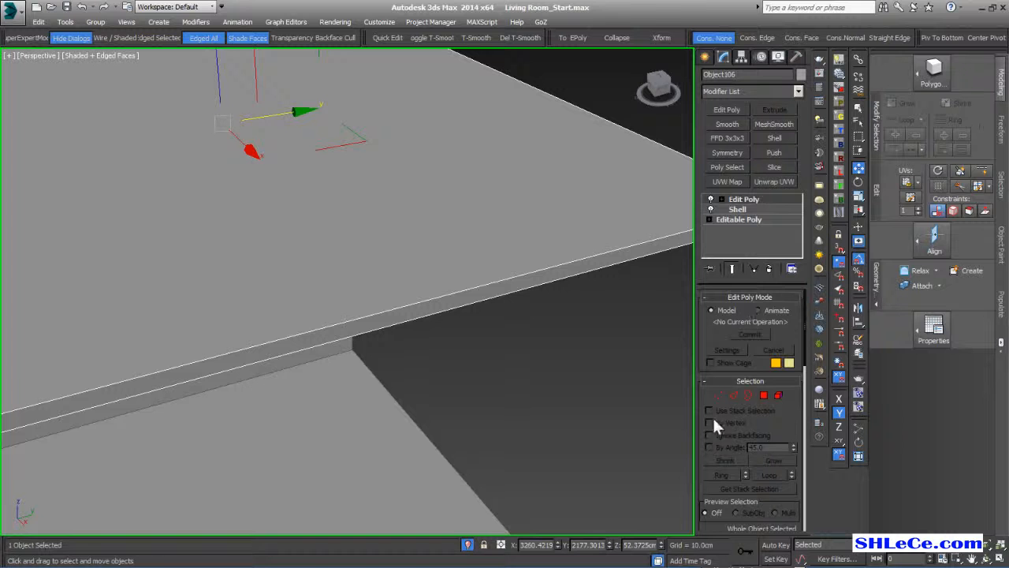
# - Select the two long edges running along the lower shelf's free end
pyautogui.click(740, 395)
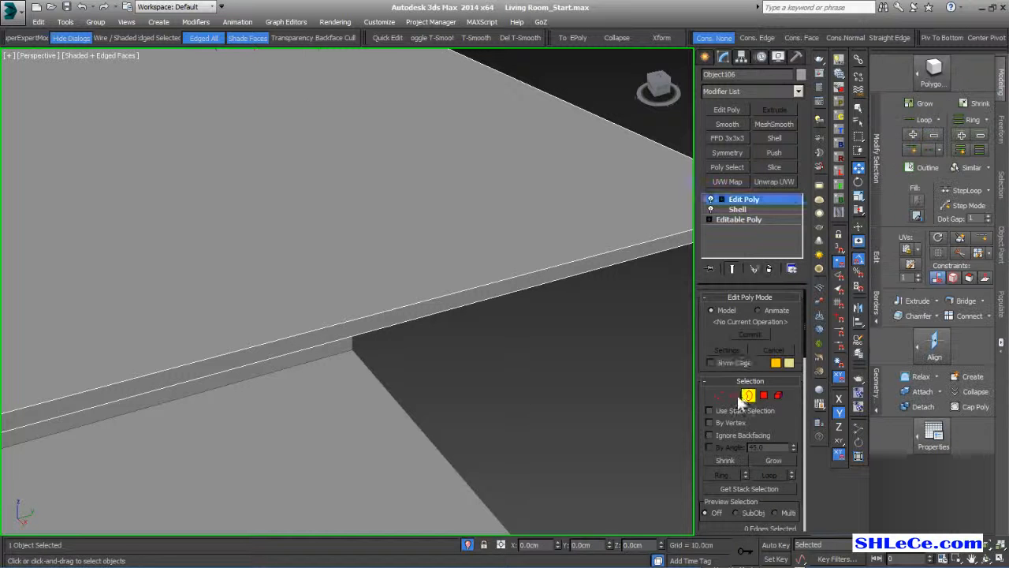
pyautogui.click(506, 279)
pyautogui.keyDown('ctrl'); pyautogui.click(517, 288); pyautogui.keyUp('ctrl')
pyautogui.scroll(-3, 484, 318)
pyautogui.keyDown('alt'); pyautogui.moveTo(484, 317); pyautogui.dragTo(455, 384, button='middle'); pyautogui.keyUp('alt')
pyautogui.scroll(2, 364, 361)
pyautogui.press('w')
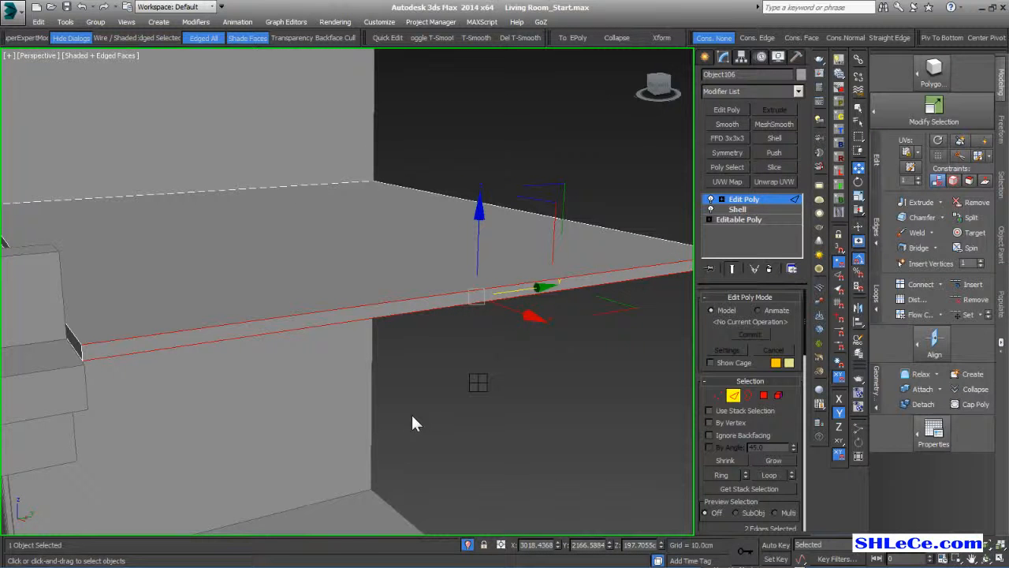
# - Chamfer the two selected shelf edges with several segments to round off the shelf's end
pyautogui.click(402, 478)
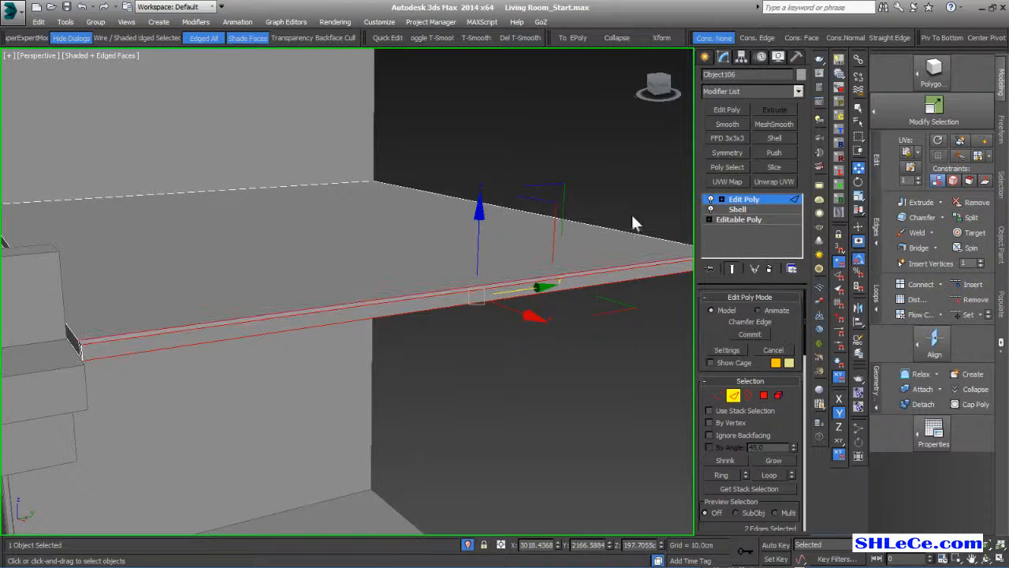
pyautogui.hotkey('ctrl', 'z')
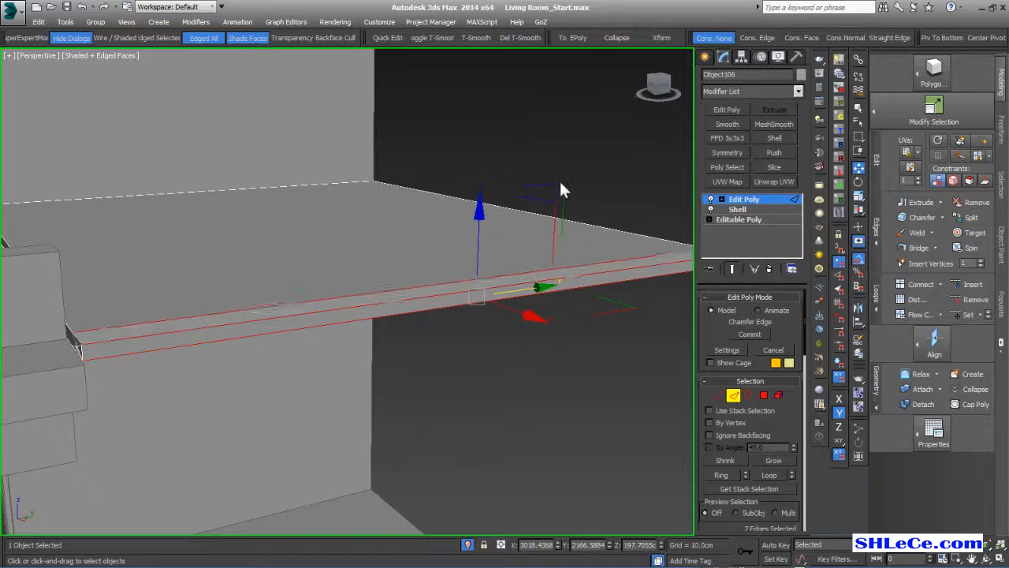
pyautogui.hotkey('ctrl', 'z')
pyautogui.moveTo(562, 191); pyautogui.dragTo(556, 175)
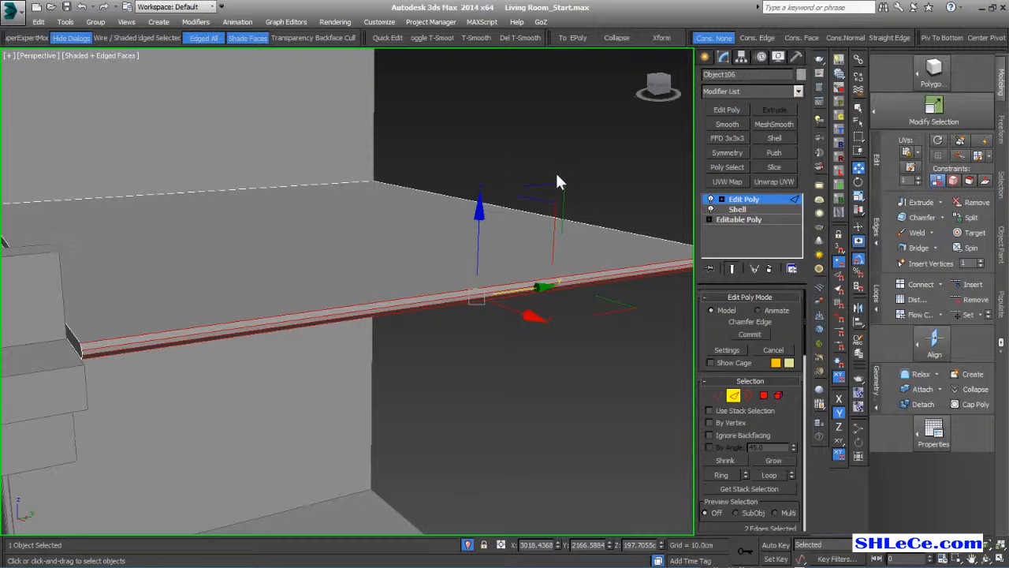
pyautogui.click(556, 199)
pyautogui.click(556, 199)
pyautogui.click(556, 200)
pyautogui.click(556, 200)
pyautogui.moveTo(557, 184); pyautogui.dragTo(557, 181)
pyautogui.click(558, 182)
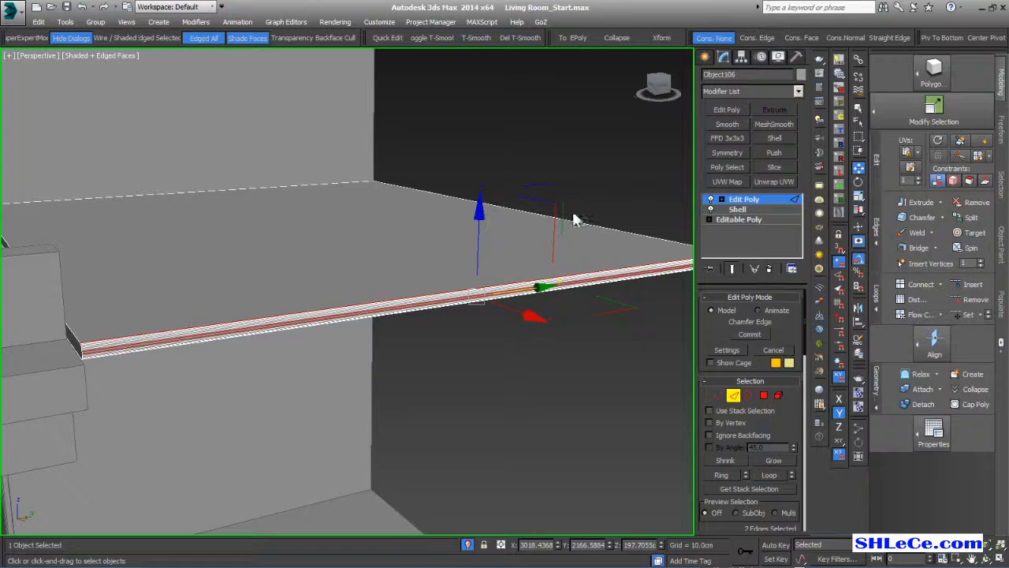
pyautogui.click(556, 200)
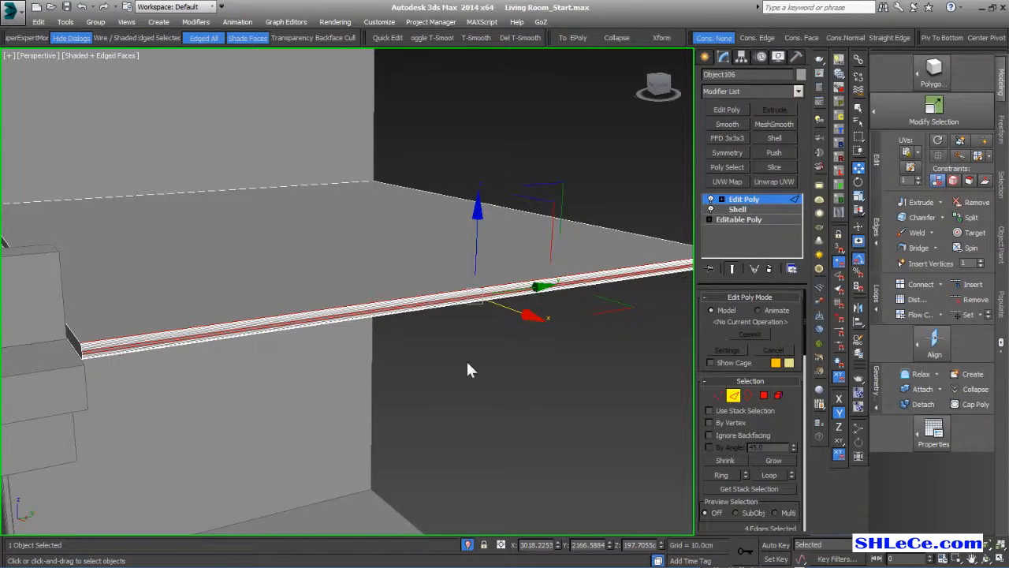
# - In the Front view, leave edge editing, scale the four cross pieces down uniformly and shift them about 0.23 cm away from the shelf
pyautogui.press('f')
pyautogui.scroll(-10, 439, 340)
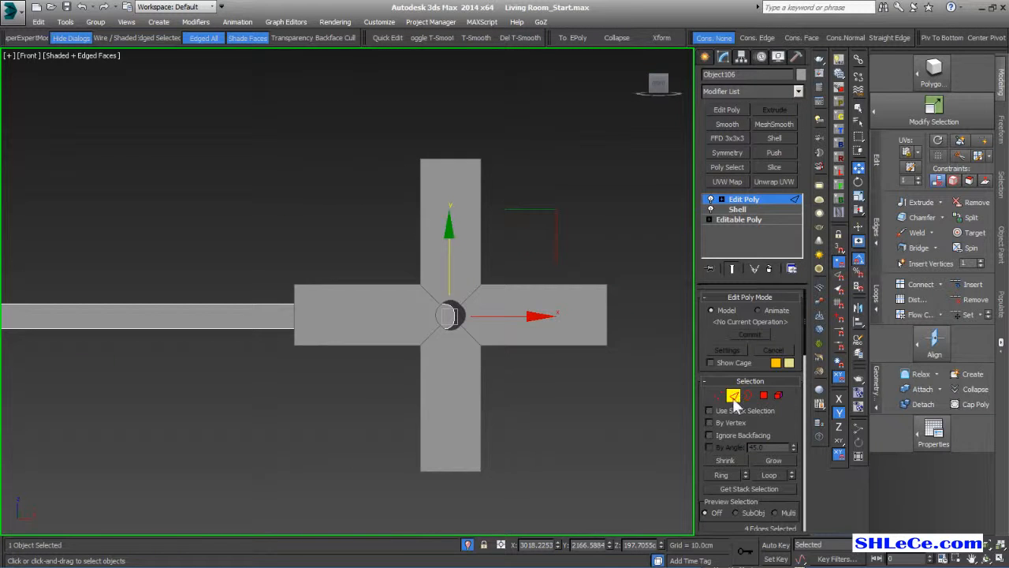
pyautogui.click(519, 418)
pyautogui.moveTo(587, 237); pyautogui.dragTo(306, 460)
pyautogui.press('r')
pyautogui.moveTo(486, 270); pyautogui.dragTo(496, 312)
pyautogui.press('w')
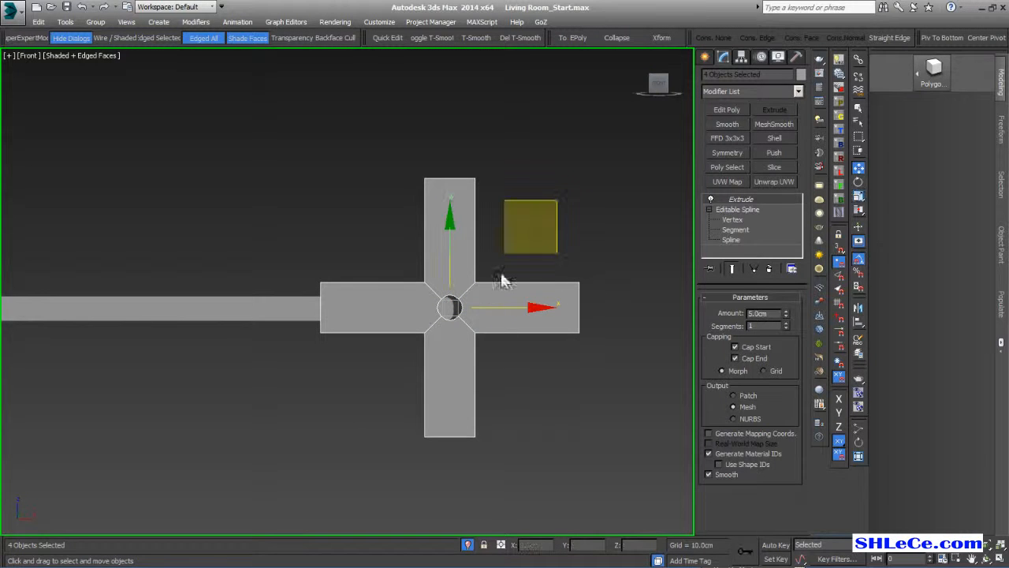
pyautogui.moveTo(558, 217)
pyautogui.mouseDown()
pyautogui.moveTo(550, 224)
pyautogui.moveTo(564, 220)
pyautogui.mouseUp()
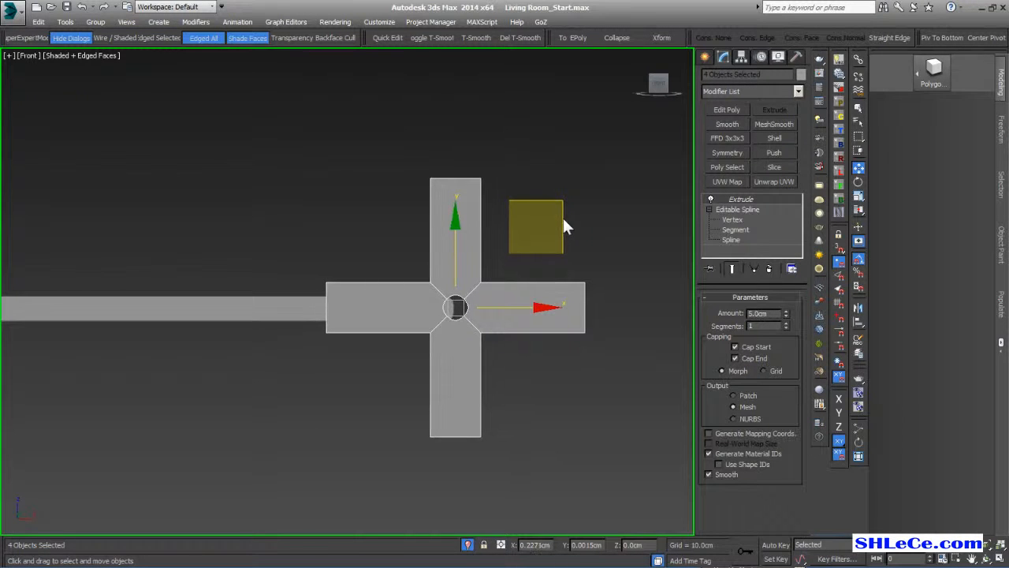
pyautogui.click(522, 442)
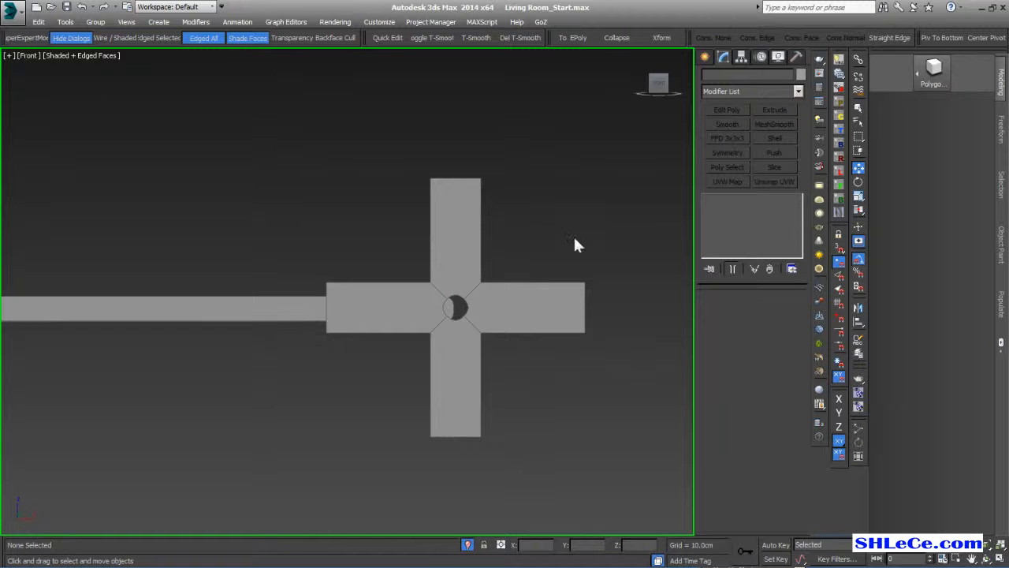
# - Move the four cross pieces about 0.45 cm farther along X so the central hole clears the shelf's rounded end
pyautogui.moveTo(503, 292); pyautogui.dragTo(226, 357)
pyautogui.keyDown('alt'); pyautogui.moveTo(256, 273); pyautogui.dragTo(173, 374); pyautogui.keyUp('alt')
pyautogui.moveTo(535, 310); pyautogui.dragTo(546, 312)
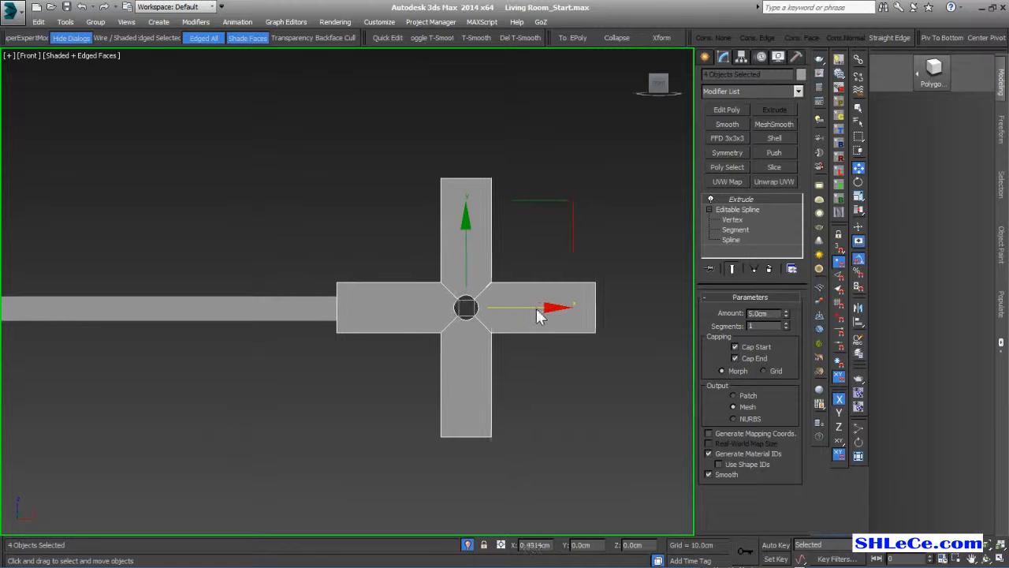
pyautogui.click(333, 383)
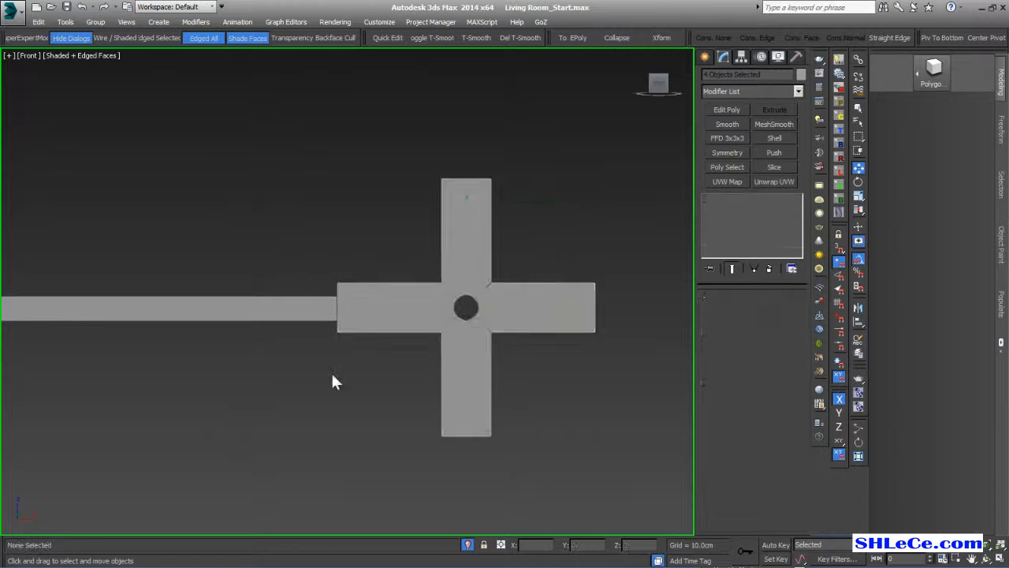
# - Turn off the Extrude modifier on the cross arm overlapping the shelf to expose its spline
pyautogui.click(386, 310)
pyautogui.scroll(3, 371, 306)
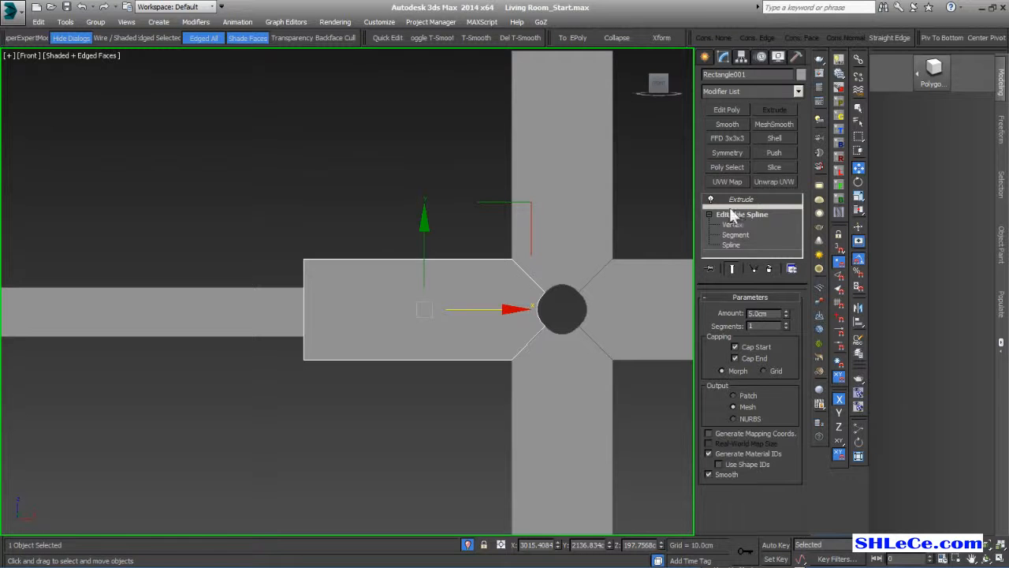
pyautogui.click(711, 200)
pyautogui.click(266, 466)
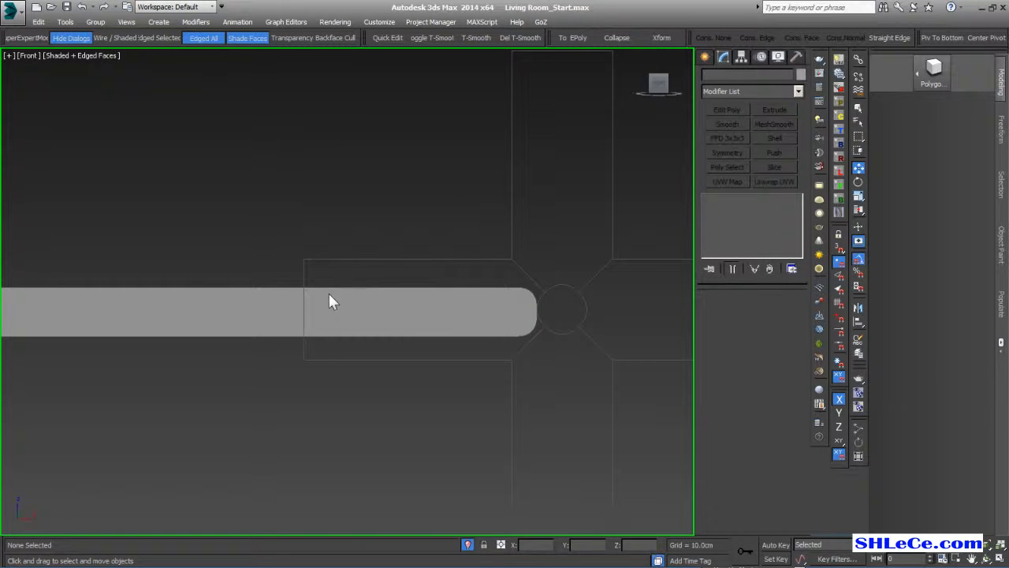
# - Select the short outer end segment of the cross arm's spline and divide it with 2 new vertices
pyautogui.click(298, 318)
pyautogui.click(353, 261)
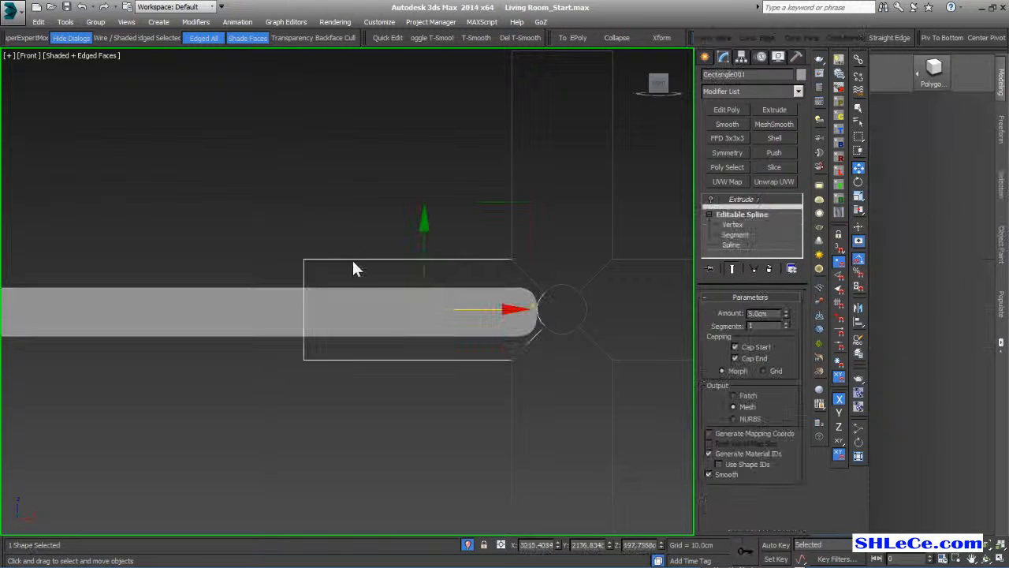
pyautogui.click(744, 234)
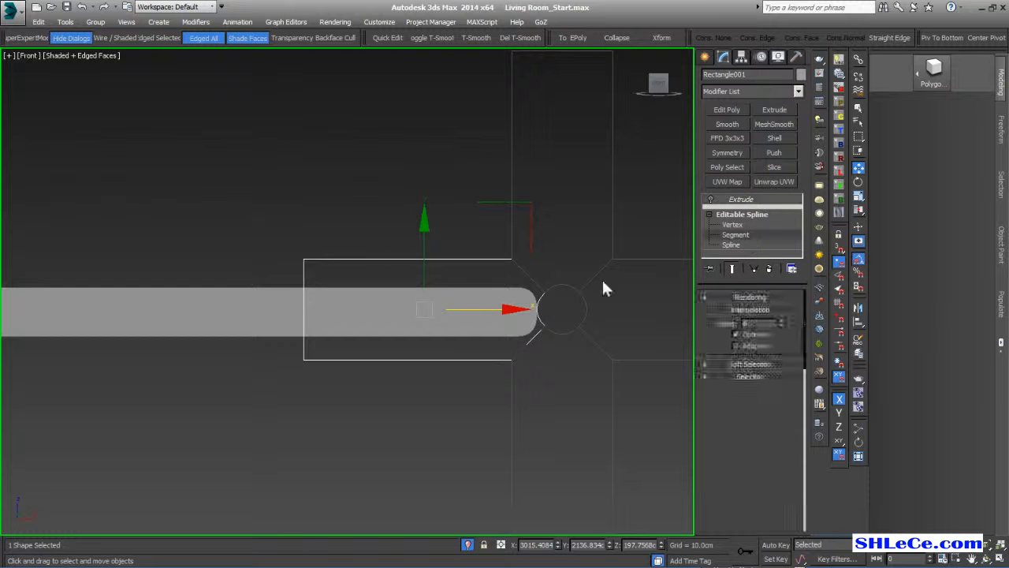
pyautogui.moveTo(327, 288); pyautogui.dragTo(288, 312)
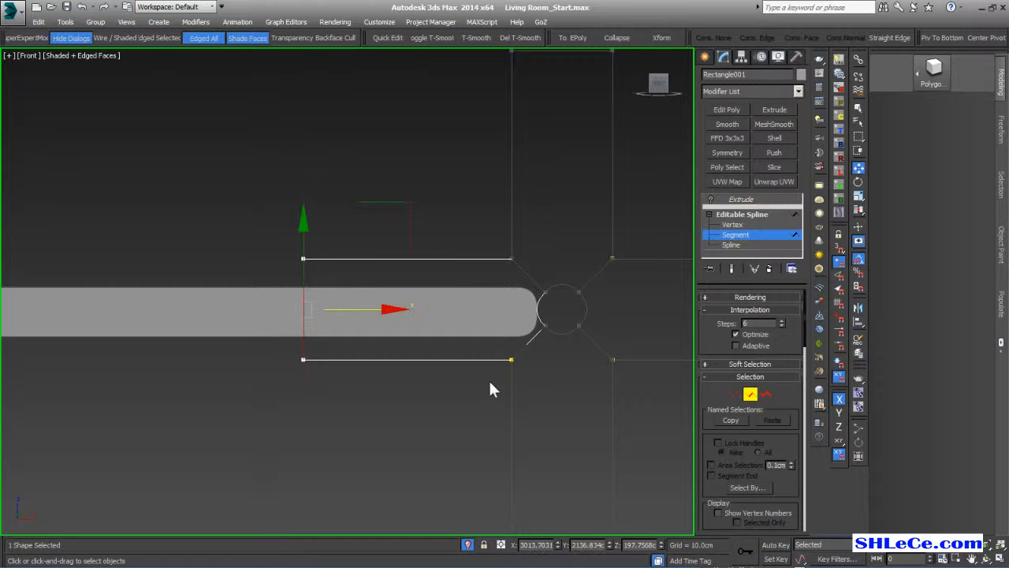
pyautogui.scroll(-10, 709, 383)
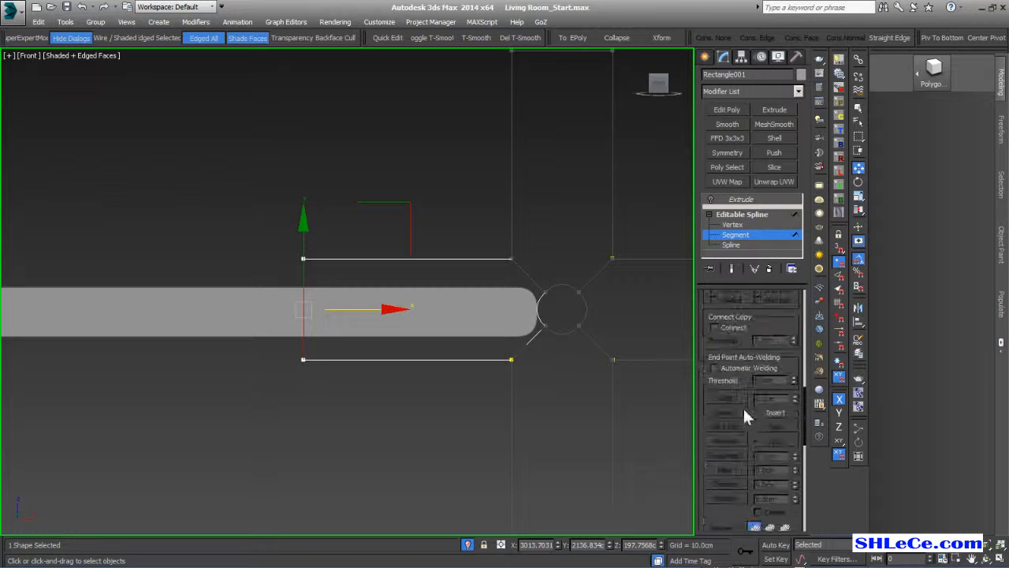
pyautogui.scroll(-5, 761, 439)
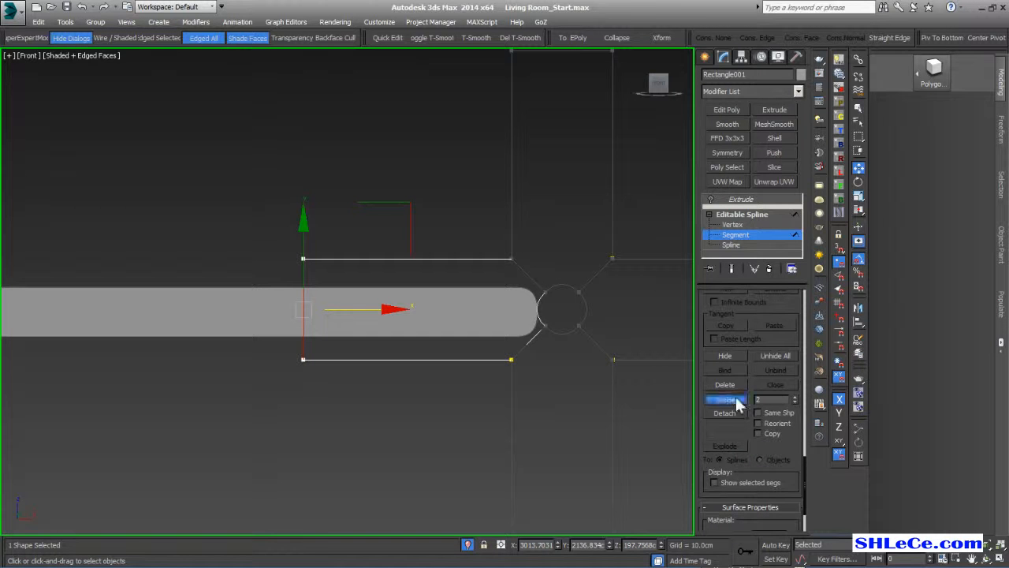
pyautogui.click(312, 319)
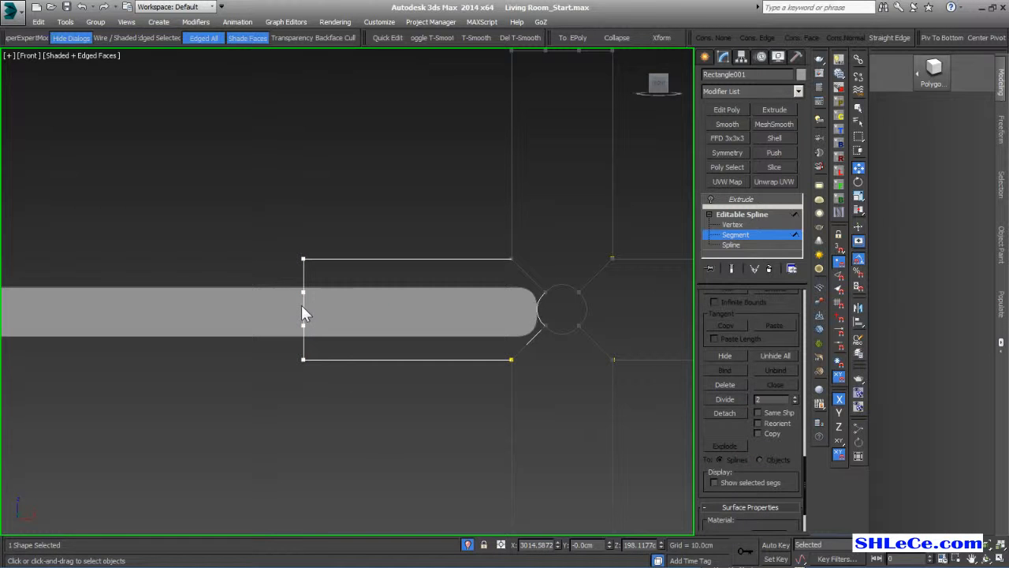
# - Move the middle divided segment about 4.65 cm along X to the shelf's rounded end
pyautogui.click(301, 305)
pyautogui.moveTo(362, 309); pyautogui.dragTo(590, 310)
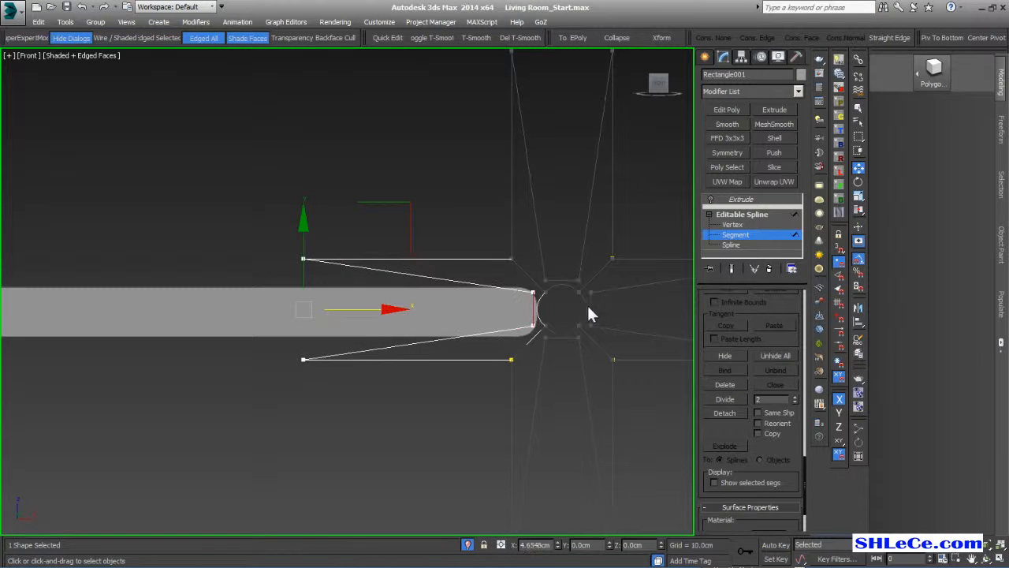
pyautogui.moveTo(372, 321); pyautogui.dragTo(368, 321, button='middle')
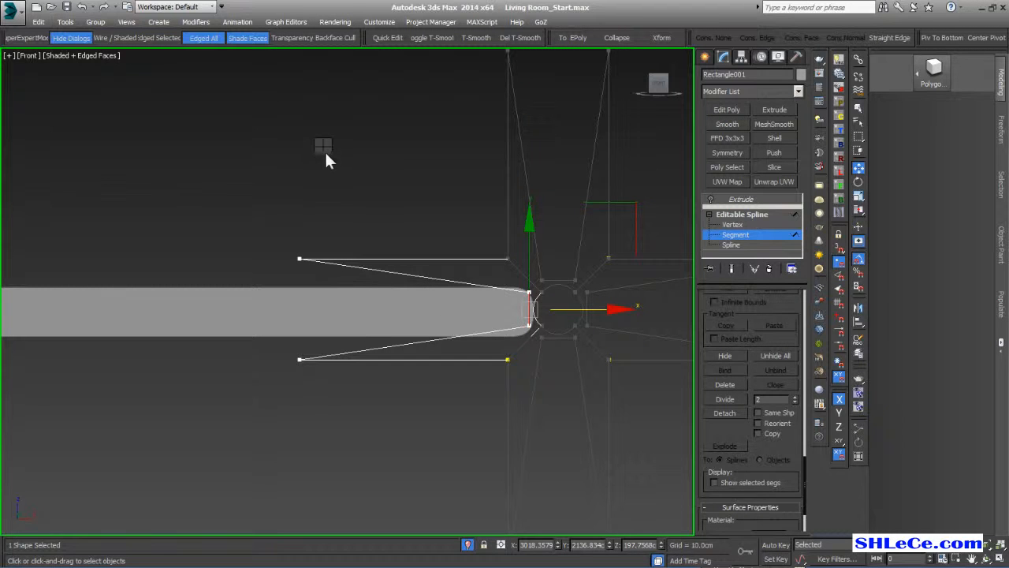
# - Add a vertex on the upper slanted segment and place it on the shelf's top surface directly below the arm's outer corner
pyautogui.press('1')
pyautogui.click(356, 269)
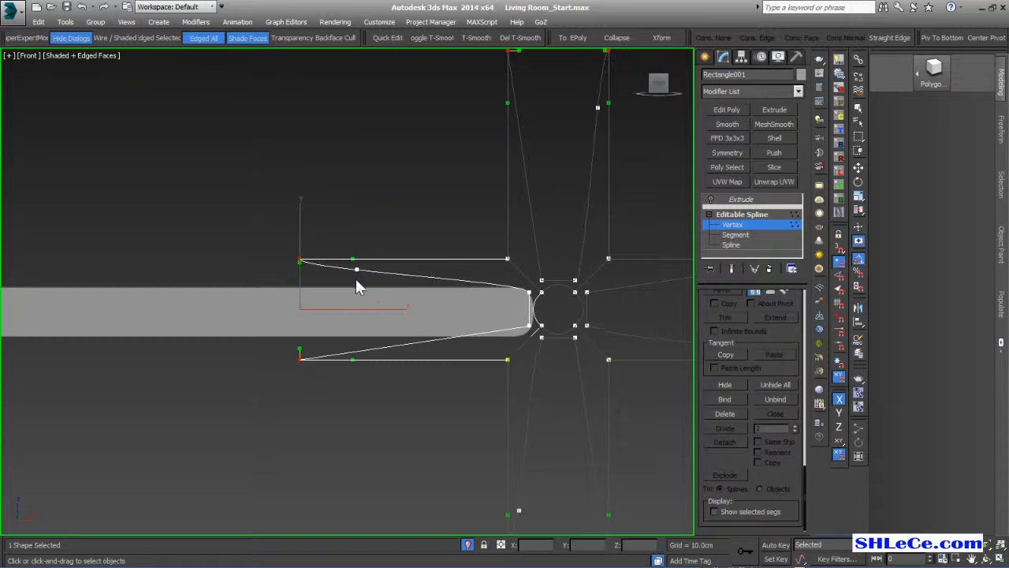
pyautogui.moveTo(431, 269); pyautogui.dragTo(366, 284)
pyautogui.scroll(5, 324, 280)
pyautogui.moveTo(283, 241); pyautogui.dragTo(339, 315)
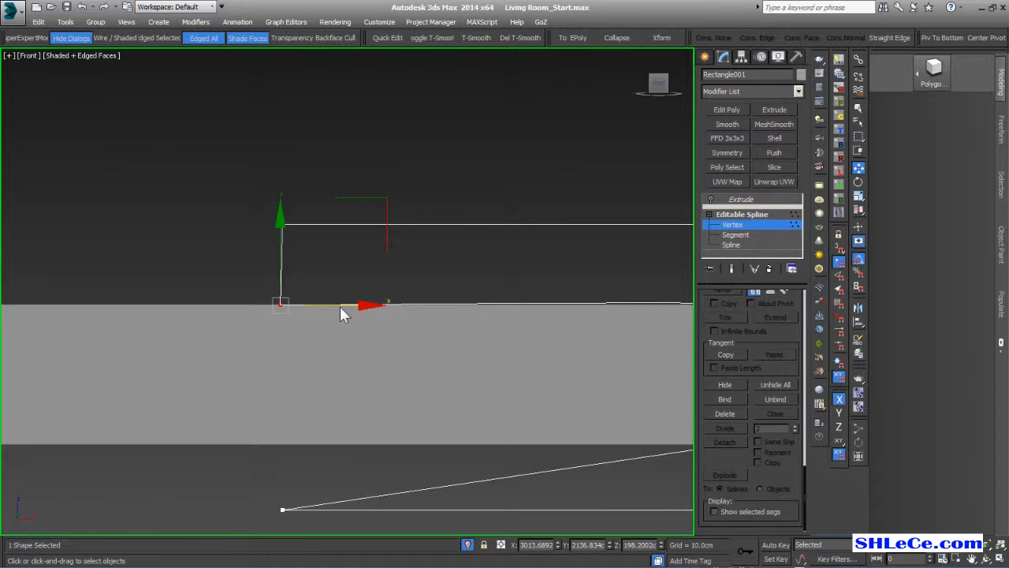
pyautogui.scroll(-5, 341, 306)
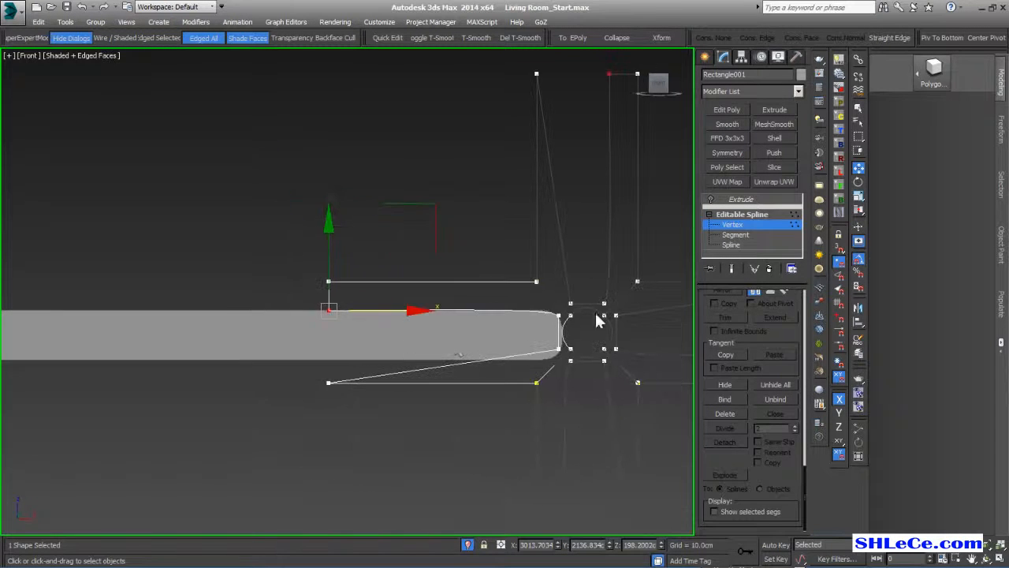
# - Adjust both Bezier handles of the upper inner vertex so the spline bends around the shelf's rounded corner
pyautogui.scroll(5, 592, 315)
pyautogui.scroll(3, 495, 348)
pyautogui.click(492, 313)
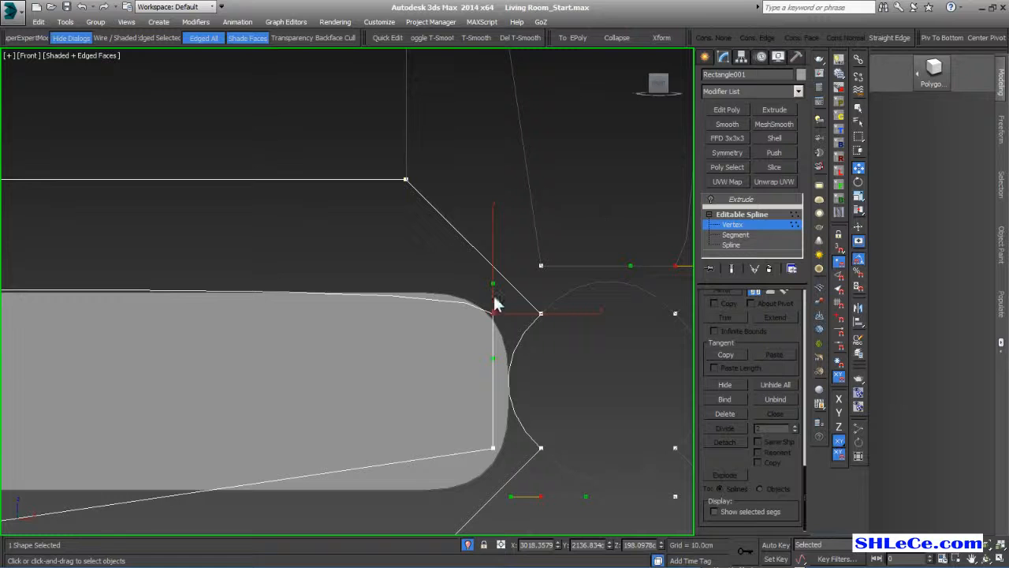
pyautogui.moveTo(492, 282); pyautogui.dragTo(456, 259)
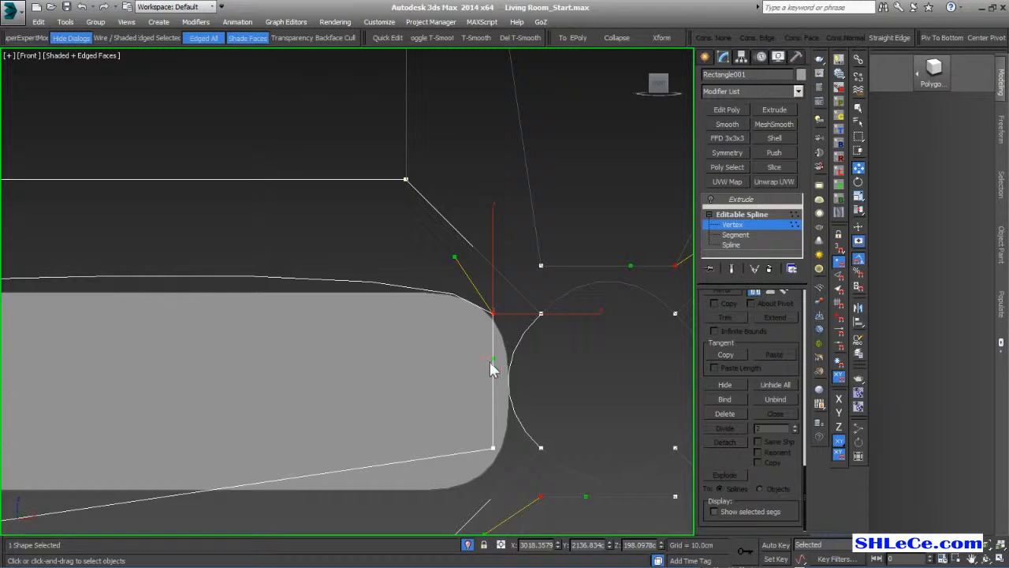
pyautogui.moveTo(492, 360); pyautogui.dragTo(529, 391)
pyautogui.moveTo(434, 388); pyautogui.dragTo(462, 360, button='middle')
pyautogui.scroll(-2, 462, 360)
pyautogui.moveTo(265, 337); pyautogui.dragTo(510, 314, button='middle')
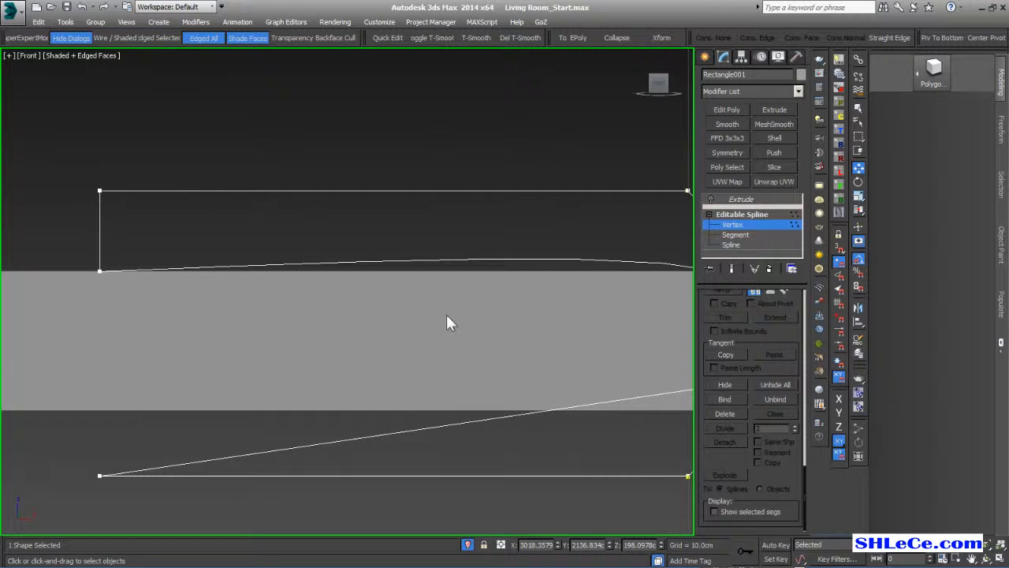
pyautogui.moveTo(437, 323); pyautogui.dragTo(369, 313, button='middle')
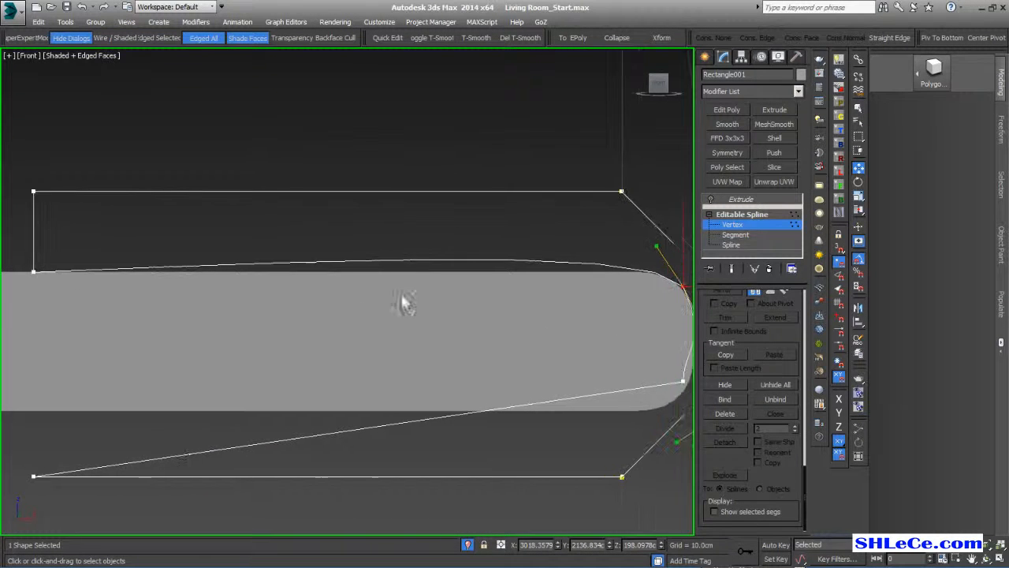
# - Lower the Bezier handle of the outer slot vertex so the curve starts flat along the shelf's top surface
pyautogui.click(44, 287)
pyautogui.moveTo(51, 256); pyautogui.dragTo(11, 306)
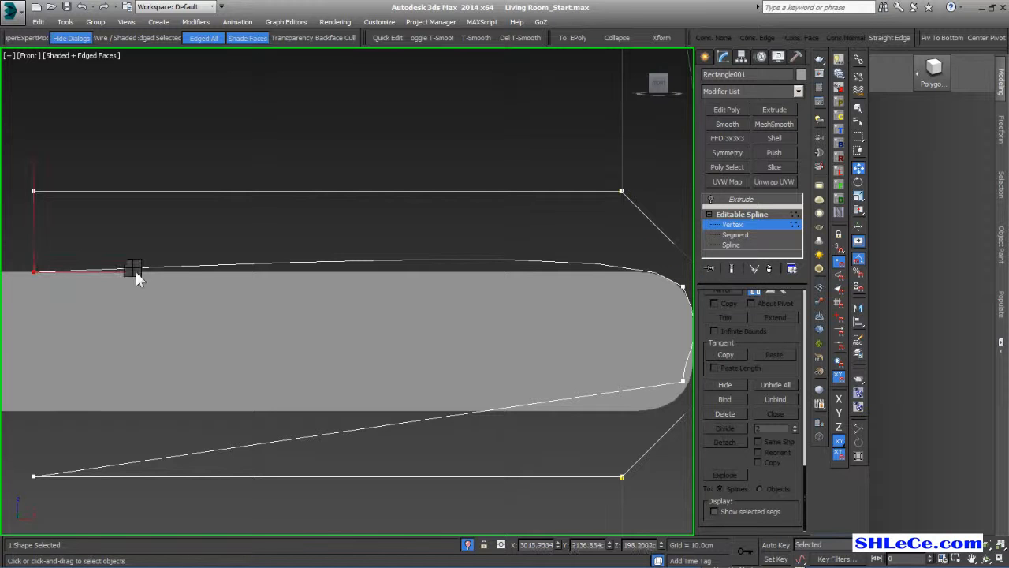
pyautogui.click(102, 182)
pyautogui.moveTo(289, 265); pyautogui.dragTo(294, 266, button='middle')
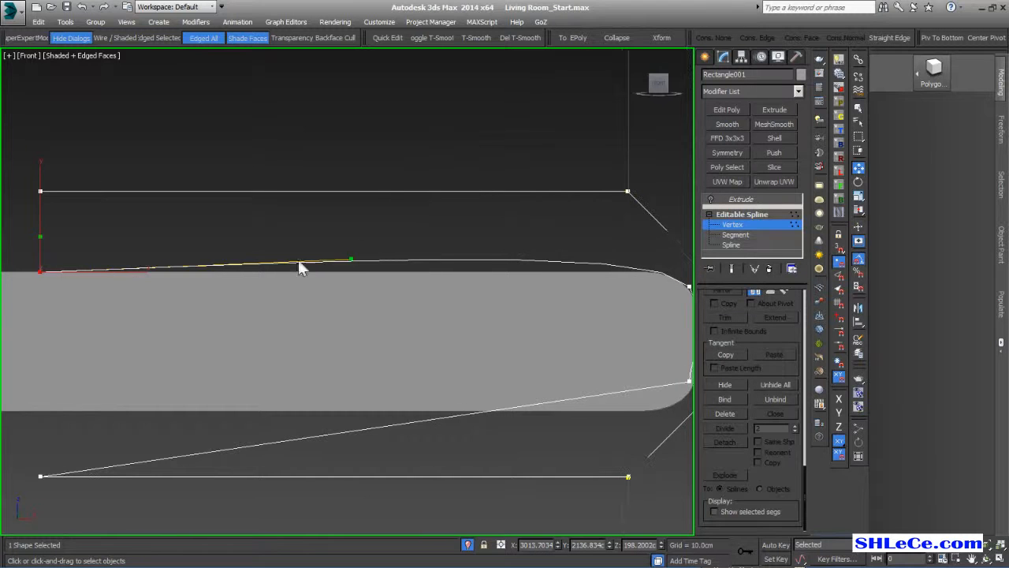
pyautogui.moveTo(351, 259); pyautogui.dragTo(268, 273)
pyautogui.moveTo(363, 293); pyautogui.dragTo(352, 289, button='middle')
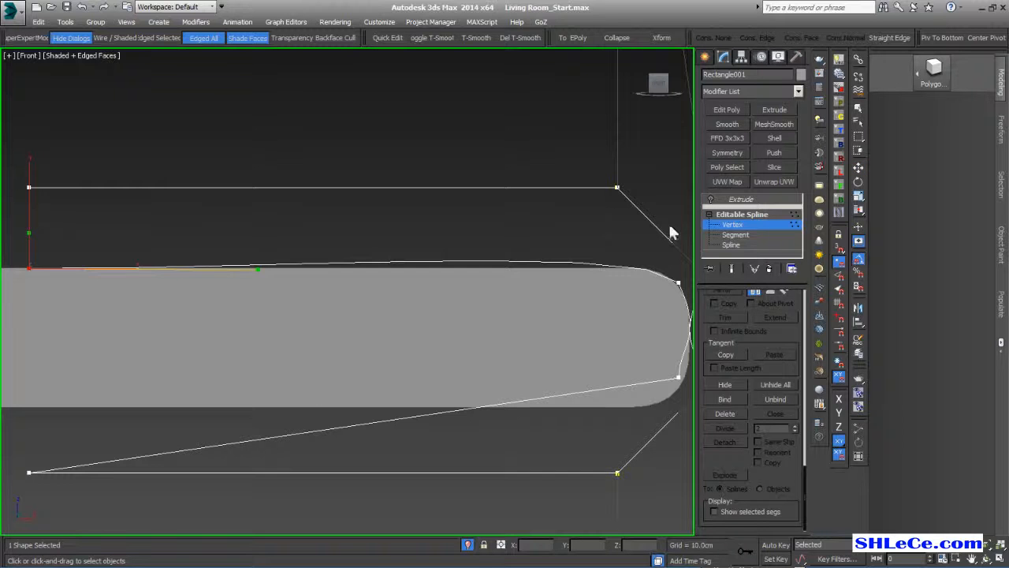
# - Add a vertex where the shelf's upper rounding begins and lower it onto the shelf's top surface
pyautogui.click(613, 266)
pyautogui.click(616, 265)
pyautogui.moveTo(583, 330); pyautogui.dragTo(544, 335, button='middle')
pyautogui.scroll(2, 608, 283)
pyautogui.scroll(1, 603, 268)
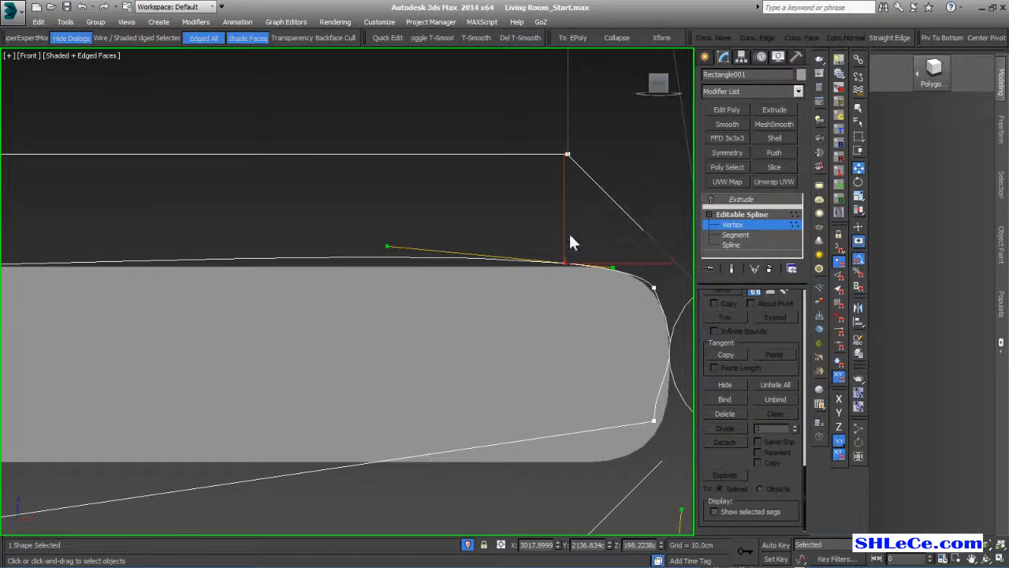
pyautogui.press('w')
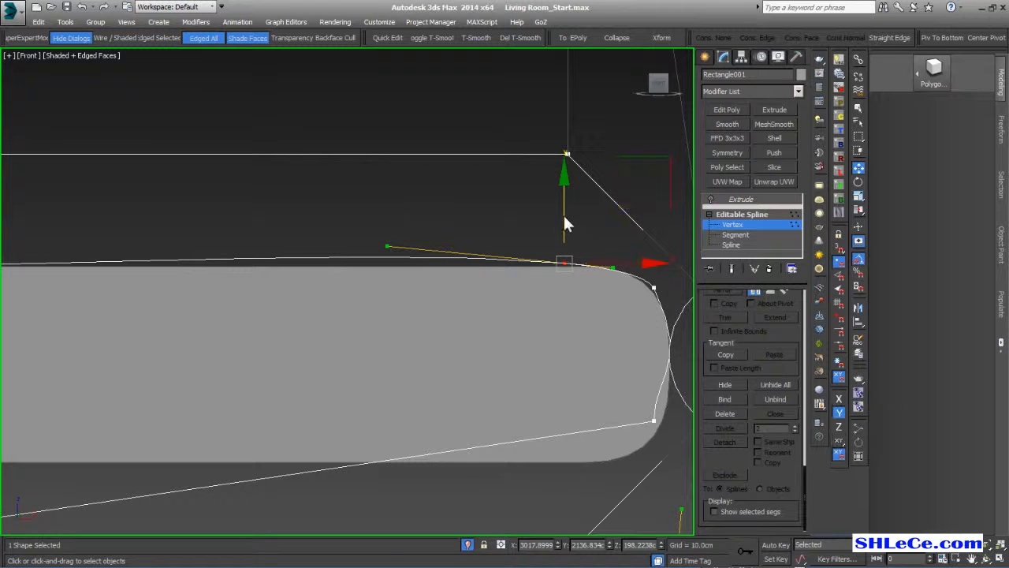
# - Select the spline vertex at the shelf's upper rounded corner for handle adjustment
pyautogui.click(654, 287)
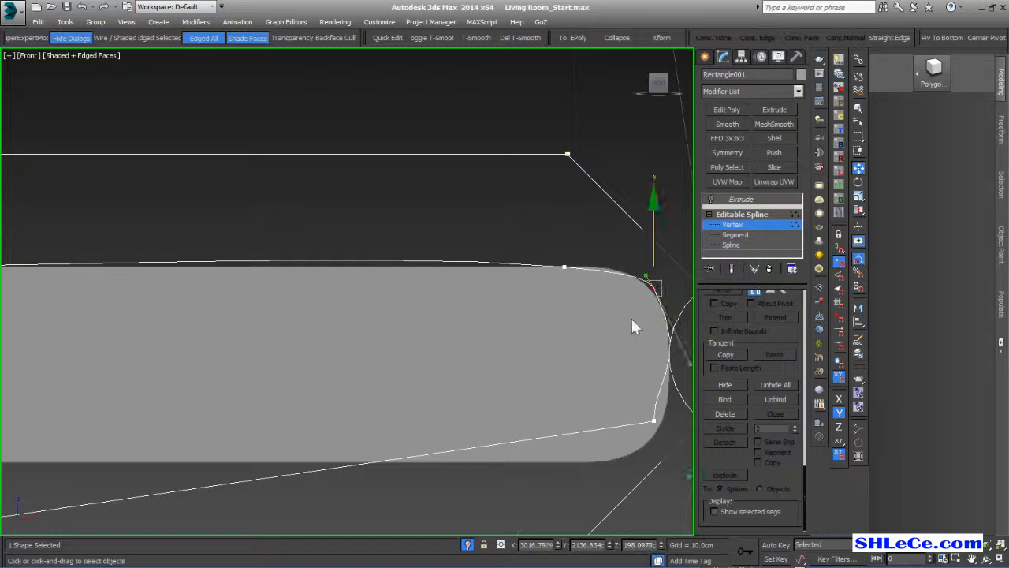
pyautogui.moveTo(629, 321); pyautogui.dragTo(484, 329, button='middle')
pyautogui.scroll(2, 513, 347)
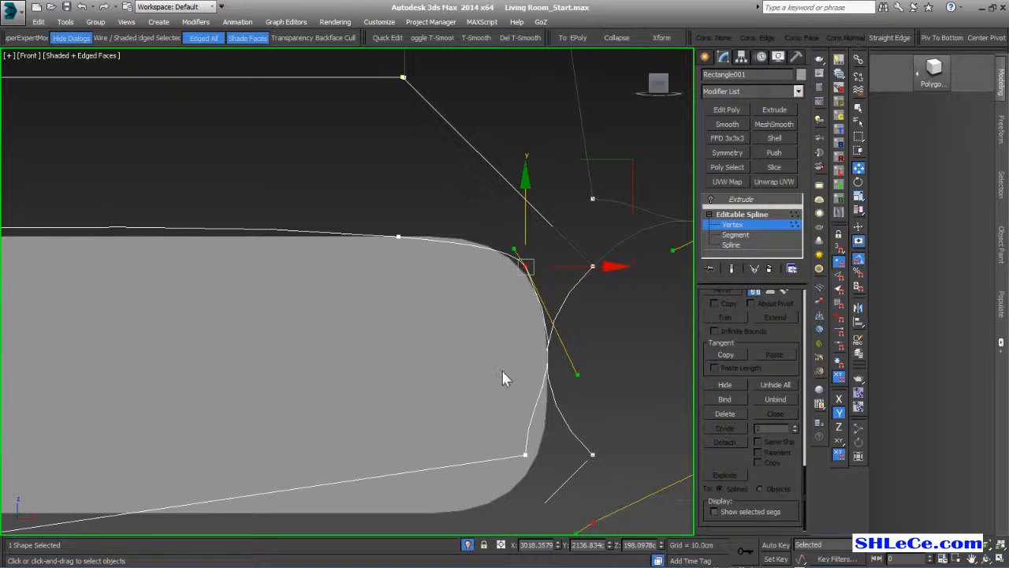
# - Move the clip profile's lower inner vertex to where the shelf's bottom rounding starts and the upper one to the middle of the shelf's end
pyautogui.moveTo(503, 368); pyautogui.dragTo(494, 248, button='middle')
pyautogui.click(515, 331)
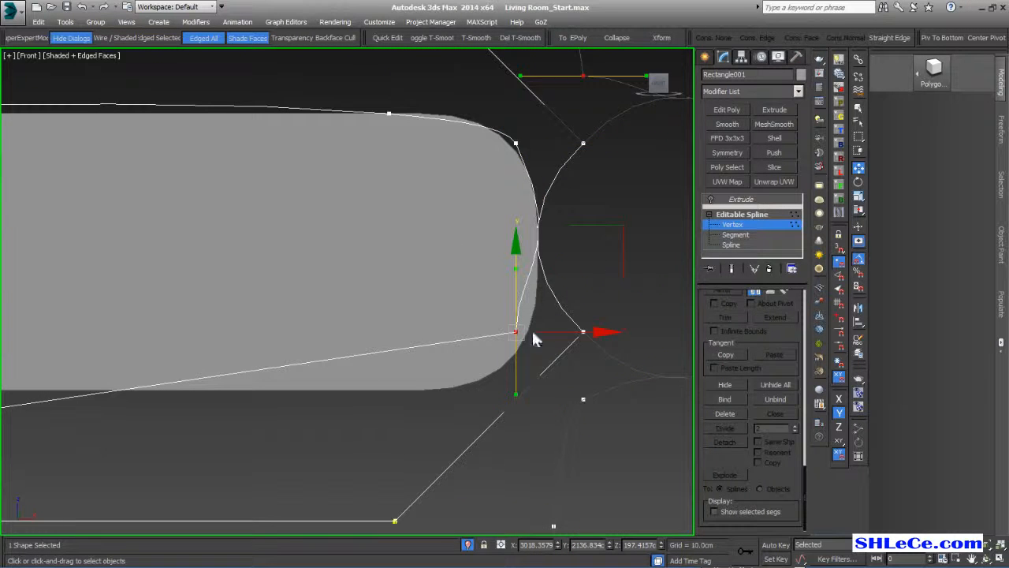
pyautogui.moveTo(618, 256); pyautogui.dragTo(543, 309)
pyautogui.click(585, 204)
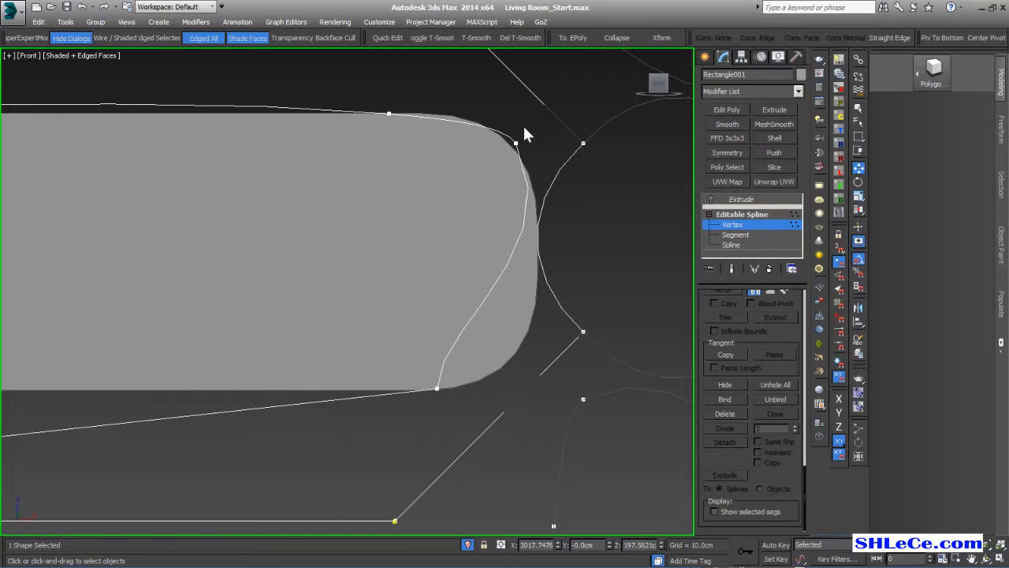
pyautogui.click(517, 144)
pyautogui.moveTo(621, 67); pyautogui.dragTo(640, 164)
pyautogui.moveTo(521, 216); pyautogui.dragTo(540, 180)
# - Convert the clip profile's inner vertices around the shelf's rounded end to Corner so the segments between them are straight
pyautogui.click(413, 327)
pyautogui.hotkey('ctrl', 'z')
pyautogui.rightClick(349, 279)
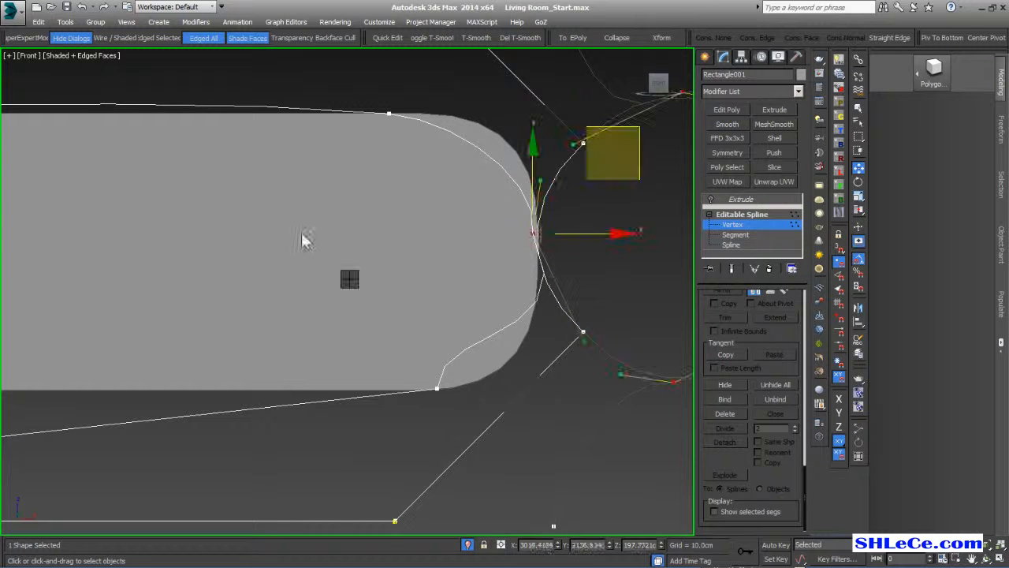
pyautogui.moveTo(367, 97); pyautogui.dragTo(487, 415)
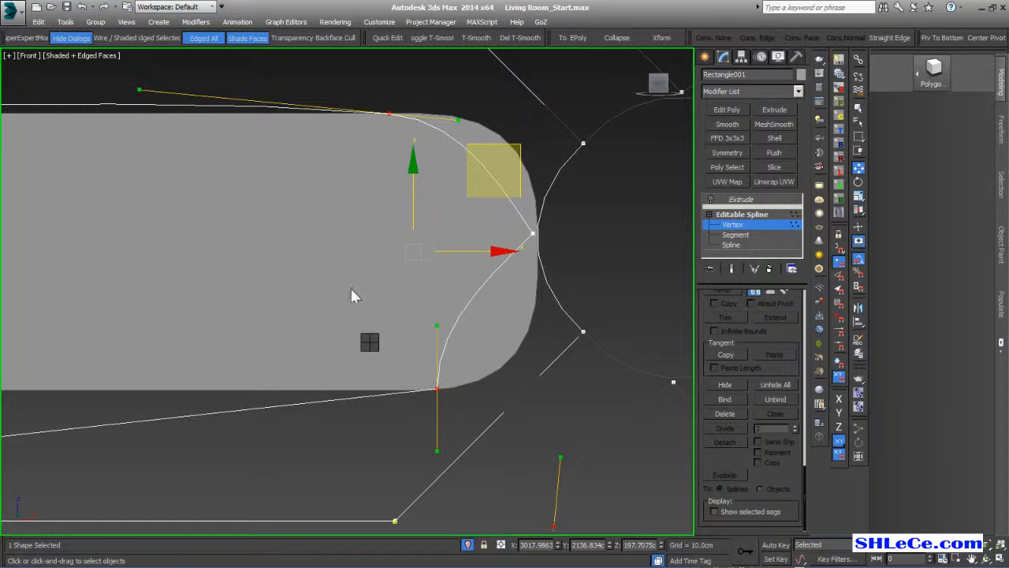
pyautogui.click(352, 265)
pyautogui.click(403, 283)
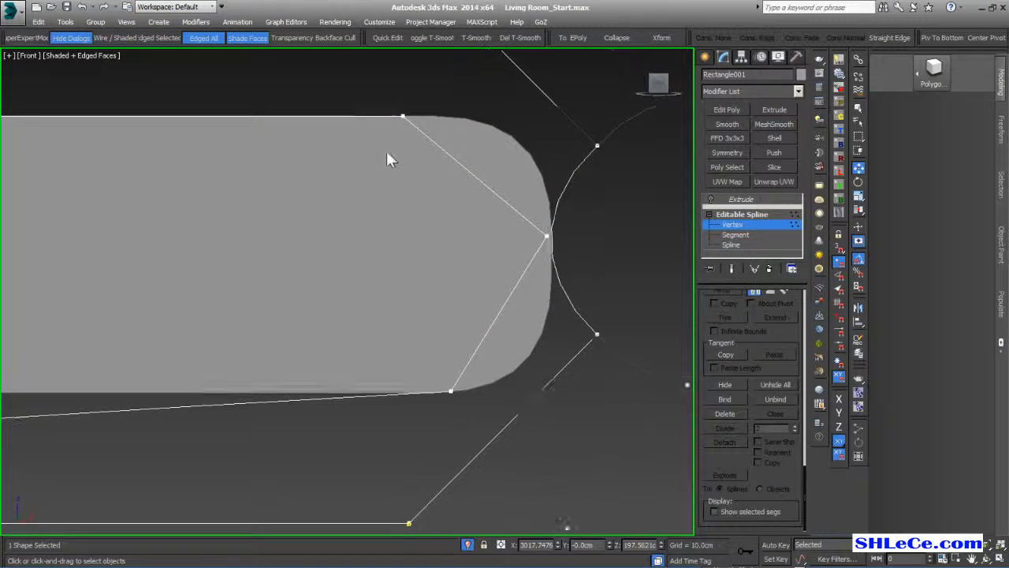
# - Insert a vertex on the profile's lower inner curve and move it onto the shelf's bottom edge, above the outer end vertex
pyautogui.scroll(-5, 377, 158)
pyautogui.scroll(5, 138, 284)
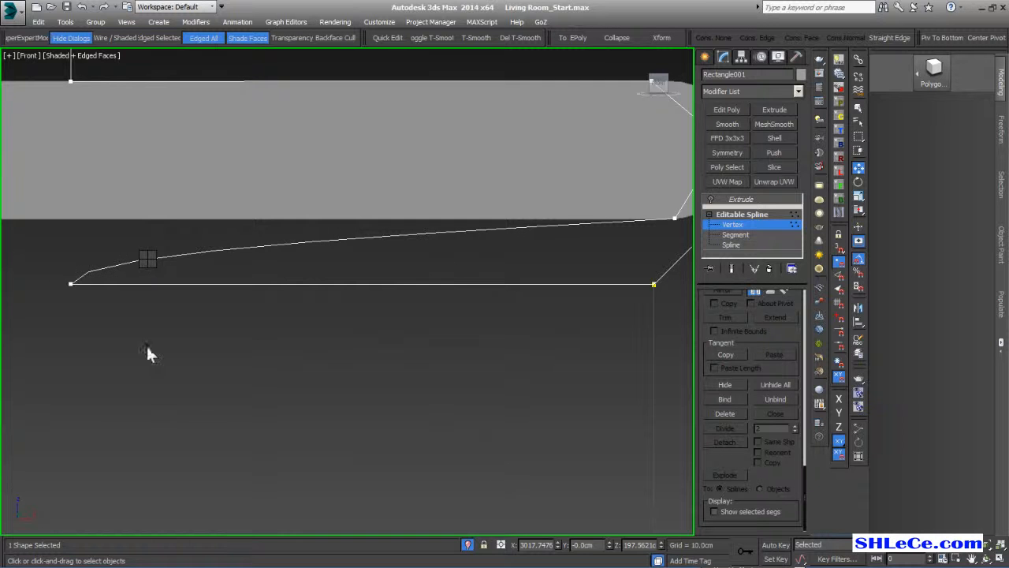
pyautogui.click(135, 385)
pyautogui.click(228, 249)
pyautogui.moveTo(290, 339); pyautogui.dragTo(322, 350, button='middle')
pyautogui.click(261, 260)
pyautogui.moveTo(259, 300); pyautogui.dragTo(322, 339, button='middle')
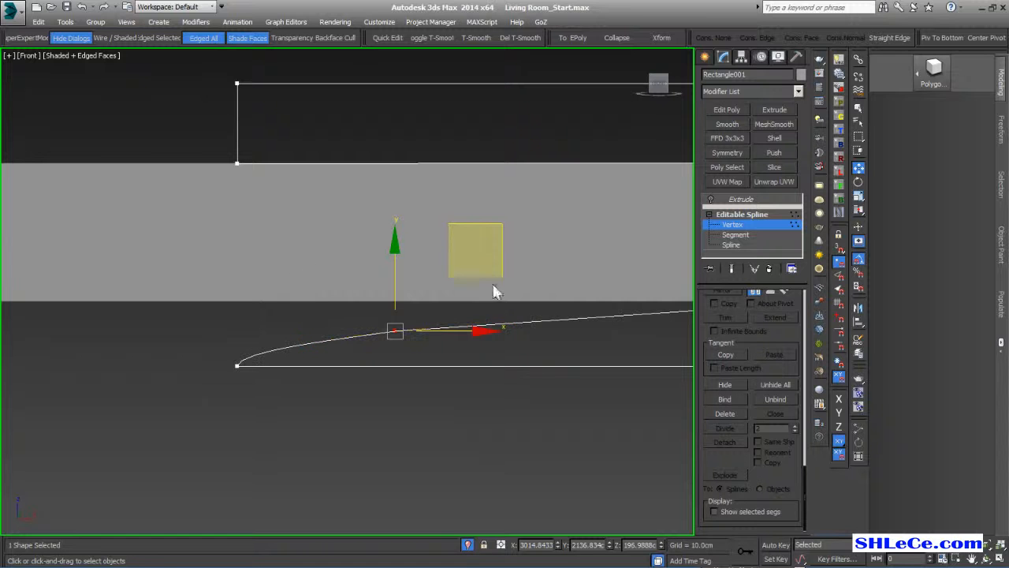
pyautogui.moveTo(502, 255); pyautogui.dragTo(344, 227)
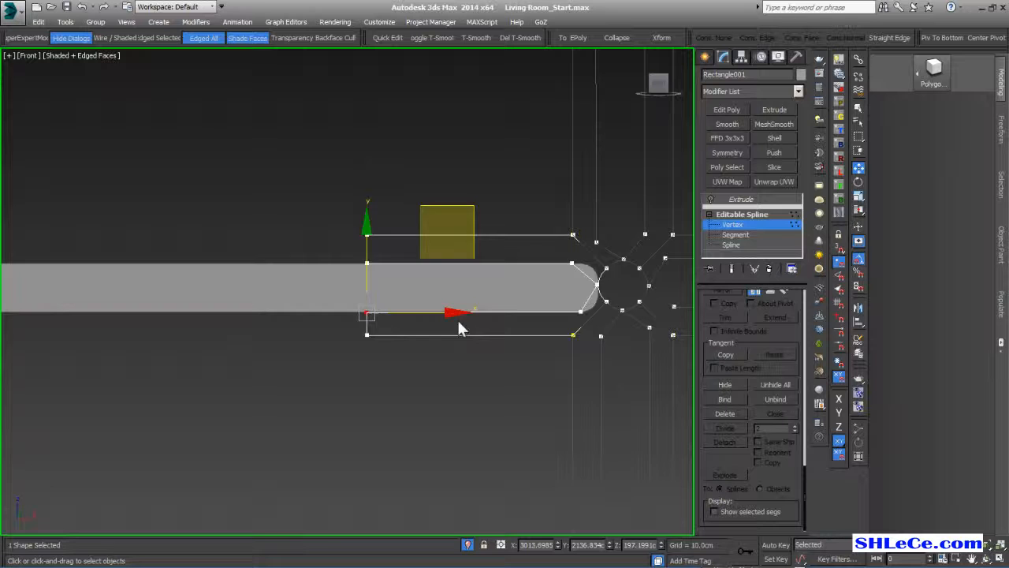
# - Move the profile's upper inner vertex along X to where the shelf's top rounding starts, in line with the lower vertex
pyautogui.moveTo(556, 308); pyautogui.dragTo(314, 323, button='middle')
pyautogui.scroll(3, 314, 324)
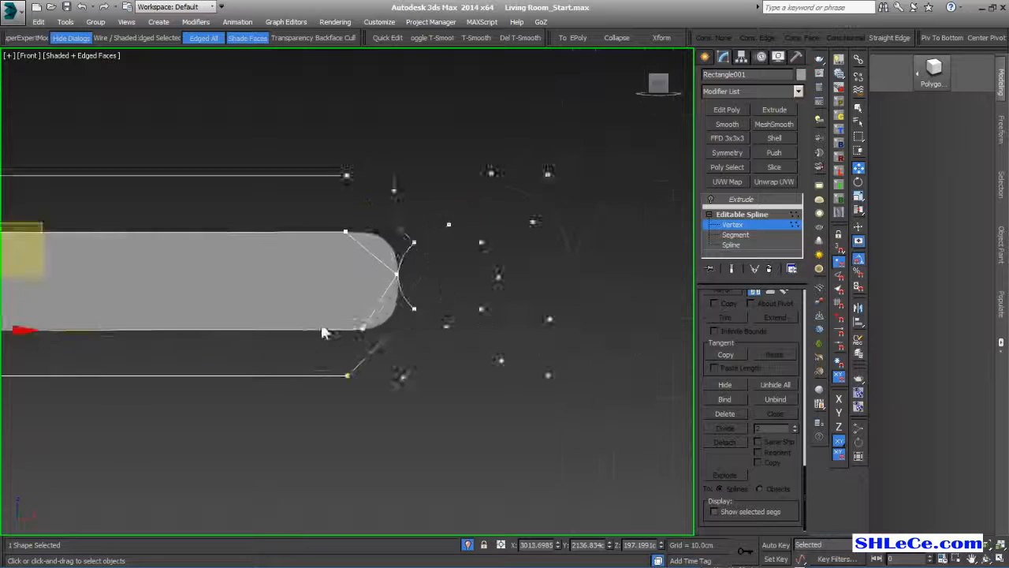
pyautogui.scroll(2, 400, 298)
pyautogui.moveTo(402, 301); pyautogui.dragTo(335, 354, button='middle')
pyautogui.moveTo(266, 438); pyautogui.dragTo(338, 404)
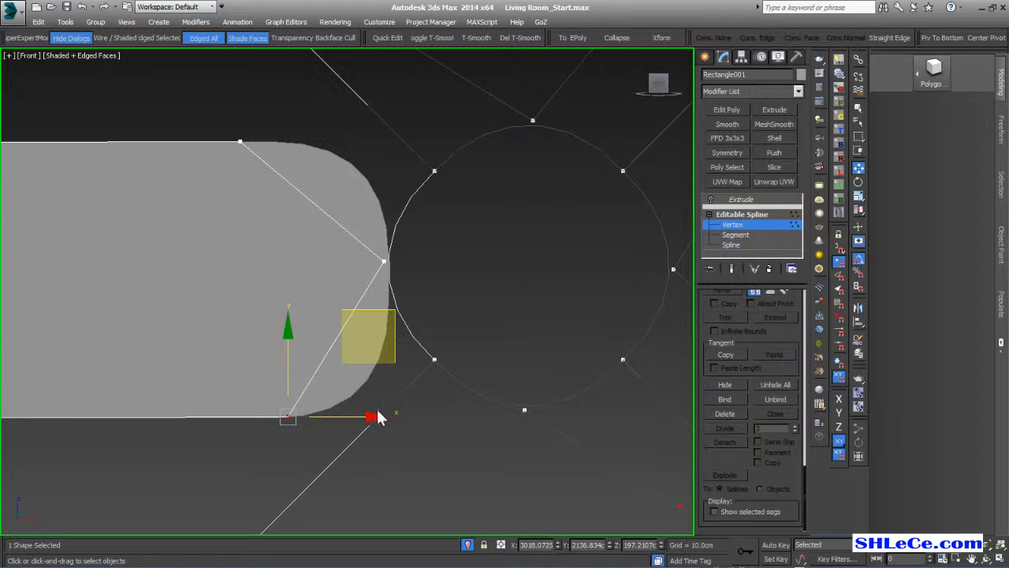
pyautogui.click(262, 134)
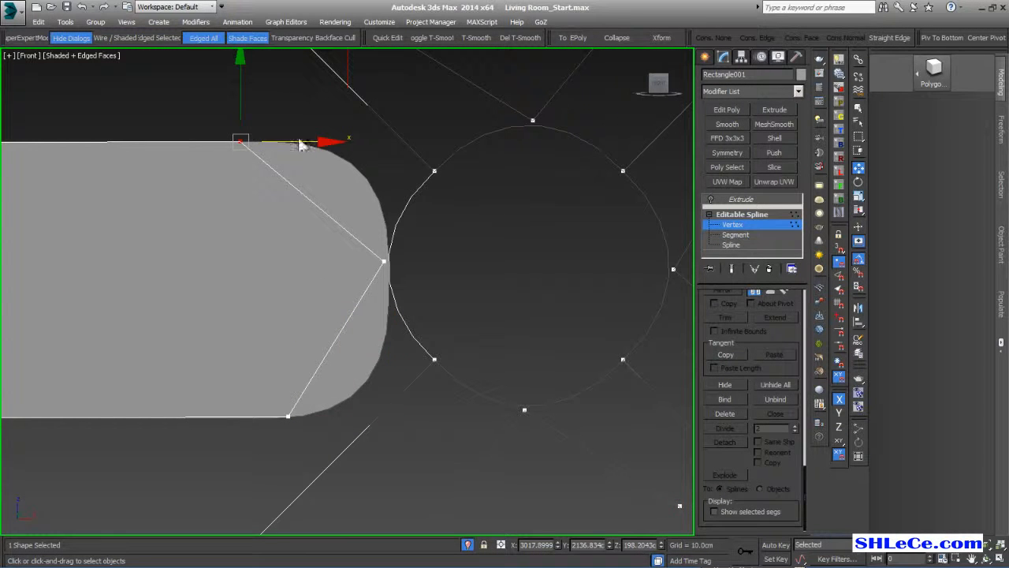
pyautogui.moveTo(300, 149); pyautogui.dragTo(345, 150)
# - Move the profile's tip vertex to the midpoint of the shelf's rounded end
pyautogui.moveTo(403, 247); pyautogui.dragTo(370, 284)
pyautogui.moveTo(491, 198); pyautogui.dragTo(498, 211)
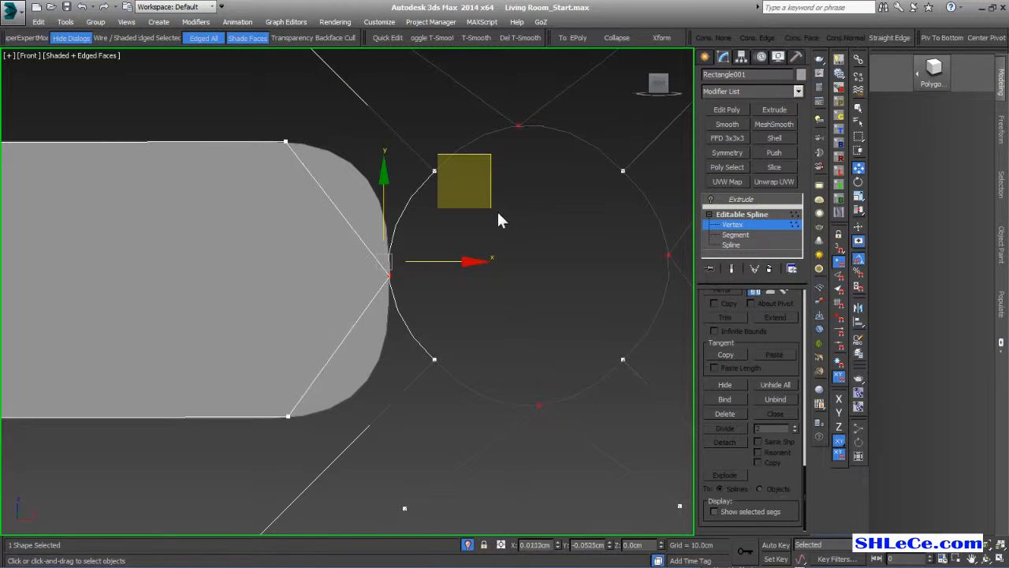
pyautogui.click(439, 286)
pyautogui.moveTo(440, 292); pyautogui.dragTo(246, 238)
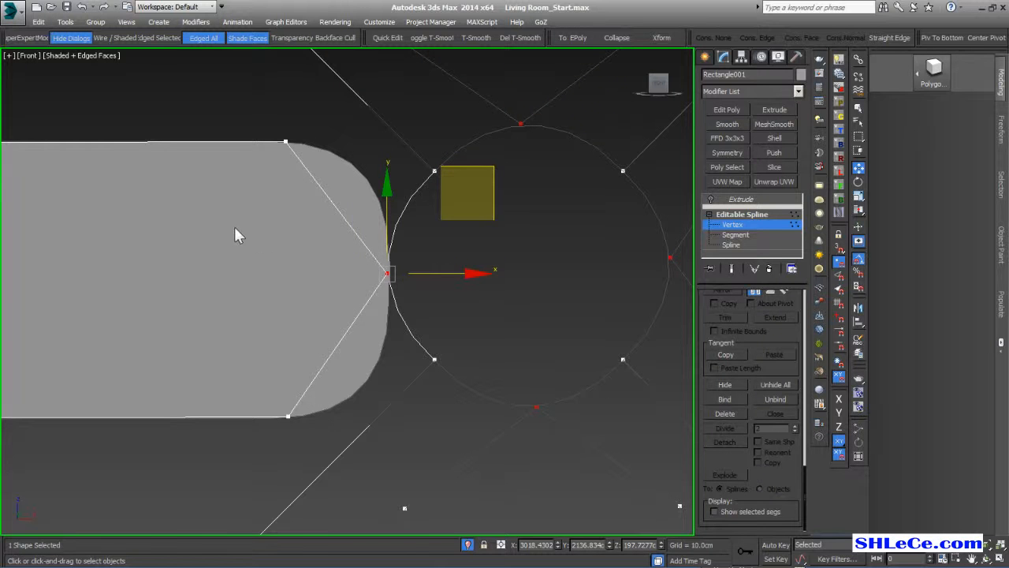
pyautogui.click(341, 268)
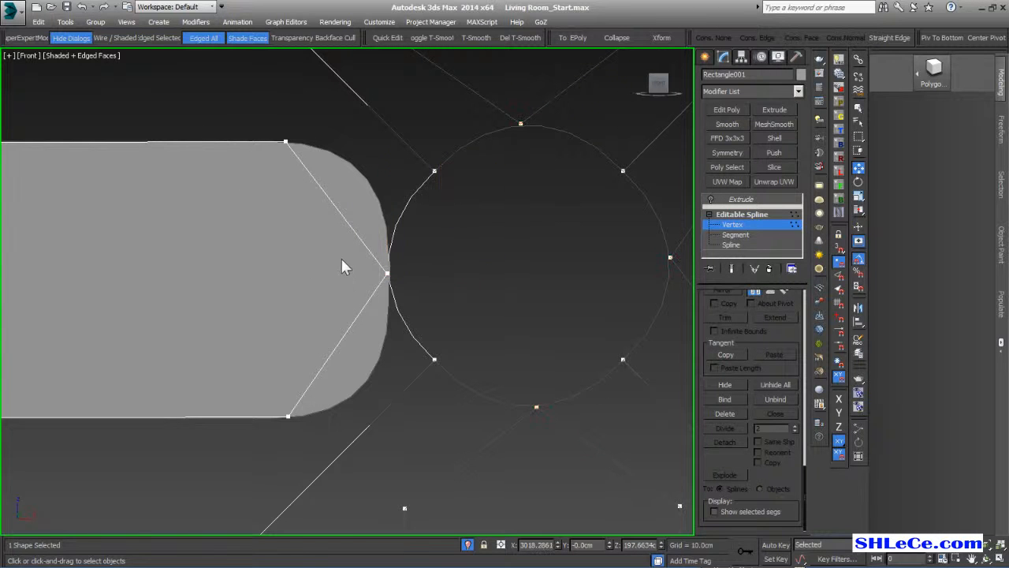
# - Adjust the tip vertex's Bezier handles upward and downward so the profile follows the shelf's rounded end
pyautogui.click(389, 273)
pyautogui.moveTo(352, 228); pyautogui.dragTo(394, 167)
pyautogui.moveTo(352, 332); pyautogui.dragTo(398, 404)
pyautogui.scroll(-3, 361, 380)
pyautogui.scroll(-3, 335, 380)
pyautogui.moveTo(248, 412); pyautogui.dragTo(382, 373, button='middle')
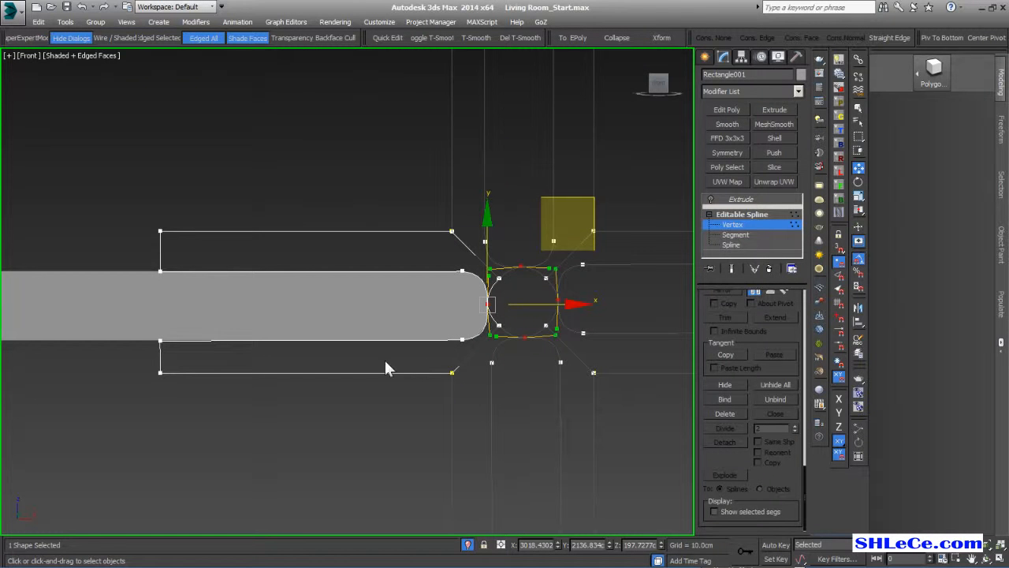
# - Leave vertex editing, turn the clip's Extrude modifier back on and deselect the clip
pyautogui.click(761, 224)
pyautogui.moveTo(536, 363); pyautogui.dragTo(396, 376, button='middle')
pyautogui.scroll(-2, 444, 345)
pyautogui.click(769, 200)
pyautogui.click(710, 199)
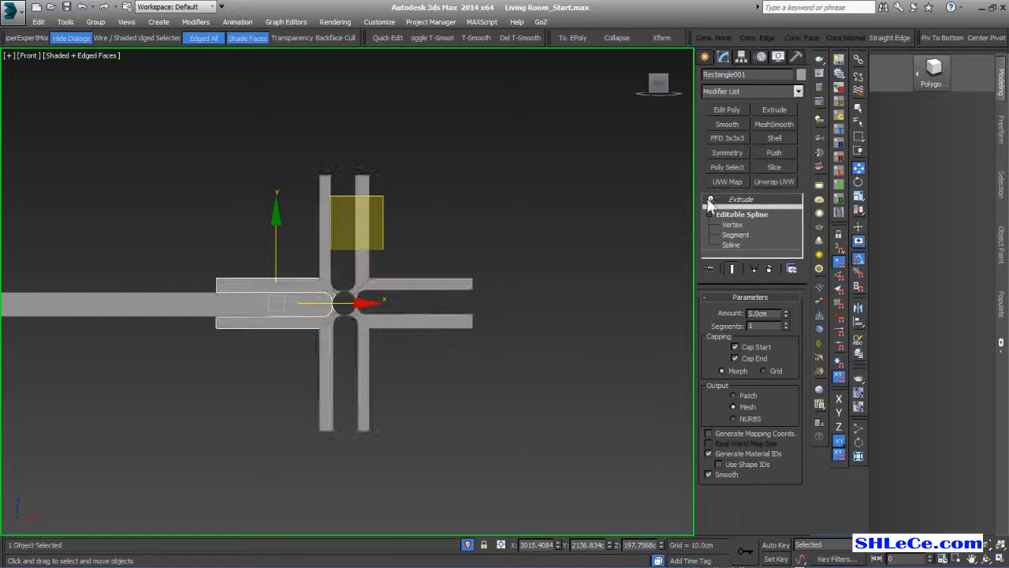
pyautogui.scroll(3, 329, 315)
pyautogui.scroll(1, 327, 308)
pyautogui.click(384, 379)
pyautogui.scroll(-1, 357, 329)
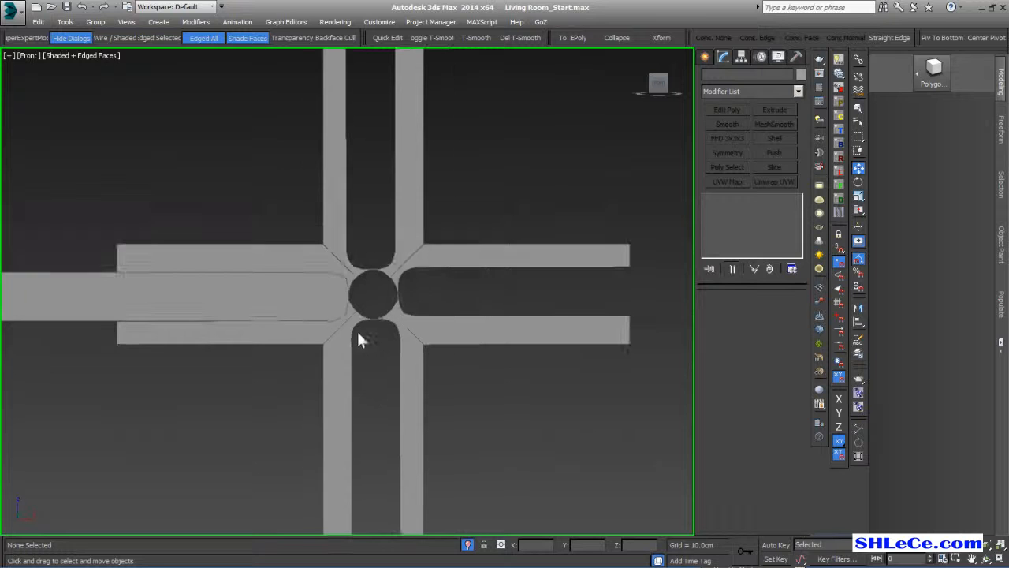
# - In a perspective view, select all four clip pieces without the shelf and move them along Y by about 6.5 cm
pyautogui.click(251, 261)
pyautogui.keyDown('alt'); pyautogui.moveTo(218, 324); pyautogui.dragTo(314, 341, button='middle'); pyautogui.keyUp('alt')
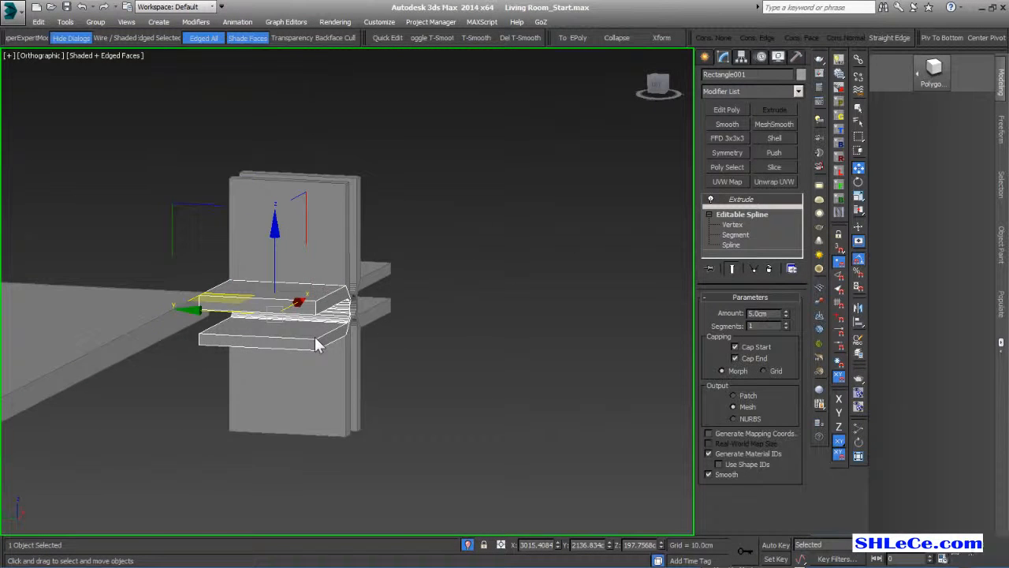
pyautogui.press('p')
pyautogui.scroll(-3, 319, 343)
pyautogui.scroll(-3, 325, 344)
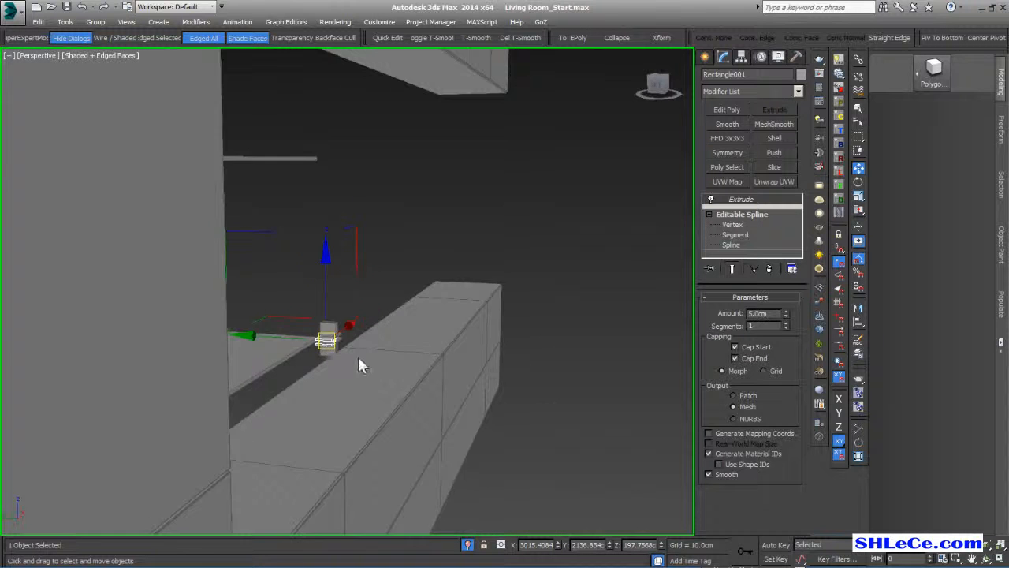
pyautogui.keyDown('alt'); pyautogui.moveTo(326, 344); pyautogui.dragTo(334, 347, button='middle'); pyautogui.keyUp('alt')
pyautogui.scroll(2, 333, 347)
pyautogui.click(435, 331)
pyautogui.moveTo(302, 404); pyautogui.dragTo(246, 410)
pyautogui.keyDown('alt'); pyautogui.click(253, 334); pyautogui.keyUp('alt')
pyautogui.keyDown('alt'); pyautogui.moveTo(253, 334); pyautogui.dragTo(265, 334, button='middle'); pyautogui.keyUp('alt')
pyautogui.moveTo(266, 328); pyautogui.dragTo(224, 311)
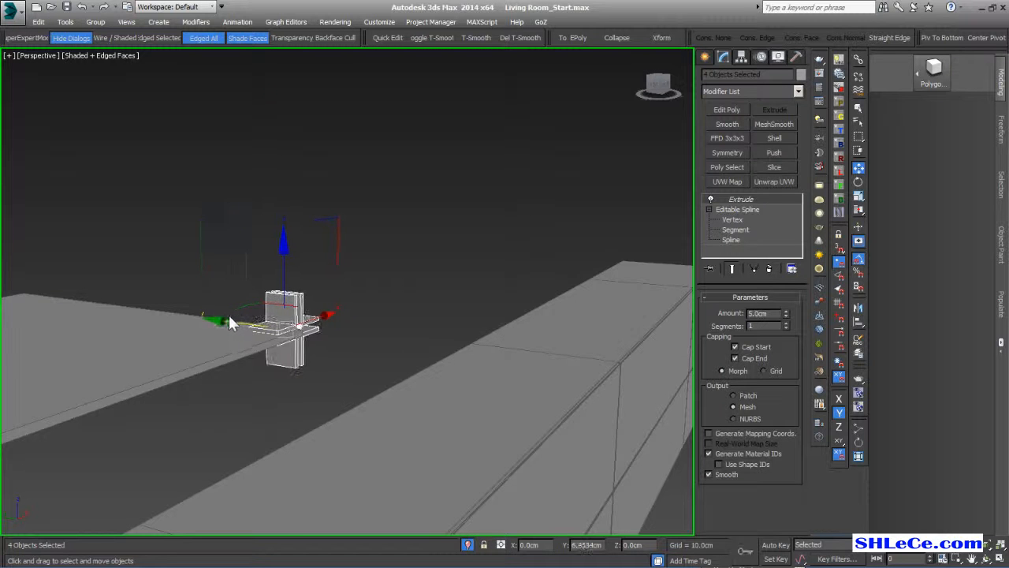
# - Rotate the shelf held by the clip 180 degrees about Y, cloning it as one instance
pyautogui.scroll(8, 237, 314)
pyautogui.moveTo(358, 345); pyautogui.dragTo(311, 313, button='middle')
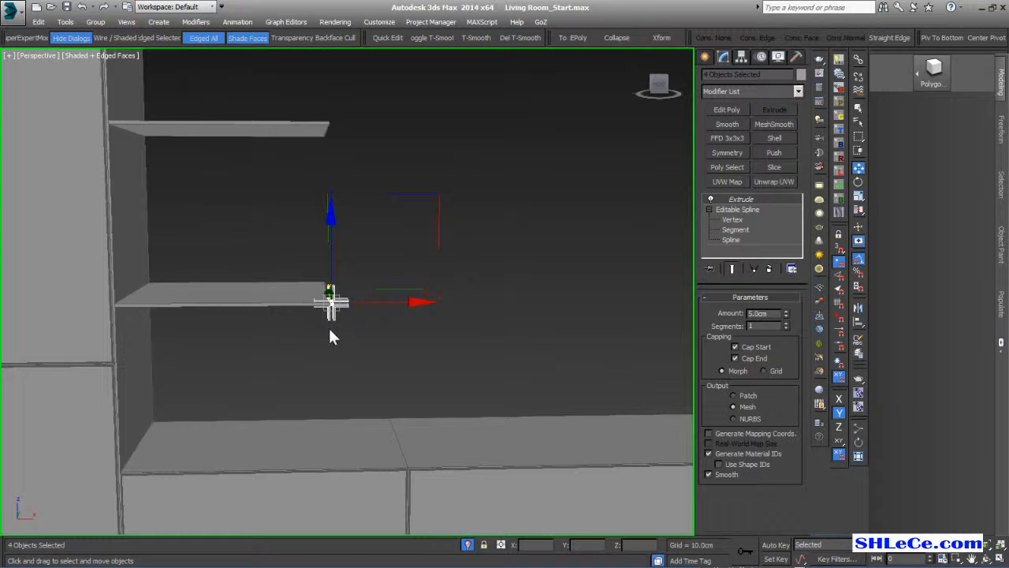
pyautogui.click(256, 298)
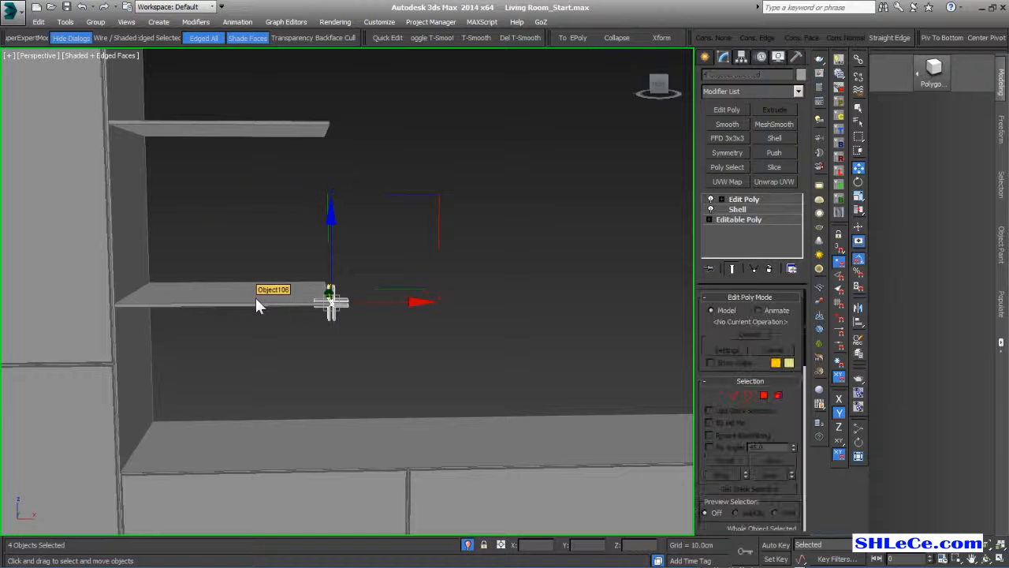
pyautogui.press('e')
pyautogui.moveTo(266, 218)
pyautogui.mouseDown()
pyautogui.moveTo(451, 268)
pyautogui.moveTo(680, 463)
pyautogui.moveTo(591, 410)
pyautogui.mouseUp()
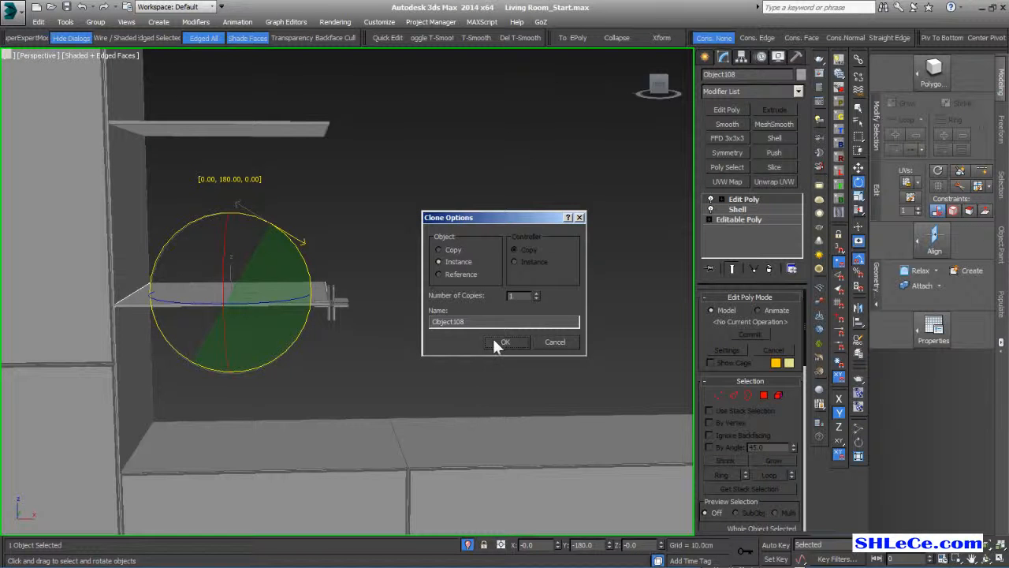
pyautogui.click(505, 341)
# - Move the cloned shelf along X until its rounded end fits into the clip's opposite slot
pyautogui.press('w')
pyautogui.moveTo(287, 297)
pyautogui.mouseDown()
pyautogui.moveTo(506, 294)
pyautogui.moveTo(492, 297)
pyautogui.mouseUp()
pyautogui.scroll(6, 377, 312)
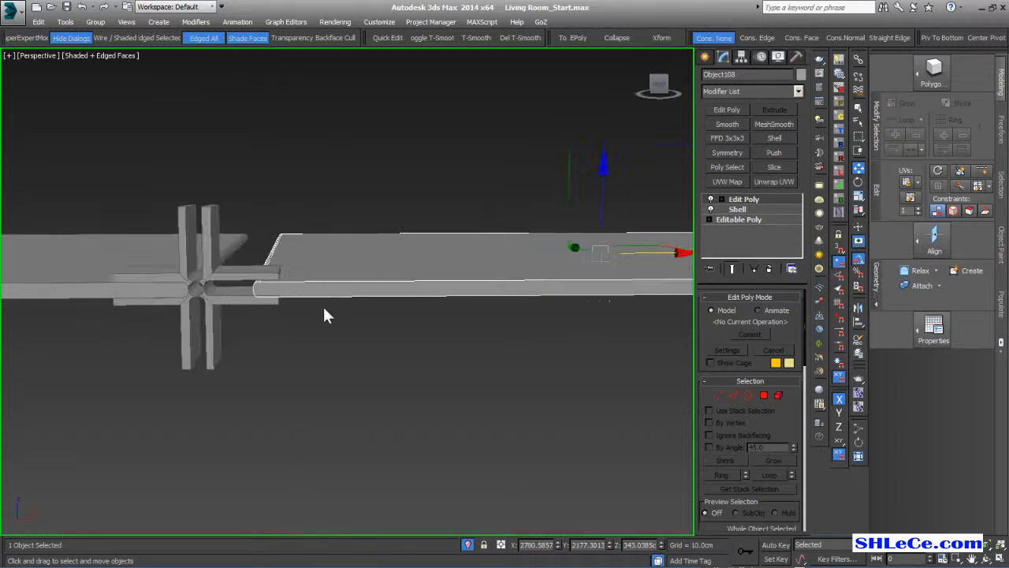
pyautogui.moveTo(662, 255); pyautogui.dragTo(631, 254)
# - Make the cloned shelf unique and add a Symmetry modifier mirrored on the X axis
pyautogui.scroll(-4, 626, 276)
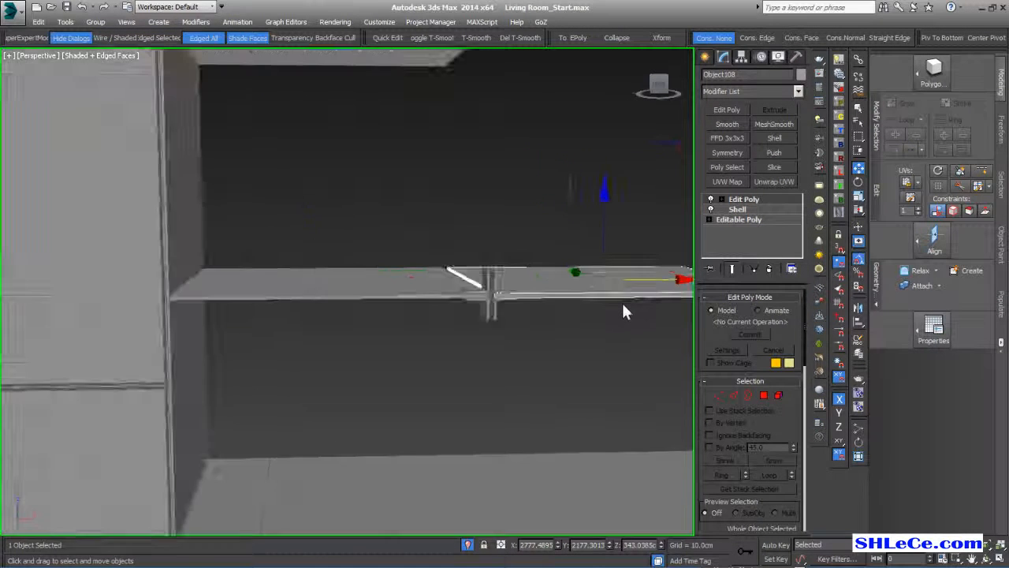
pyautogui.moveTo(622, 308); pyautogui.dragTo(444, 301, button='middle')
pyautogui.scroll(5, 449, 315)
pyautogui.scroll(-4, 473, 330)
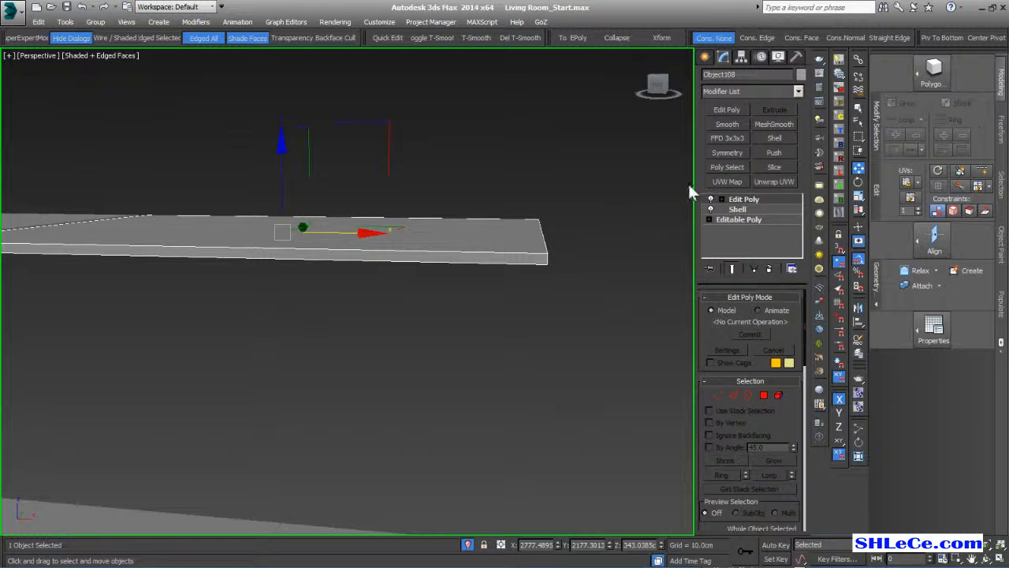
pyautogui.click(755, 267)
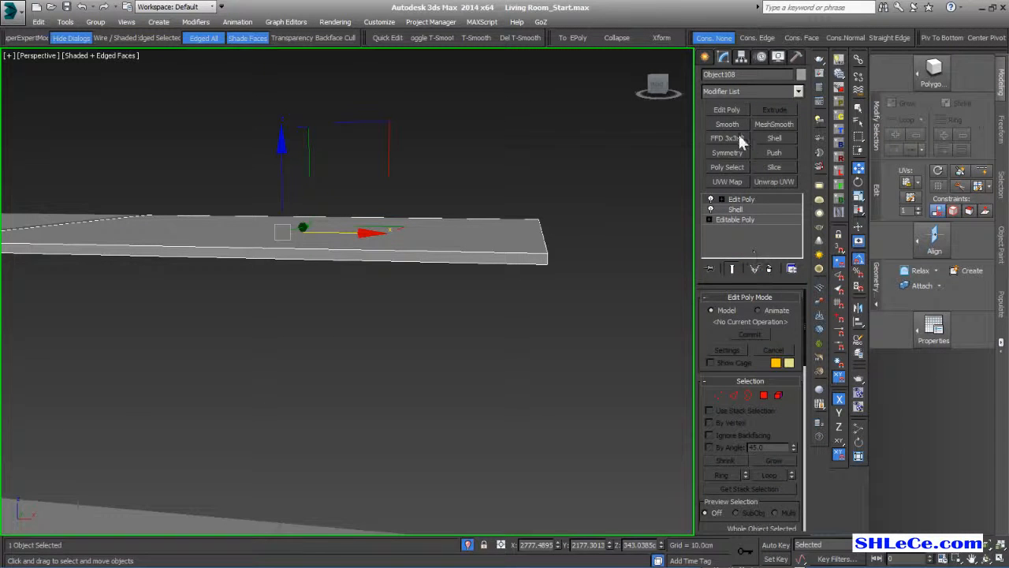
pyautogui.click(727, 152)
pyautogui.scroll(-3, 447, 358)
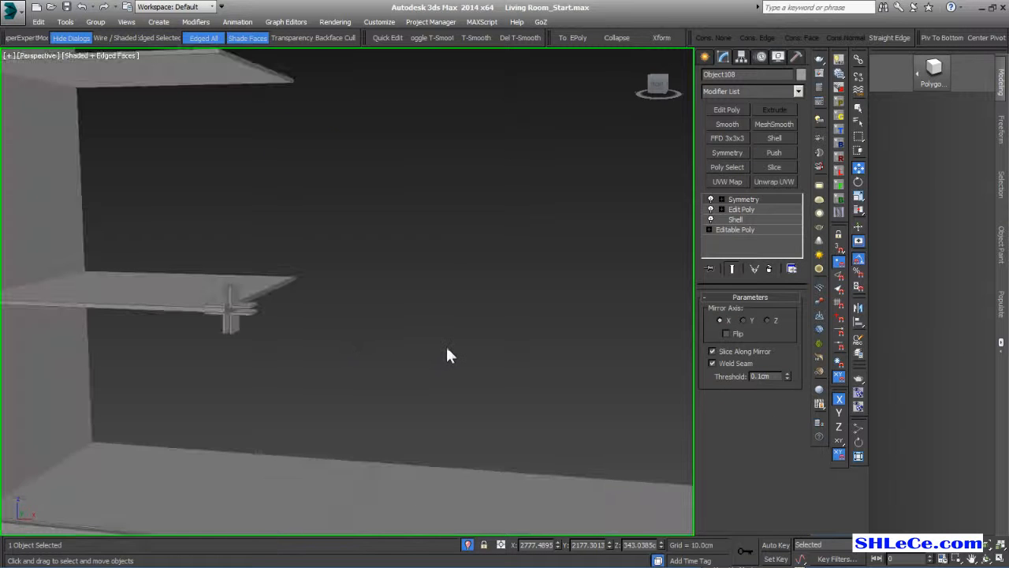
# - Turn on Flip for the Symmetry modifier, isolate the shelf and move the mirror plane along X
pyautogui.click(467, 545)
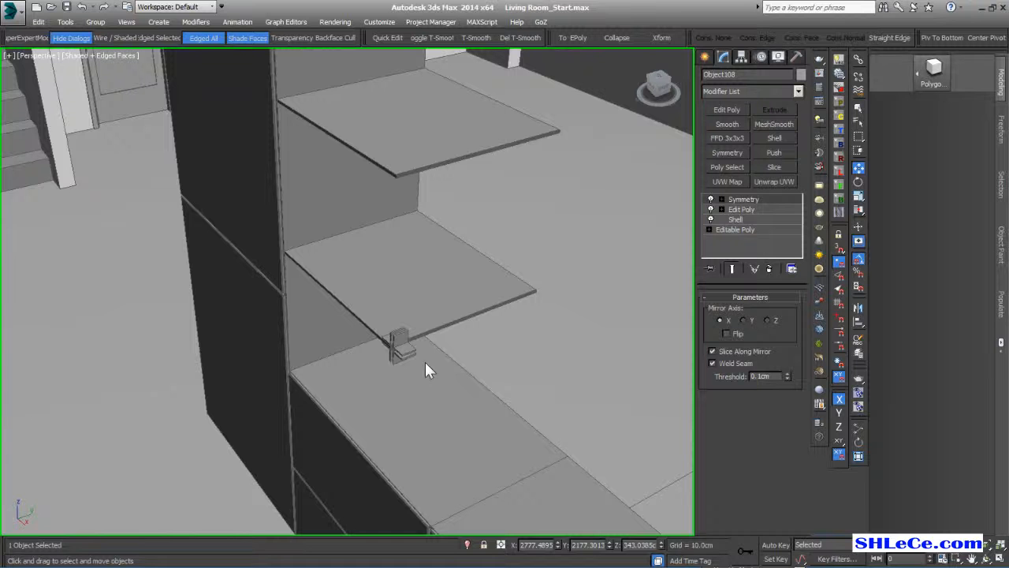
pyautogui.keyDown('alt'); pyautogui.moveTo(441, 371); pyautogui.dragTo(473, 345, button='middle'); pyautogui.keyUp('alt')
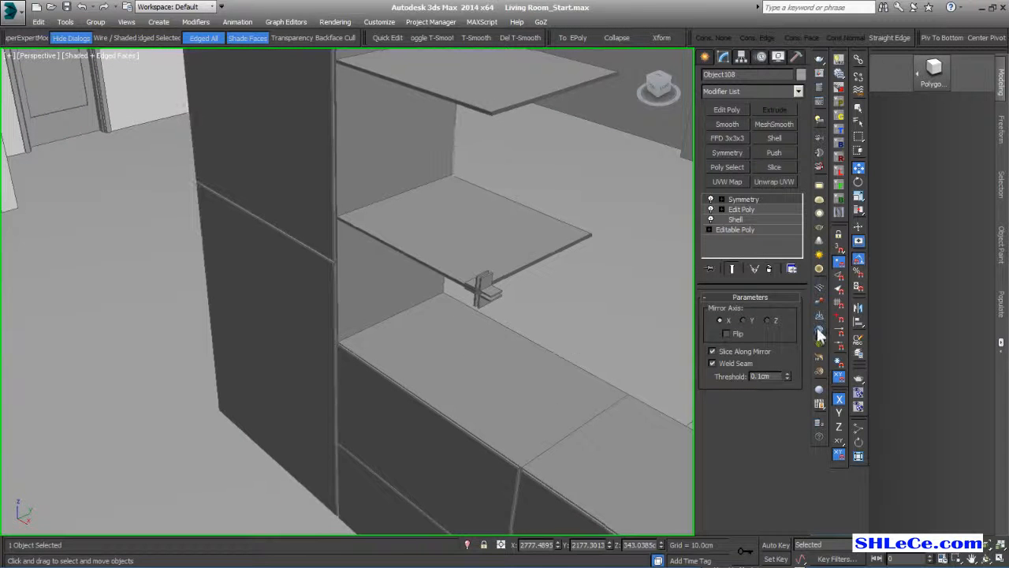
pyautogui.click(725, 334)
pyautogui.keyDown('alt'); pyautogui.moveTo(513, 376); pyautogui.dragTo(371, 285, button='middle'); pyautogui.keyUp('alt')
pyautogui.hotkey('alt', 'q')
pyautogui.moveTo(371, 227); pyautogui.dragTo(503, 233)
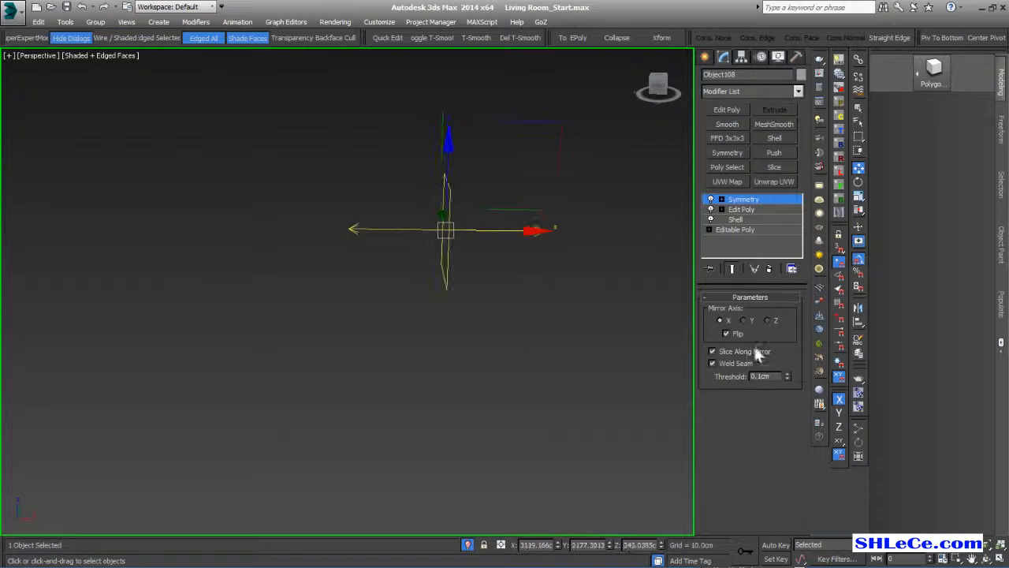
# - With Flip off, move the Symmetry mirror plane back along X and end the shelf's isolation
pyautogui.scroll(5, 448, 236)
pyautogui.moveTo(582, 156); pyautogui.dragTo(525, 156)
pyautogui.scroll(6, 478, 331)
pyautogui.click(470, 544)
# - In the wireframe front view, shift the Symmetry mirror plane about -4.8 cm along X, and return to a shaded perspective view of the shelf
pyautogui.press('f')
pyautogui.scroll(-5, 383, 379)
pyautogui.scroll(-2, 383, 376)
pyautogui.press('F3')
pyautogui.moveTo(378, 335); pyautogui.dragTo(346, 114, button='middle')
pyautogui.scroll(4, 345, 114)
pyautogui.scroll(2, 408, 206)
pyautogui.moveTo(407, 207); pyautogui.dragTo(417, 307, button='middle')
pyautogui.scroll(-1, 413, 263)
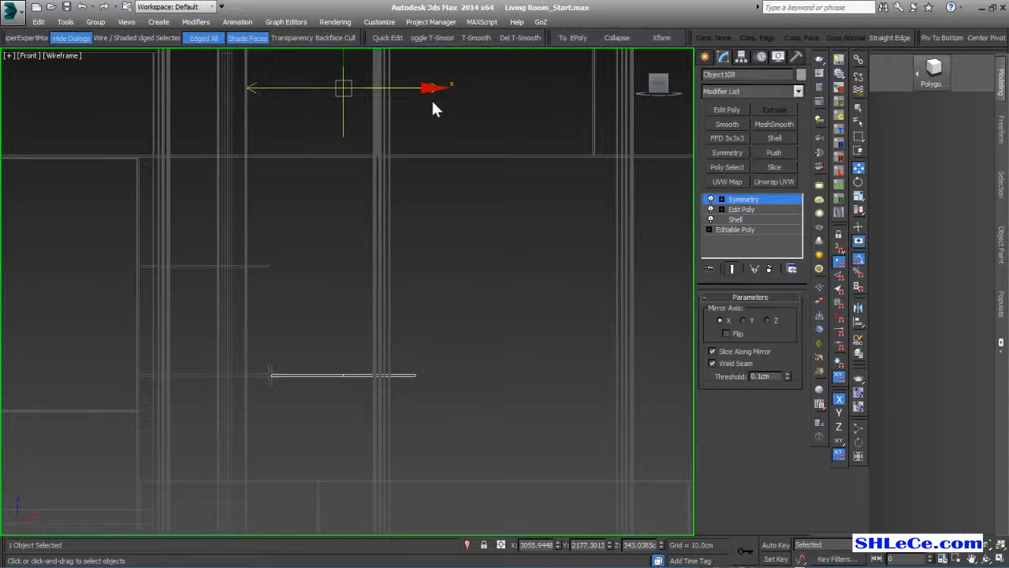
pyautogui.moveTo(421, 93); pyautogui.dragTo(411, 92)
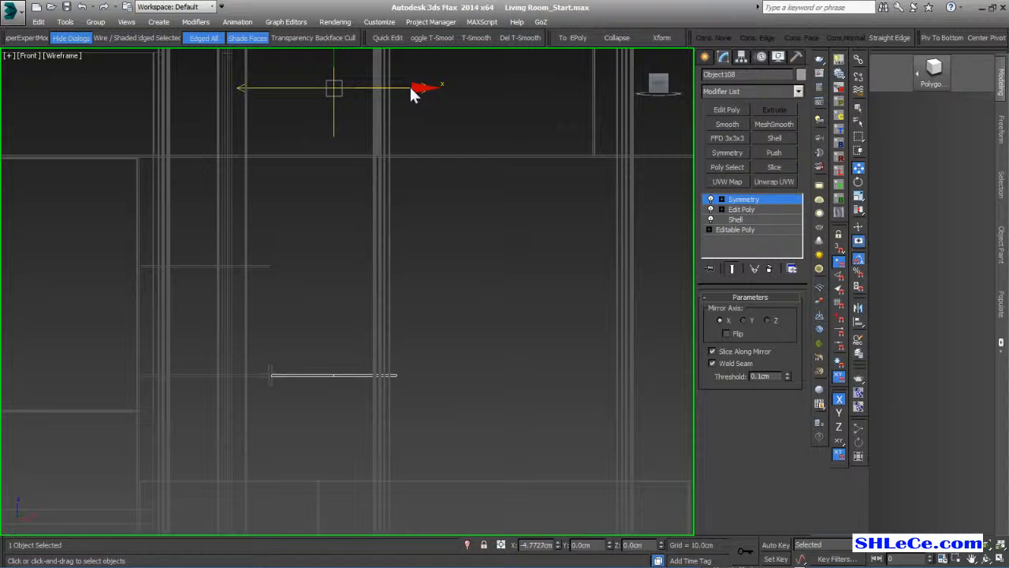
pyautogui.press('z')
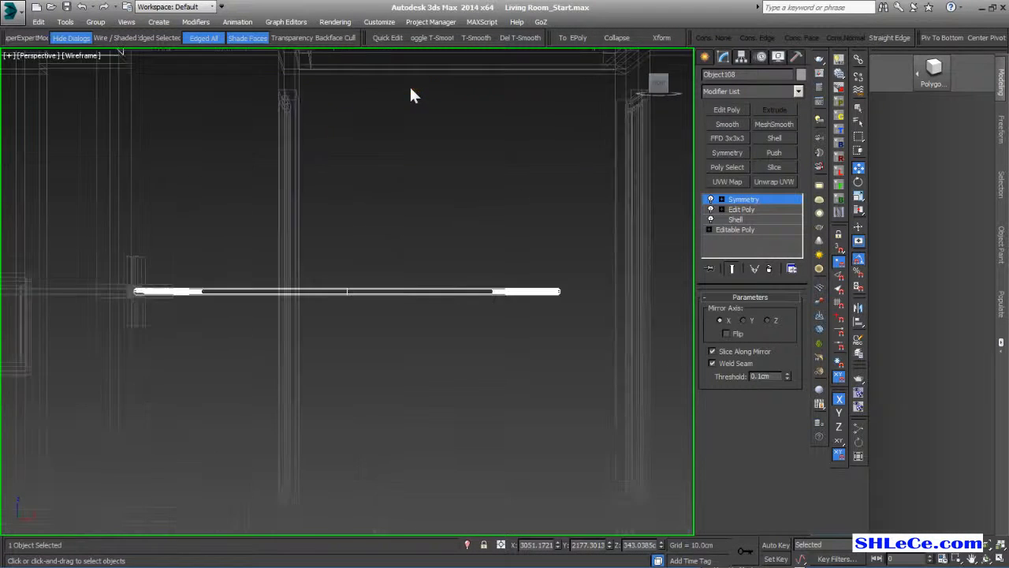
pyautogui.press('F3')
pyautogui.press('p')
pyautogui.keyDown('alt'); pyautogui.moveTo(377, 389); pyautogui.dragTo(392, 388, button='middle'); pyautogui.keyUp('alt')
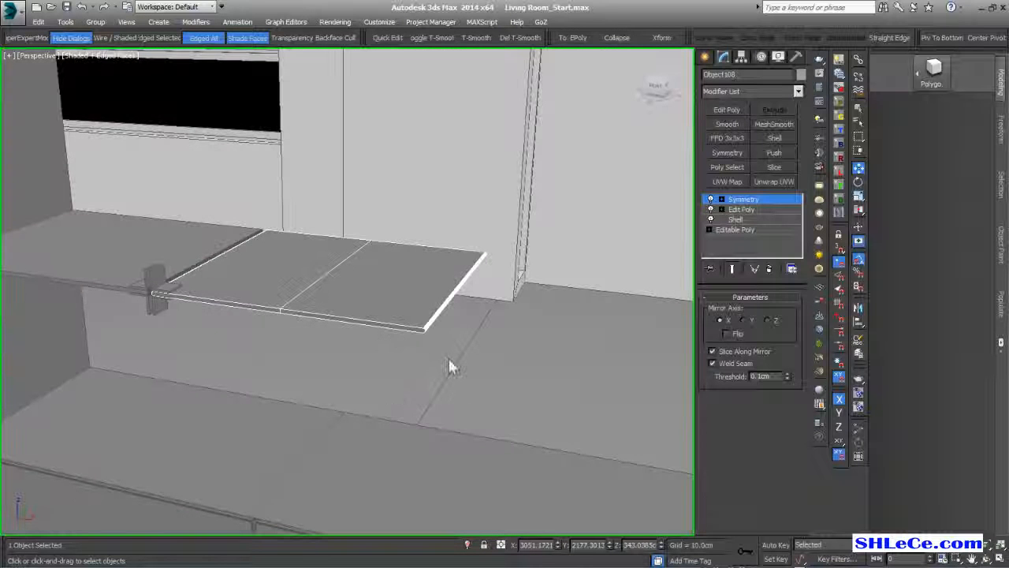
# - Collapse the shelf's Symmetry stack into an Editable Poly and remove the edge loop at its middle seam
pyautogui.rightClick(760, 202)
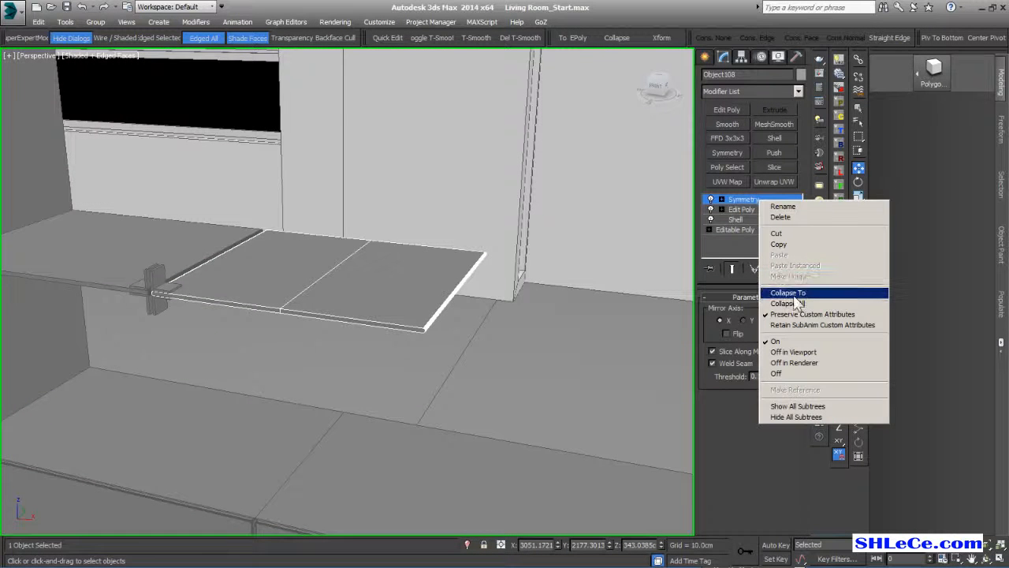
pyautogui.click(793, 293)
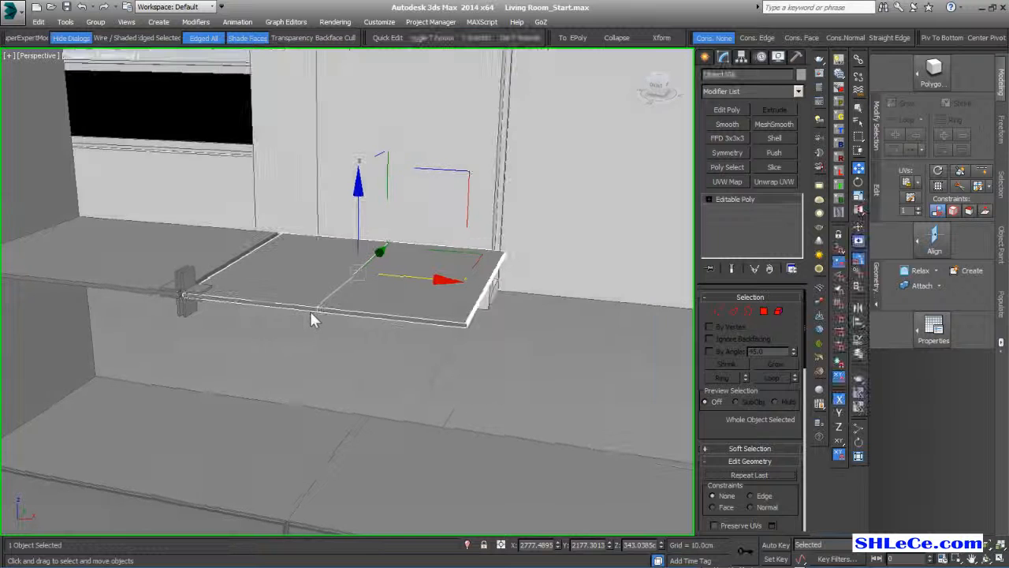
pyautogui.press('2')
pyautogui.doubleClick(340, 283)
pyautogui.hotkey('ctrl', 'BackSpace')
pyautogui.keyDown('ctrl'); pyautogui.keyDown('alt'); pyautogui.moveTo(487, 306); pyautogui.dragTo(181, 300, button='middle'); pyautogui.keyUp('alt'); pyautogui.keyUp('ctrl')
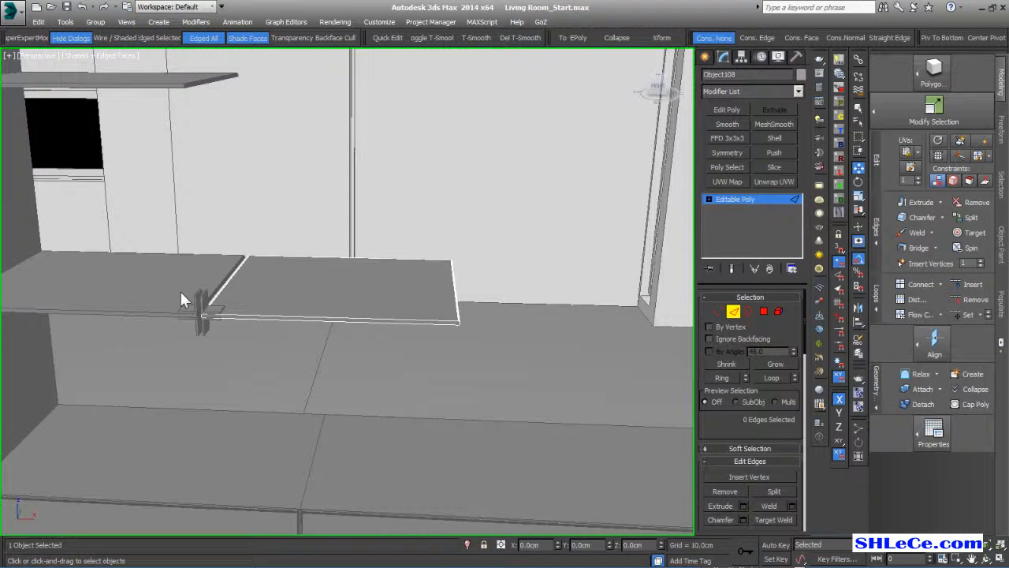
pyautogui.click(731, 314)
# - Rotate the extended shelf -90 degrees about Y while cloning it as one Instance to make a vertical panel
pyautogui.keyDown('alt'); pyautogui.moveTo(100, 322); pyautogui.dragTo(367, 355, button='middle'); pyautogui.keyUp('alt')
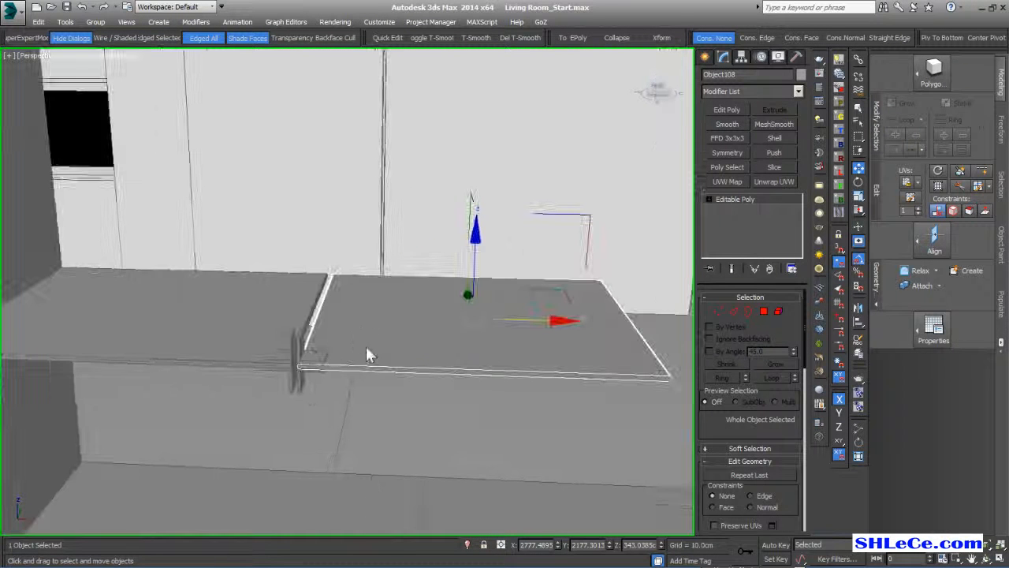
pyautogui.press('e')
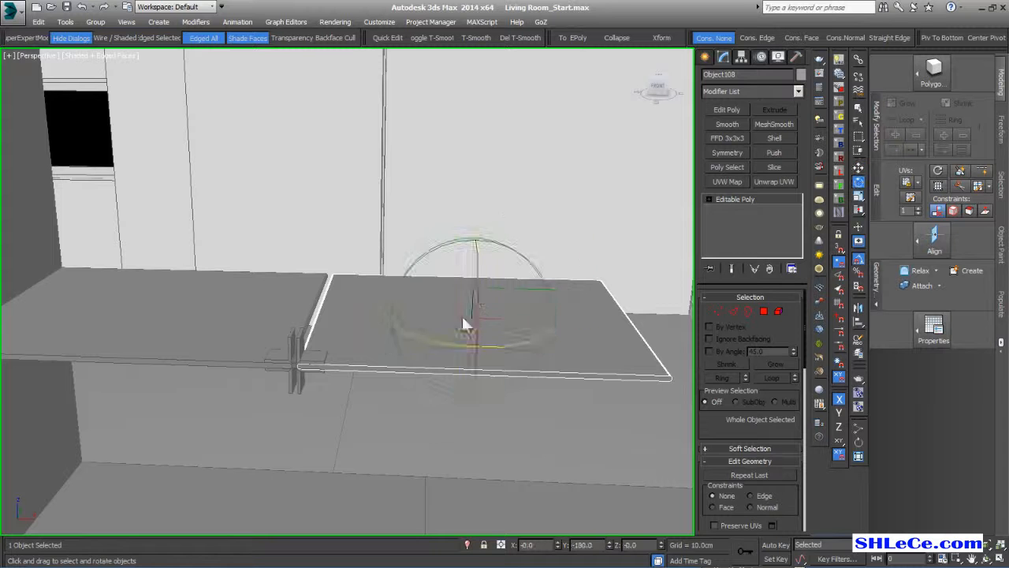
pyautogui.moveTo(426, 262)
pyautogui.keyDown('shift'); pyautogui.mouseDown()
pyautogui.moveTo(507, 232)
pyautogui.moveTo(741, 223)
pyautogui.mouseUp(); pyautogui.keyUp('shift')
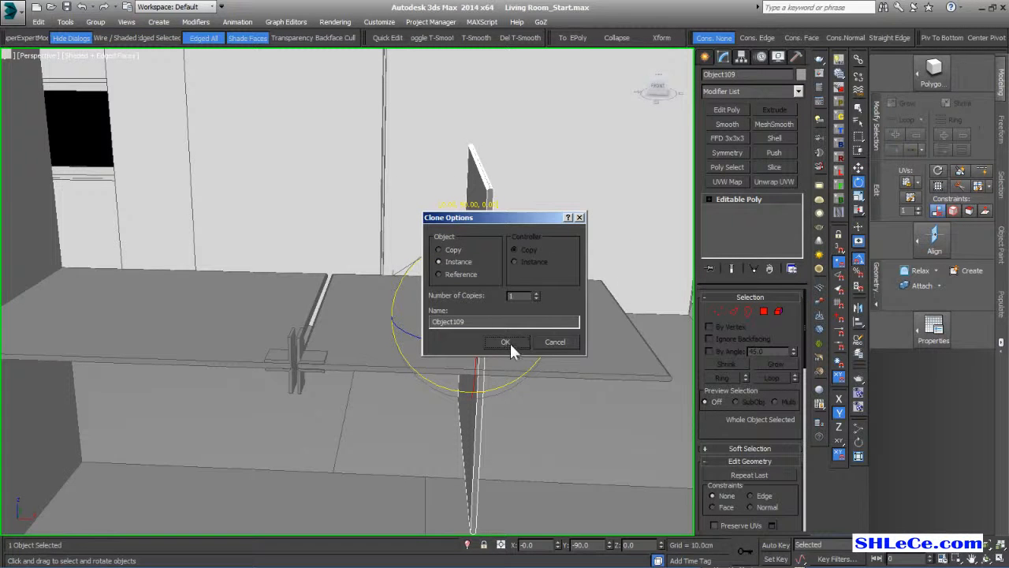
pyautogui.click(505, 342)
# - Move the vertical panel into the clip's upper slot, at about X 3164.2 cm and Z 503.7 cm
pyautogui.press('w')
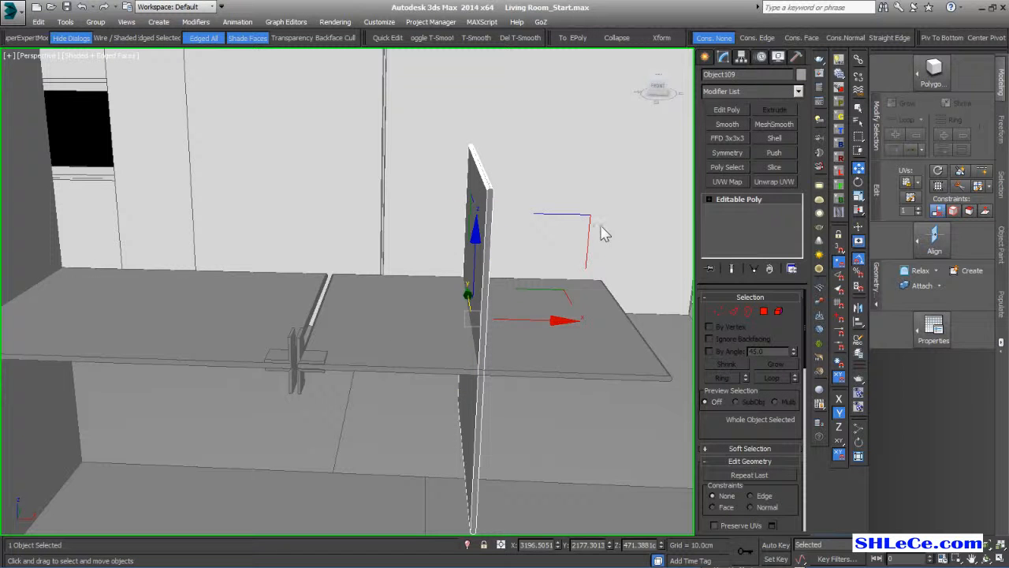
pyautogui.moveTo(588, 228); pyautogui.dragTo(430, 63)
pyautogui.keyDown('alt'); pyautogui.moveTo(354, 310); pyautogui.dragTo(348, 331, button='middle'); pyautogui.keyUp('alt')
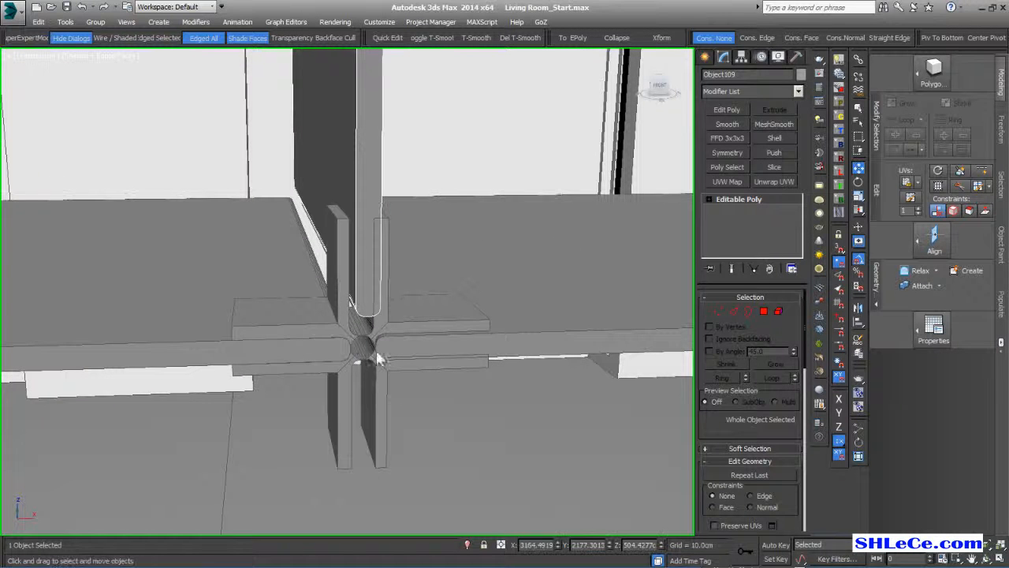
pyautogui.moveTo(559, 546); pyautogui.dragTo(563, 566)
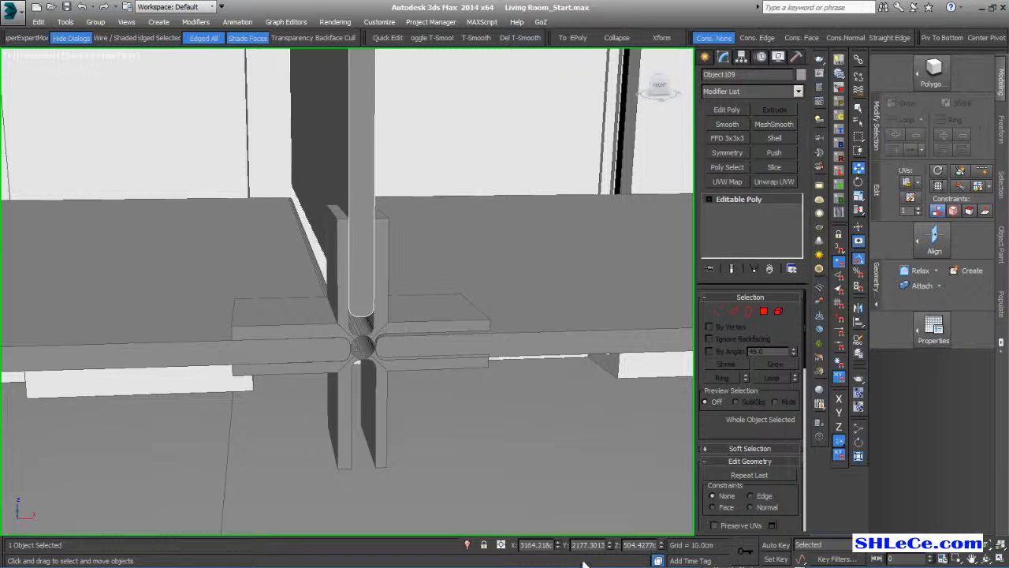
pyautogui.moveTo(662, 550); pyautogui.dragTo(667, 556)
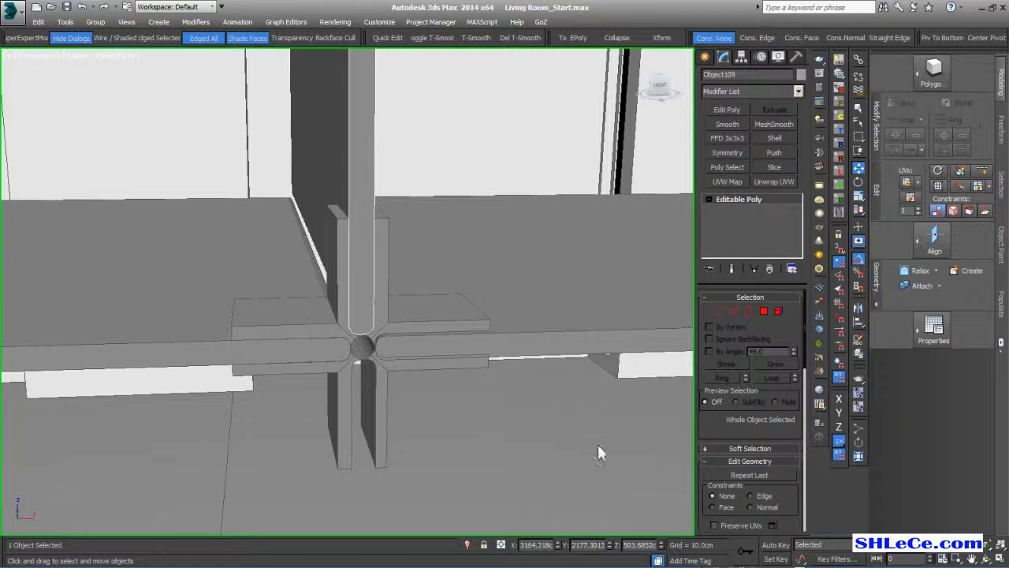
# - Delete the old upper shelf that meets the vertical panel from the left
pyautogui.scroll(-10, 431, 336)
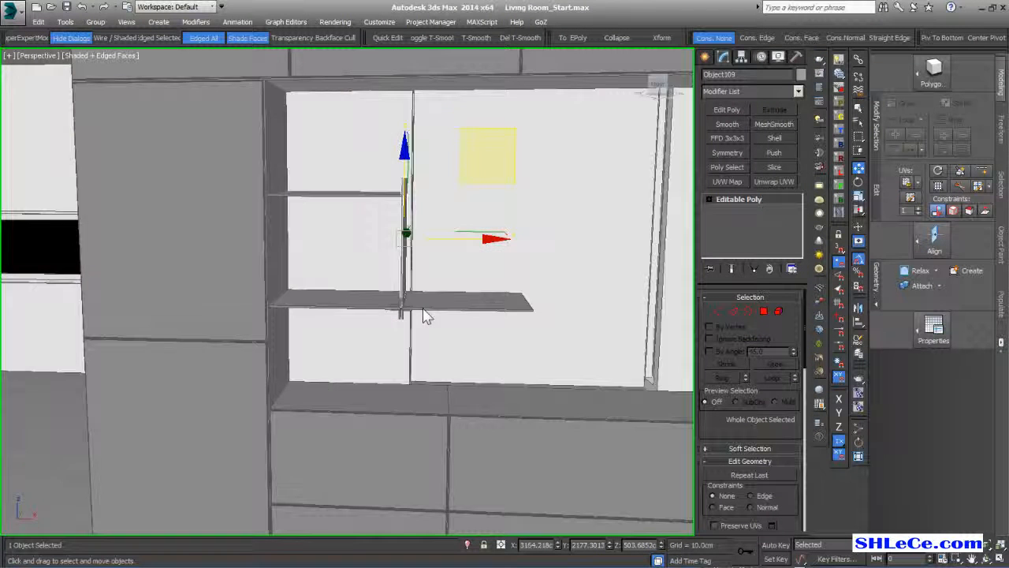
pyautogui.keyDown('alt'); pyautogui.moveTo(423, 309); pyautogui.dragTo(422, 306, button='middle'); pyautogui.keyUp('alt')
pyautogui.keyDown('alt'); pyautogui.moveTo(412, 187); pyautogui.dragTo(401, 224, button='middle'); pyautogui.keyUp('alt')
pyautogui.scroll(5, 408, 193)
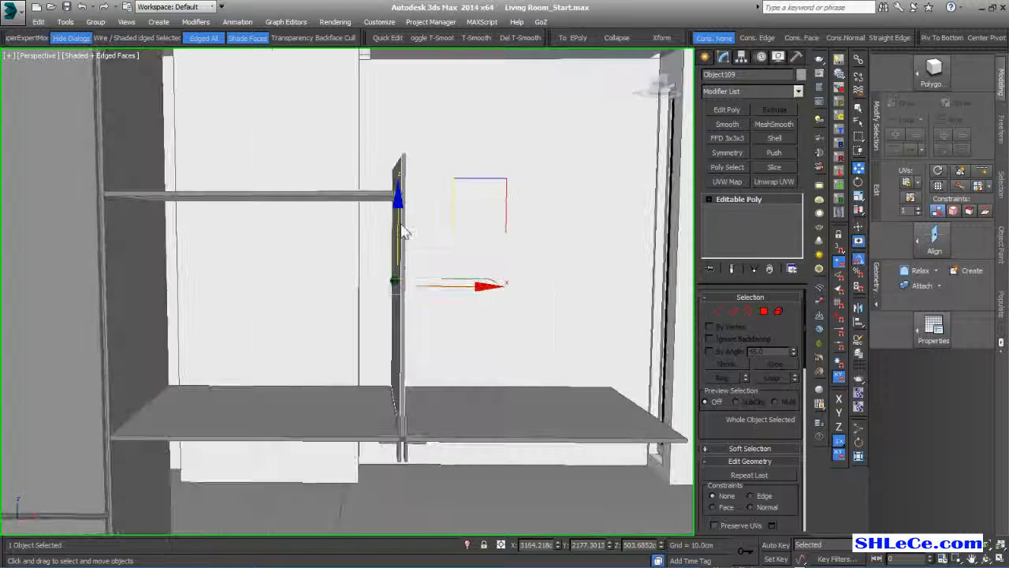
pyautogui.scroll(-6, 401, 228)
pyautogui.scroll(6, 396, 227)
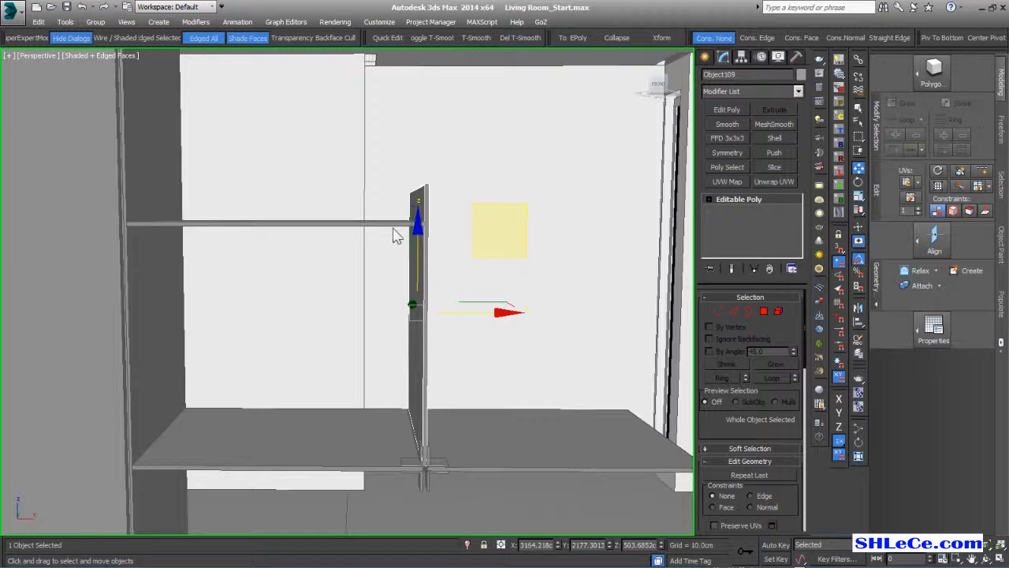
pyautogui.click(381, 231)
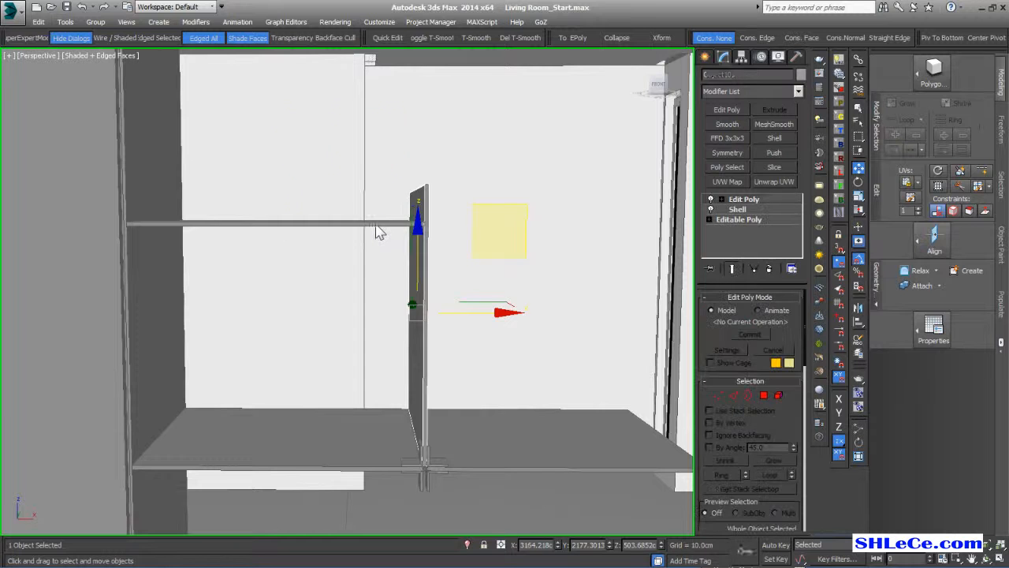
pyautogui.press('Delete')
# - Clone the vertical panel downward along Z to below the horizontal shelves
pyautogui.moveTo(461, 433); pyautogui.dragTo(418, 306, button='middle')
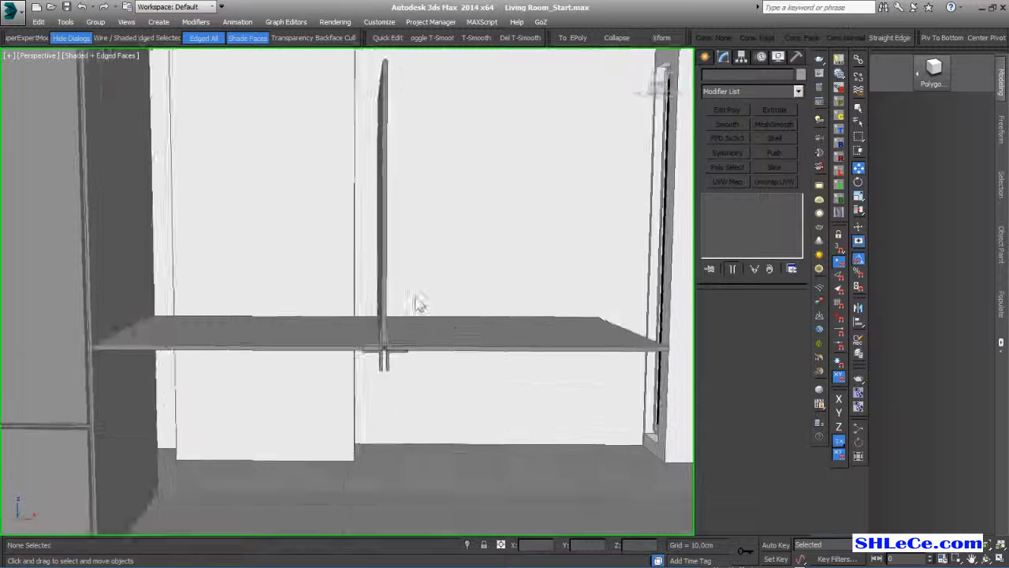
pyautogui.scroll(-3, 400, 269)
pyautogui.click(389, 251)
pyautogui.moveTo(404, 340); pyautogui.dragTo(395, 323, button='middle')
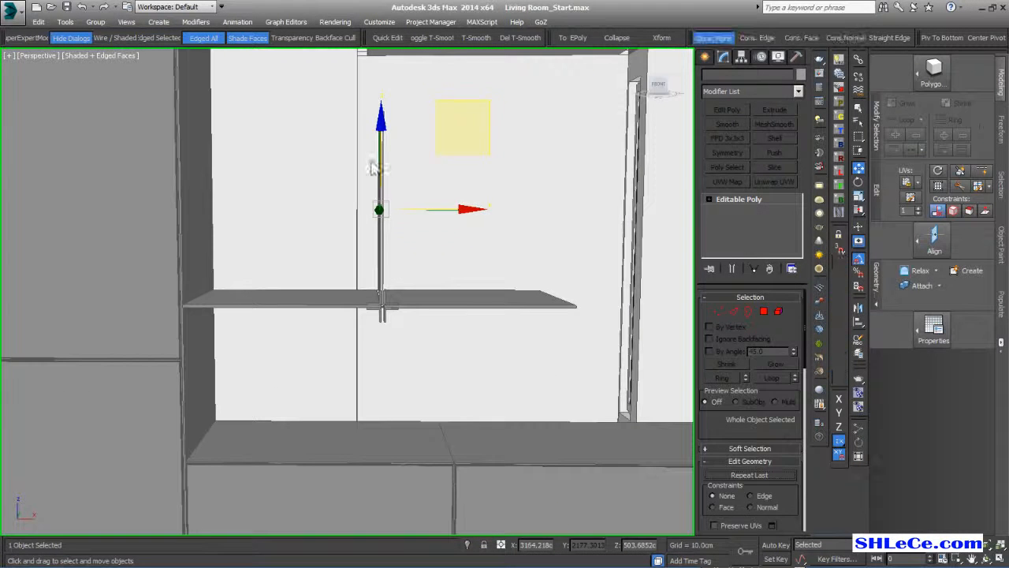
pyautogui.keyDown('shift'); pyautogui.moveTo(383, 157); pyautogui.dragTo(390, 355); pyautogui.keyUp('shift')
pyautogui.press('Return')
# - Raise the lower vertical panel along Z to about 439.2 cm and nudge it along X to fit the clip's lower slot
pyautogui.scroll(5, 385, 345)
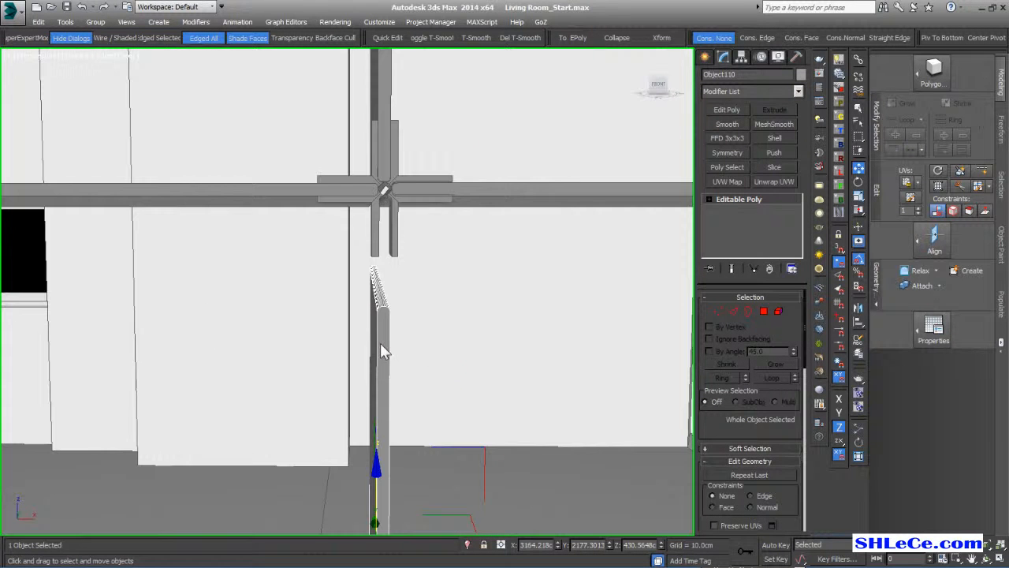
pyautogui.moveTo(377, 505); pyautogui.dragTo(385, 431)
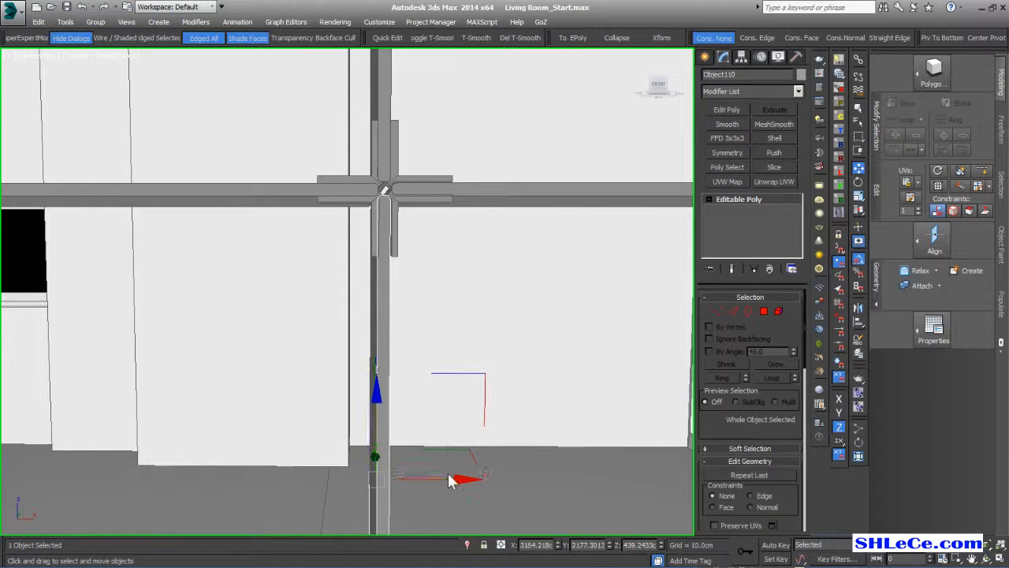
pyautogui.moveTo(449, 488); pyautogui.dragTo(452, 488)
pyautogui.keyDown('alt'); pyautogui.moveTo(433, 436); pyautogui.dragTo(420, 402, button='middle'); pyautogui.keyUp('alt')
# - Select the two shelves, both vertical panels and the four clip parts, isolate them and show them in the front view
pyautogui.scroll(-5, 421, 397)
pyautogui.scroll(3, 413, 394)
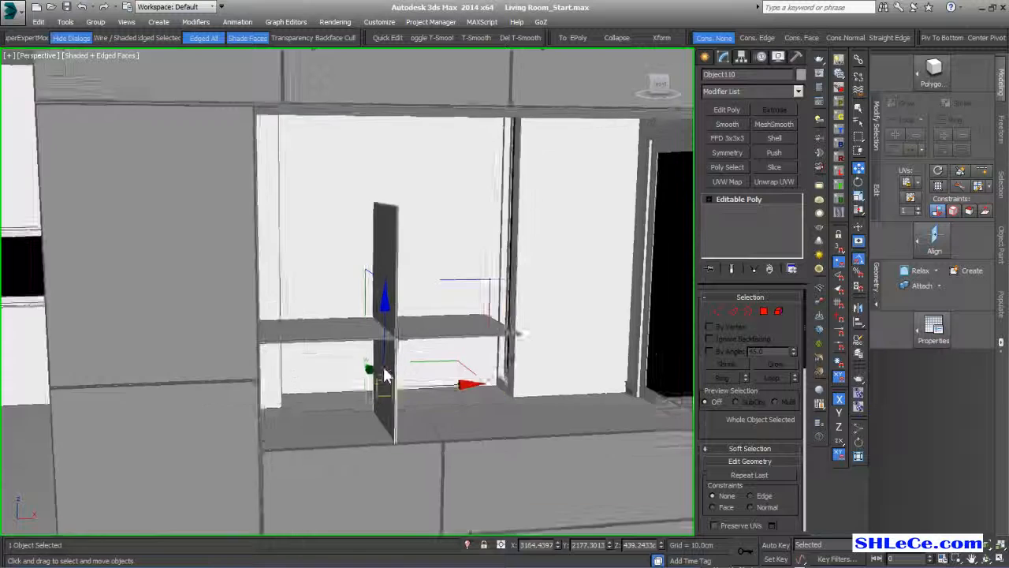
pyautogui.scroll(3, 356, 285)
pyautogui.keyDown('ctrl'); pyautogui.click(359, 277); pyautogui.keyUp('ctrl')
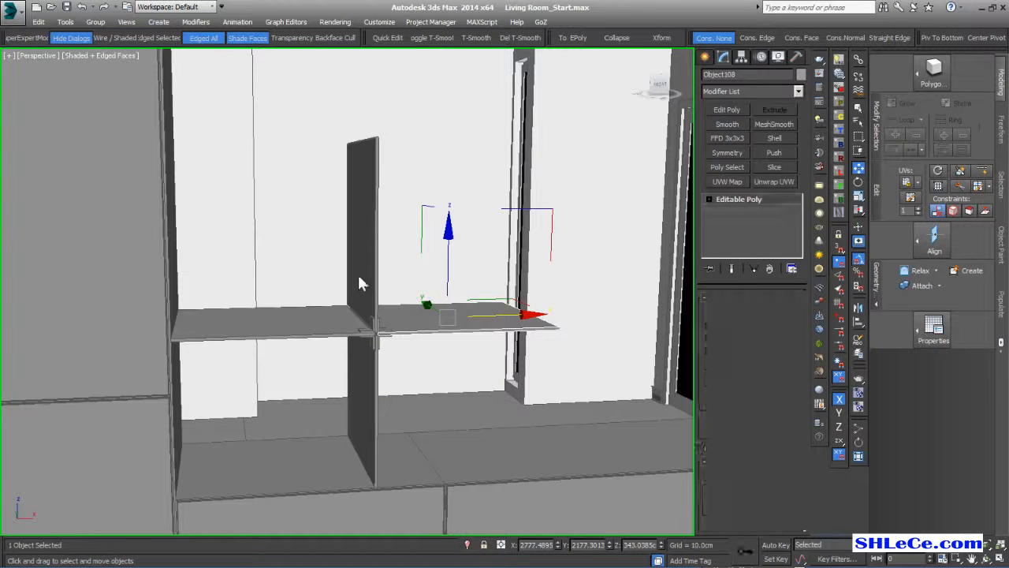
pyautogui.keyDown('ctrl'); pyautogui.click(335, 335); pyautogui.keyUp('ctrl')
pyautogui.keyDown('ctrl'); pyautogui.click(372, 370); pyautogui.keyUp('ctrl')
pyautogui.scroll(3, 373, 338)
pyautogui.scroll(1, 373, 339)
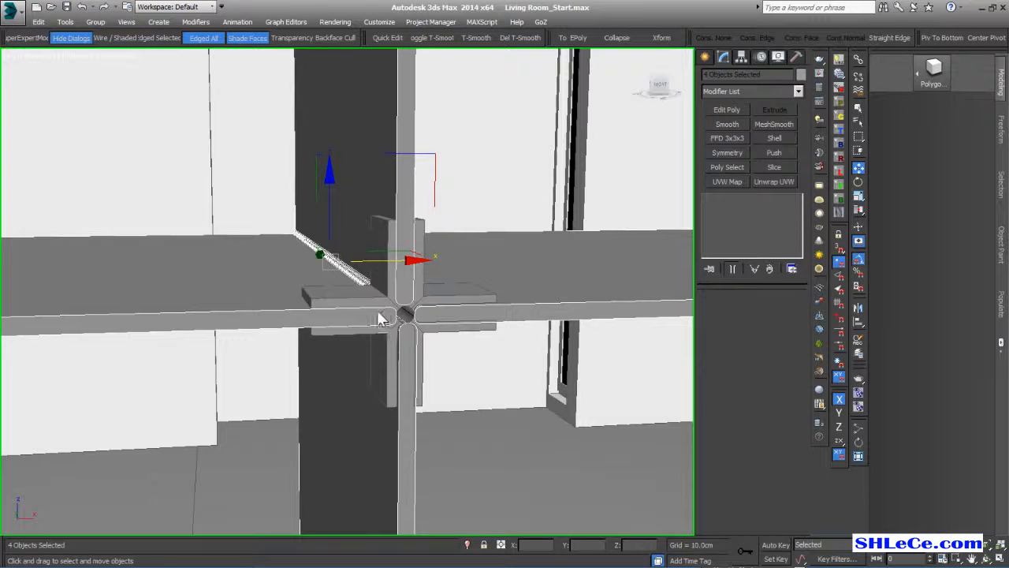
pyautogui.keyDown('ctrl'); pyautogui.click(433, 312); pyautogui.keyUp('ctrl')
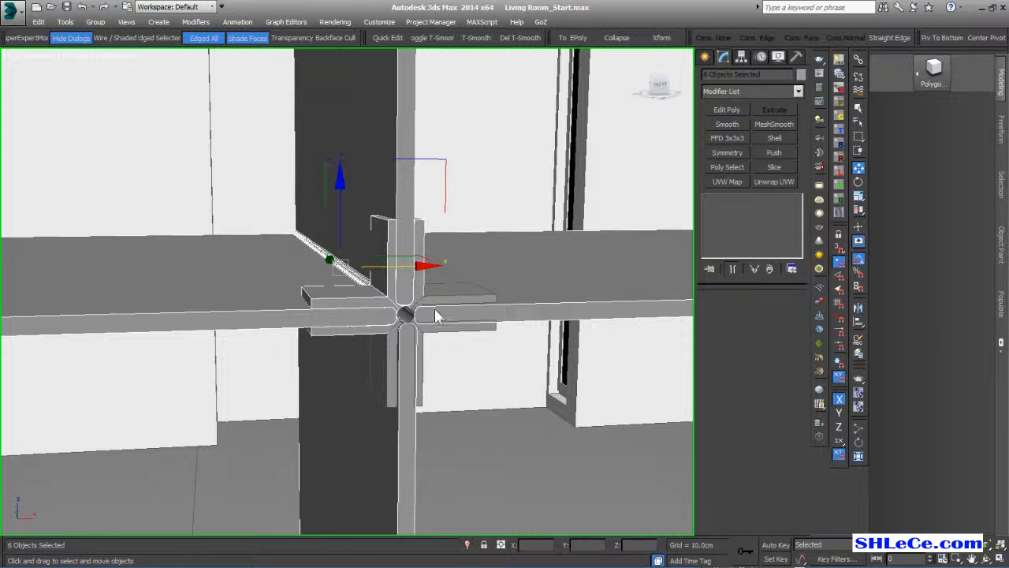
pyautogui.keyDown('ctrl'); pyautogui.click(439, 309); pyautogui.keyUp('ctrl')
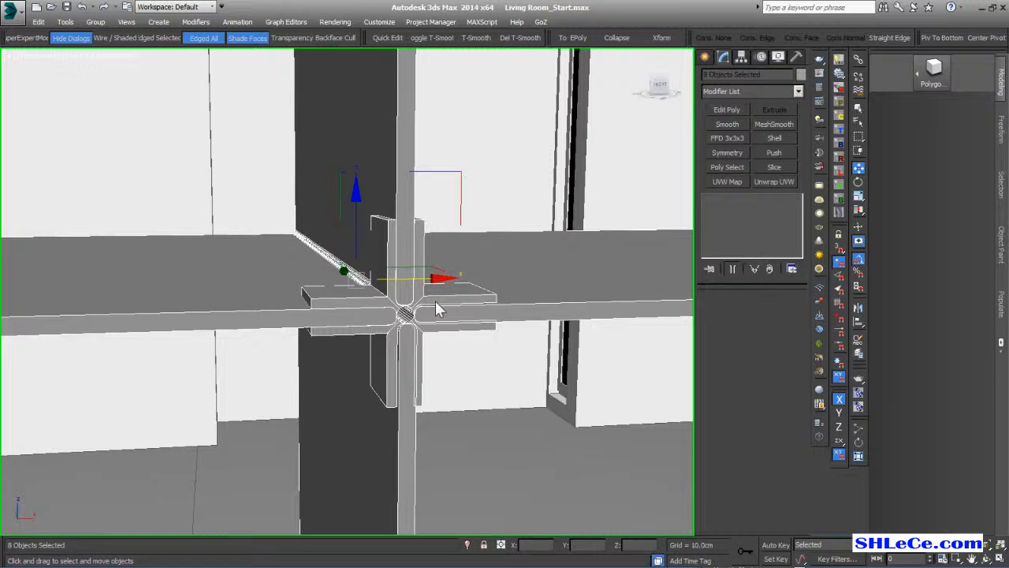
pyautogui.hotkey('alt', 'q')
pyautogui.press('f')
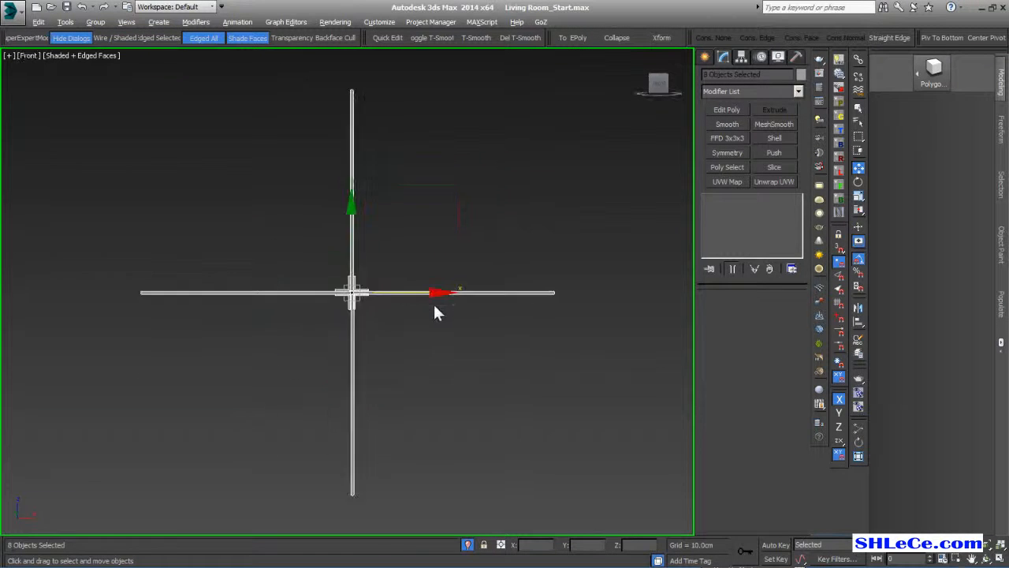
pyautogui.scroll(-2, 407, 335)
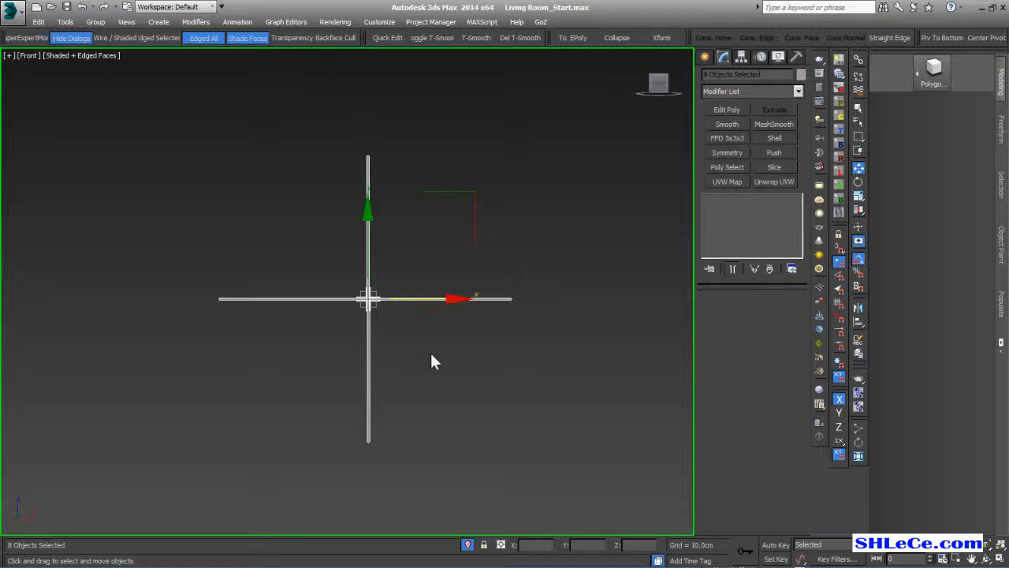
# - Clone the four clip parts together with the upper vertical panel upward along the vertical axis
pyautogui.click(275, 258)
pyautogui.moveTo(347, 266); pyautogui.dragTo(393, 317)
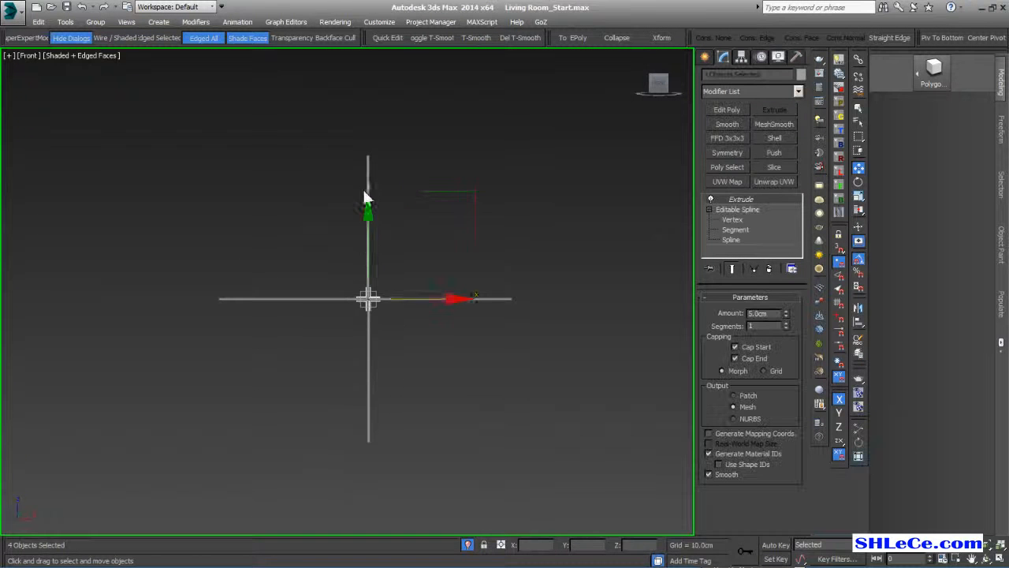
pyautogui.keyDown('ctrl'); pyautogui.click(368, 162); pyautogui.keyUp('ctrl')
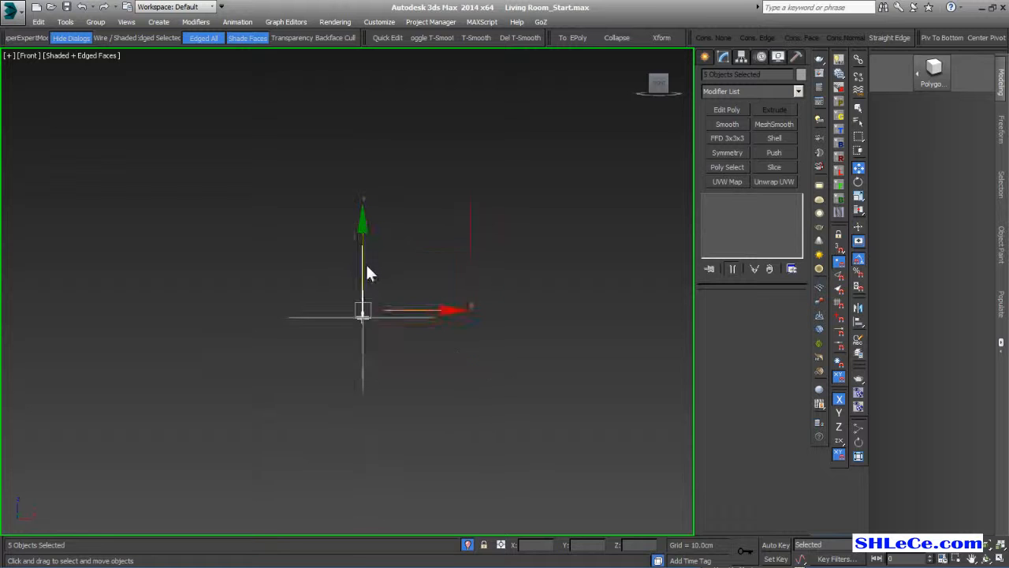
pyautogui.moveTo(361, 272)
pyautogui.keyDown('shift'); pyautogui.mouseDown()
pyautogui.moveTo(376, 181)
pyautogui.moveTo(376, 191)
pyautogui.mouseUp(); pyautogui.keyUp('shift')
pyautogui.press('Return')
# - Lower the cloned clip and panel onto the middle panel's top end and align them with it along X
pyautogui.scroll(6, 369, 234)
pyautogui.scroll(2, 311, 301)
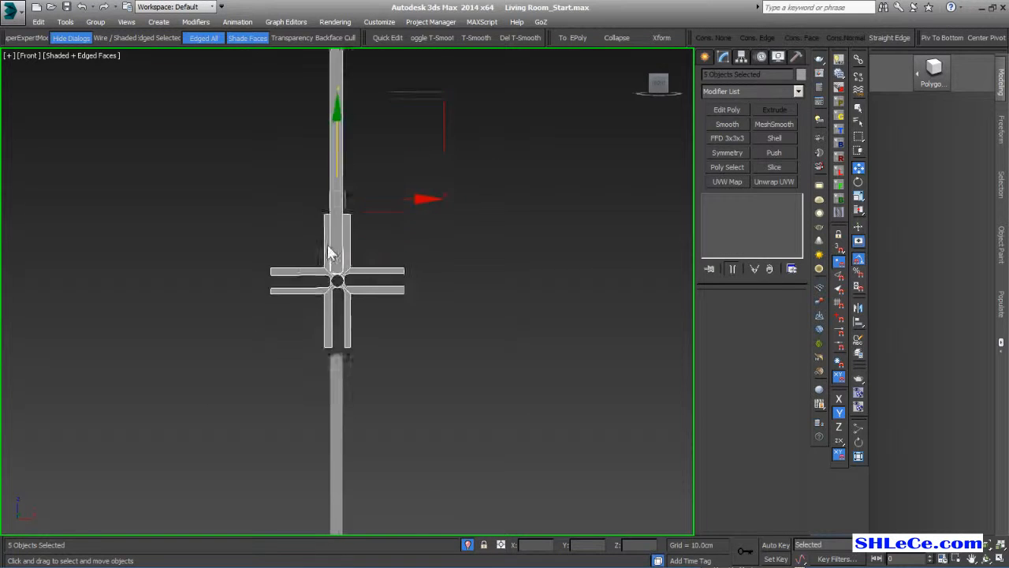
pyautogui.moveTo(342, 140); pyautogui.dragTo(339, 237)
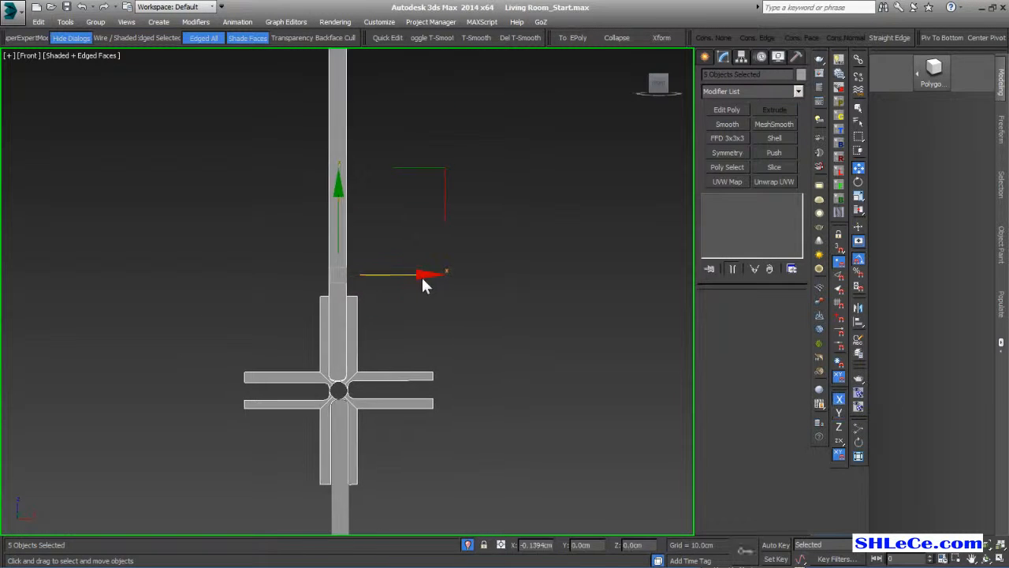
pyautogui.scroll(-4, 421, 276)
pyautogui.scroll(-6, 387, 338)
pyautogui.moveTo(415, 387); pyautogui.dragTo(360, 356, button='middle')
pyautogui.scroll(5, 359, 367)
pyautogui.scroll(-9, 354, 345)
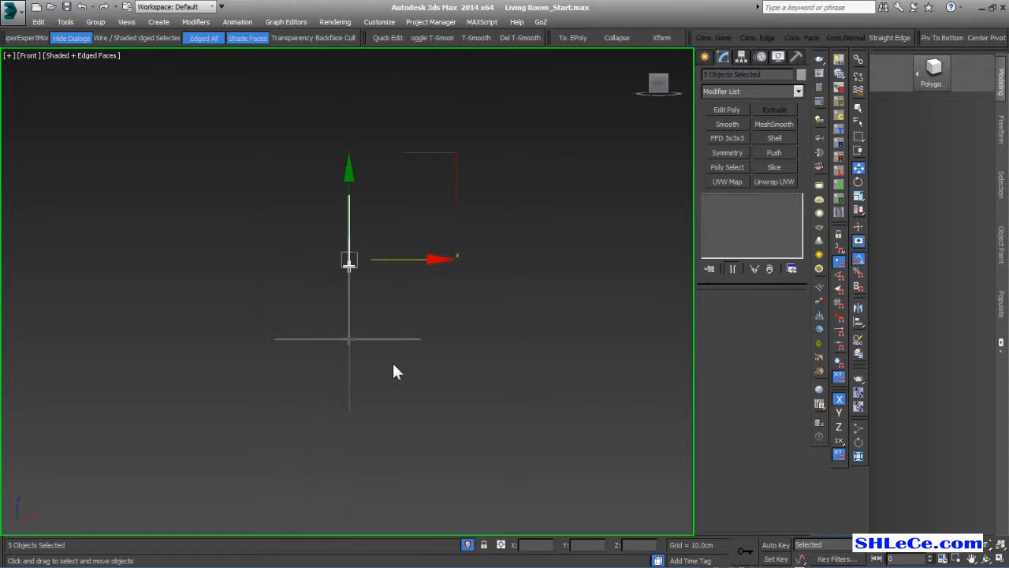
# - Clone both horizontal shelves upward to the height of the upper clip
pyautogui.click(416, 403)
pyautogui.scroll(2, 412, 374)
pyautogui.scroll(4, 394, 362)
pyautogui.moveTo(338, 354); pyautogui.dragTo(410, 378, button='middle')
pyautogui.moveTo(430, 232); pyautogui.dragTo(399, 356)
pyautogui.moveTo(344, 308); pyautogui.dragTo(325, 399, button='middle')
pyautogui.moveTo(226, 407); pyautogui.dragTo(163, 458)
pyautogui.keyDown('shift'); pyautogui.moveTo(287, 342); pyautogui.dragTo(292, 135); pyautogui.keyUp('shift')
pyautogui.press('Return')
# - Align the cloned shelves with the upper clip's side slots, adjusting the right shelf separately
pyautogui.scroll(5, 293, 155)
pyautogui.scroll(2, 308, 251)
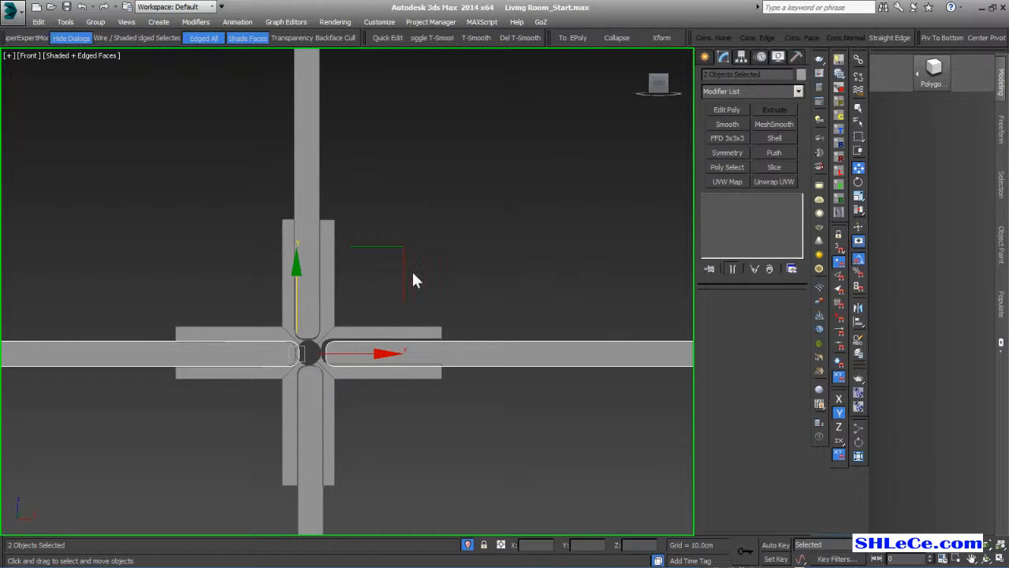
pyautogui.moveTo(402, 271); pyautogui.dragTo(397, 272)
pyautogui.click(539, 416)
pyautogui.moveTo(531, 361); pyautogui.dragTo(485, 356)
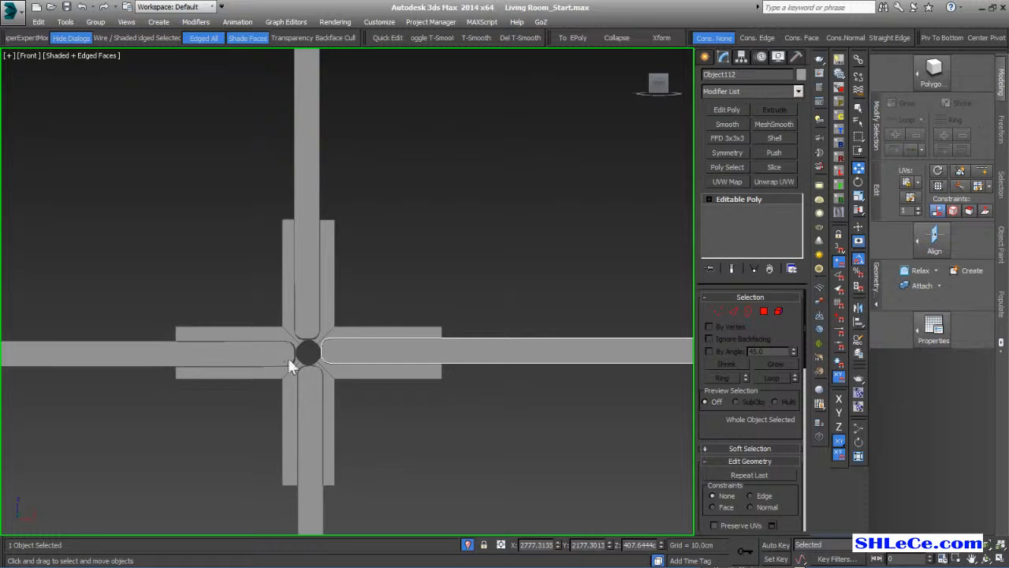
pyautogui.click(518, 465)
pyautogui.scroll(-8, 495, 420)
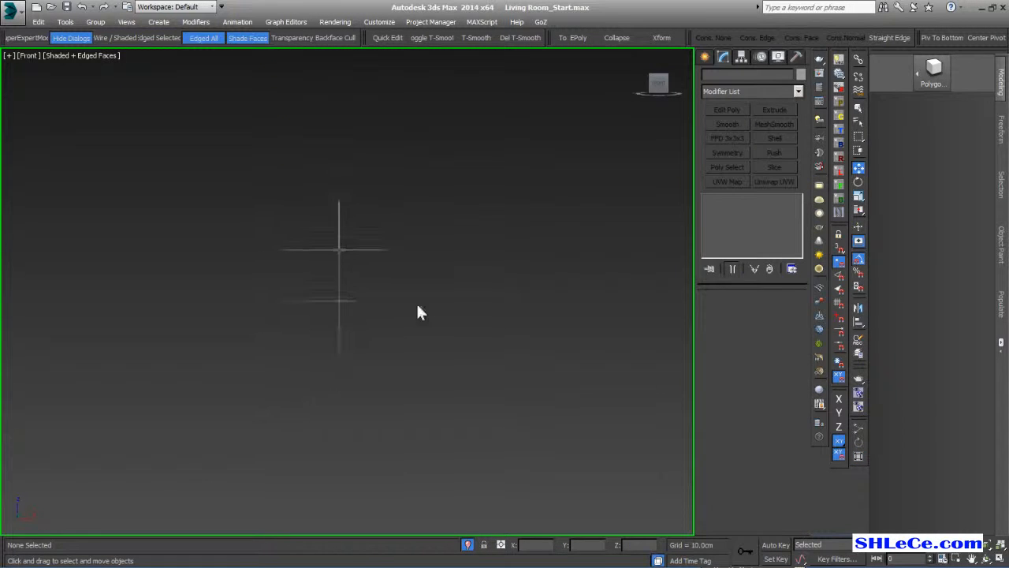
pyautogui.scroll(3, 327, 254)
pyautogui.moveTo(483, 364); pyautogui.dragTo(484, 365)
pyautogui.moveTo(510, 408); pyautogui.dragTo(360, 335, button='middle')
pyautogui.keyDown('shift'); pyautogui.moveTo(318, 264); pyautogui.dragTo(436, 267); pyautogui.keyUp('shift')
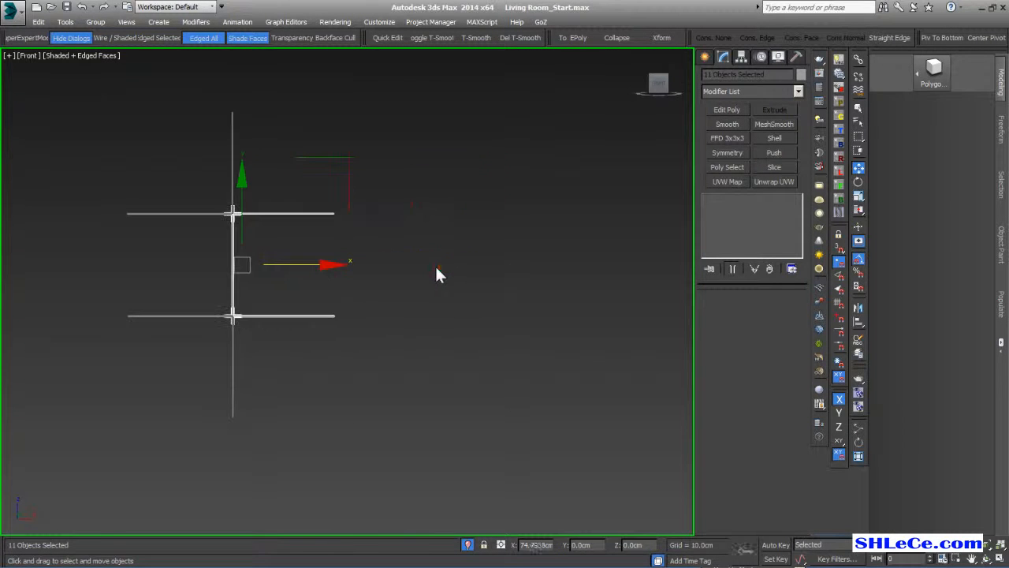
# - Clone the column of clips, vertical panels and right-hand shelves sideways along X and align it with the shelves' free ends
pyautogui.click(346, 470)
pyautogui.moveTo(200, 100); pyautogui.dragTo(433, 451)
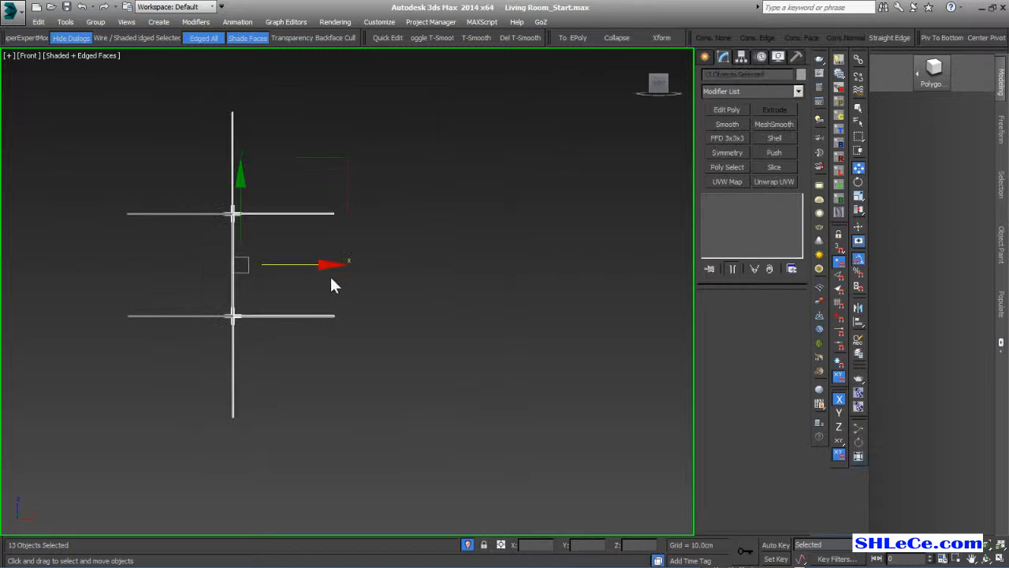
pyautogui.moveTo(319, 265)
pyautogui.keyDown('shift'); pyautogui.mouseDown()
pyautogui.moveTo(455, 265)
pyautogui.moveTo(428, 265)
pyautogui.mouseUp(); pyautogui.keyUp('shift')
pyautogui.press('Return')
pyautogui.scroll(5, 315, 316)
pyautogui.moveTo(304, 333); pyautogui.dragTo(418, 213, button='middle')
pyautogui.scroll(4, 413, 209)
pyautogui.moveTo(417, 114); pyautogui.dragTo(378, 117)
# - Clone the two neighbouring shelving columns together to the right as instances and seat them against the existing shelf ends
pyautogui.scroll(-8, 381, 149)
pyautogui.moveTo(287, 98); pyautogui.dragTo(461, 370)
pyautogui.scroll(4, 383, 274)
pyautogui.keyDown('shift'); pyautogui.moveTo(348, 274); pyautogui.dragTo(546, 279); pyautogui.keyUp('shift')
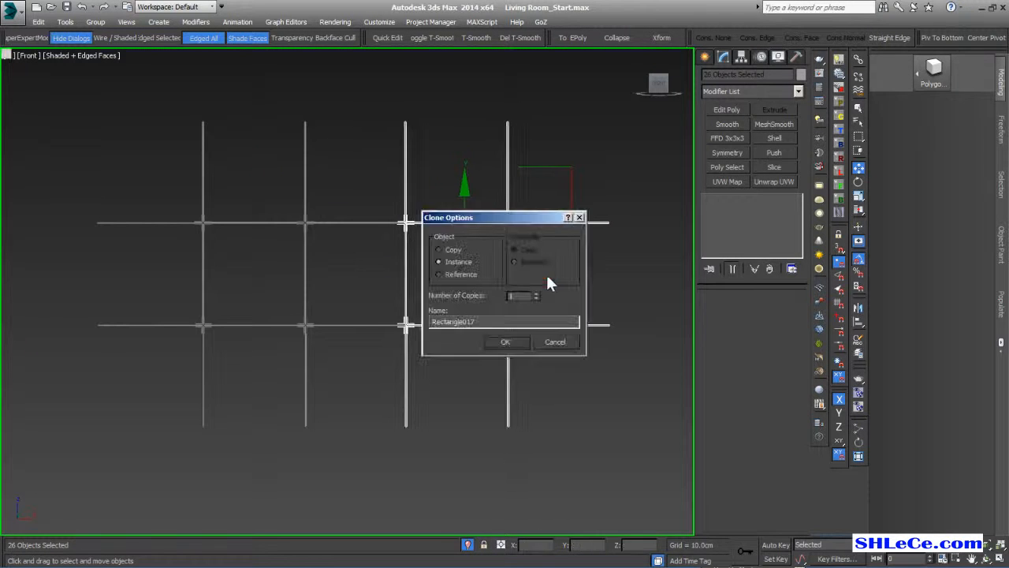
pyautogui.press('Return')
pyautogui.scroll(8, 448, 264)
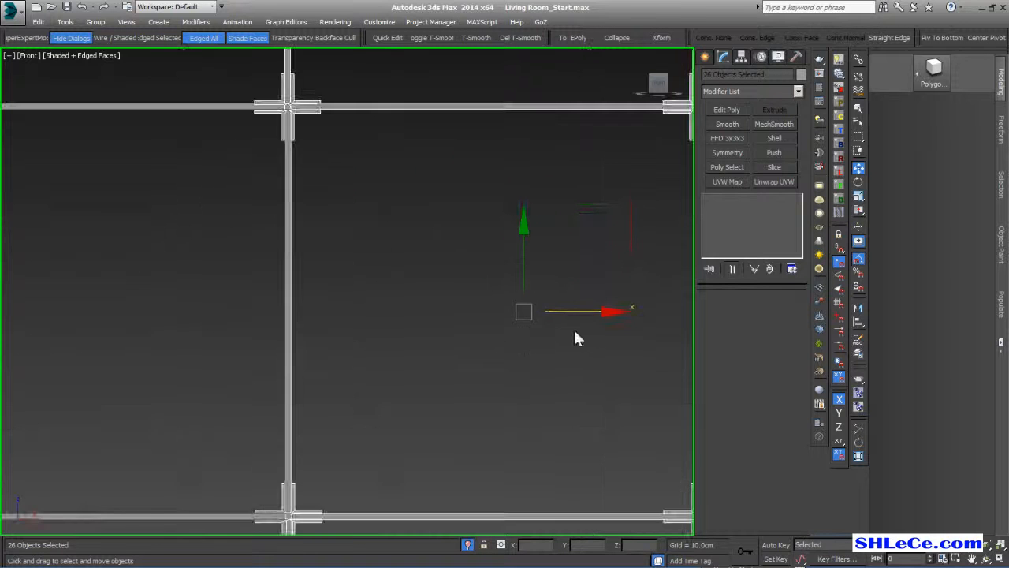
pyautogui.moveTo(594, 312); pyautogui.dragTo(603, 312)
pyautogui.scroll(-10, 567, 309)
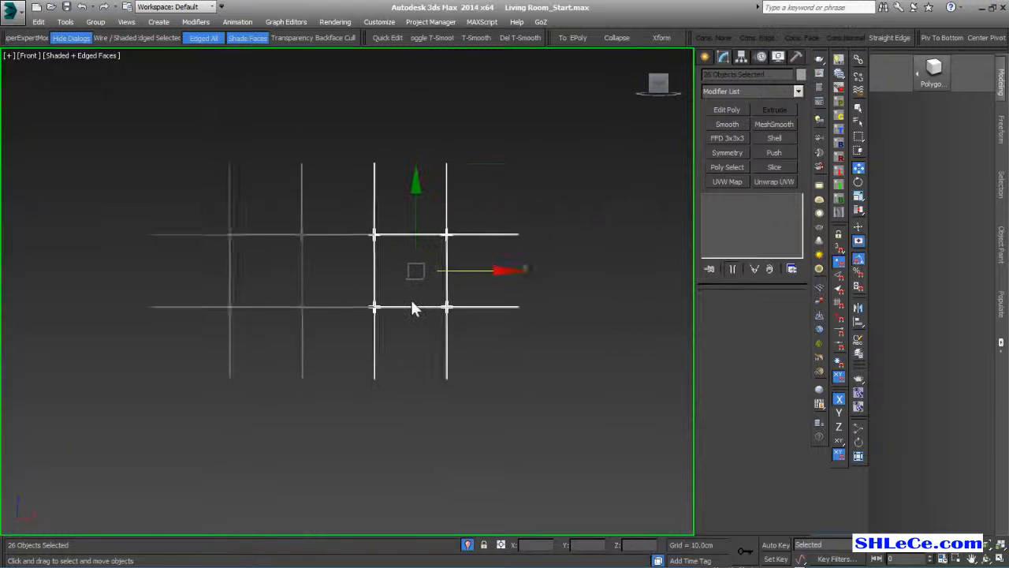
# - Clone the selected pair of columns once more along X and align the new clips with the previous shelf ends
pyautogui.moveTo(436, 278)
pyautogui.mouseDown()
pyautogui.moveTo(602, 276)
pyautogui.moveTo(584, 276)
pyautogui.mouseUp()
pyautogui.press('Return')
pyautogui.moveTo(633, 300); pyautogui.dragTo(449, 298, button='middle')
pyautogui.scroll(6, 347, 272)
pyautogui.moveTo(347, 278); pyautogui.dragTo(464, 295, button='middle')
pyautogui.scroll(4, 464, 295)
pyautogui.moveTo(646, 153); pyautogui.dragTo(631, 155)
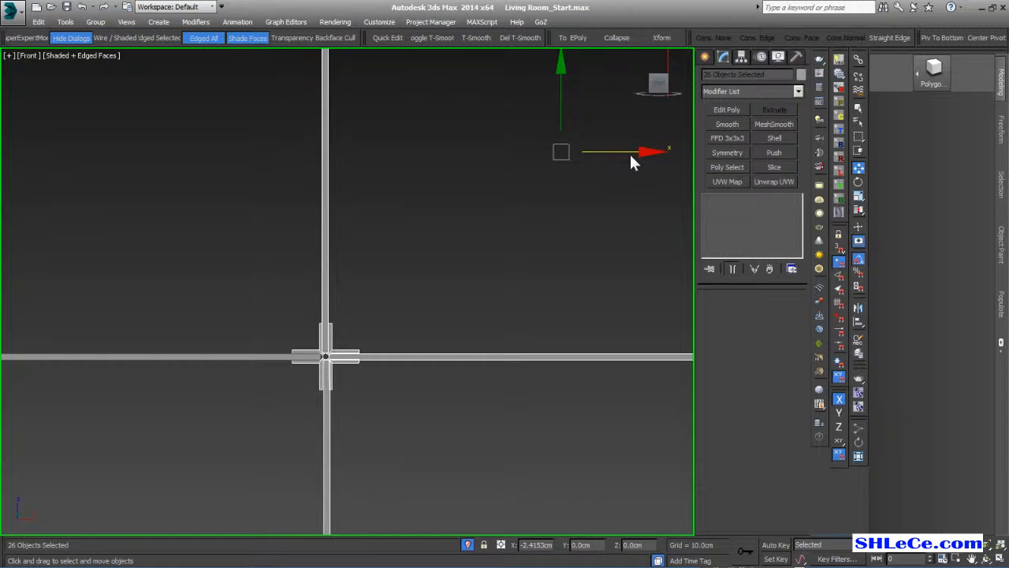
# - Clone only the last column to the right along X and fine-tune its X position so the clips meet the shelf ends
pyautogui.scroll(-5, 515, 286)
pyautogui.scroll(-3, 482, 309)
pyautogui.moveTo(443, 394); pyautogui.dragTo(396, 369, button='middle')
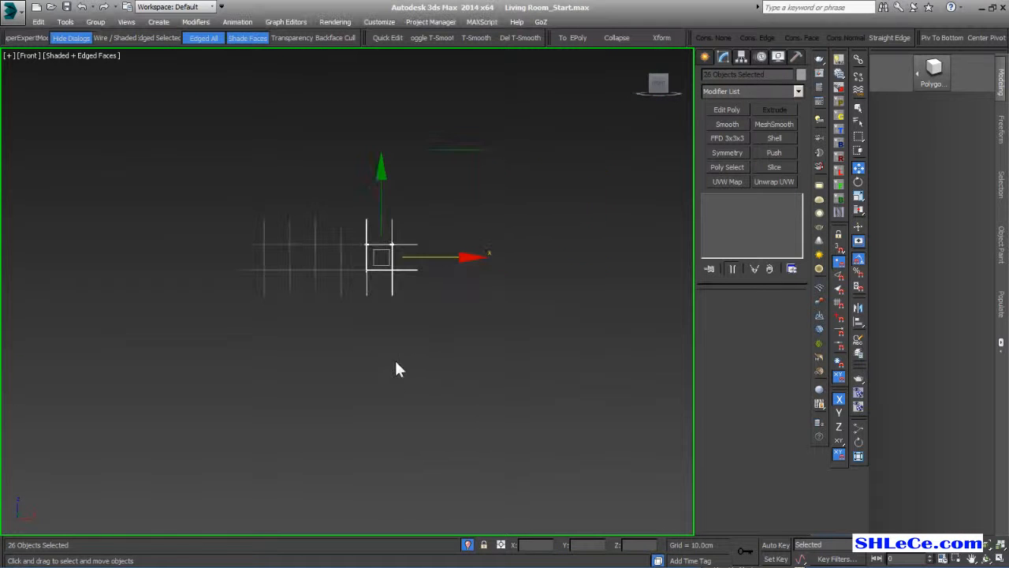
pyautogui.click(396, 364)
pyautogui.scroll(3, 386, 260)
pyautogui.moveTo(383, 169); pyautogui.dragTo(534, 436)
pyautogui.scroll(3, 473, 323)
pyautogui.keyDown('shift'); pyautogui.moveTo(388, 293); pyautogui.dragTo(494, 293); pyautogui.keyUp('shift')
pyautogui.press('Return')
pyautogui.scroll(6, 442, 323)
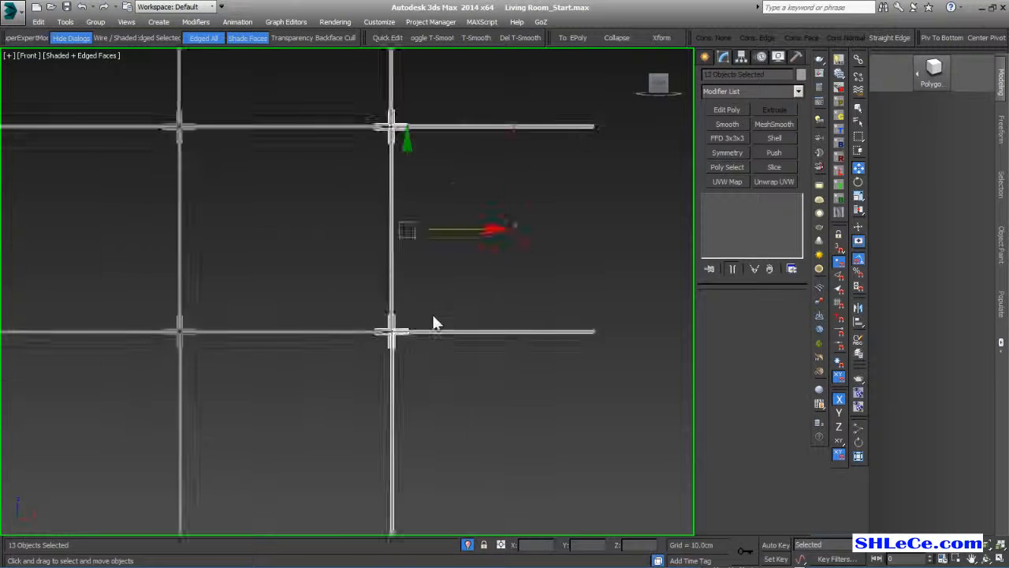
pyautogui.click(500, 546)
pyautogui.moveTo(558, 545)
pyautogui.mouseDown()
pyautogui.moveTo(556, 563)
pyautogui.moveTo(561, 550)
pyautogui.mouseUp()
pyautogui.scroll(-10, 465, 359)
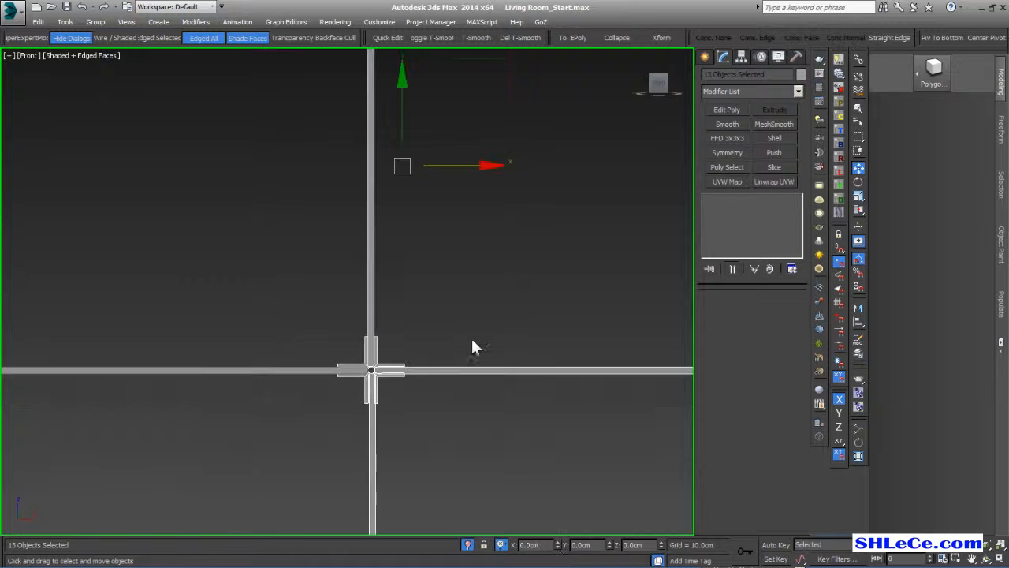
# - Clone all clips along the upper shelf row up to the vertical panels' top ends as instances, leaving the shelves out
pyautogui.click(229, 408)
pyautogui.moveTo(229, 408); pyautogui.dragTo(267, 384, button='middle')
pyautogui.moveTo(465, 432); pyautogui.dragTo(439, 430, button='middle')
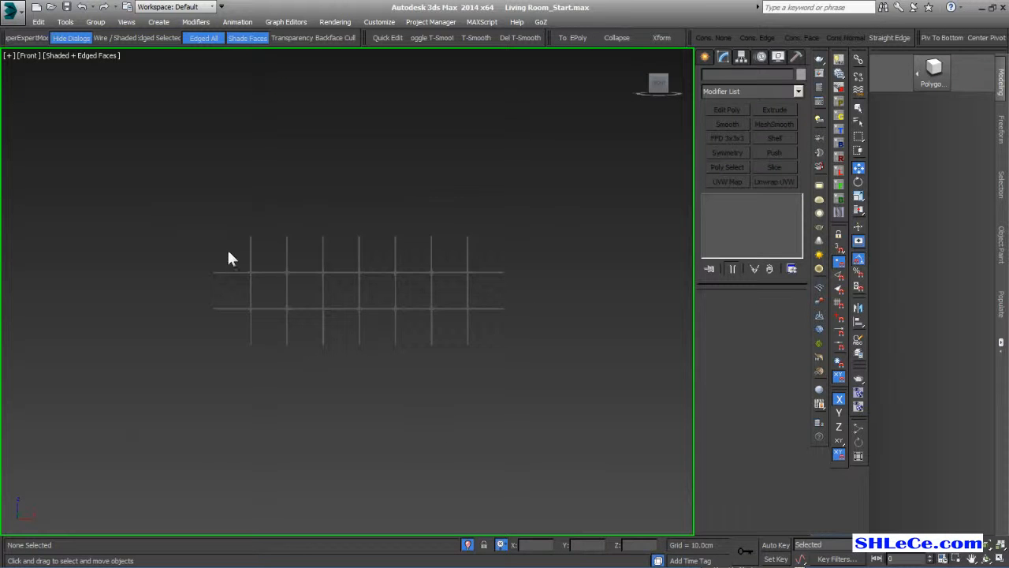
pyautogui.scroll(2, 231, 258)
pyautogui.moveTo(234, 261); pyautogui.dragTo(590, 302)
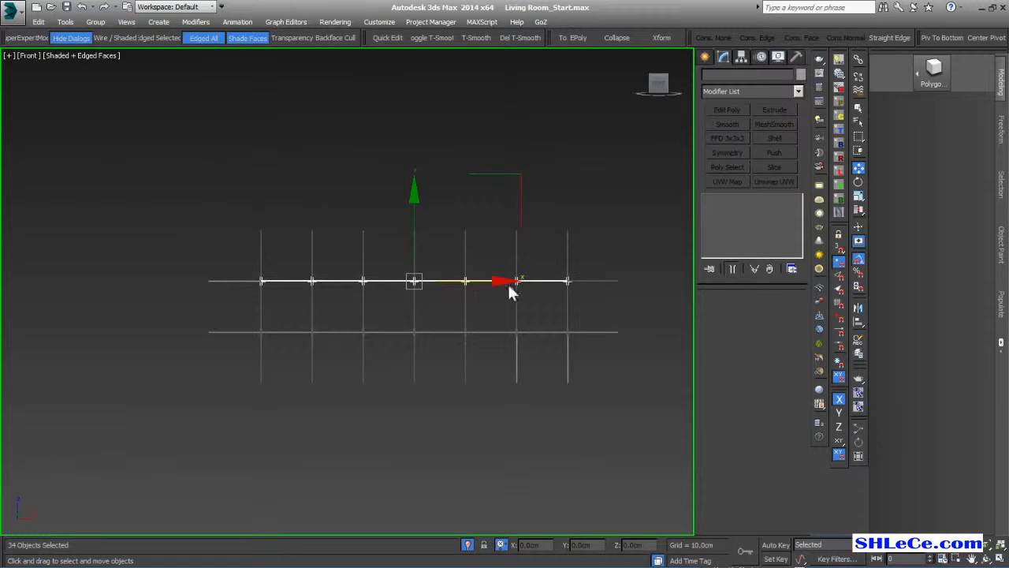
pyautogui.scroll(2, 470, 311)
pyautogui.keyDown('alt'); pyautogui.moveTo(145, 331); pyautogui.dragTo(123, 289); pyautogui.keyUp('alt')
pyautogui.keyDown('alt'); pyautogui.moveTo(211, 339); pyautogui.dragTo(202, 288); pyautogui.keyUp('alt')
pyautogui.keyDown('alt'); pyautogui.moveTo(315, 332); pyautogui.dragTo(314, 289); pyautogui.keyUp('alt')
pyautogui.keyDown('alt'); pyautogui.moveTo(519, 290); pyautogui.dragTo(517, 284); pyautogui.keyUp('alt')
pyautogui.keyDown('alt'); pyautogui.moveTo(621, 329); pyautogui.dragTo(615, 282); pyautogui.keyUp('alt')
pyautogui.moveTo(524, 277); pyautogui.dragTo(254, 291, button='middle')
pyautogui.scroll(2, 245, 295)
pyautogui.moveTo(165, 353); pyautogui.dragTo(283, 306, button='middle')
pyautogui.moveTo(276, 272); pyautogui.dragTo(313, 82)
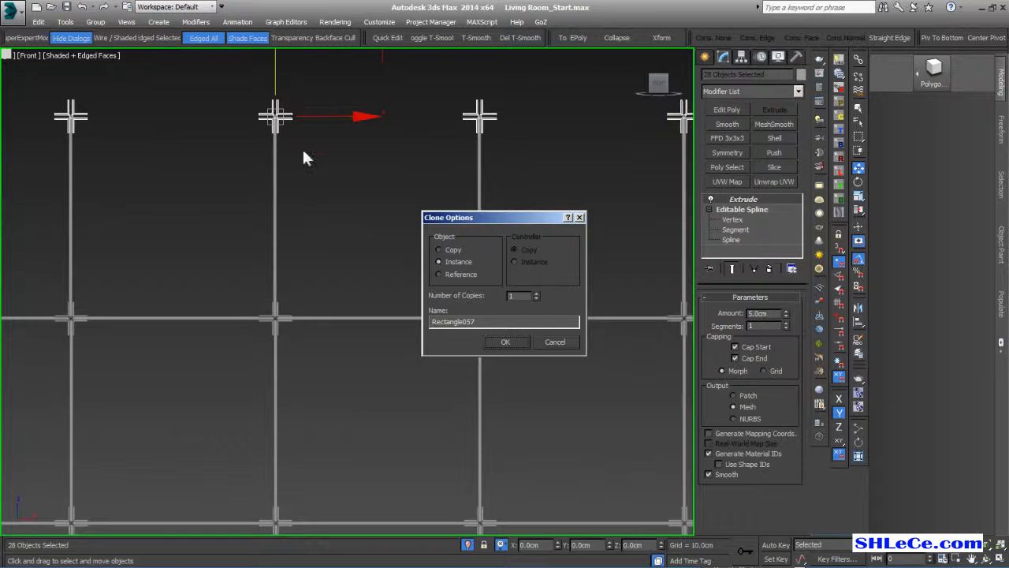
pyautogui.press('Return')
# - Fit the cloned clips onto the top ends of the vertical panels, adjusting them vertically and slightly along X
pyautogui.moveTo(247, 185); pyautogui.dragTo(361, 277, button='middle')
pyautogui.scroll(4, 370, 237)
pyautogui.moveTo(377, 207); pyautogui.dragTo(354, 243, button='middle')
pyautogui.scroll(5, 354, 244)
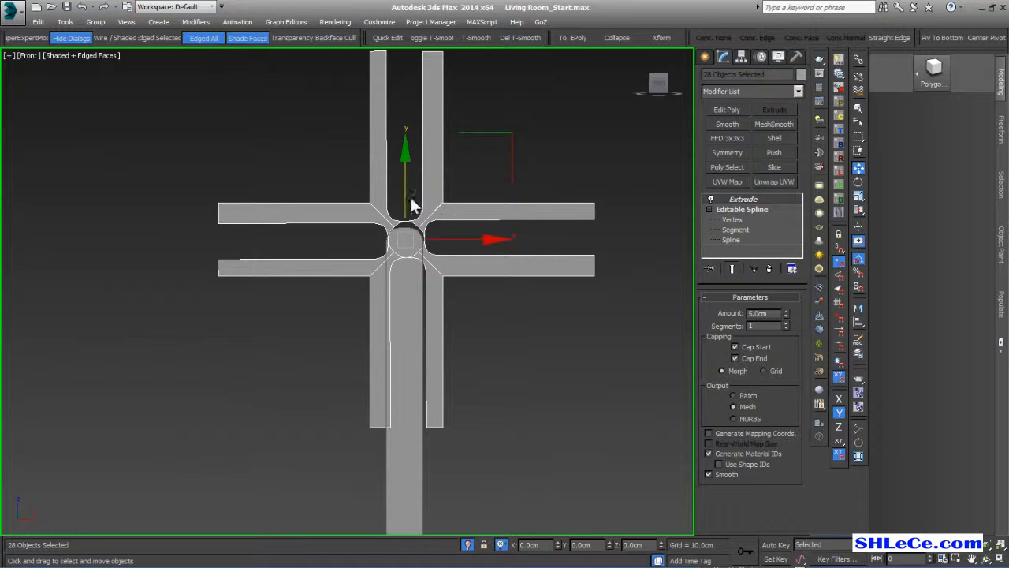
pyautogui.moveTo(403, 194)
pyautogui.mouseDown()
pyautogui.moveTo(404, 165)
pyautogui.moveTo(405, 175)
pyautogui.mouseUp()
pyautogui.moveTo(478, 214); pyautogui.dragTo(473, 213)
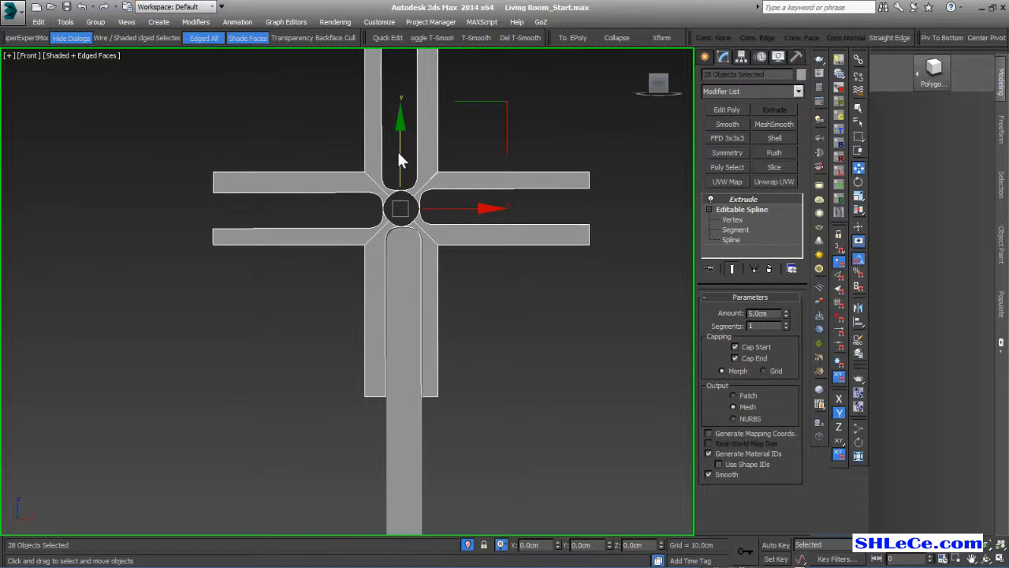
pyautogui.scroll(-8, 288, 288)
pyautogui.click(239, 321)
# - Delete the upward-facing prongs from the seven clips on top of the vertical panels
pyautogui.scroll(4, 358, 240)
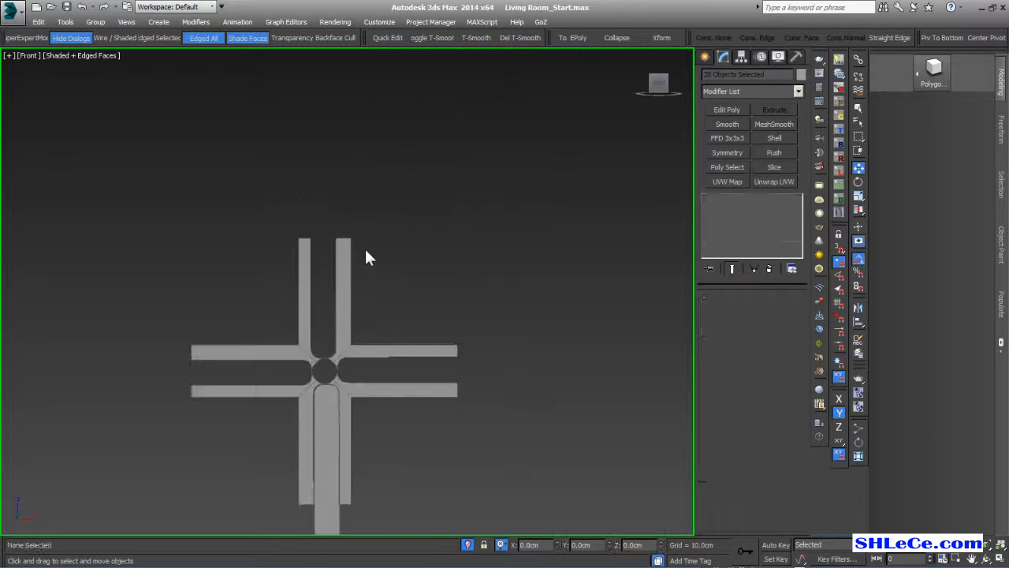
pyautogui.scroll(-10, 385, 236)
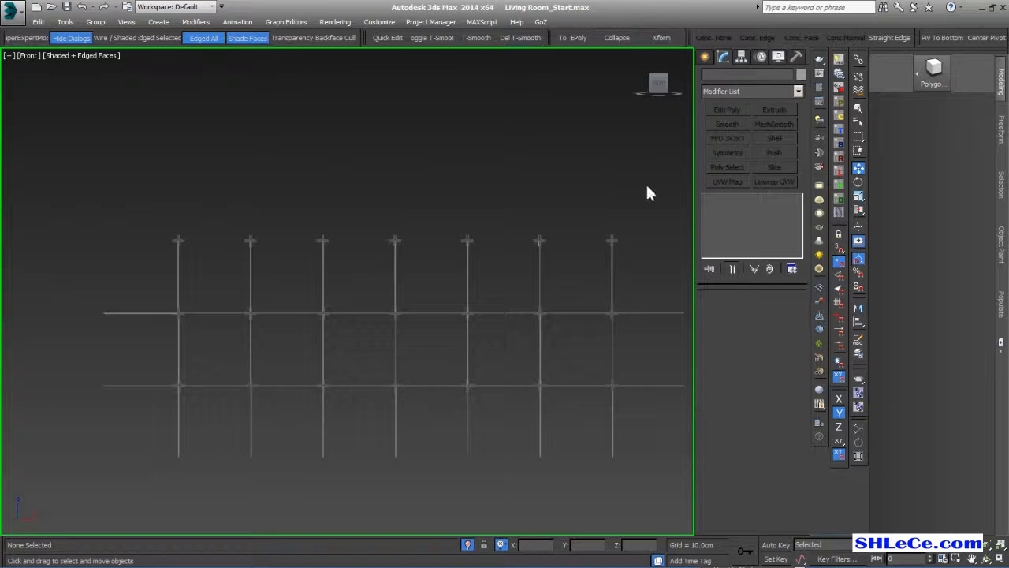
pyautogui.moveTo(38, 220); pyautogui.dragTo(36, 234)
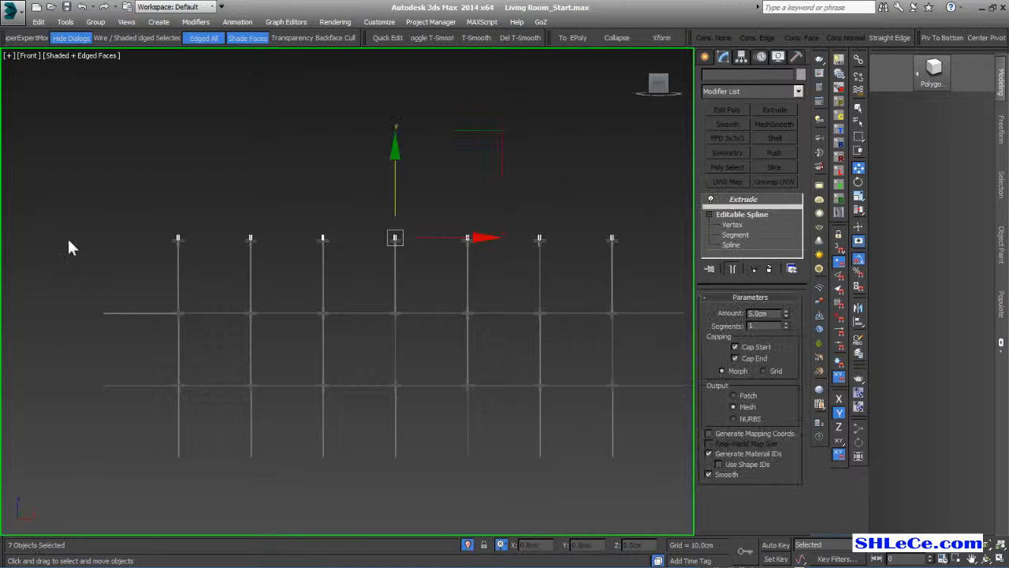
pyautogui.scroll(3, 88, 243)
pyautogui.scroll(4, 236, 252)
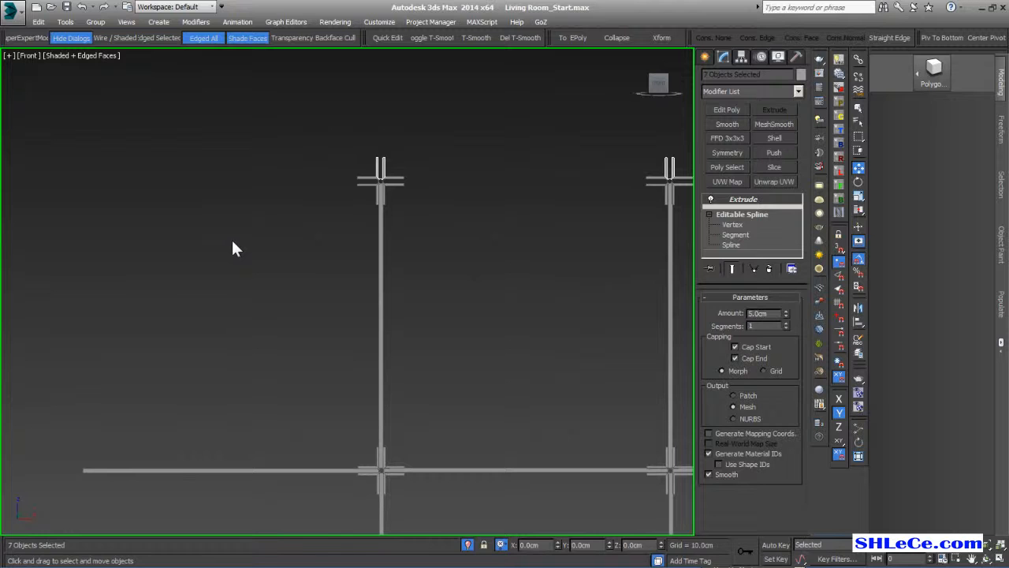
pyautogui.click(232, 244)
pyautogui.scroll(-5, 234, 247)
pyautogui.scroll(-4, 206, 219)
# - Clone all clips of the lower shelf row, without the shelves, down to the bottom ends of the vertical panels
pyautogui.moveTo(52, 231); pyautogui.dragTo(599, 290)
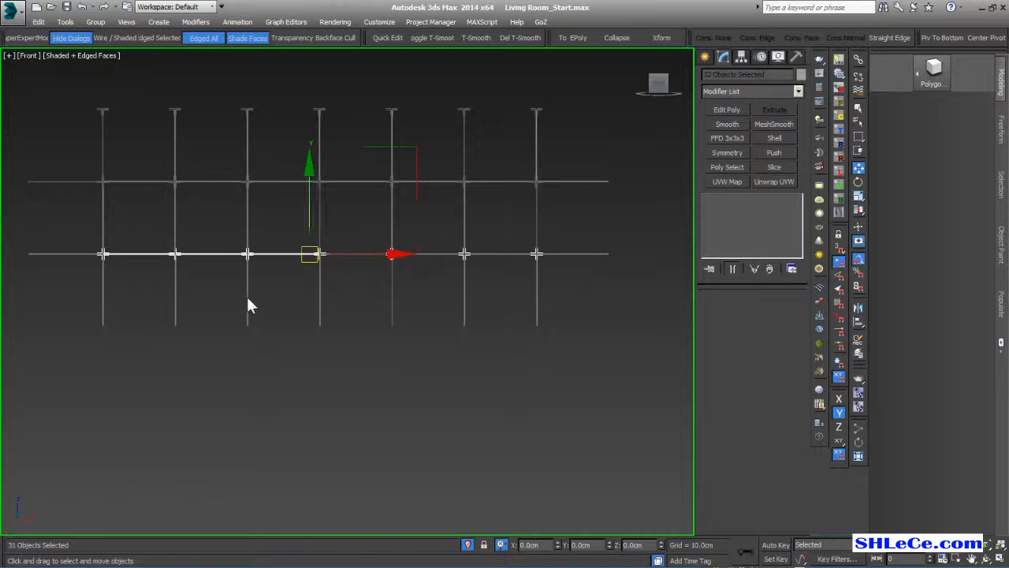
pyautogui.keyDown('alt'); pyautogui.moveTo(261, 218); pyautogui.dragTo(261, 216); pyautogui.keyUp('alt')
pyautogui.keyDown('alt'); pyautogui.moveTo(201, 273); pyautogui.dragTo(189, 222); pyautogui.keyUp('alt')
pyautogui.keyDown('alt'); pyautogui.moveTo(154, 273); pyautogui.dragTo(147, 223); pyautogui.keyUp('alt')
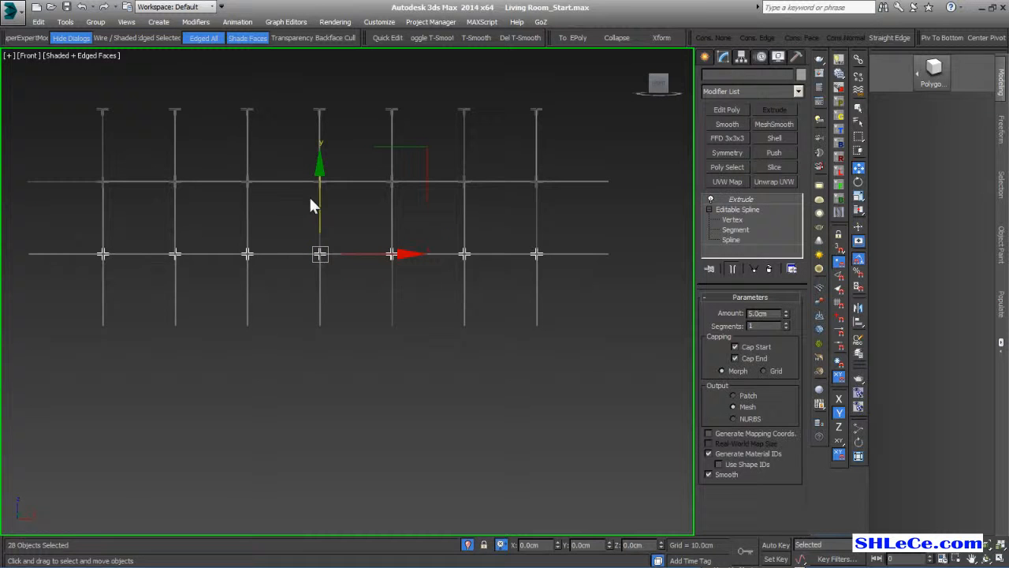
pyautogui.keyDown('shift'); pyautogui.moveTo(319, 203); pyautogui.dragTo(323, 279); pyautogui.keyUp('shift')
pyautogui.press('Return')
# - Fit the cloned bottom clips onto the lower ends of the vertical panels
pyautogui.scroll(10, 545, 170)
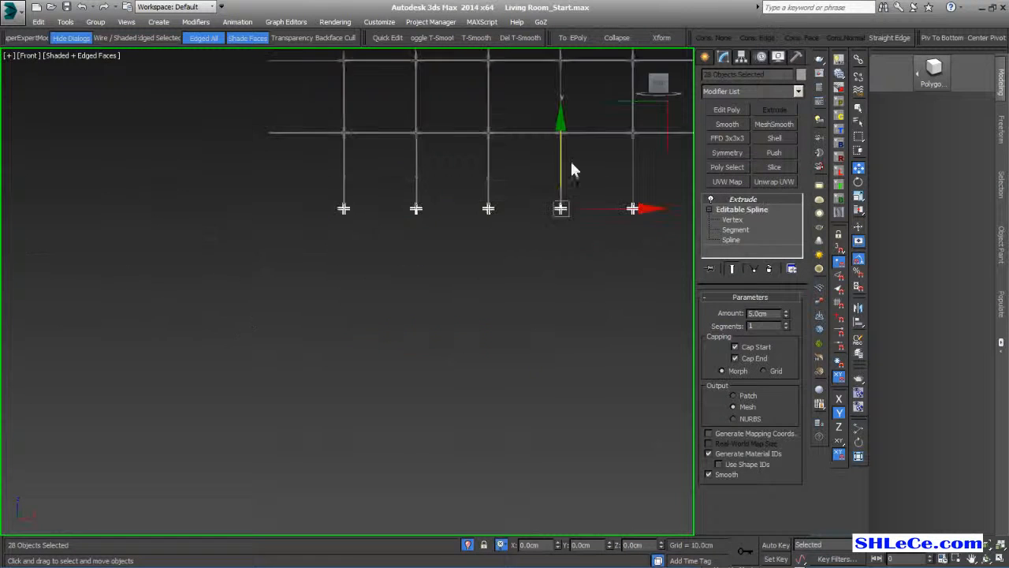
pyautogui.scroll(5, 543, 266)
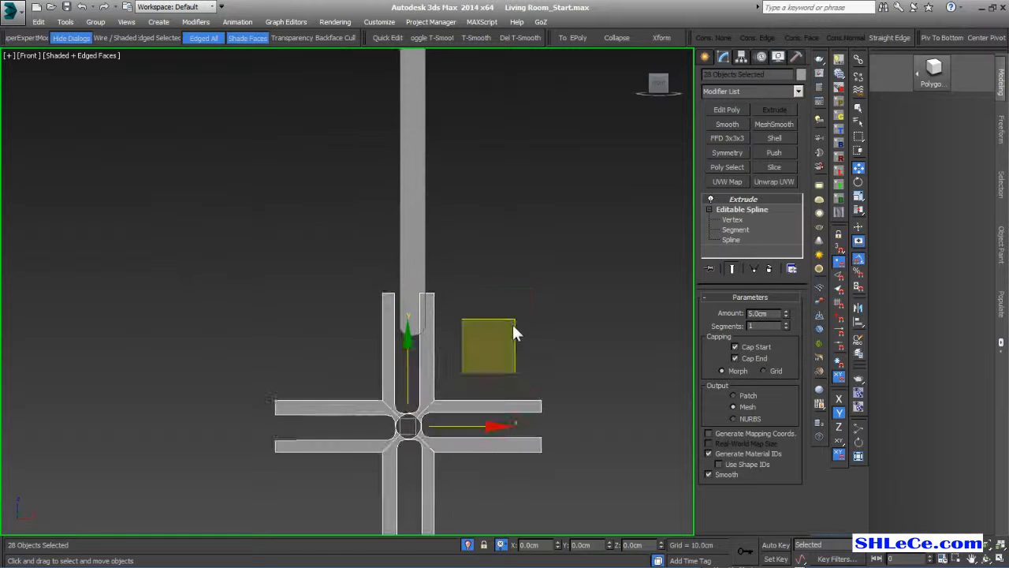
pyautogui.moveTo(518, 317); pyautogui.dragTo(518, 249, button='middle')
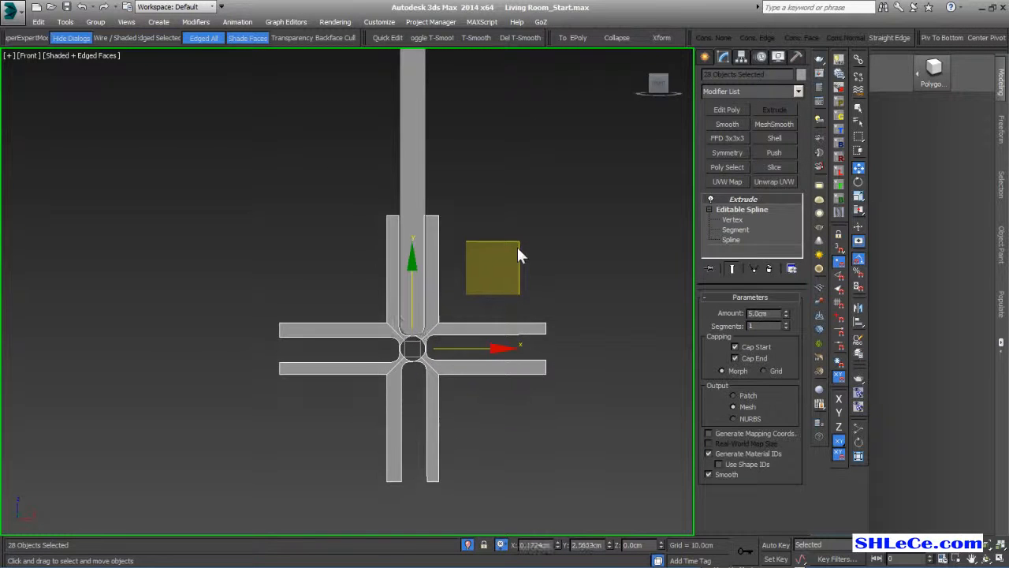
pyautogui.scroll(-8, 505, 299)
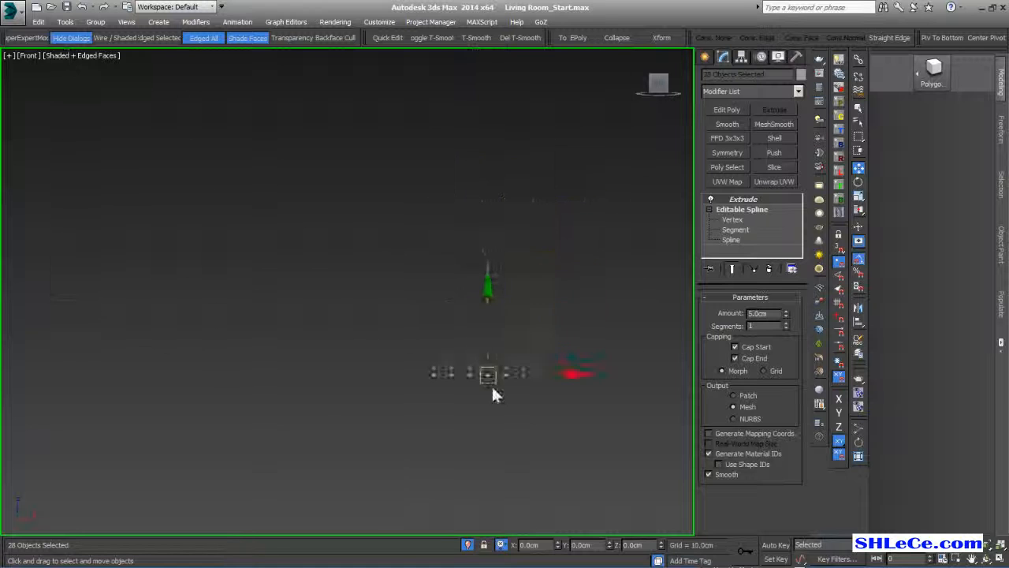
# - Delete the downward-facing prongs from the clips at the bottom of the vertical panels
pyautogui.scroll(2, 284, 230)
pyautogui.moveTo(169, 200); pyautogui.dragTo(418, 178)
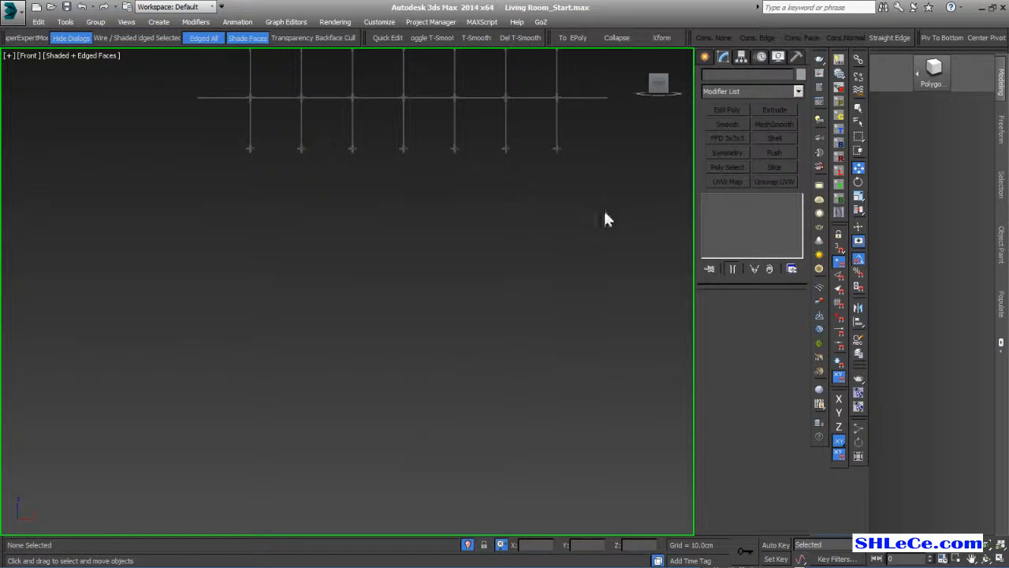
pyautogui.moveTo(201, 170); pyautogui.dragTo(203, 172)
pyautogui.scroll(3, 407, 256)
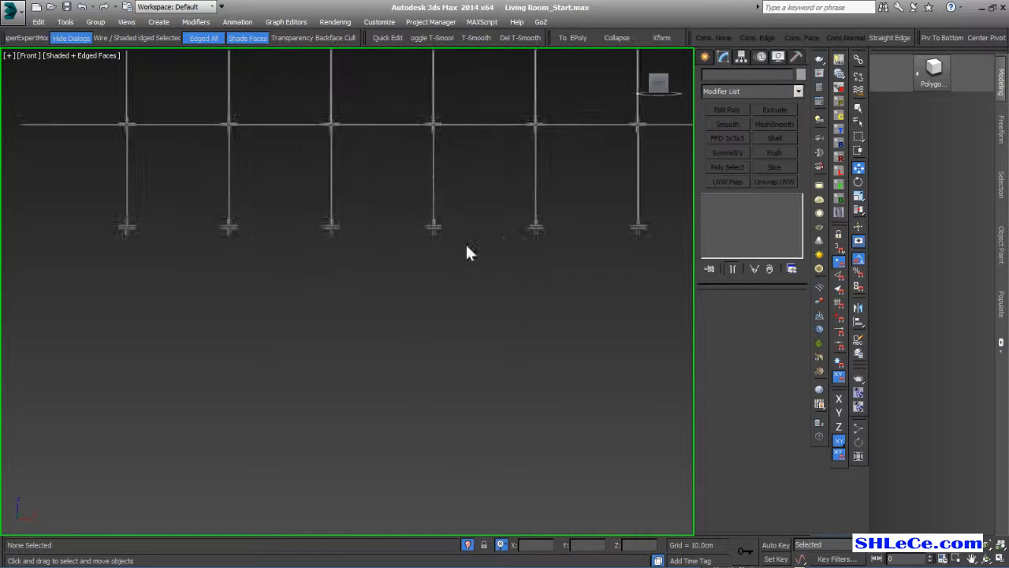
pyautogui.moveTo(34, 249); pyautogui.dragTo(34, 234)
pyautogui.click(159, 334)
# - Group the entire shelving grid under the default name Group37100
pyautogui.scroll(-5, 342, 297)
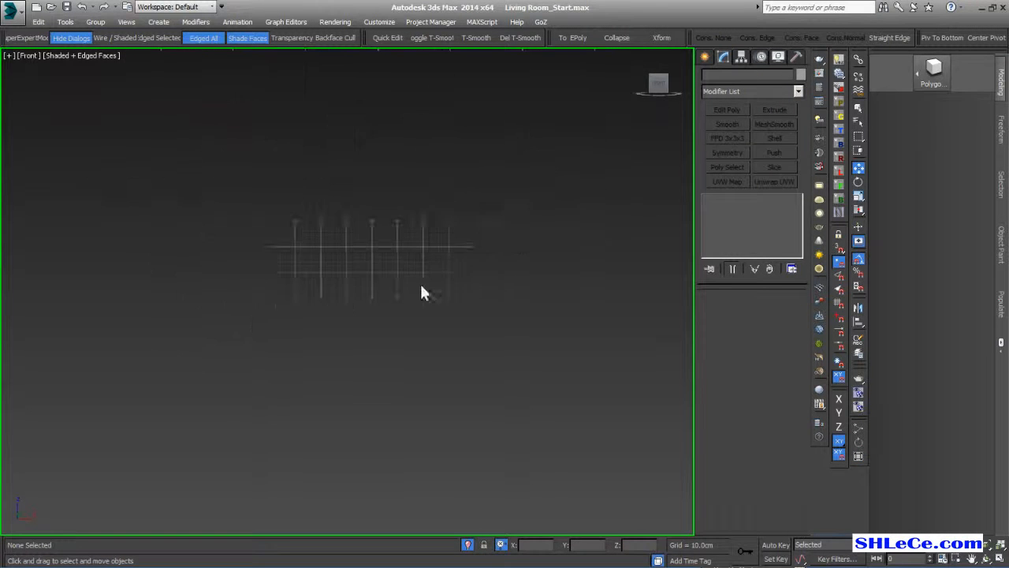
pyautogui.moveTo(550, 184); pyautogui.dragTo(171, 417)
pyautogui.scroll(6, 346, 268)
pyautogui.scroll(2, 313, 248)
pyautogui.click(95, 21)
pyautogui.click(104, 37)
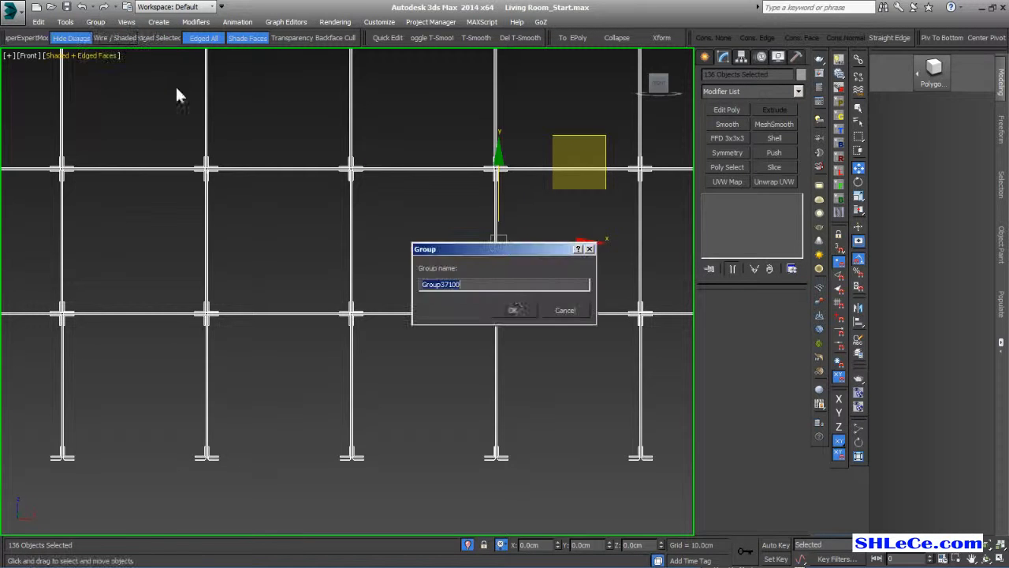
pyautogui.click(516, 310)
# - Leave isolation mode and isolate the shelving group together with the surrounding wall cabinet in the perspective view
pyautogui.click(467, 544)
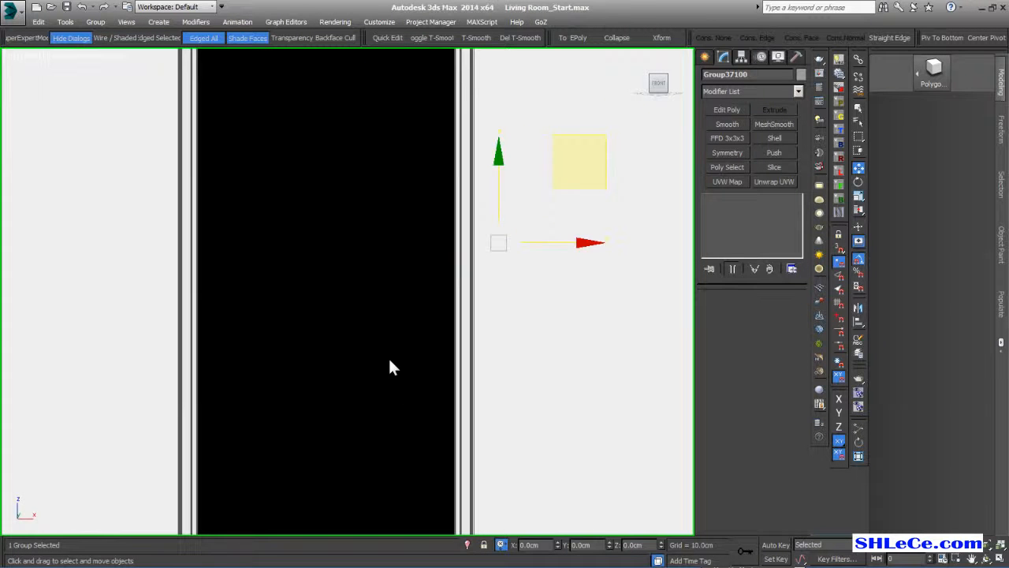
pyautogui.scroll(-2, 390, 367)
pyautogui.scroll(2, 394, 370)
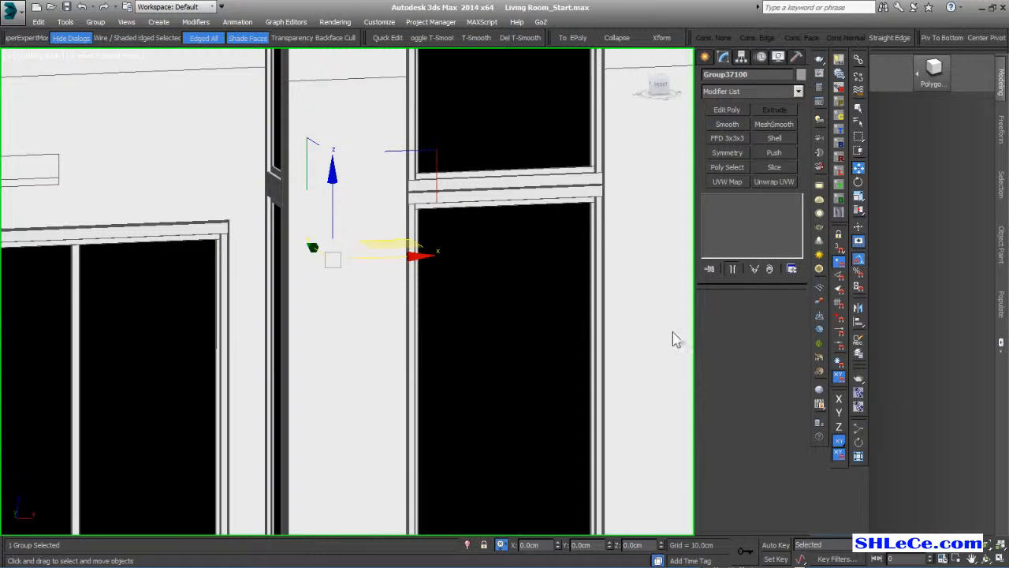
pyautogui.scroll(1, 669, 339)
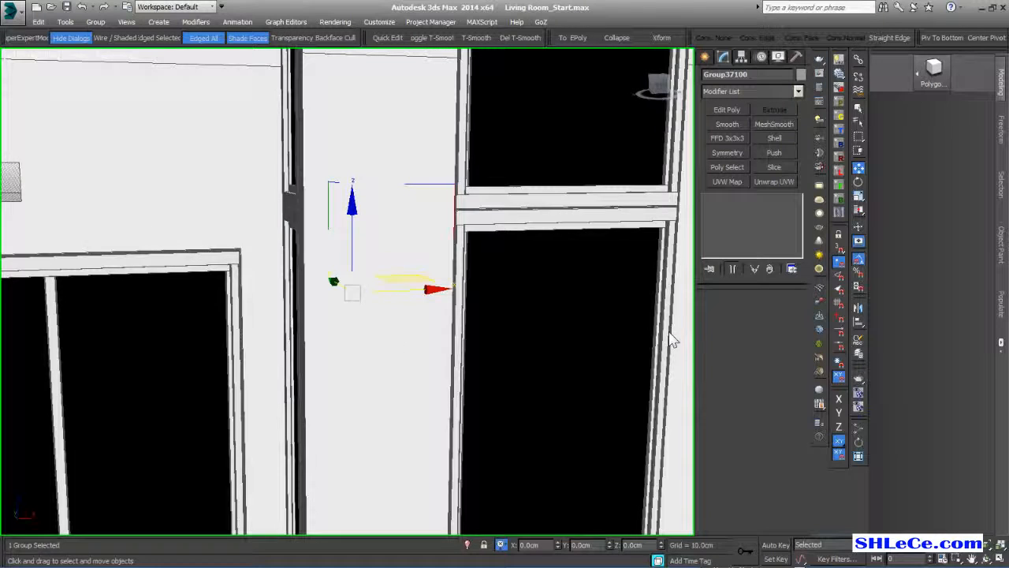
pyautogui.scroll(-2, 392, 331)
pyautogui.moveTo(342, 358); pyautogui.dragTo(421, 365, button='middle')
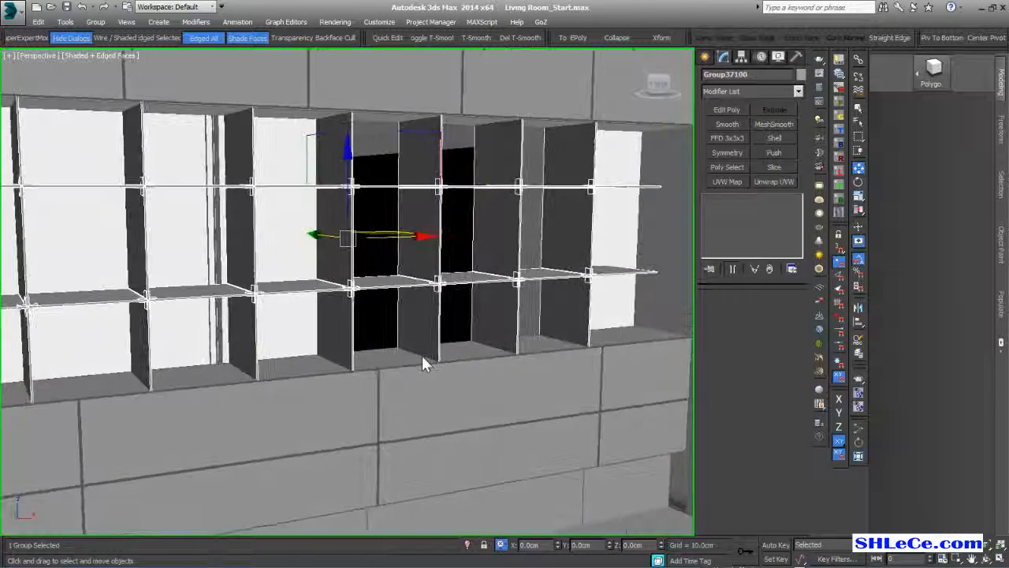
pyautogui.keyDown('ctrl'); pyautogui.click(468, 394); pyautogui.keyUp('ctrl')
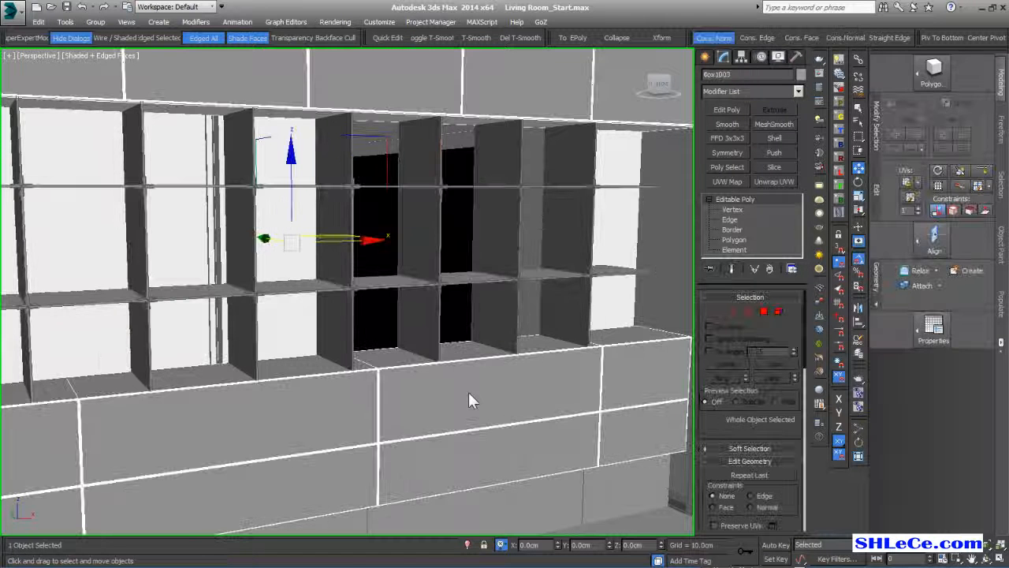
pyautogui.press('z')
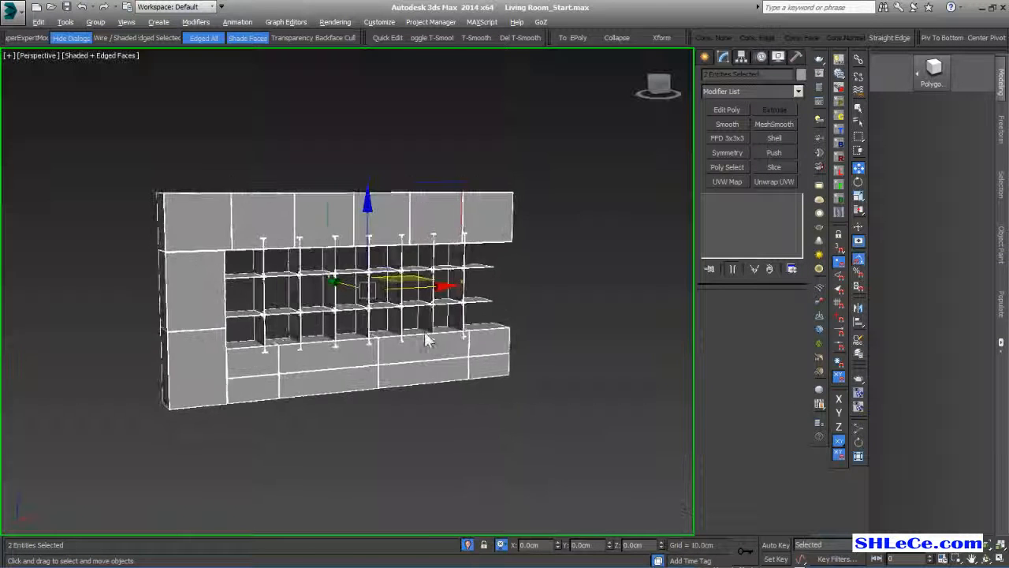
# - Apply an FFD 2x2x2 modifier to the shelving group inside the wall cabinet
pyautogui.scroll(4, 386, 404)
pyautogui.scroll(-2, 391, 413)
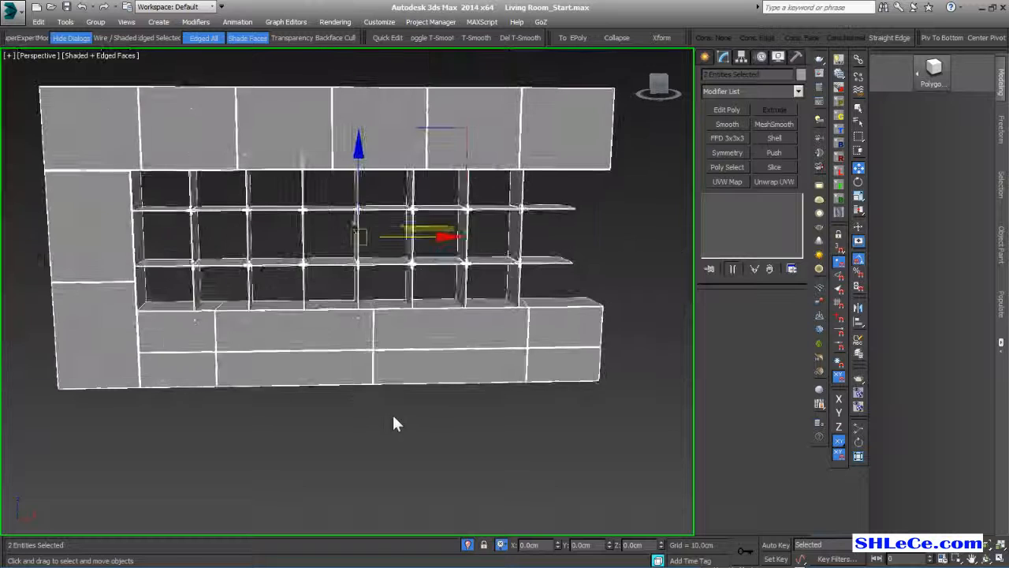
pyautogui.keyDown('alt'); pyautogui.moveTo(392, 413); pyautogui.dragTo(396, 431, button='middle'); pyautogui.keyUp('alt')
pyautogui.click(396, 431)
pyautogui.click(520, 220)
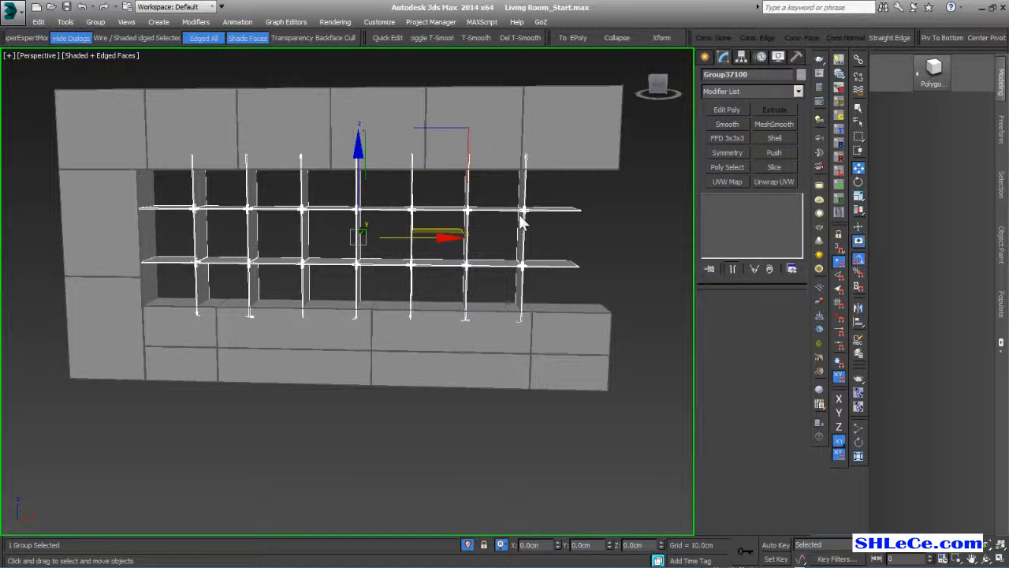
pyautogui.click(749, 92)
pyautogui.press('f')
pyautogui.click(744, 114)
pyautogui.moveTo(581, 278); pyautogui.dragTo(569, 277, button='middle')
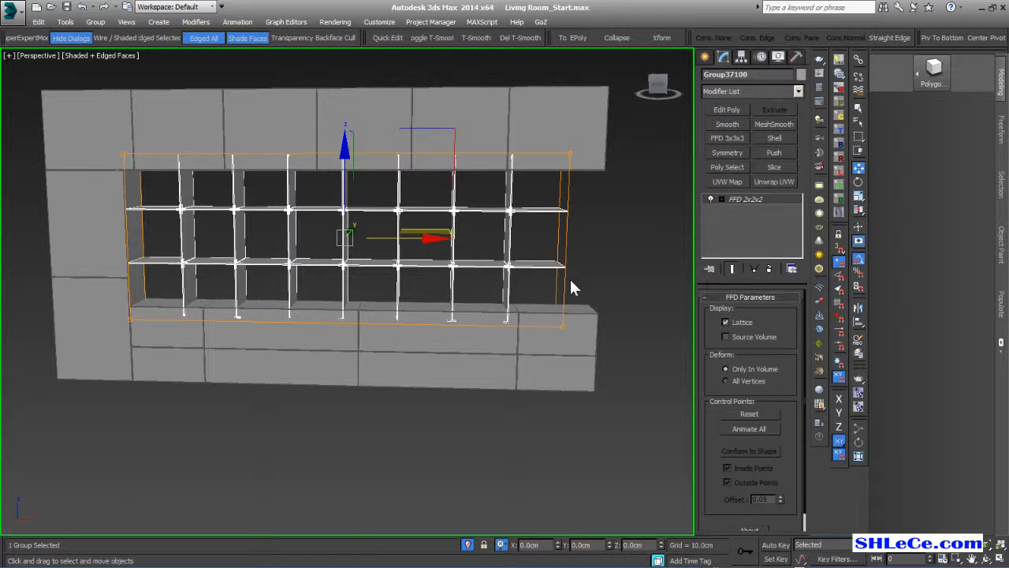
# - Move the lattice control points at the grid's open right end outward along X to the cabinet's outer edge
pyautogui.press('1')
pyautogui.moveTo(529, 372); pyautogui.dragTo(529, 374)
pyautogui.moveTo(524, 376); pyautogui.dragTo(421, 378, button='middle')
pyautogui.moveTo(559, 240); pyautogui.dragTo(585, 242)
pyautogui.keyDown('alt'); pyautogui.moveTo(363, 274); pyautogui.dragTo(395, 298, button='middle'); pyautogui.keyUp('alt')
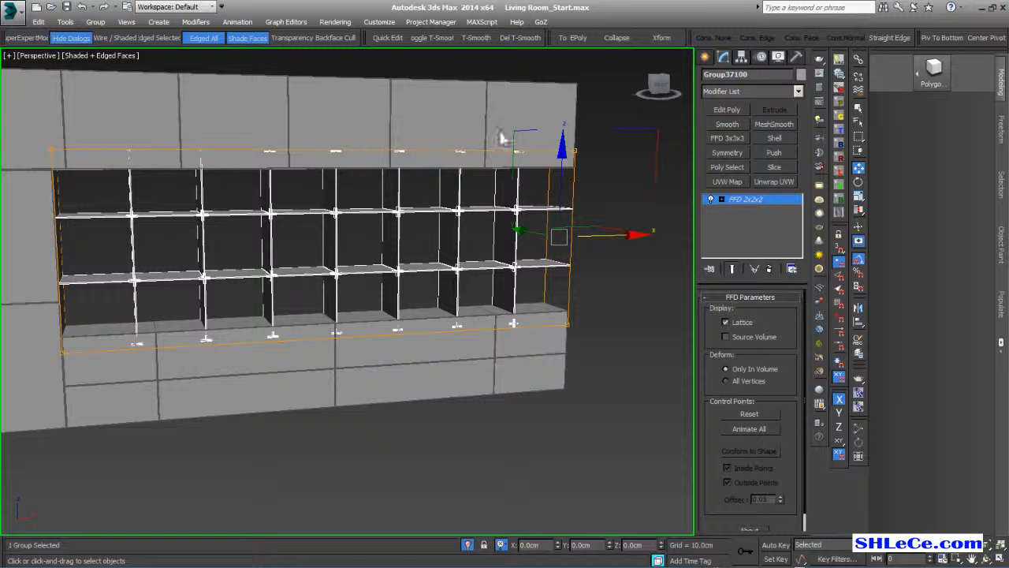
# - Lower the lattice's upper control points along Z to the underside of the upper cabinets
pyautogui.scroll(-4, 282, 276)
pyautogui.moveTo(549, 136); pyautogui.dragTo(142, 220)
pyautogui.hotkey('ctrl', 'z')
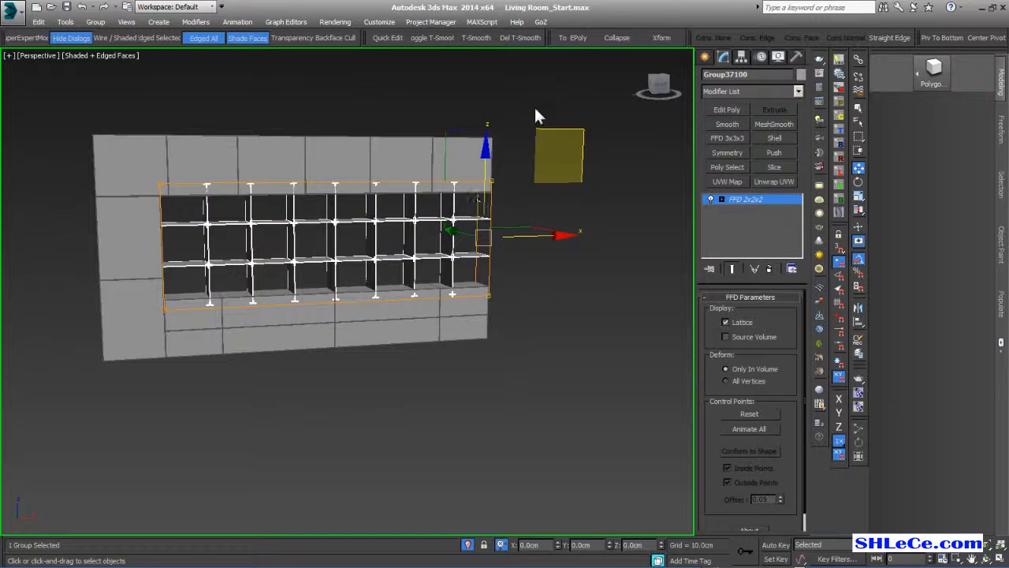
pyautogui.moveTo(566, 82); pyautogui.dragTo(91, 230)
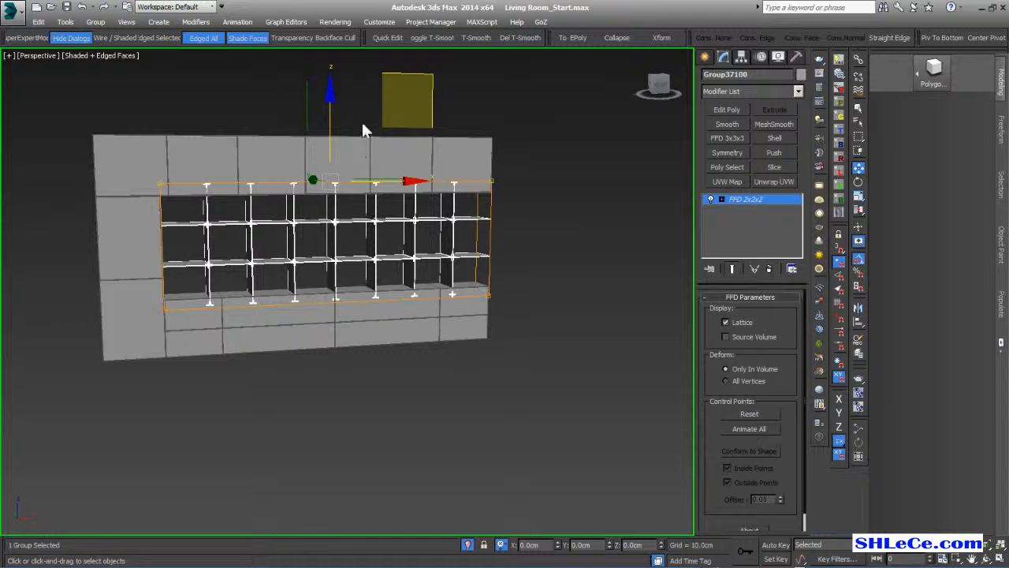
pyautogui.moveTo(329, 117); pyautogui.dragTo(328, 128)
pyautogui.click(540, 374)
pyautogui.keyDown('alt'); pyautogui.moveTo(540, 374); pyautogui.dragTo(481, 394, button='middle'); pyautogui.keyUp('alt')
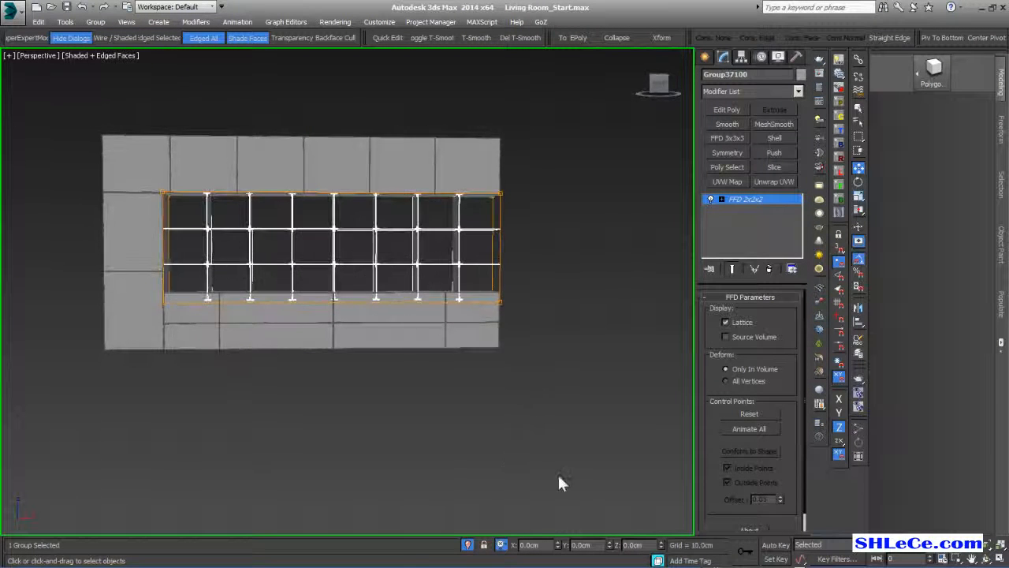
# - Raise the lattice's lower control points in the front view until the clips rest on top of the lower cabinets
pyautogui.moveTo(573, 474); pyautogui.dragTo(170, 290)
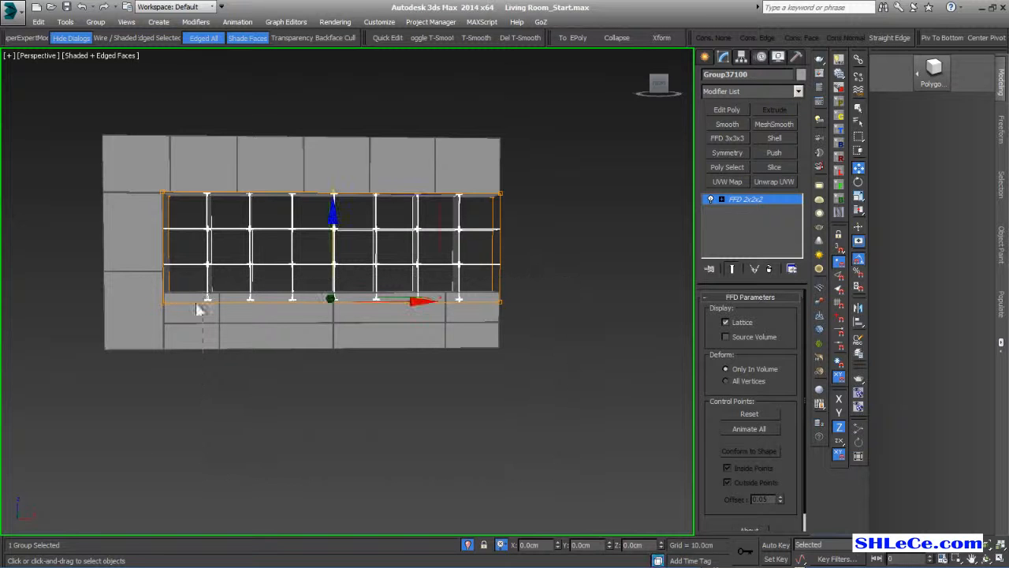
pyautogui.press('f')
pyautogui.press('z')
pyautogui.moveTo(336, 367); pyautogui.dragTo(287, 309, button='middle')
pyautogui.scroll(6, 287, 309)
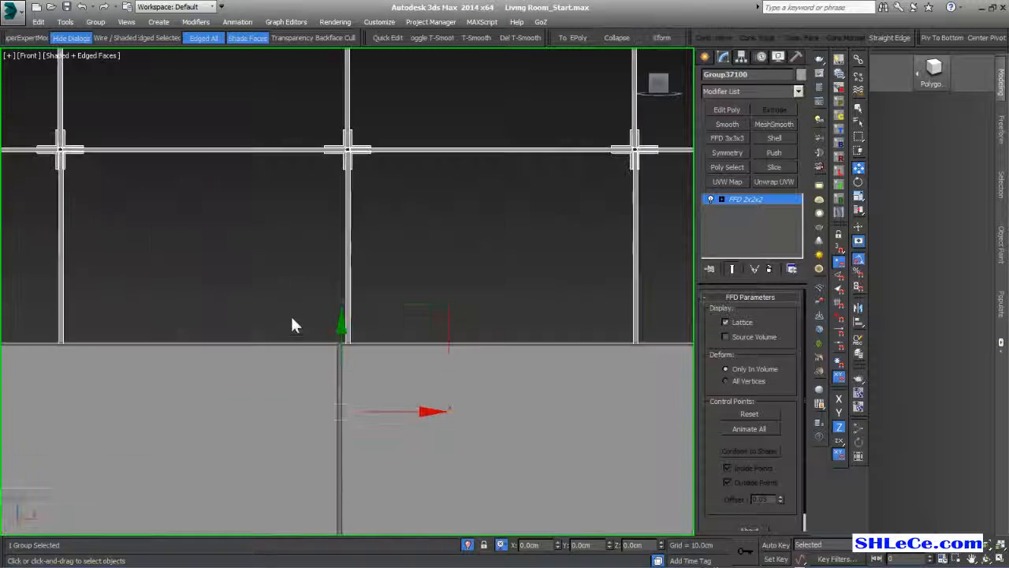
pyautogui.moveTo(331, 416); pyautogui.dragTo(333, 334)
pyautogui.scroll(-8, 333, 333)
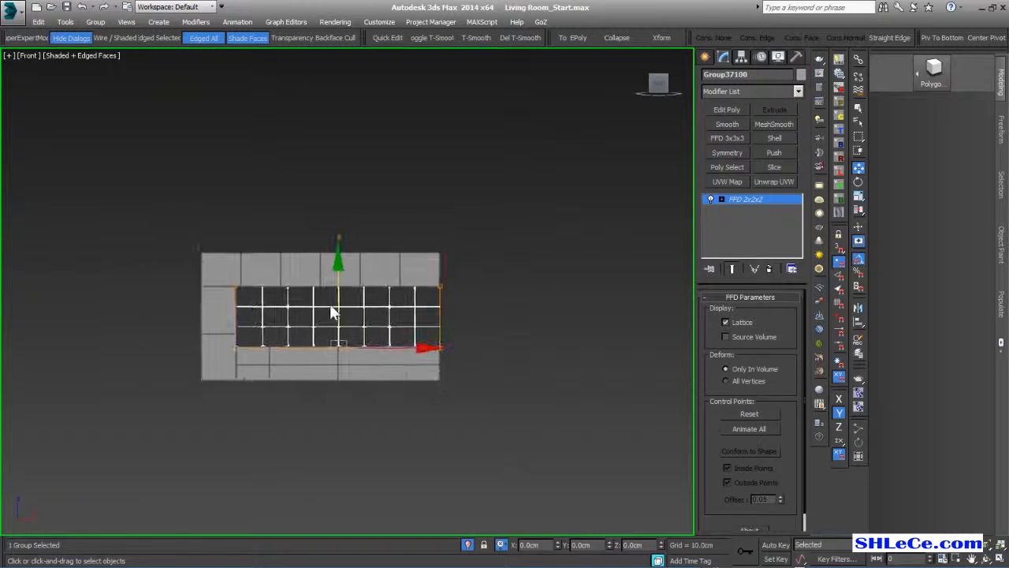
# - Fine-tune the lattice's upper control points in the front view against the underside of the upper cabinets
pyautogui.moveTo(153, 223); pyautogui.dragTo(446, 297)
pyautogui.scroll(6, 370, 283)
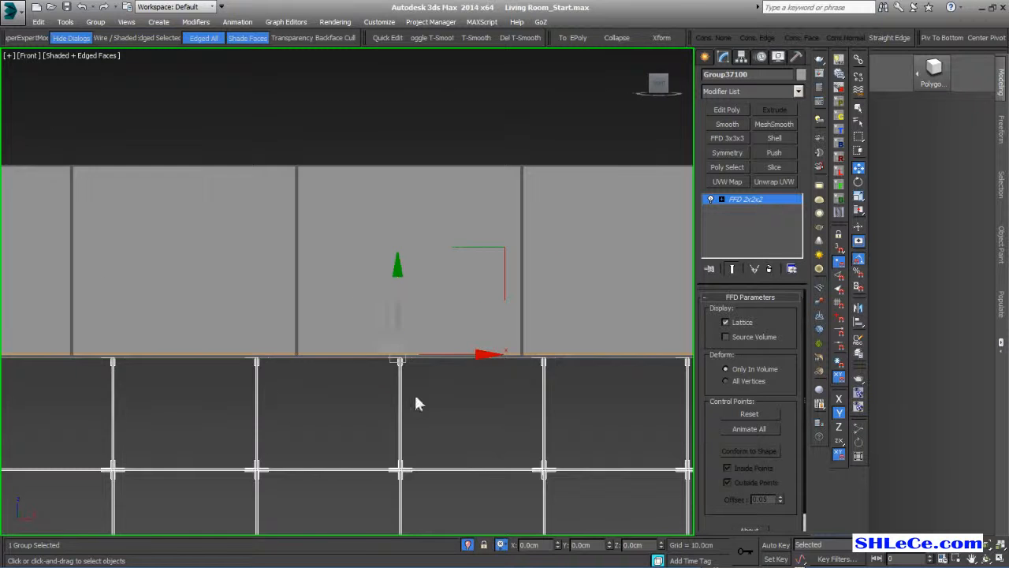
pyautogui.moveTo(324, 194); pyautogui.dragTo(324, 196)
pyautogui.scroll(-6, 427, 250)
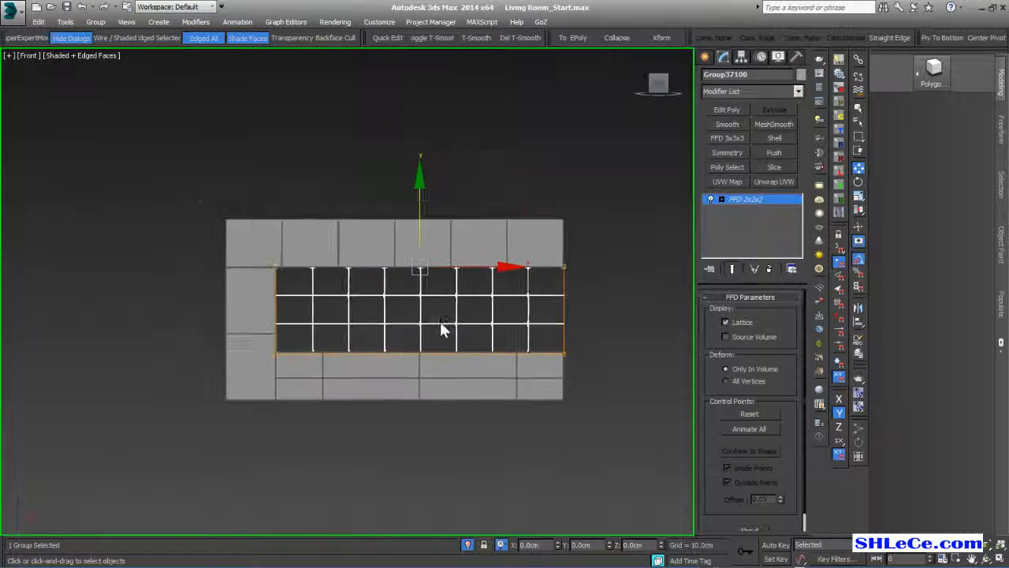
pyautogui.moveTo(447, 331); pyautogui.dragTo(371, 288, button='middle')
pyautogui.click(586, 299)
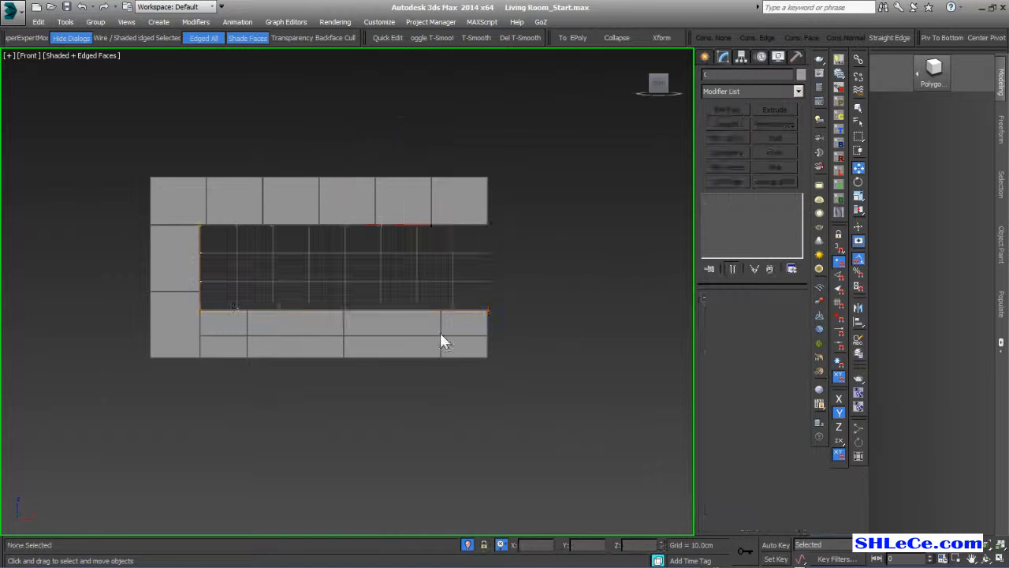
# - Collapse the FFD modifier on the shelving group in the perspective view and deselect the group
pyautogui.keyDown('alt'); pyautogui.moveTo(440, 335); pyautogui.dragTo(420, 338, button='middle'); pyautogui.keyUp('alt')
pyautogui.click(576, 201)
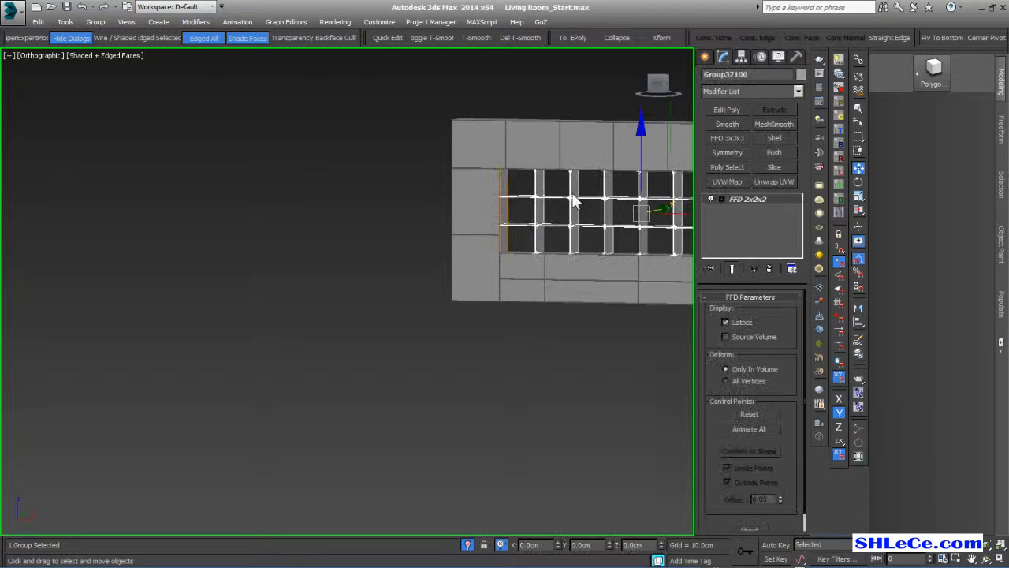
pyautogui.press('p')
pyautogui.press('z')
pyautogui.keyDown('alt'); pyautogui.moveTo(312, 298); pyautogui.dragTo(441, 285, button='middle'); pyautogui.keyUp('alt')
pyautogui.rightClick(749, 199)
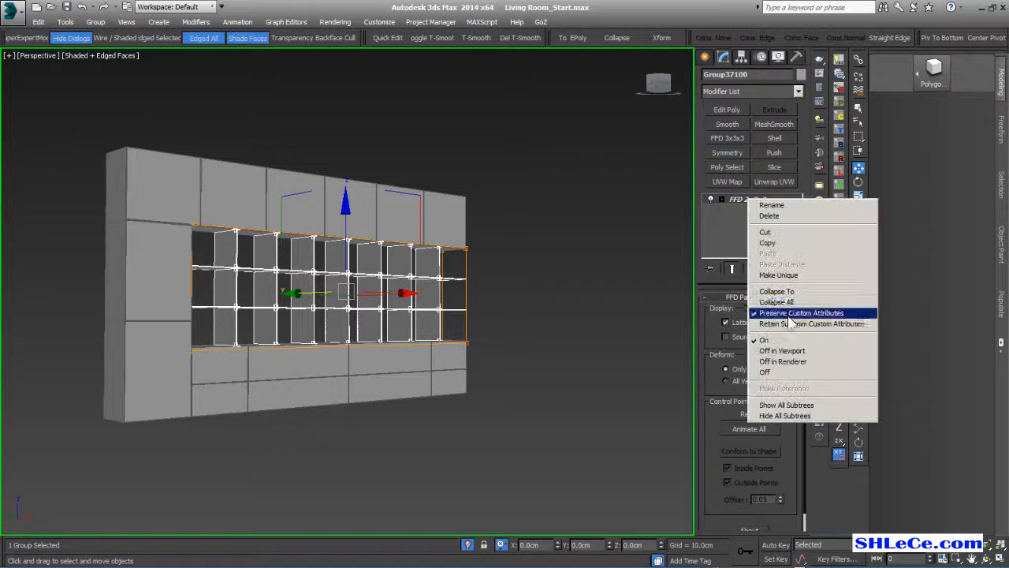
pyautogui.click(781, 296)
pyautogui.keyDown('alt'); pyautogui.moveTo(347, 377); pyautogui.dragTo(297, 319, button='middle'); pyautogui.keyUp('alt')
pyautogui.hotkey('ctrl', 'd')
# - Inspect the clips and shelf joints of the fitted shelving grid up close and within the whole cabinet
pyautogui.scroll(5, 334, 292)
pyautogui.scroll(6, 295, 342)
pyautogui.scroll(2, 288, 338)
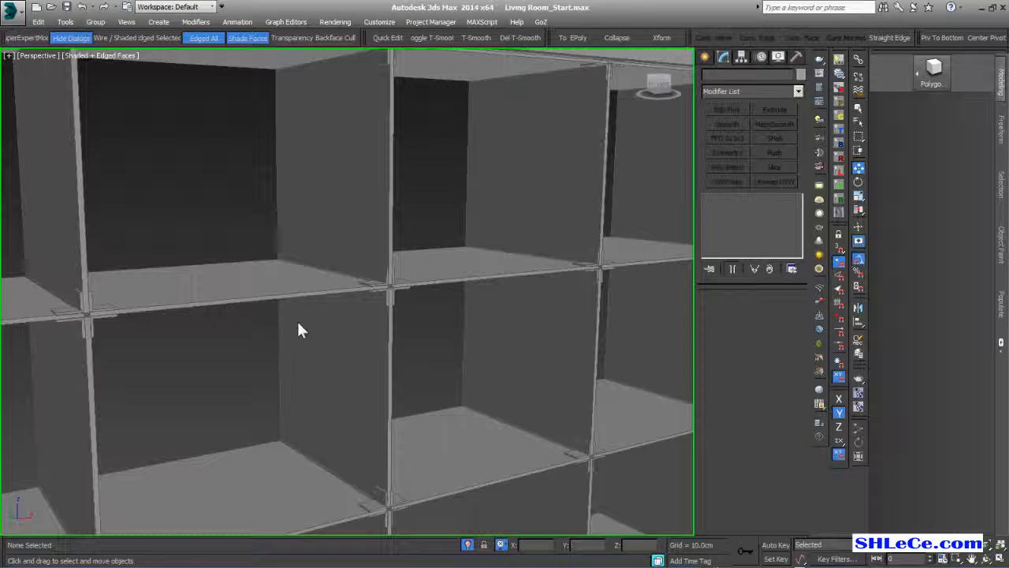
pyautogui.scroll(4, 383, 292)
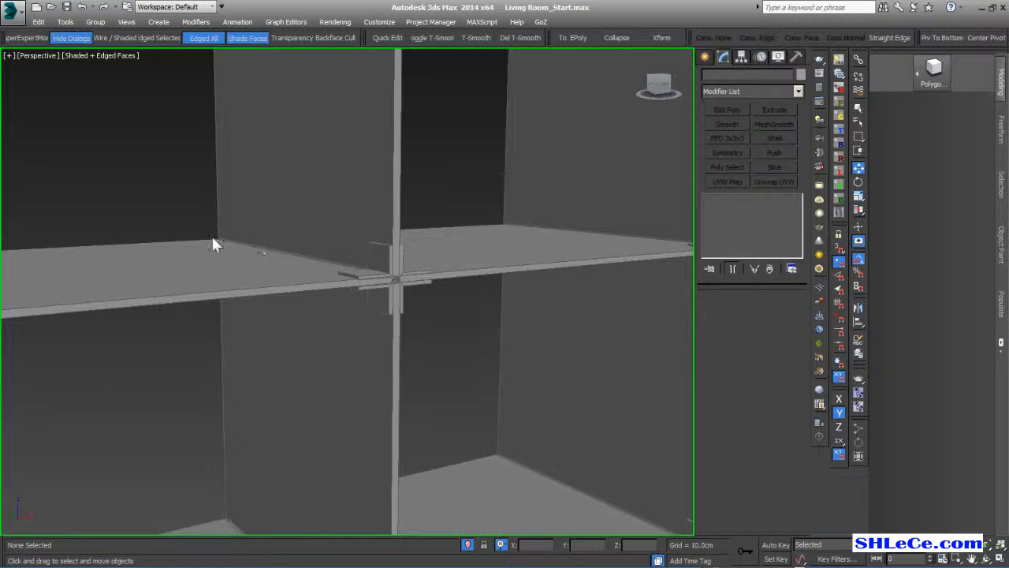
pyautogui.moveTo(265, 318); pyautogui.dragTo(198, 290, button='middle')
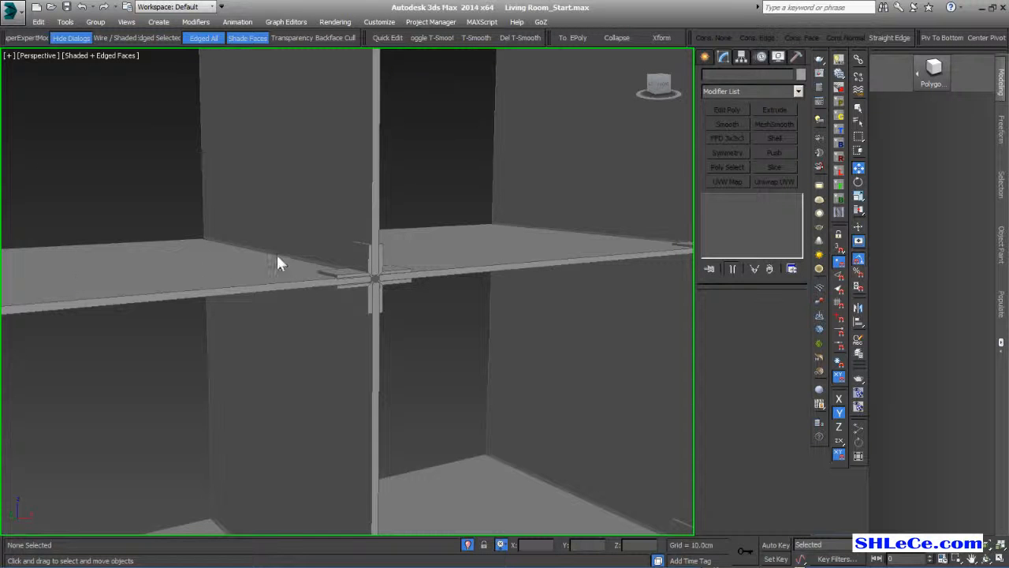
pyautogui.moveTo(370, 375); pyautogui.dragTo(330, 280, button='middle')
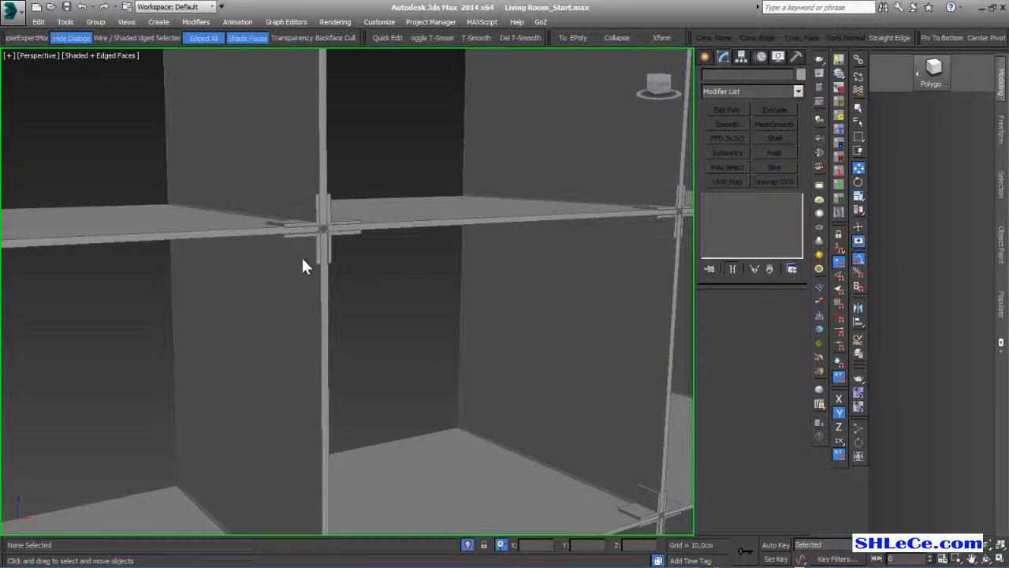
pyautogui.keyDown('alt'); pyautogui.moveTo(285, 242); pyautogui.dragTo(286, 264, button='middle'); pyautogui.keyUp('alt')
pyautogui.scroll(-5, 481, 236)
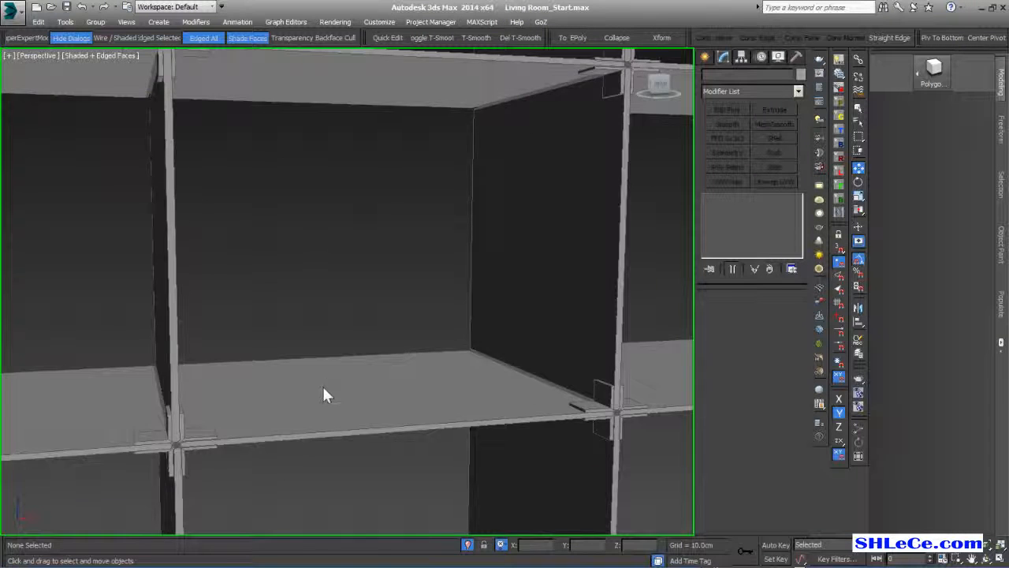
pyautogui.scroll(-6, 326, 390)
pyautogui.scroll(-3, 326, 360)
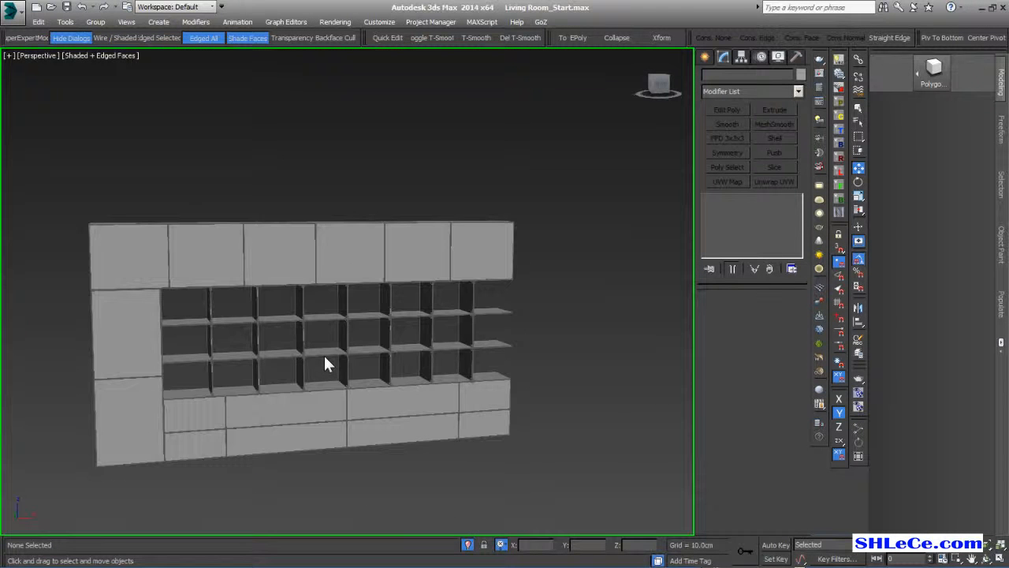
pyautogui.moveTo(313, 390); pyautogui.dragTo(326, 387, button='middle')
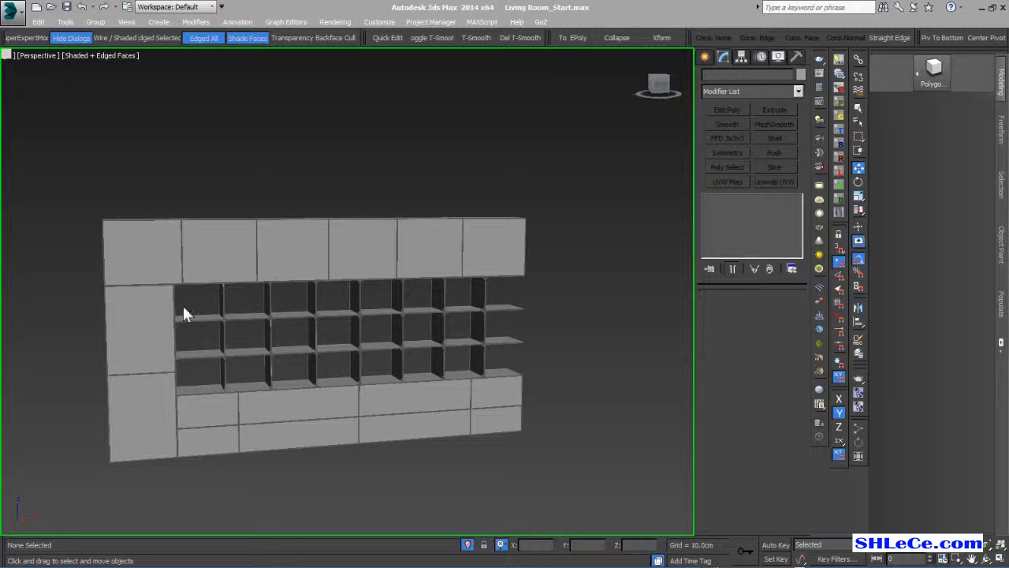
# - Draw a narrow vertical rectangle about 24.2 cm long and 2.4 cm wide on the first upper door, beside its right edge
pyautogui.scroll(4, 190, 233)
pyautogui.scroll(2, 237, 307)
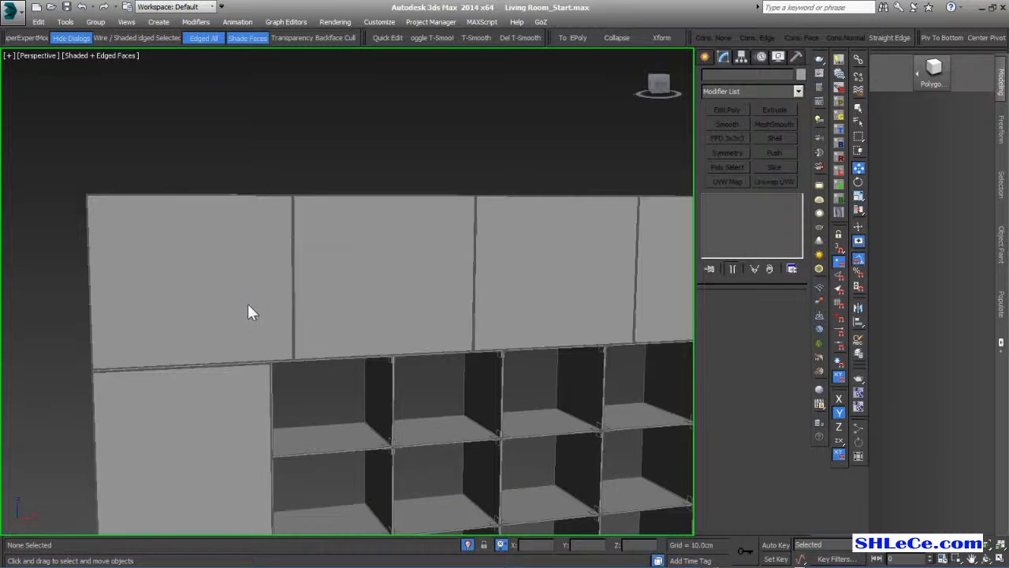
pyautogui.scroll(3, 315, 245)
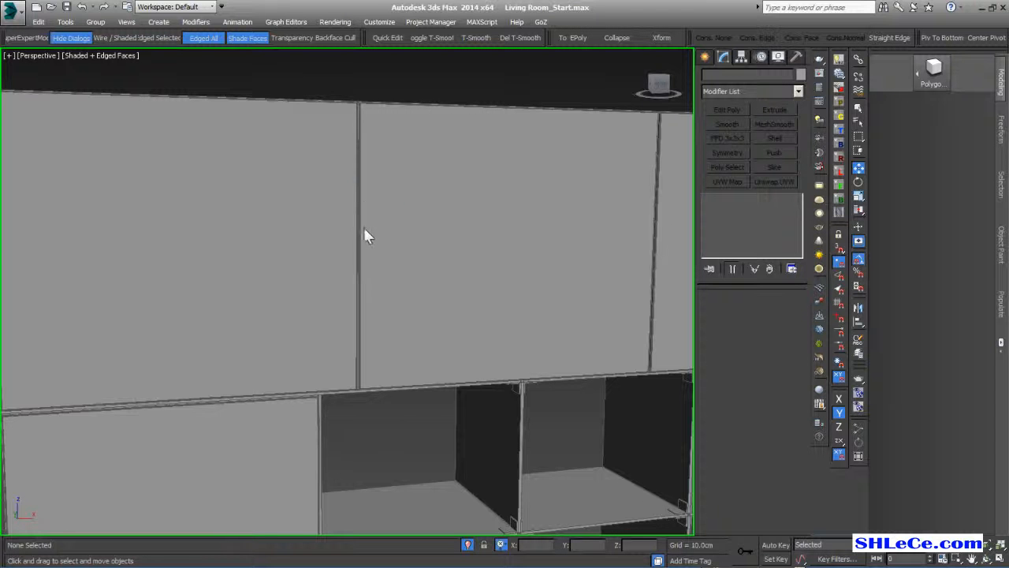
pyautogui.scroll(-3, 359, 217)
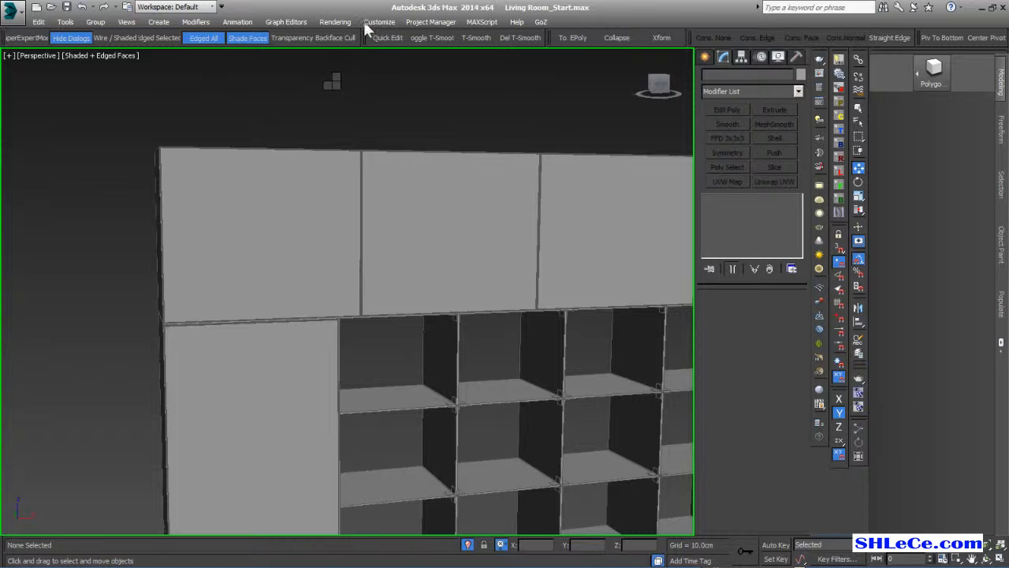
pyautogui.press('r')
pyautogui.keyDown('alt'); pyautogui.moveTo(370, 190); pyautogui.dragTo(311, 217, button='middle'); pyautogui.keyUp('alt')
pyautogui.scroll(2, 303, 215)
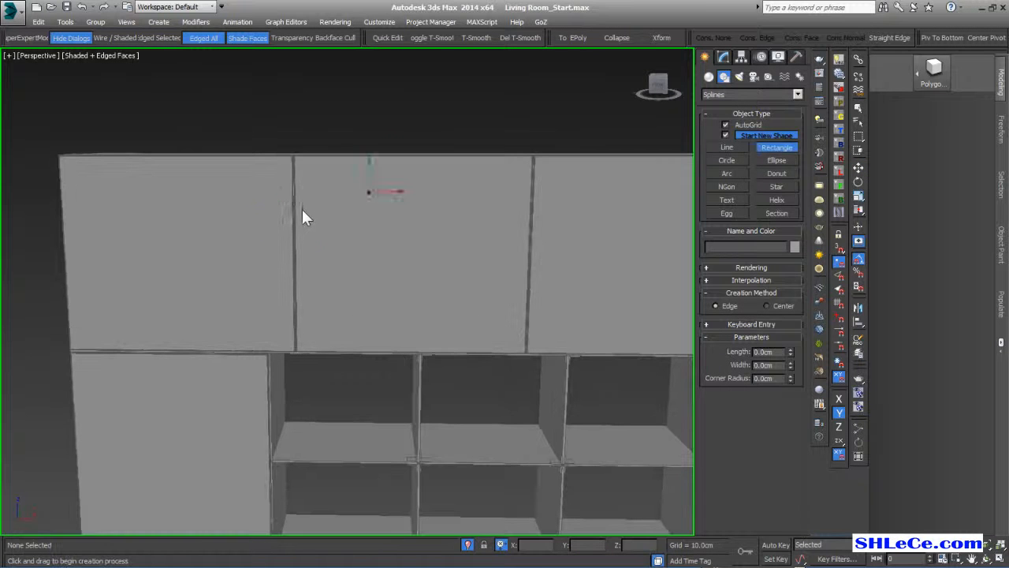
pyautogui.moveTo(281, 229); pyautogui.dragTo(277, 273)
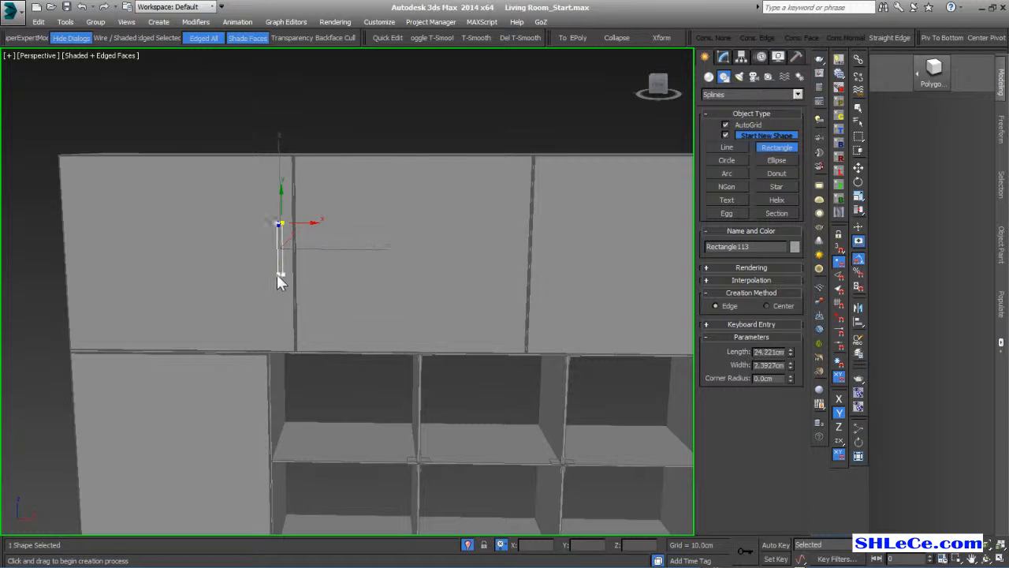
pyautogui.press('w')
pyautogui.keyDown('alt'); pyautogui.moveTo(268, 299); pyautogui.dragTo(258, 253, button='middle'); pyautogui.keyUp('alt')
pyautogui.scroll(4, 264, 240)
# - Convert the handle rectangle to an Editable Spline and fillet its corners into rounded ends
pyautogui.click(724, 57)
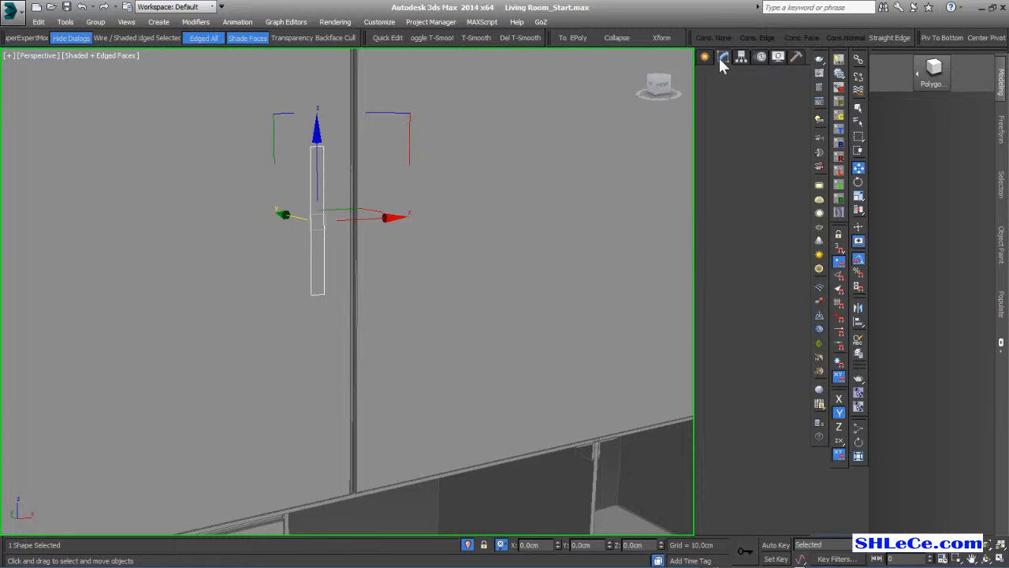
pyautogui.rightClick(745, 223)
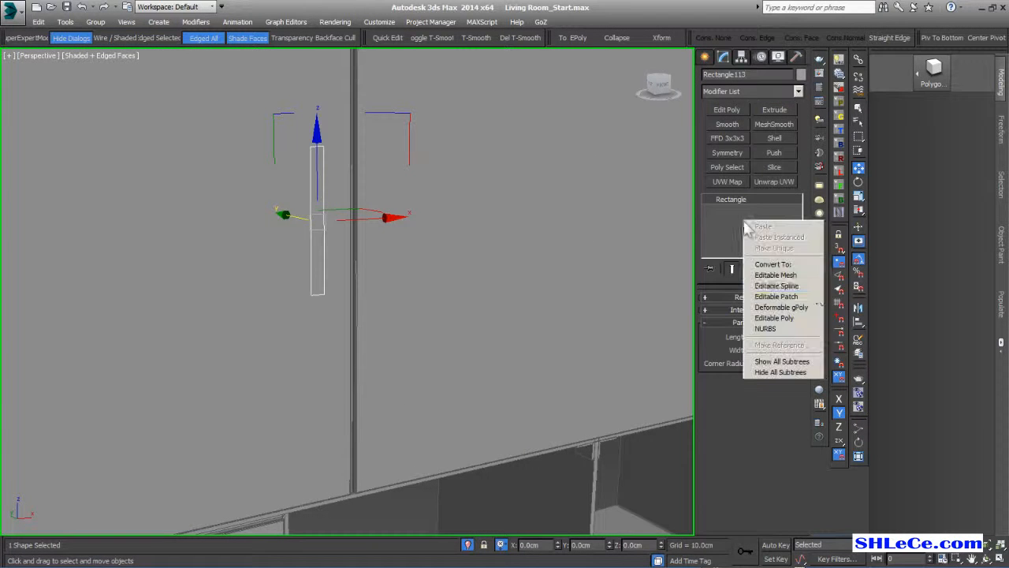
pyautogui.click(810, 287)
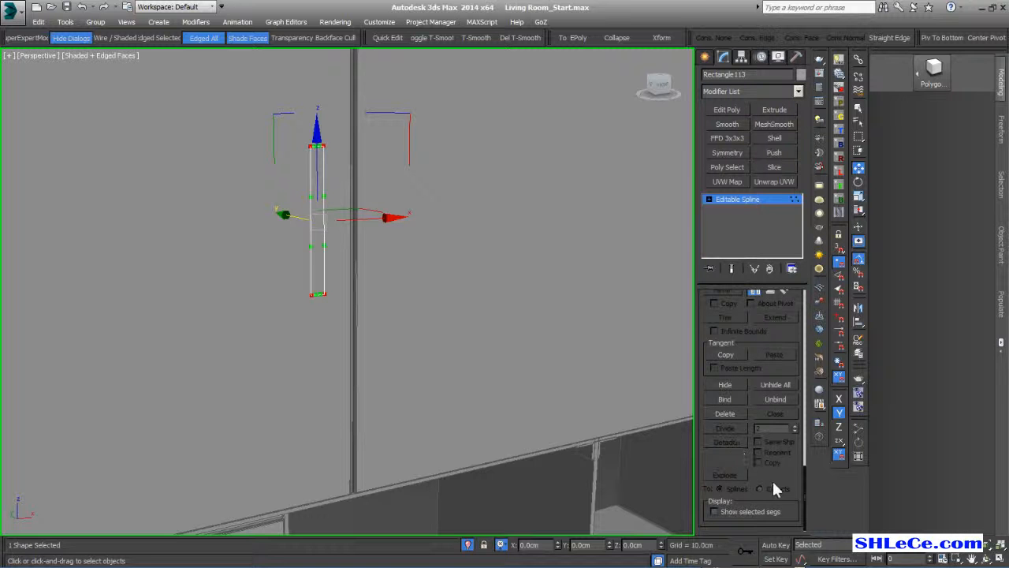
pyautogui.scroll(1, 565, 380)
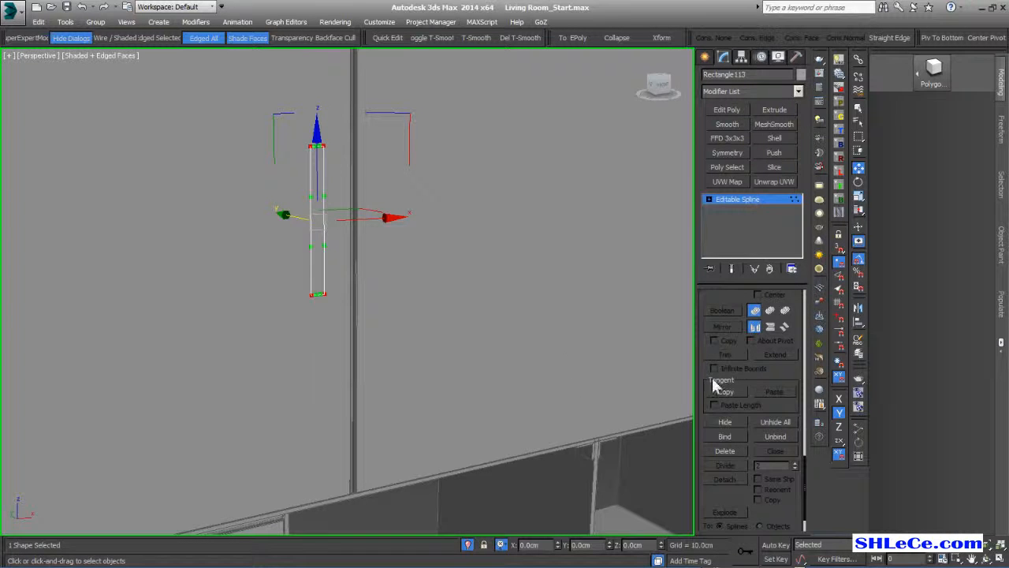
pyautogui.scroll(3, 734, 309)
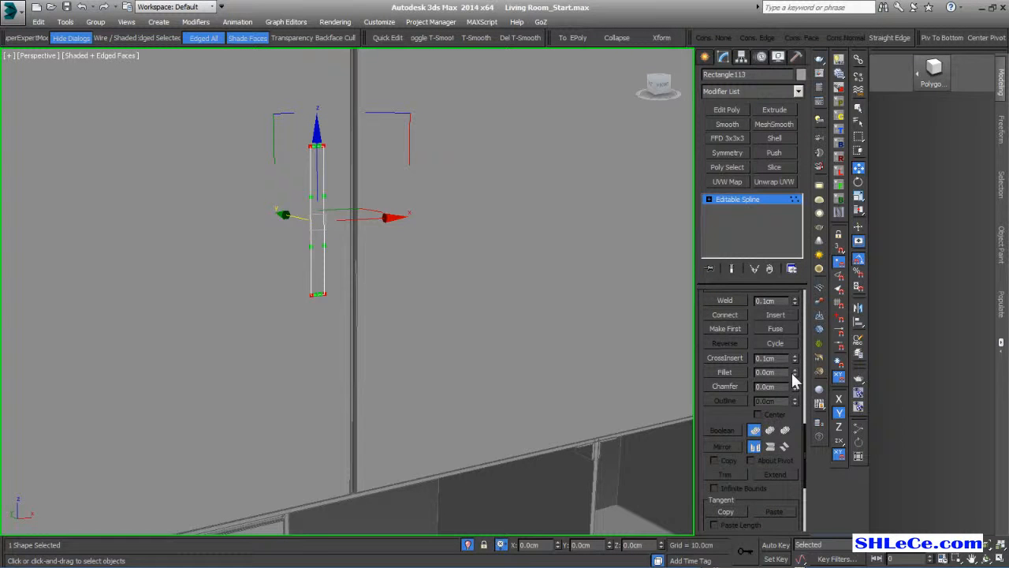
pyautogui.moveTo(793, 378); pyautogui.dragTo(793, 372)
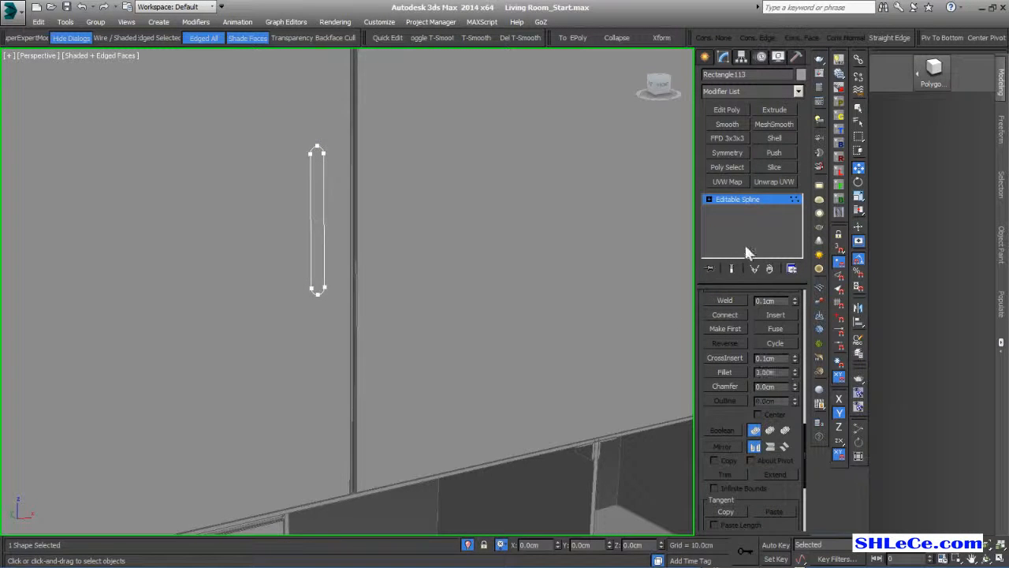
# - Weld all vertices of the handle spline with a 0.1 cm threshold
pyautogui.click(708, 199)
pyautogui.click(724, 209)
pyautogui.moveTo(423, 101); pyautogui.dragTo(177, 375)
pyautogui.scroll(3, 724, 415)
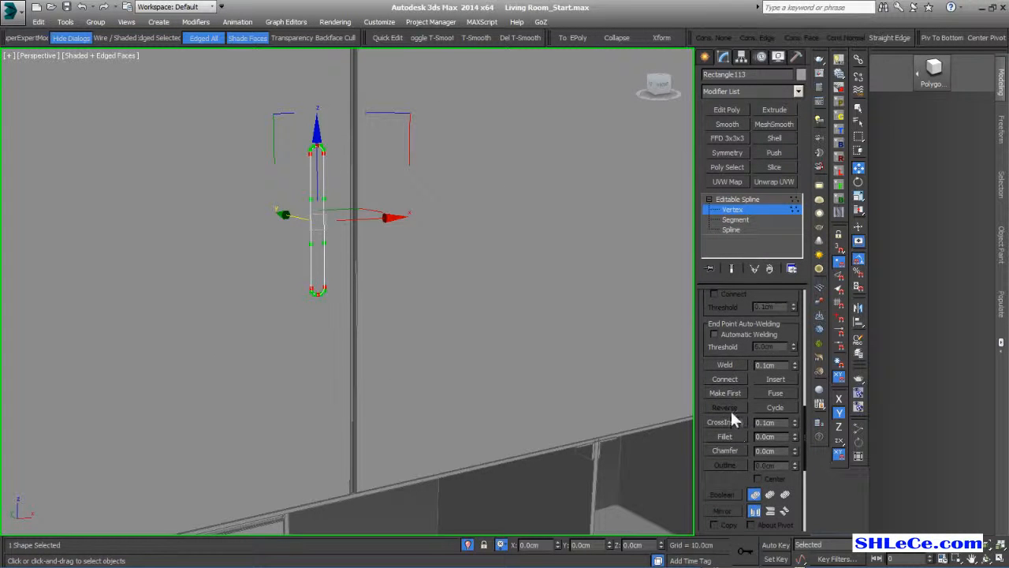
pyautogui.click(719, 364)
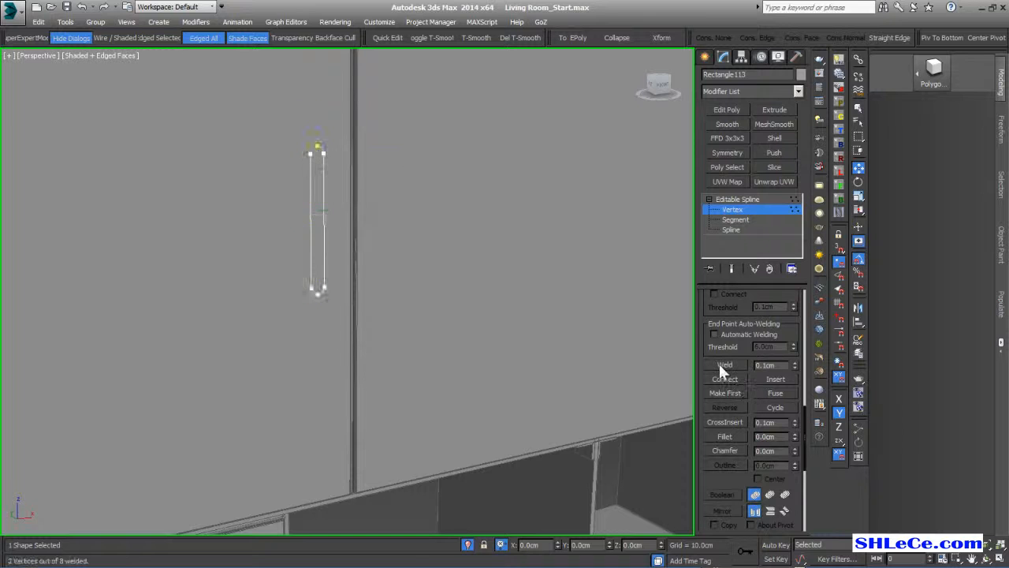
# - Extrude the rounded handle outline and set the extrusion amount to 1.5 cm
pyautogui.click(733, 209)
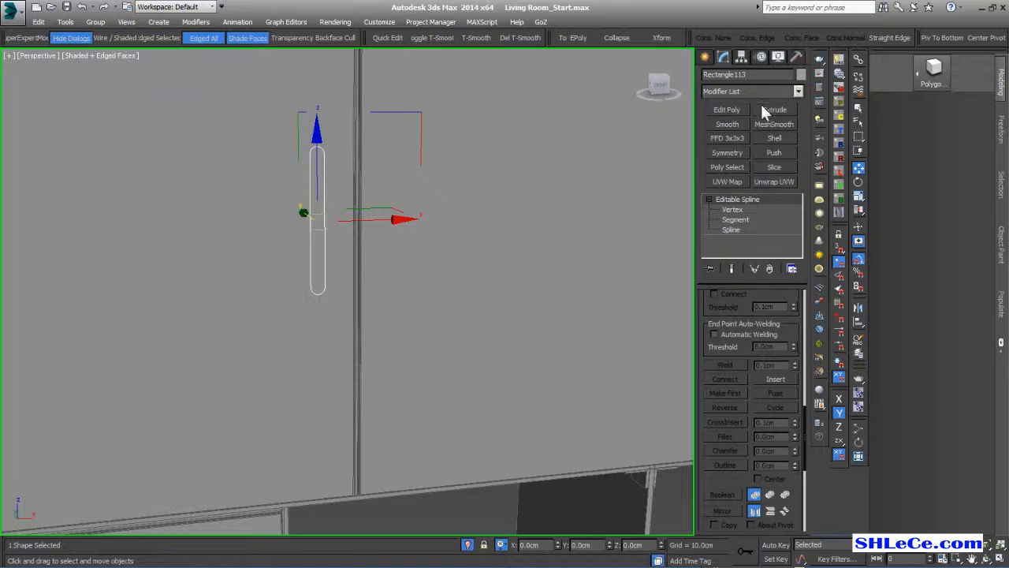
pyautogui.click(759, 92)
pyautogui.click(758, 91)
pyautogui.click(775, 108)
pyautogui.keyDown('alt'); pyautogui.moveTo(453, 258); pyautogui.dragTo(513, 271, button='middle'); pyautogui.keyUp('alt')
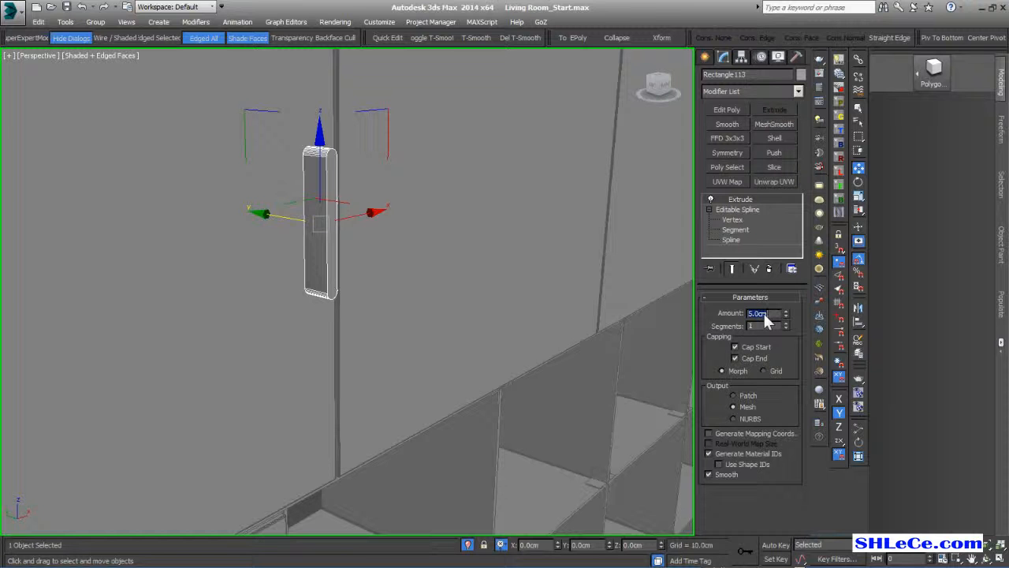
pyautogui.write('1')
pyautogui.press('Return')
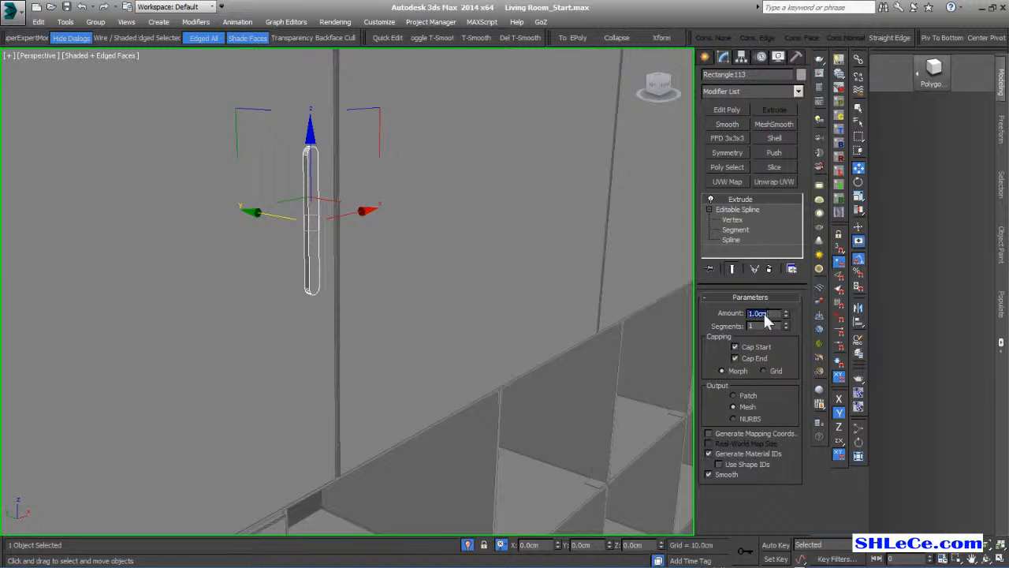
pyautogui.write('1.5')
pyautogui.press('Return')
# - Set the handle's extrusion amount to 2 cm after comparing its thickness against the whole cabinet
pyautogui.scroll(4, 396, 270)
pyautogui.scroll(-6, 397, 268)
pyautogui.keyDown('alt'); pyautogui.moveTo(399, 269); pyautogui.dragTo(433, 288, button='middle'); pyautogui.keyUp('alt')
pyautogui.doubleClick(775, 314)
pyautogui.write('1')
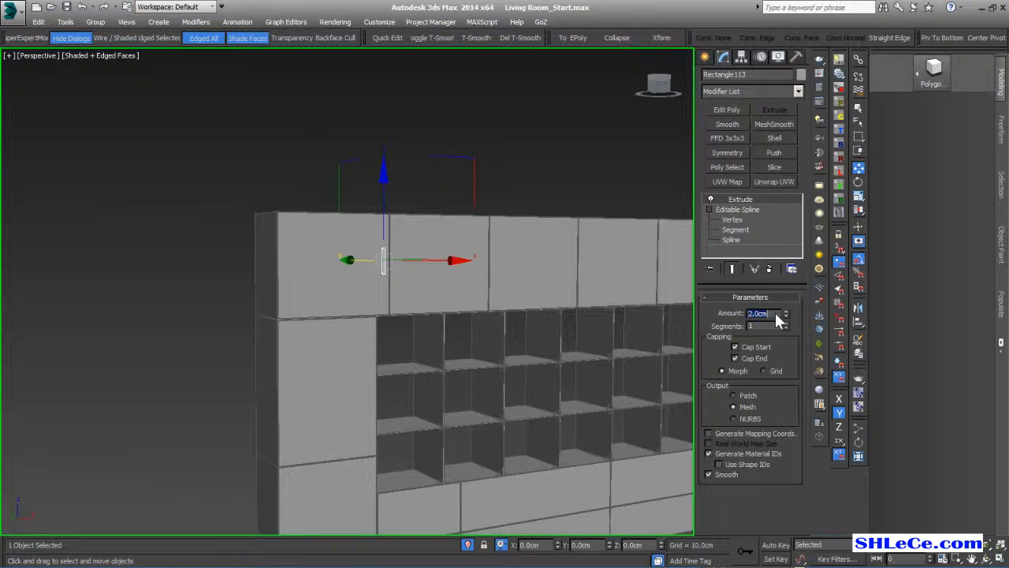
pyautogui.press('Return')
pyautogui.keyDown('alt'); pyautogui.moveTo(465, 224); pyautogui.dragTo(398, 252, button='middle'); pyautogui.keyUp('alt')
pyautogui.press('z')
pyautogui.keyDown('alt'); pyautogui.moveTo(342, 282); pyautogui.dragTo(324, 311, button='middle'); pyautogui.keyUp('alt')
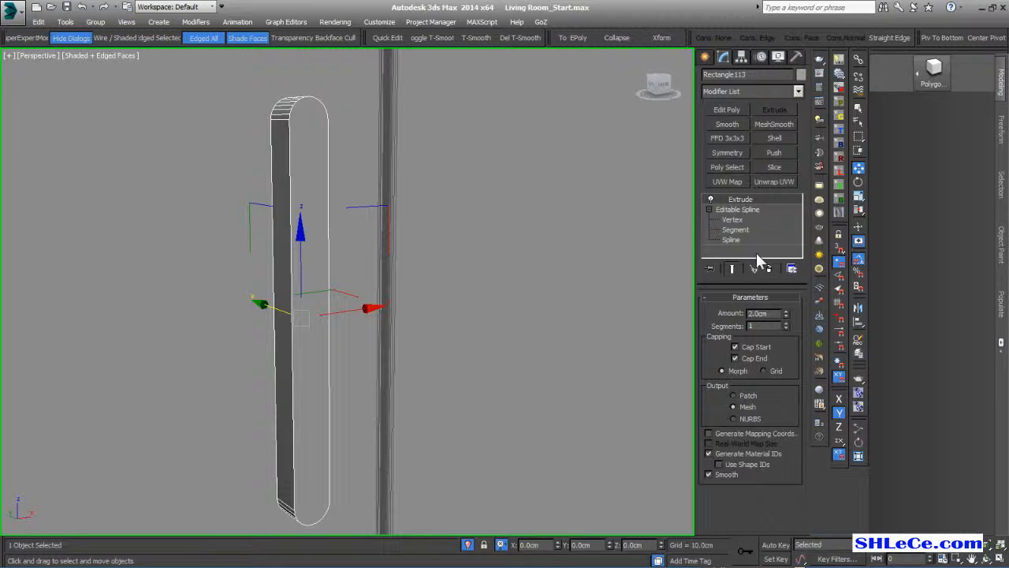
# - Add an Edit Poly modifier to the handle and select the edges outlining its front face
pyautogui.click(726, 111)
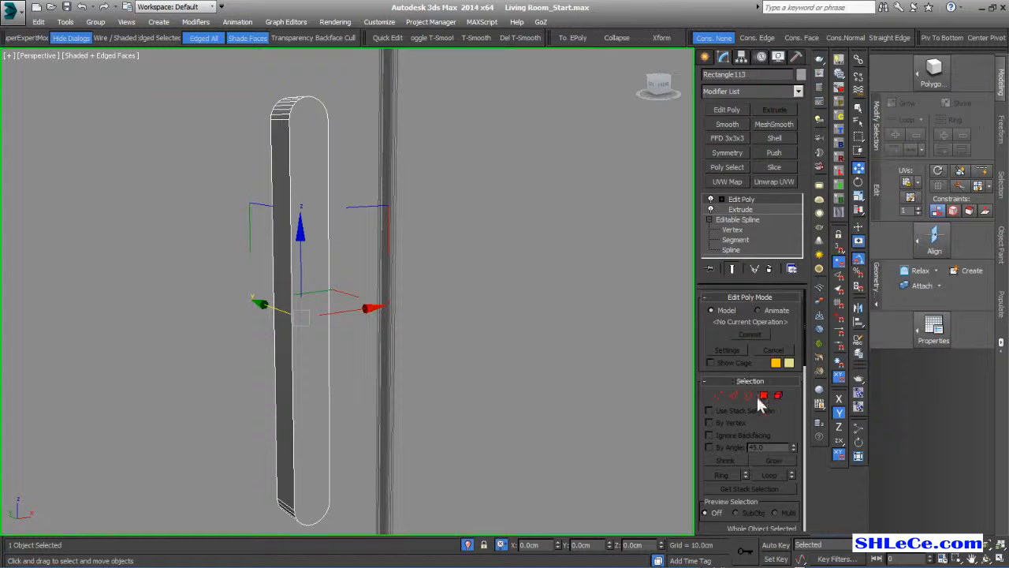
pyautogui.press('4')
pyautogui.click(310, 152)
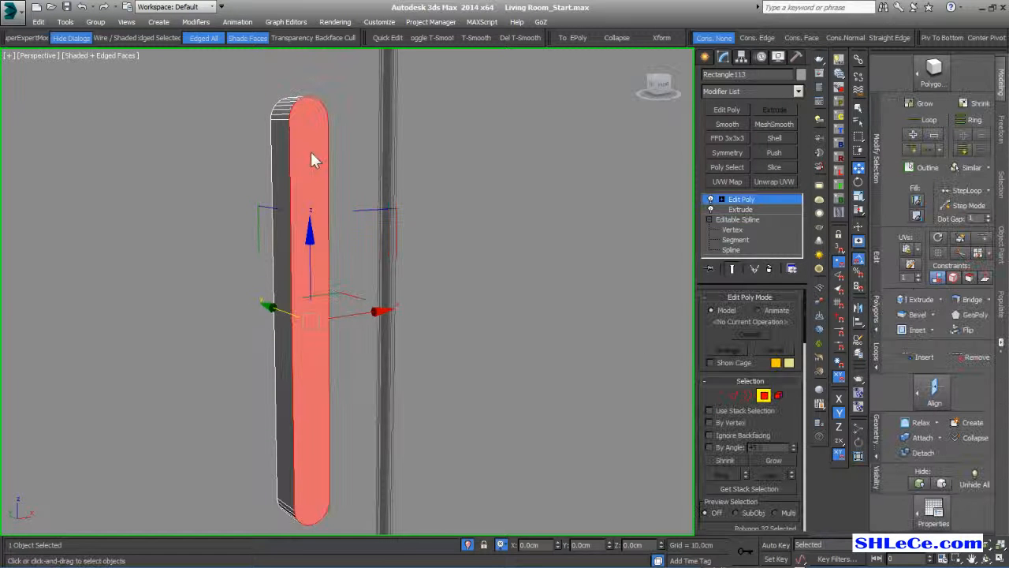
pyautogui.keyDown('ctrl'); pyautogui.click(731, 395); pyautogui.keyUp('ctrl')
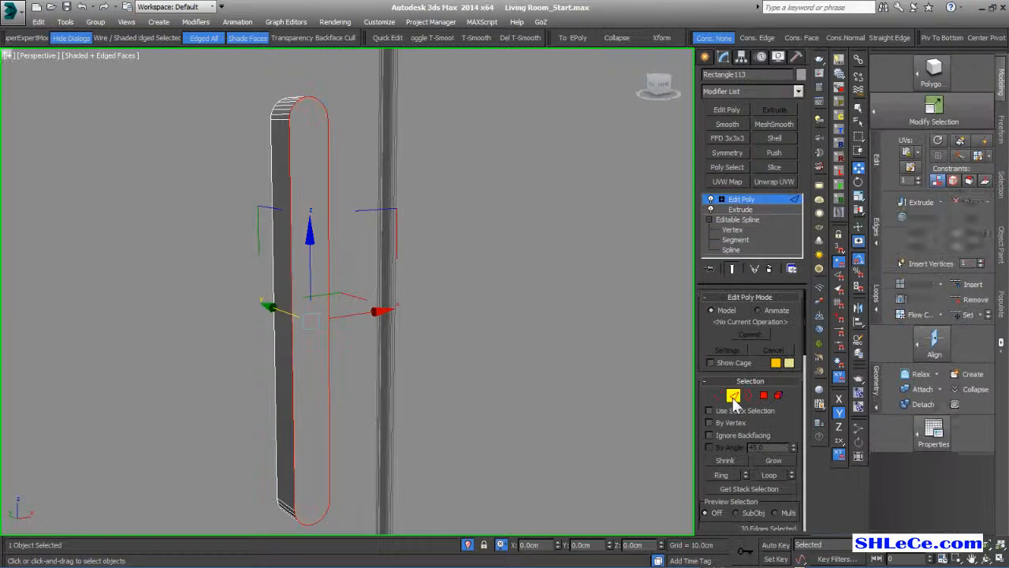
pyautogui.scroll(-2, 757, 441)
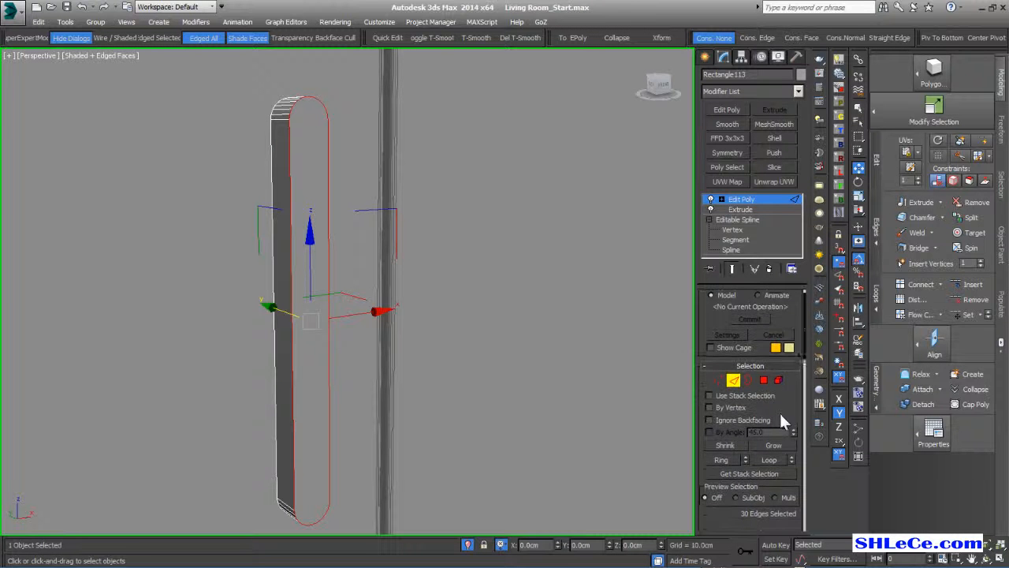
pyautogui.keyDown('alt'); pyautogui.moveTo(394, 306); pyautogui.dragTo(379, 292, button='middle'); pyautogui.keyUp('alt')
pyautogui.scroll(3, 379, 293)
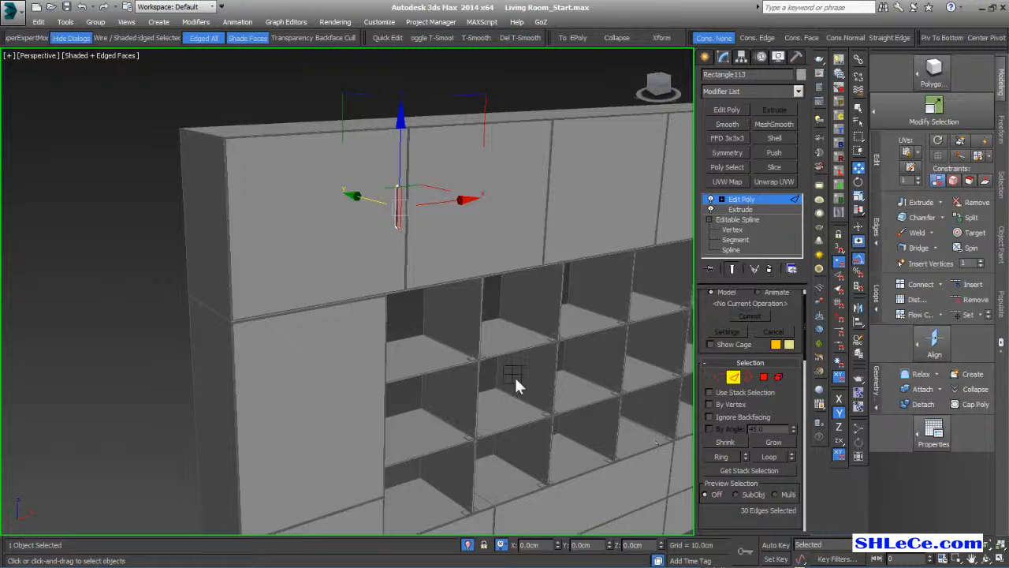
# - Chamfer the handle's front outline edges twice by small freehand amounts to round the rim, and leave edge editing
pyautogui.hotkey('ctrl', 'shift', 'c')
pyautogui.scroll(8, 394, 239)
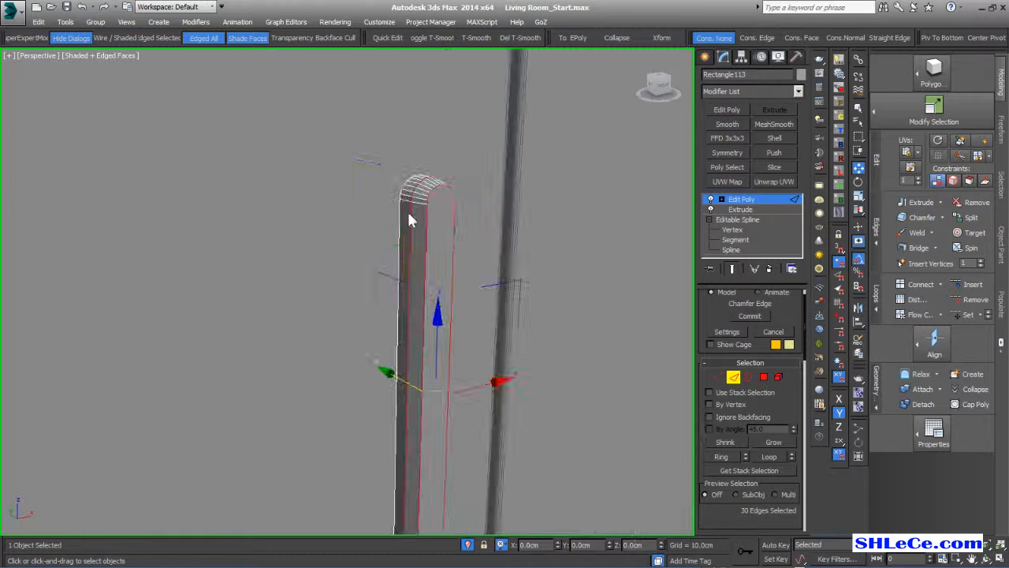
pyautogui.moveTo(555, 185); pyautogui.dragTo(556, 176)
pyautogui.click(556, 199)
pyautogui.click(556, 200)
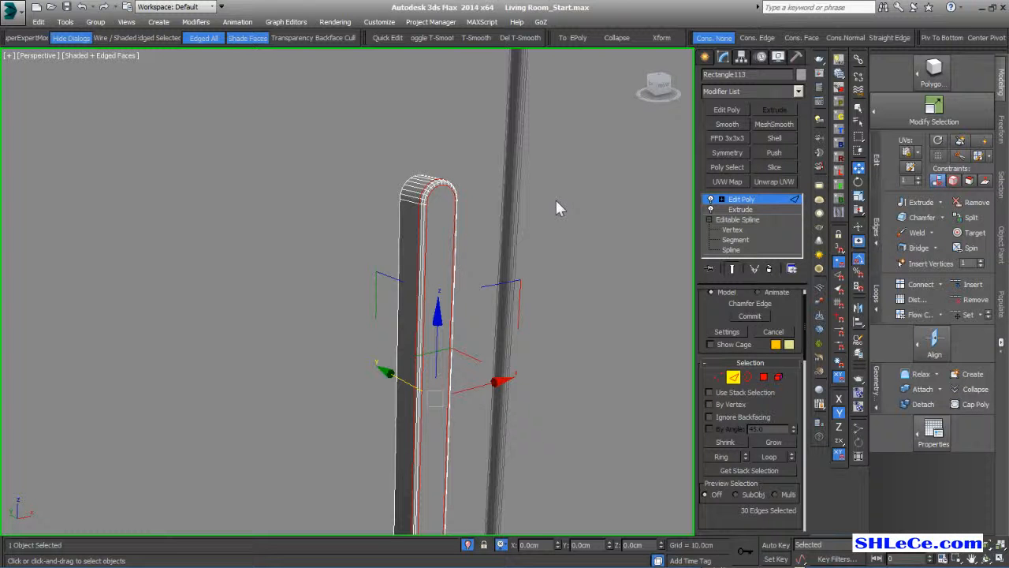
pyautogui.moveTo(556, 186); pyautogui.dragTo(555, 179)
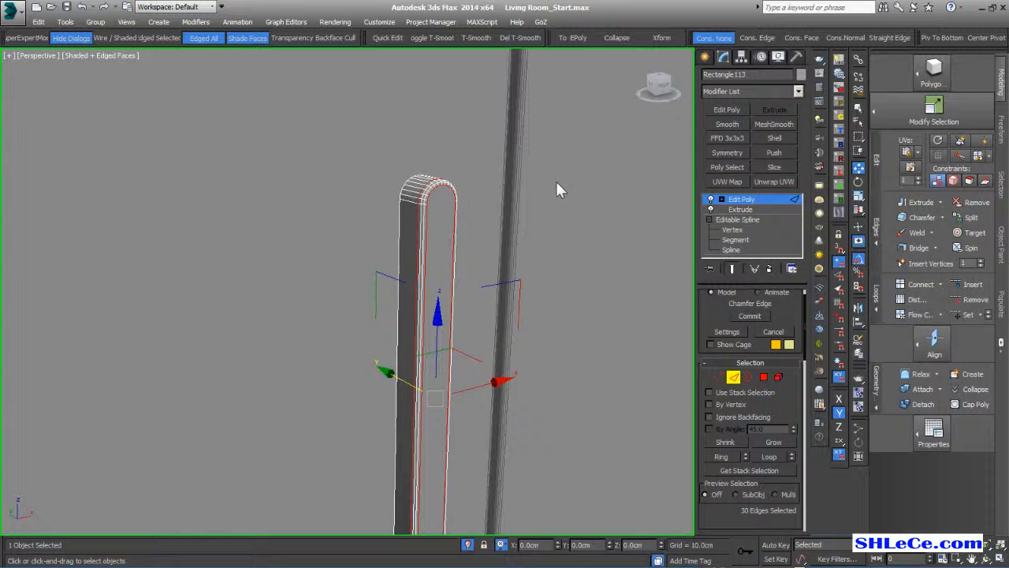
pyautogui.click(555, 237)
pyautogui.click(734, 379)
# - Place an instance of the handle on the second upper door, across the gap from the first handle
pyautogui.moveTo(544, 410); pyautogui.dragTo(394, 251, button='middle')
pyautogui.scroll(-5, 347, 208)
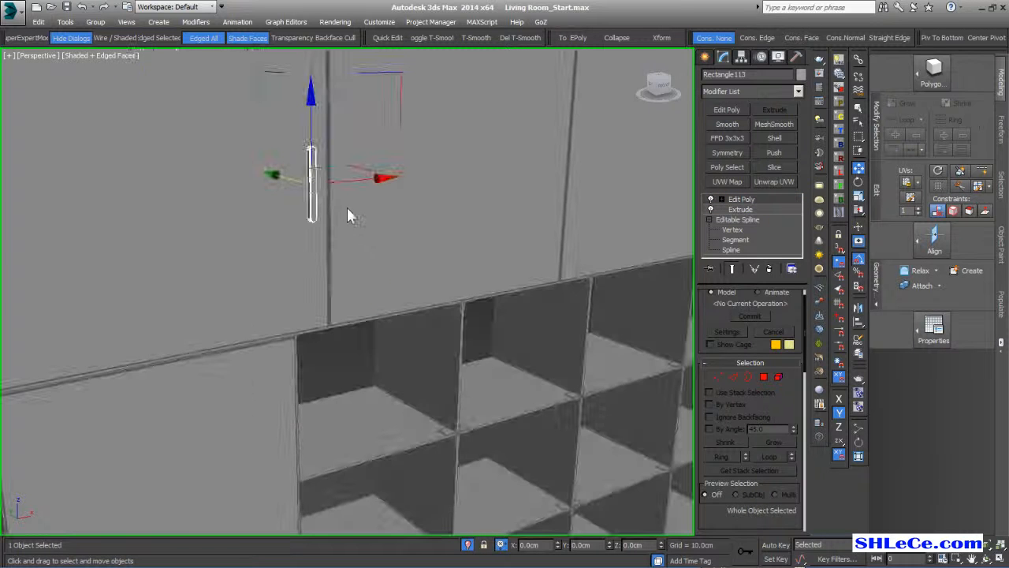
pyautogui.scroll(-3, 363, 233)
pyautogui.scroll(1, 356, 240)
pyautogui.press('f')
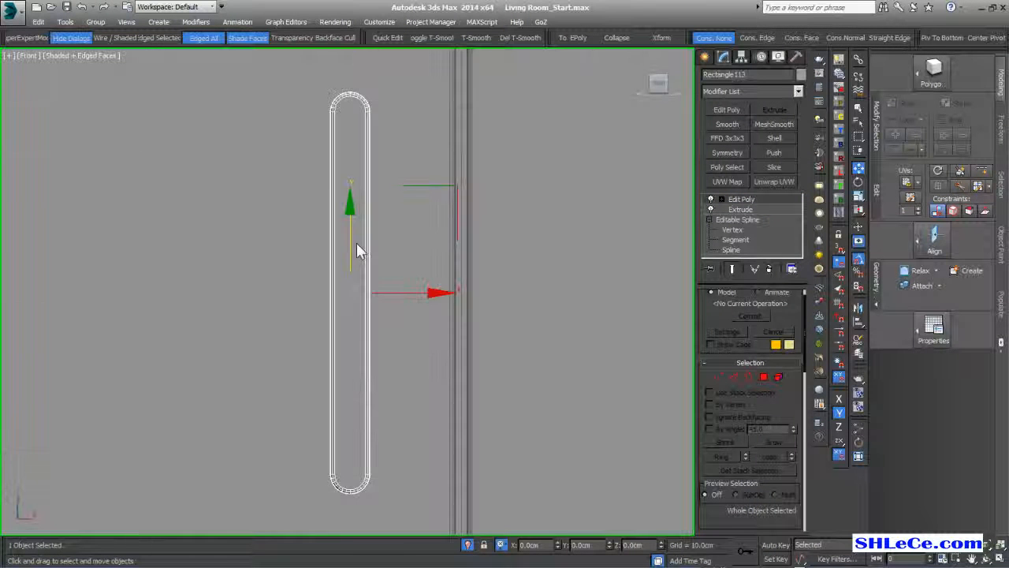
pyautogui.scroll(-2, 289, 165)
pyautogui.scroll(-5, 381, 205)
pyautogui.moveTo(403, 222); pyautogui.dragTo(376, 219, button='middle')
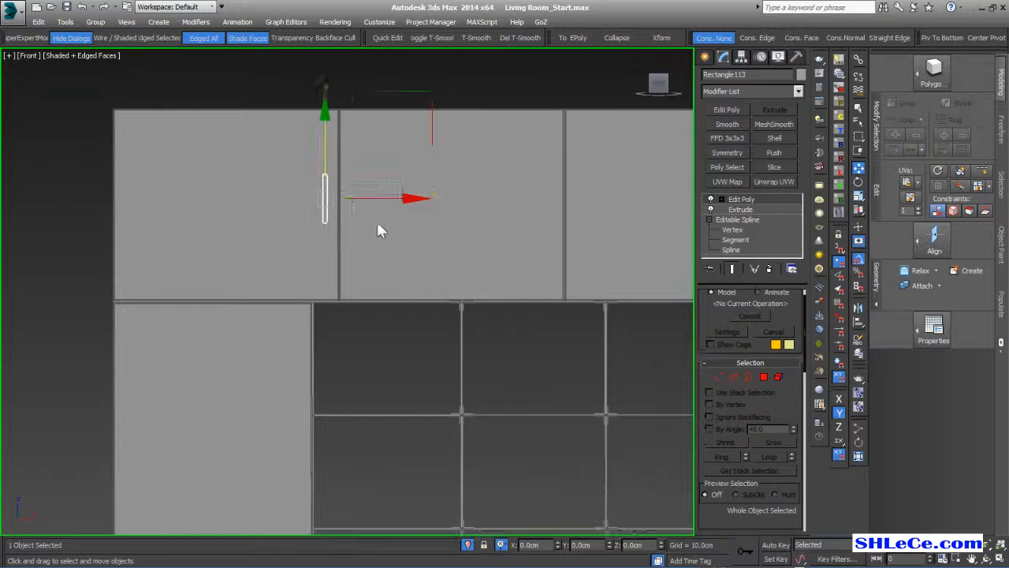
pyautogui.moveTo(404, 204)
pyautogui.keyDown('shift'); pyautogui.mouseDown()
pyautogui.moveTo(436, 199)
pyautogui.moveTo(420, 199)
pyautogui.mouseUp(); pyautogui.keyUp('shift')
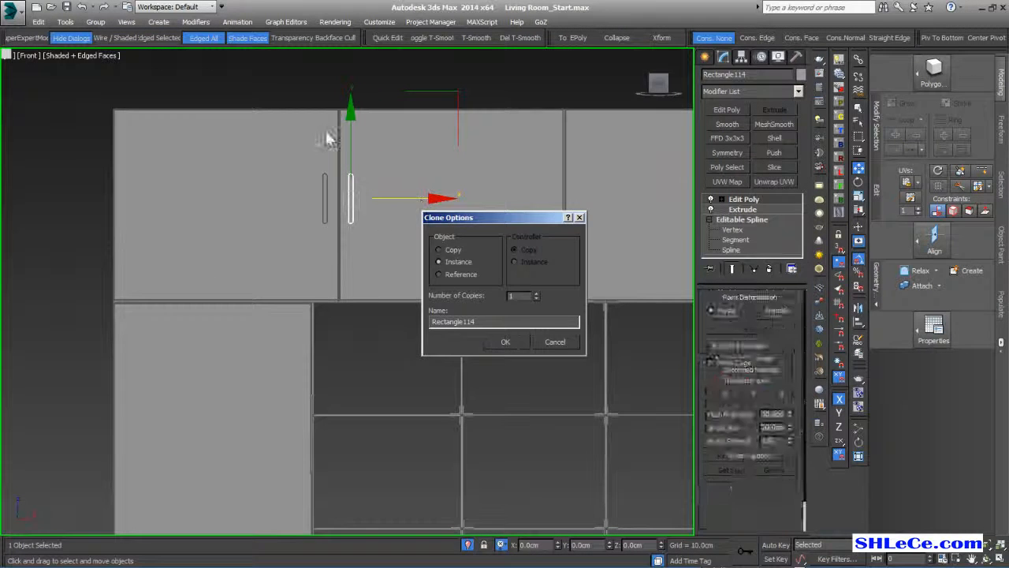
pyautogui.press('Return')
# - Select both upper door handles and make one instance of the pair along the row of upper doors
pyautogui.click(279, 64)
pyautogui.moveTo(284, 75); pyautogui.dragTo(403, 232)
pyautogui.moveTo(403, 237)
pyautogui.mouseDown(button='middle')
pyautogui.moveTo(408, 263)
pyautogui.moveTo(344, 218)
pyautogui.mouseUp(button='middle')
pyautogui.keyDown('shift'); pyautogui.moveTo(329, 205); pyautogui.dragTo(724, 198); pyautogui.keyUp('shift')
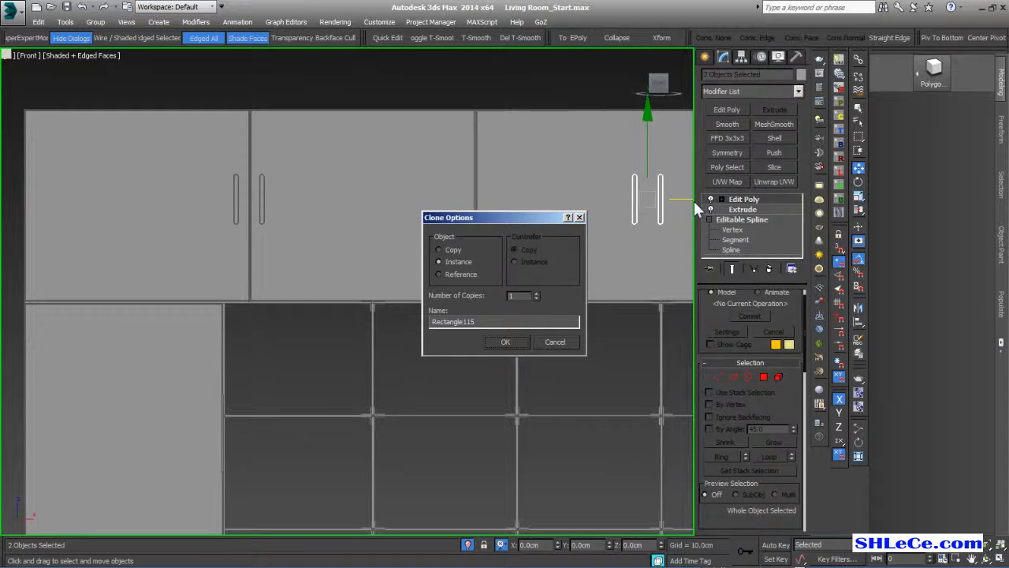
pyautogui.press('Return')
pyautogui.moveTo(518, 234); pyautogui.dragTo(177, 261, button='middle')
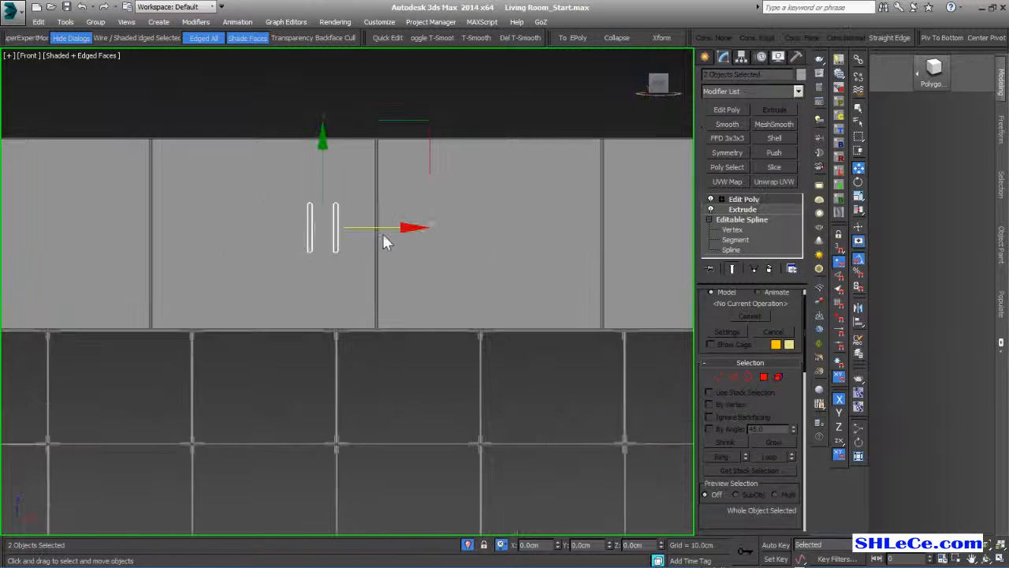
# - Position handle pairs at the joints between the third and fourth and the fifth and sixth upper doors, using instances
pyautogui.moveTo(399, 228)
pyautogui.mouseDown()
pyautogui.moveTo(439, 224)
pyautogui.moveTo(440, 244)
pyautogui.moveTo(581, 250)
pyautogui.moveTo(589, 241)
pyautogui.mouseUp()
pyautogui.scroll(-4, 473, 260)
pyautogui.scroll(2, 449, 244)
pyautogui.press('Return')
pyautogui.moveTo(383, 248)
pyautogui.mouseDown(button='middle')
pyautogui.moveTo(503, 154)
pyautogui.moveTo(479, 165)
pyautogui.mouseUp(button='middle')
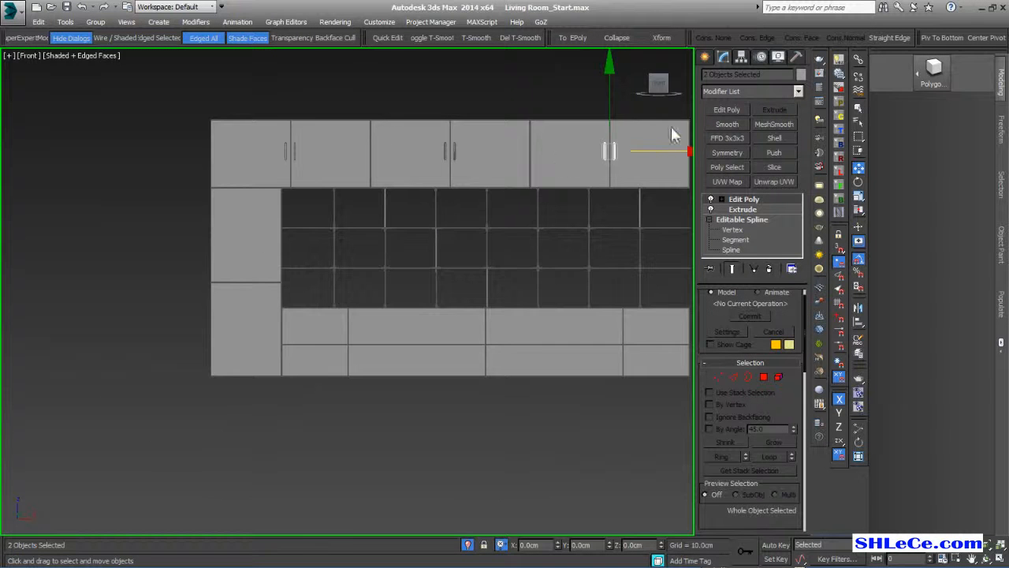
# - Instance a handle pair down to the inner edge of the upper tall side door
pyautogui.moveTo(670, 126); pyautogui.dragTo(605, 156, button='middle')
pyautogui.moveTo(651, 130)
pyautogui.mouseDown()
pyautogui.moveTo(330, 259)
pyautogui.moveTo(323, 205)
pyautogui.mouseUp()
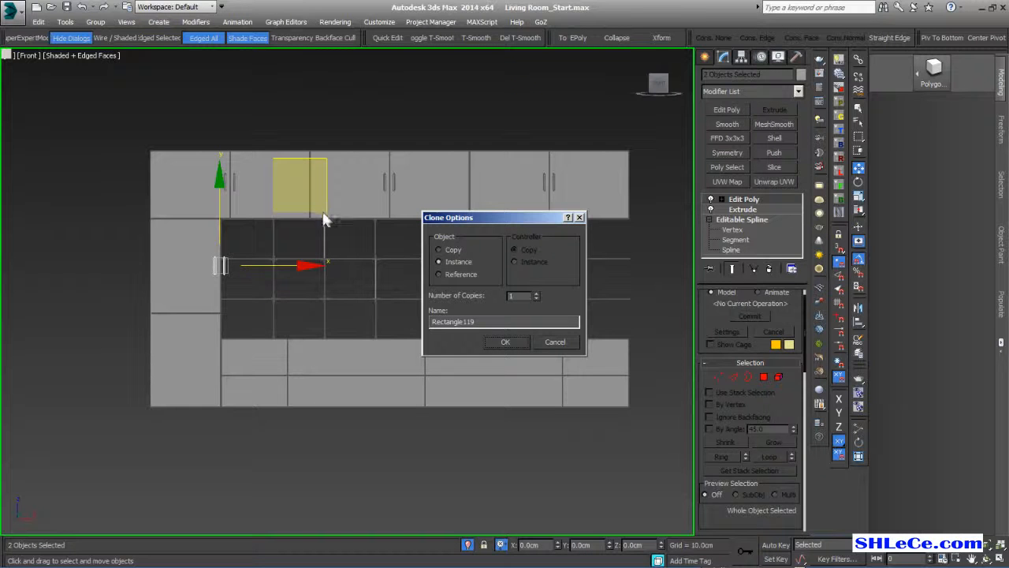
pyautogui.press('Return')
pyautogui.moveTo(246, 269); pyautogui.dragTo(240, 268, button='middle')
pyautogui.click(281, 275)
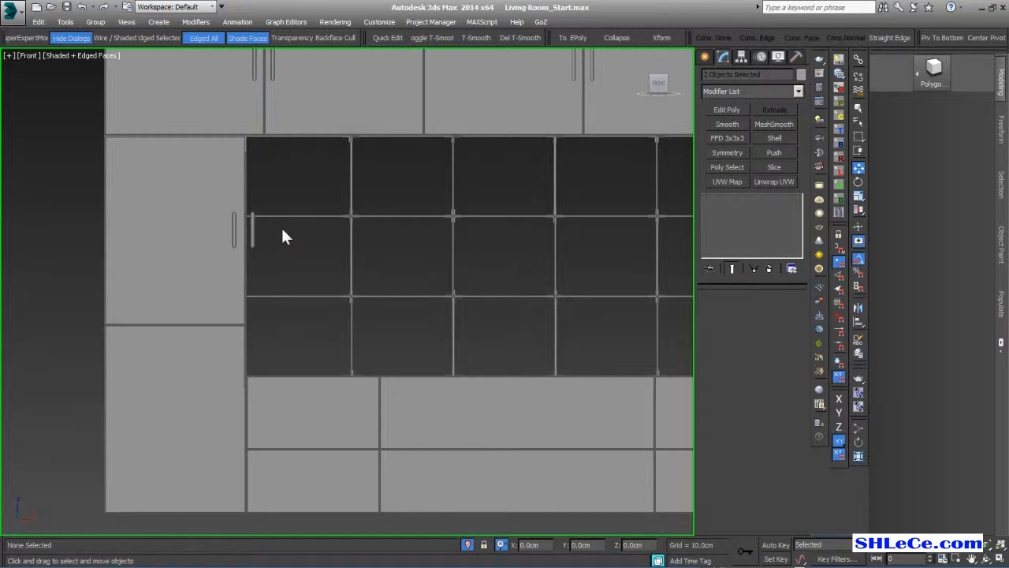
# - Move the spare handle beside the upper tall side door onto the inner edge of the lower side door
pyautogui.keyDown('alt'); pyautogui.moveTo(303, 264); pyautogui.dragTo(297, 196); pyautogui.keyUp('alt')
pyautogui.moveTo(360, 167); pyautogui.dragTo(341, 352)
pyautogui.moveTo(340, 352); pyautogui.dragTo(234, 270, button='middle')
# - Instance the handle onto the first wide upper drawer, rotate it to horizontal, and centre it near the drawer's top edge
pyautogui.keyDown('shift'); pyautogui.moveTo(233, 246); pyautogui.dragTo(447, 222); pyautogui.keyUp('shift')
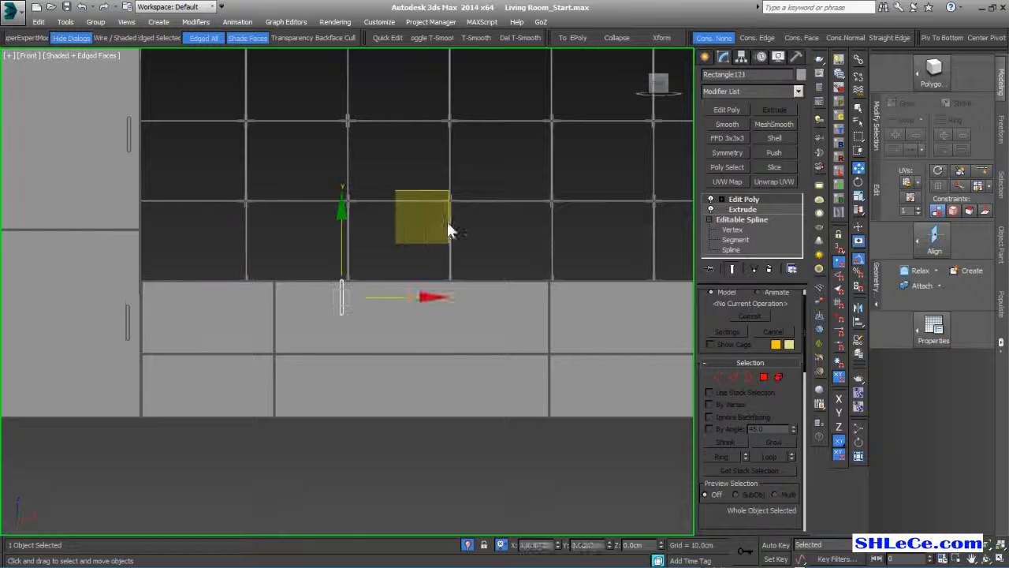
pyautogui.press('Return')
pyautogui.press('e')
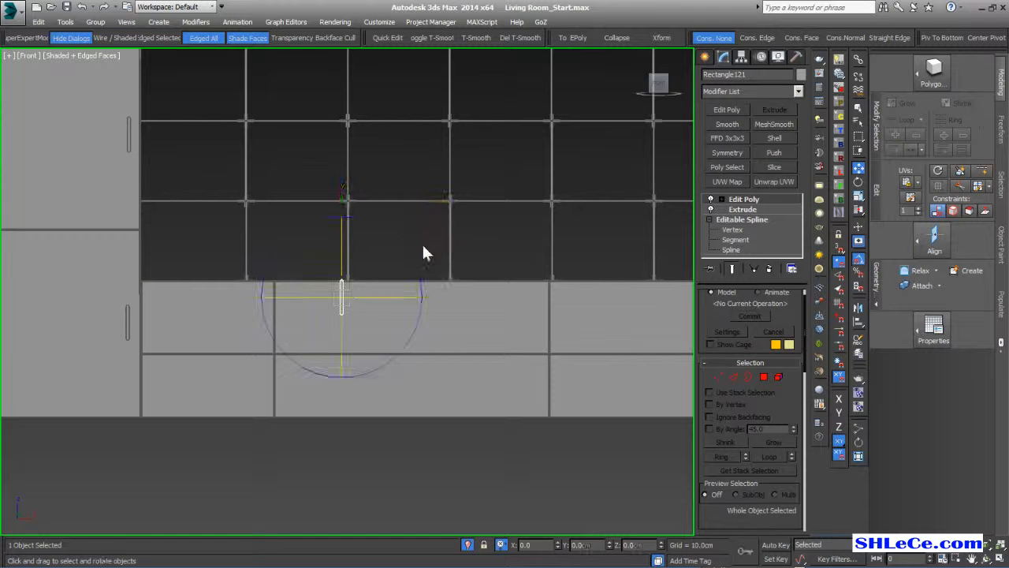
pyautogui.moveTo(396, 235); pyautogui.dragTo(546, 494)
pyautogui.press('w')
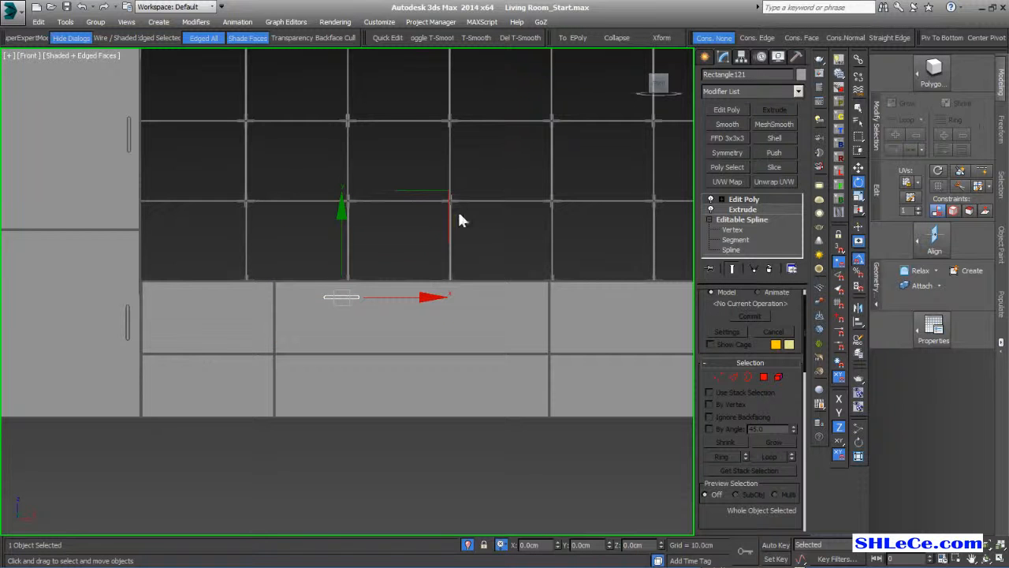
pyautogui.moveTo(450, 203); pyautogui.dragTo(513, 198)
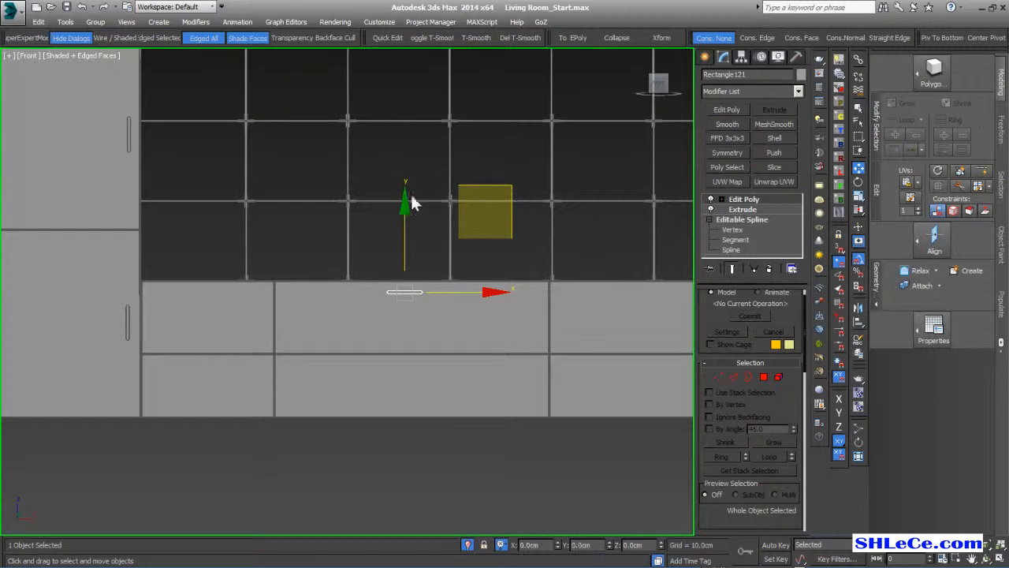
# - Instance the horizontal handle onto the wide drawer below, and instance both onto the narrow drawers beside the tall side door
pyautogui.moveTo(407, 211)
pyautogui.keyDown('shift'); pyautogui.mouseDown()
pyautogui.moveTo(419, 309)
pyautogui.moveTo(423, 282)
pyautogui.mouseUp(); pyautogui.keyUp('shift')
pyautogui.press('Return')
pyautogui.moveTo(364, 237); pyautogui.dragTo(458, 377)
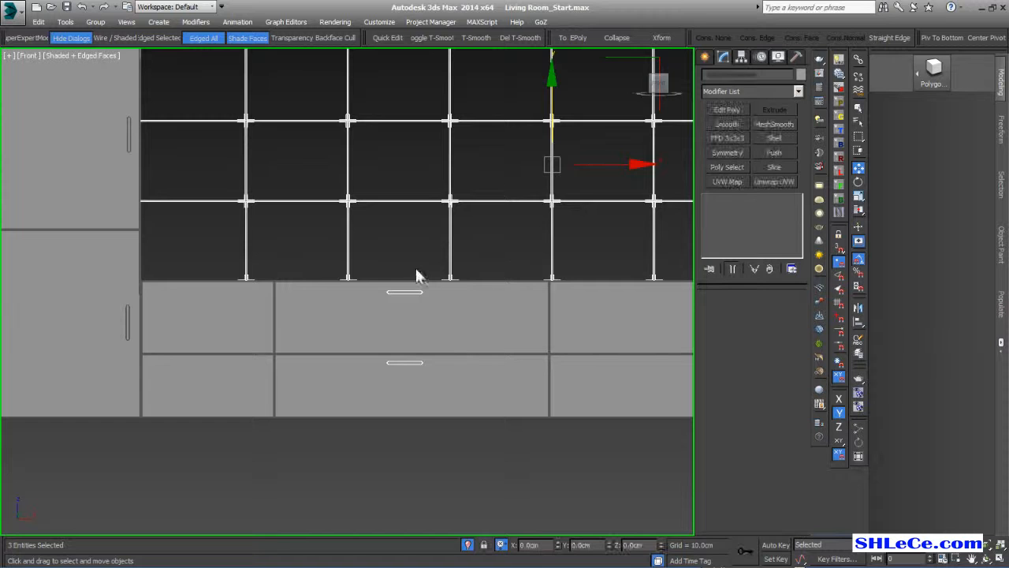
pyautogui.keyDown('shift'); pyautogui.moveTo(489, 331); pyautogui.dragTo(292, 324); pyautogui.keyUp('shift')
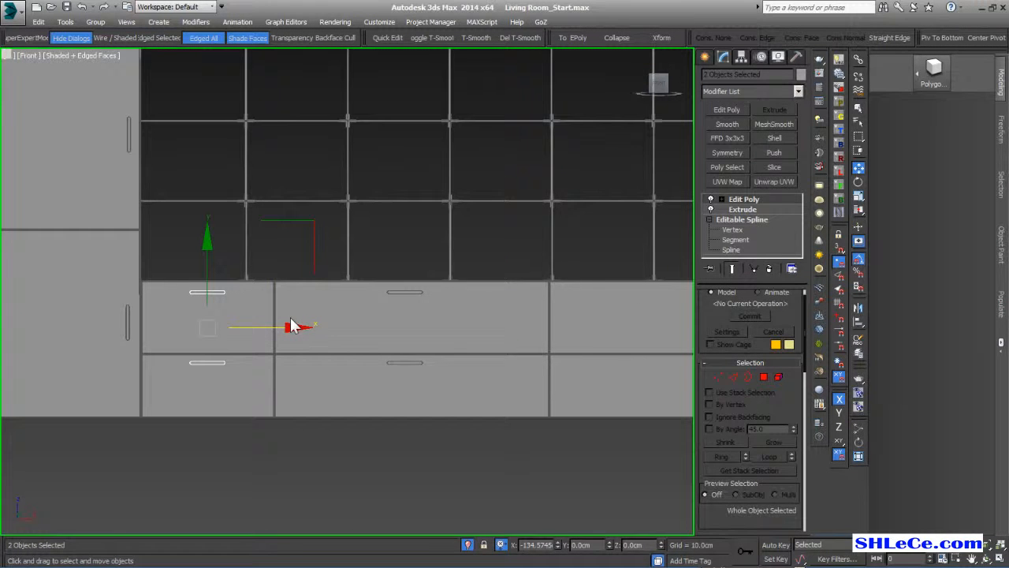
pyautogui.press('Return')
# - Instance the pair of drawer handles onto the second column of wide drawers
pyautogui.moveTo(417, 362); pyautogui.dragTo(155, 323, button='middle')
pyautogui.moveTo(76, 307)
pyautogui.keyDown('shift'); pyautogui.mouseDown()
pyautogui.moveTo(570, 311)
pyautogui.moveTo(537, 305)
pyautogui.mouseUp(); pyautogui.keyUp('shift')
pyautogui.click(536, 293)
pyautogui.press('Return')
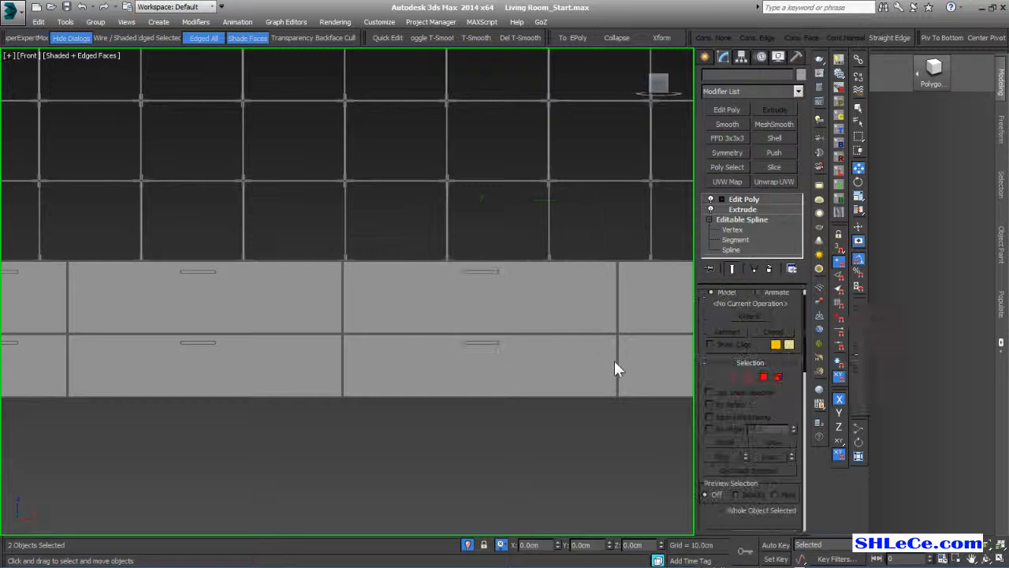
# - Position an instanced pair of handles on the narrow end drawers, and view the whole cabinet shaded without edges
pyautogui.moveTo(616, 360); pyautogui.dragTo(375, 357, button='middle')
pyautogui.scroll(-3, 555, 344)
pyautogui.moveTo(675, 330); pyautogui.dragTo(539, 332)
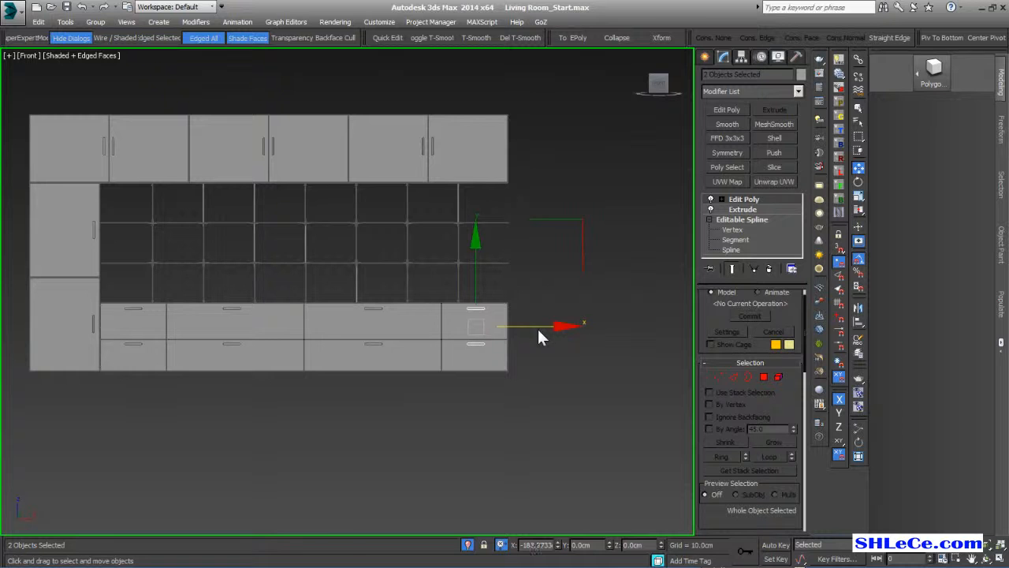
pyautogui.scroll(-3, 505, 413)
pyautogui.keyDown('alt'); pyautogui.moveTo(473, 421); pyautogui.dragTo(443, 362, button='middle'); pyautogui.keyUp('alt')
pyautogui.scroll(2, 442, 357)
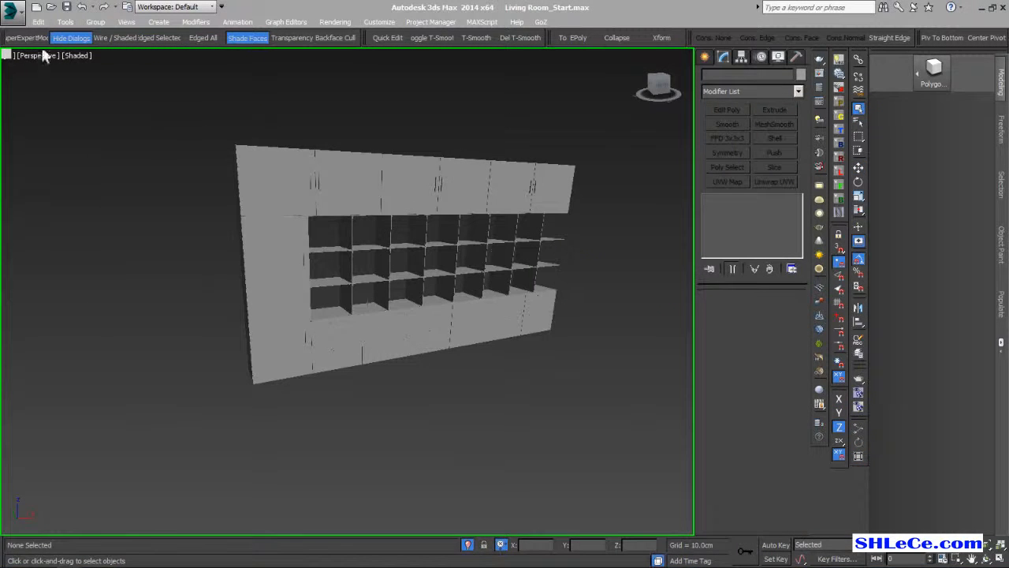
# - Merge all objects from Books.max into the scene
pyautogui.click(14, 12)
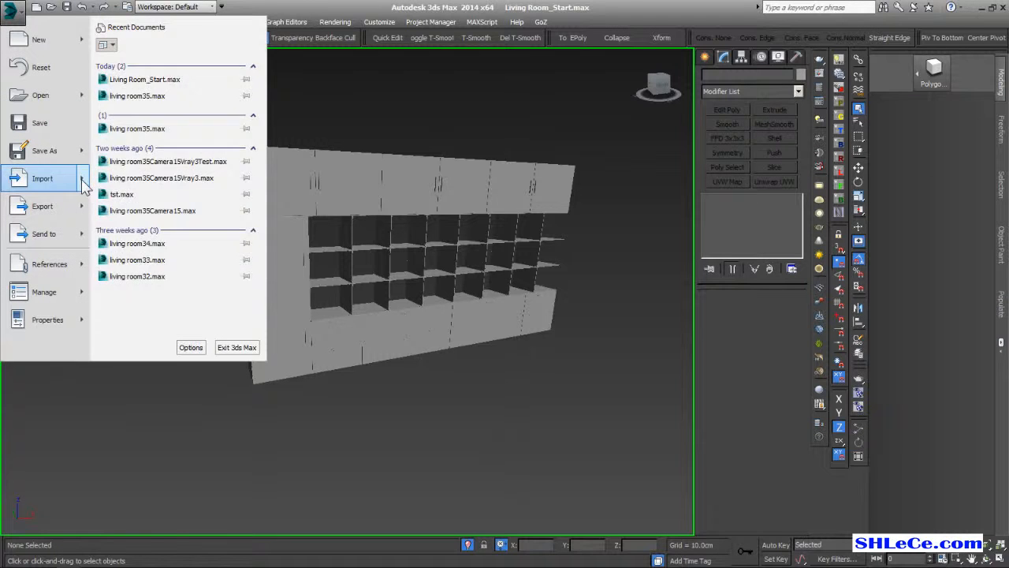
pyautogui.moveTo(83, 182)
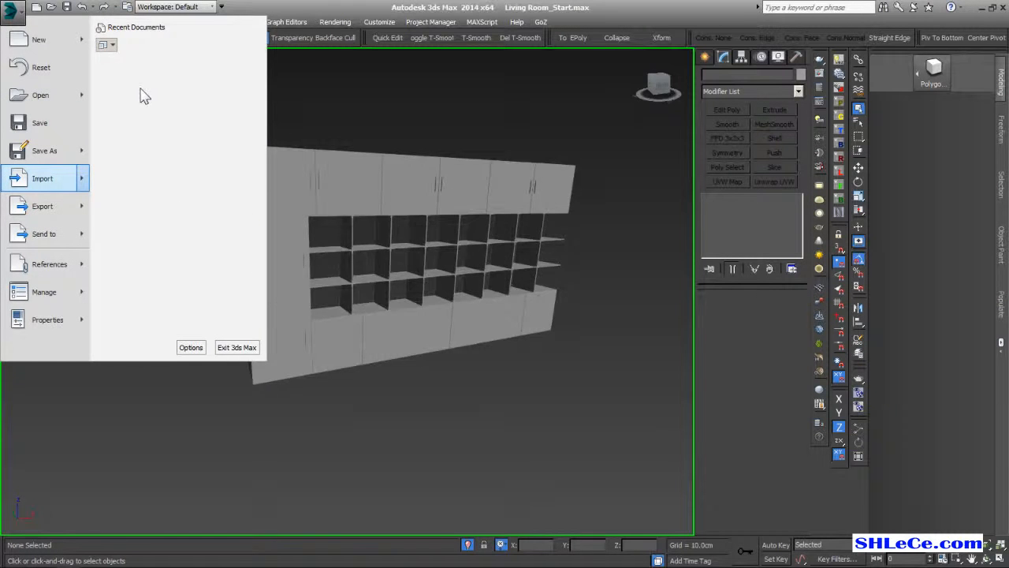
pyautogui.click(144, 95)
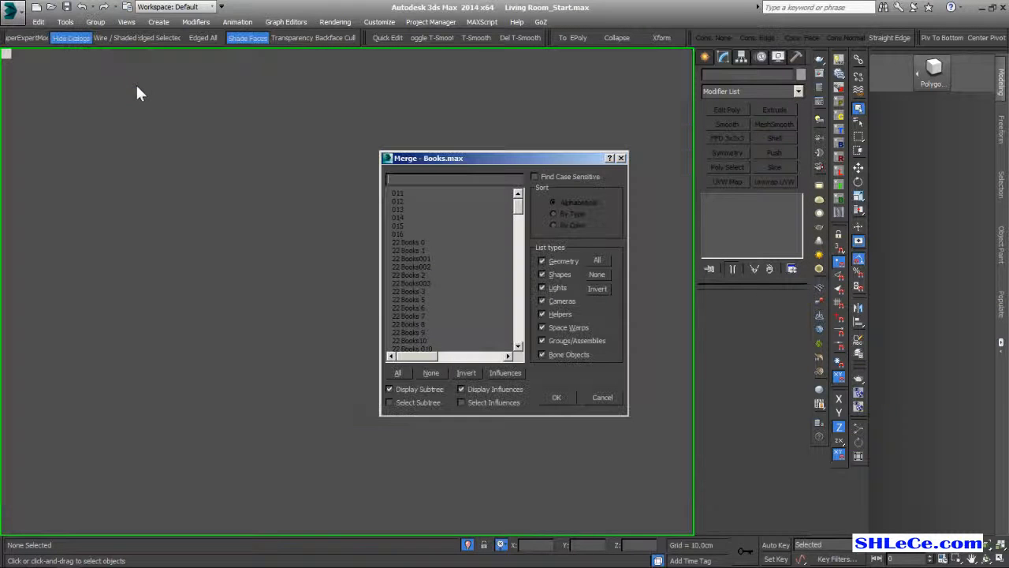
pyautogui.click(400, 373)
pyautogui.click(557, 397)
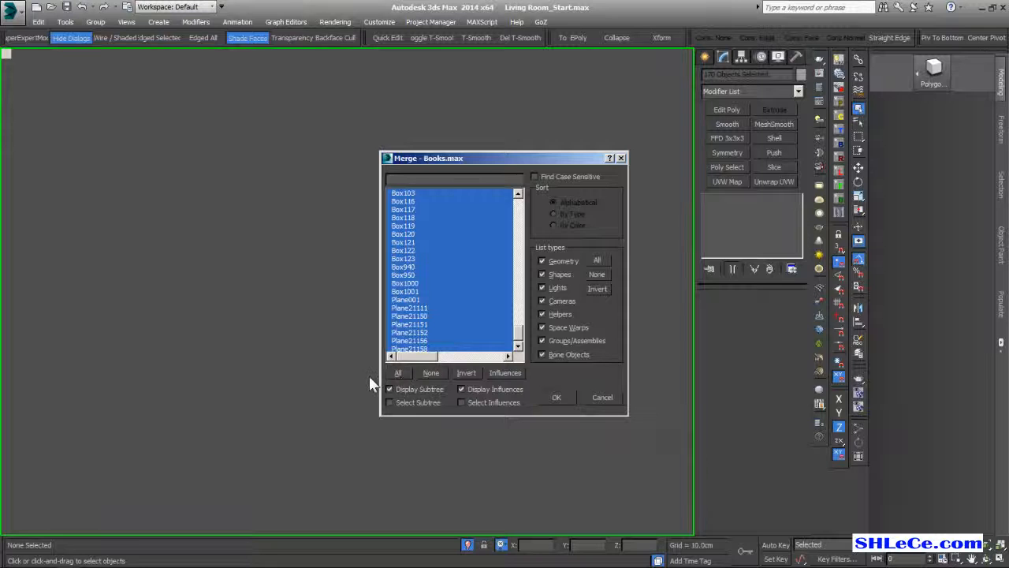
# - Inspect the merged row of books from several angles and check where it lies relative to the cabinet
pyautogui.scroll(-5, 405, 321)
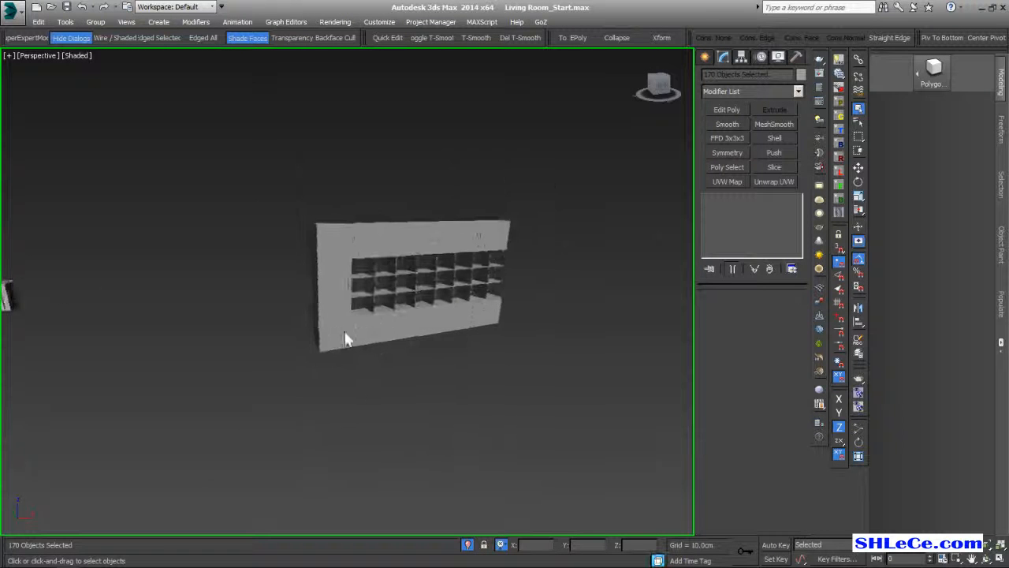
pyautogui.moveTo(330, 334); pyautogui.dragTo(545, 324, button='middle')
pyautogui.scroll(-2, 545, 323)
pyautogui.moveTo(315, 290); pyautogui.dragTo(531, 251, button='middle')
pyautogui.moveTo(536, 220); pyautogui.dragTo(143, 365)
pyautogui.keyDown('alt'); pyautogui.moveTo(144, 365); pyautogui.dragTo(433, 268, button='middle'); pyautogui.keyUp('alt')
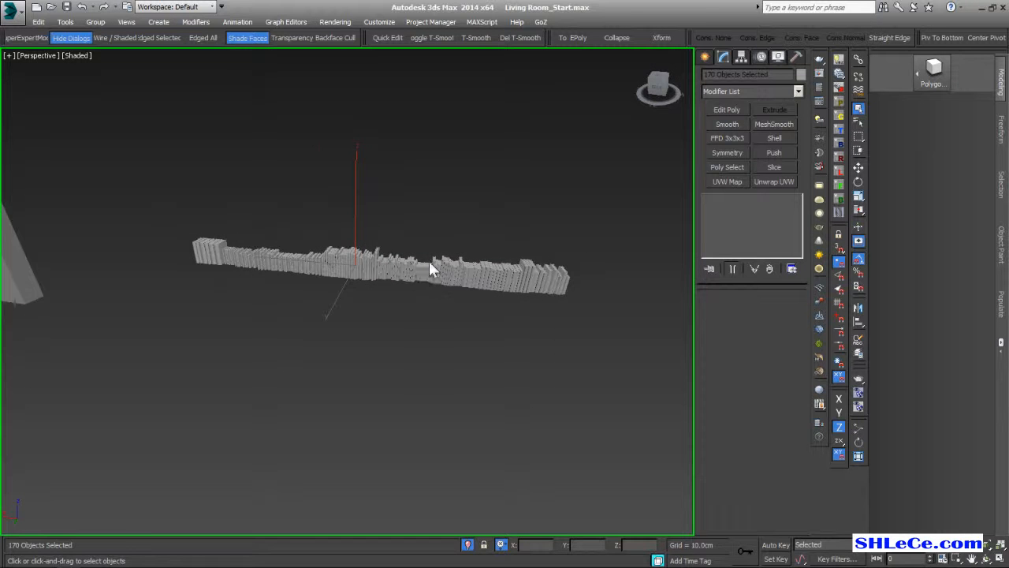
pyautogui.scroll(4, 433, 268)
pyautogui.scroll(3, 391, 262)
pyautogui.scroll(-6, 391, 263)
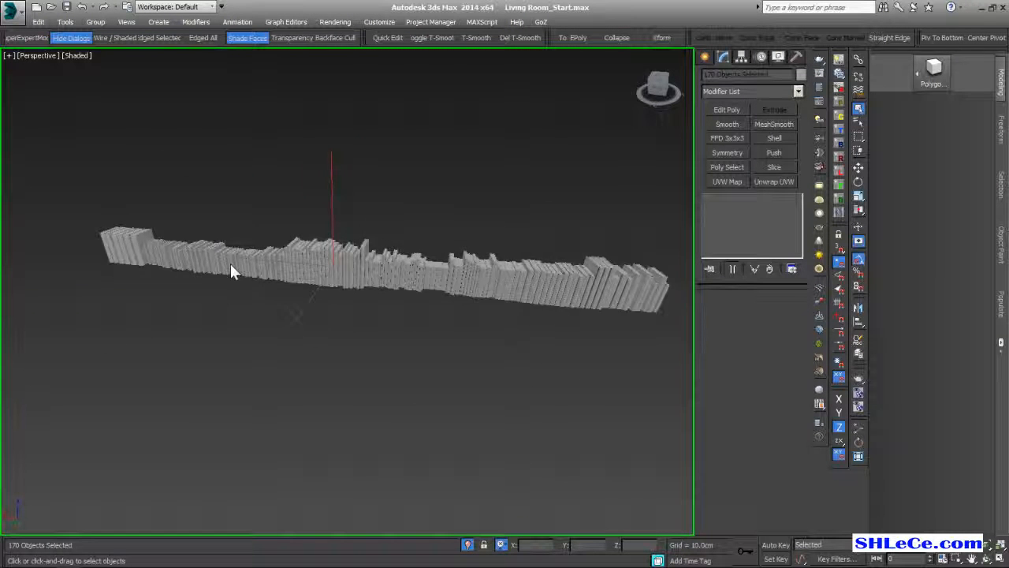
pyautogui.keyDown('alt'); pyautogui.moveTo(224, 262); pyautogui.dragTo(276, 280, button='middle'); pyautogui.keyUp('alt')
pyautogui.scroll(3, 277, 281)
pyautogui.keyDown('alt'); pyautogui.moveTo(324, 220); pyautogui.dragTo(376, 280, button='middle'); pyautogui.keyUp('alt')
pyautogui.scroll(-3, 319, 258)
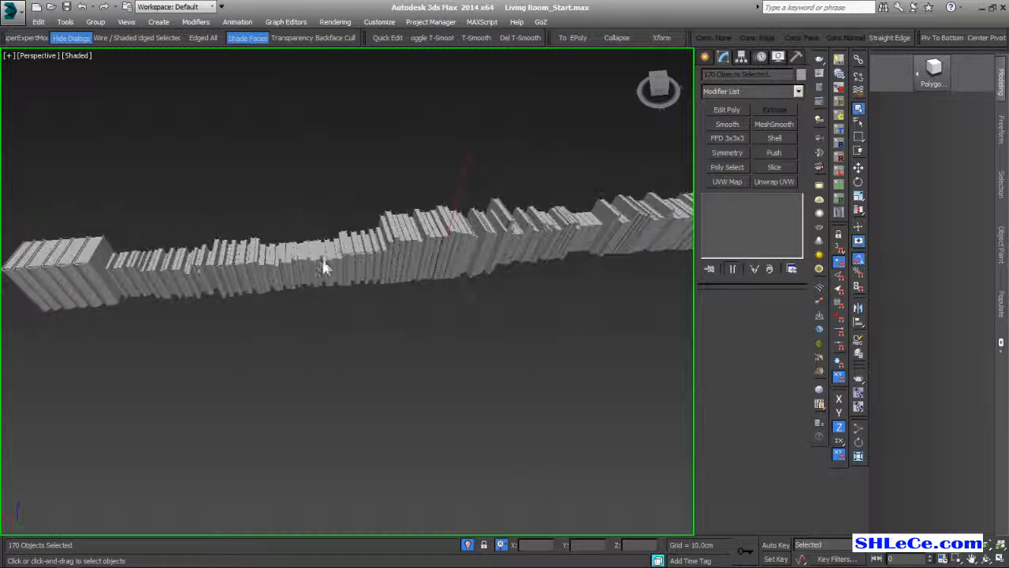
pyautogui.keyDown('alt'); pyautogui.moveTo(319, 258); pyautogui.dragTo(313, 249, button='middle'); pyautogui.keyUp('alt')
pyautogui.scroll(-4, 410, 243)
pyautogui.keyDown('alt'); pyautogui.moveTo(431, 249); pyautogui.dragTo(370, 295, button='middle'); pyautogui.keyUp('alt')
pyautogui.scroll(-3, 370, 295)
pyautogui.scroll(1, 501, 237)
pyautogui.keyDown('alt'); pyautogui.moveTo(500, 233); pyautogui.dragTo(429, 252, button='middle'); pyautogui.keyUp('alt')
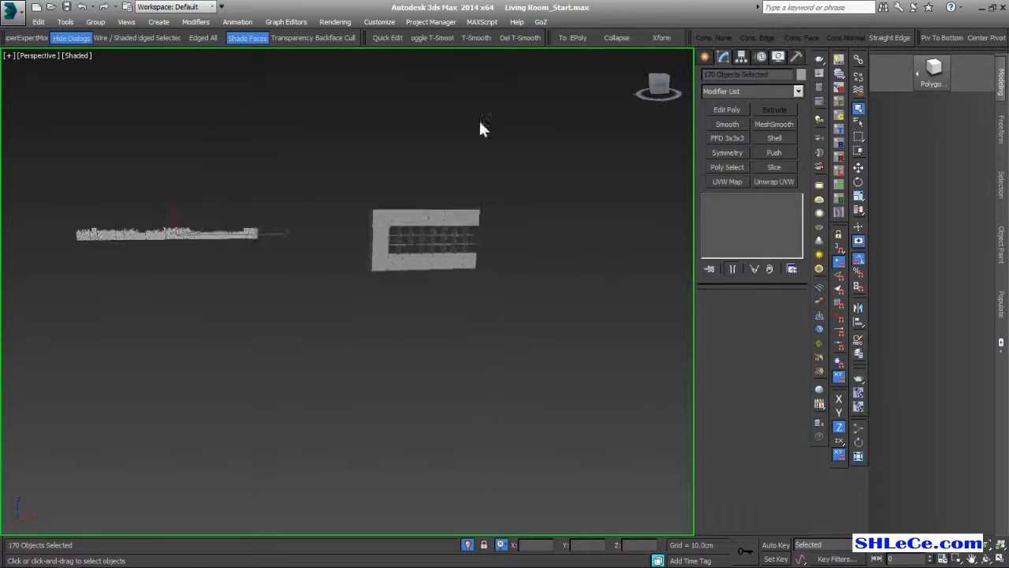
# - Run the BookScatter script and move its settings window clear of the books and cabinet
pyautogui.click(470, 23)
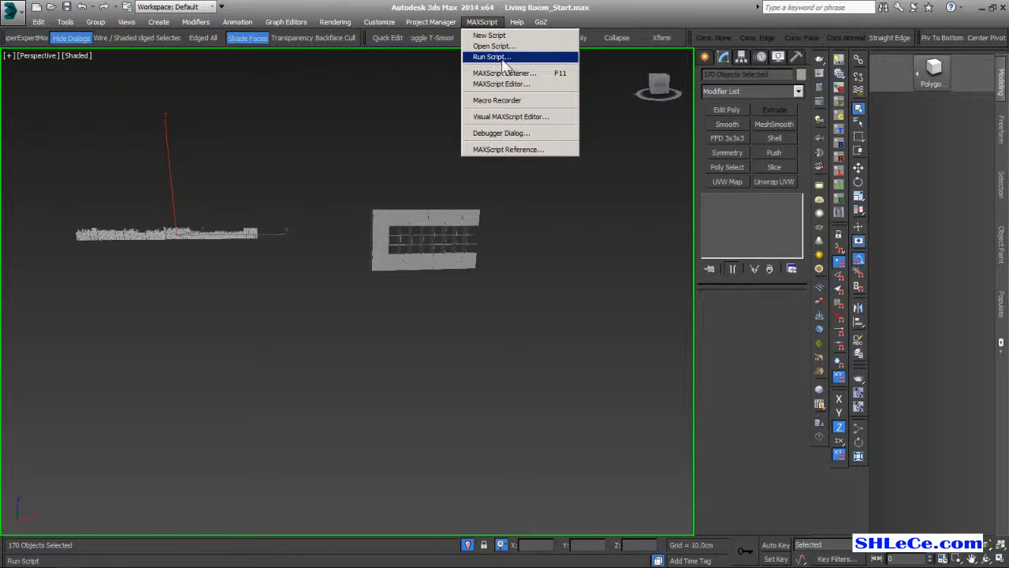
pyautogui.click(505, 56)
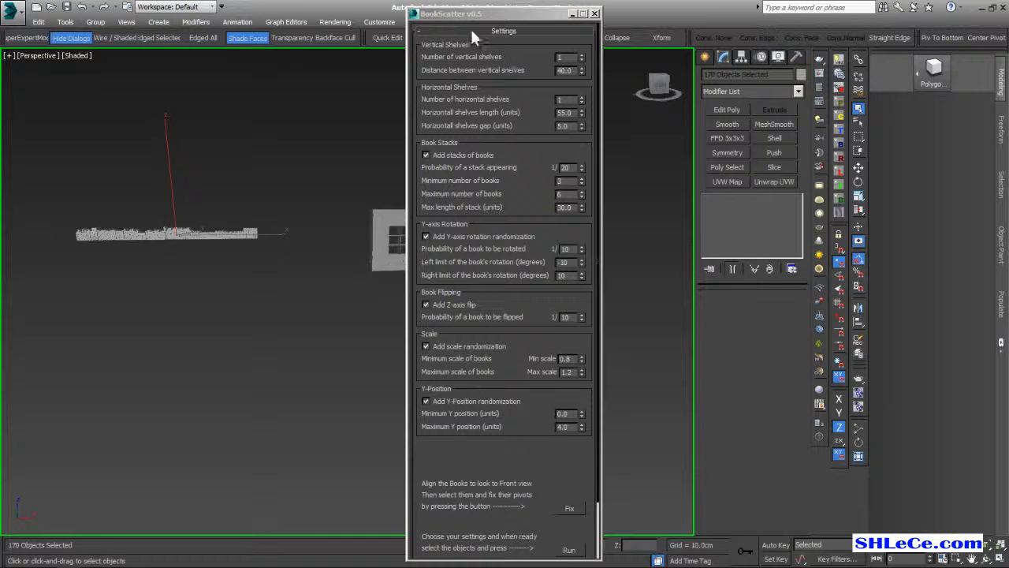
pyautogui.moveTo(441, 24); pyautogui.dragTo(717, 17)
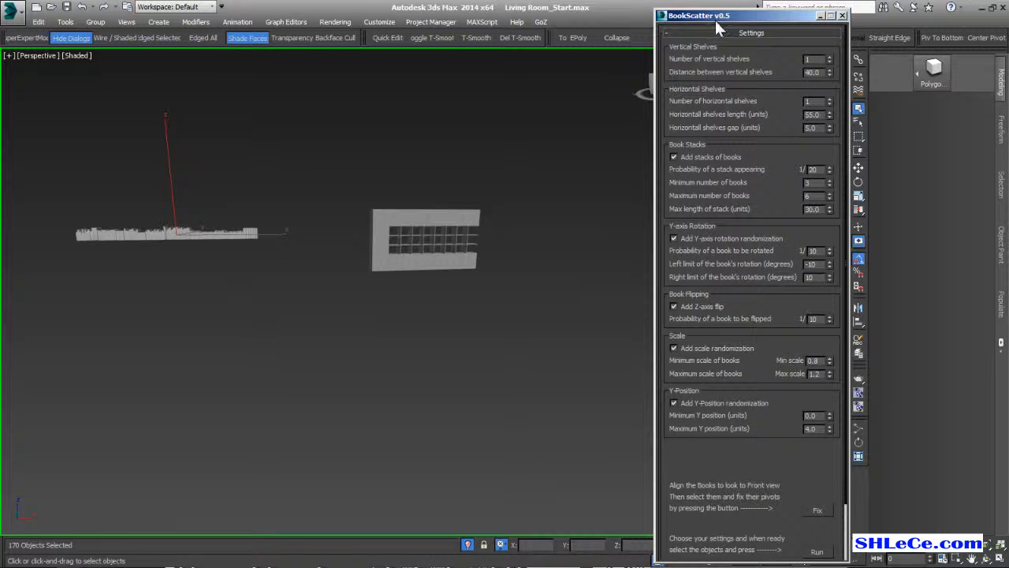
pyautogui.moveTo(738, 16); pyautogui.dragTo(768, 18)
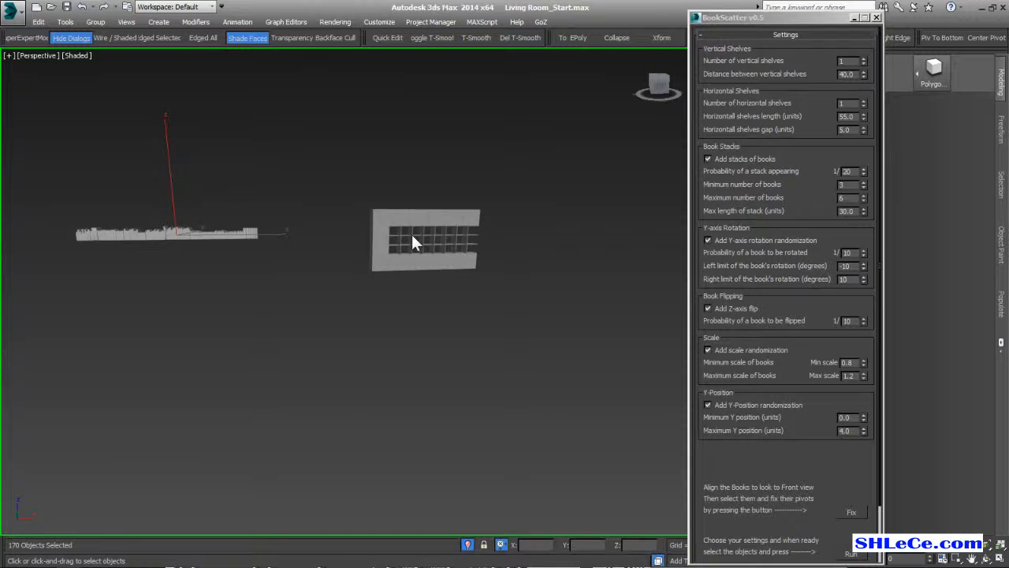
# - Check the orientation of the selected books against the front view and fix their pivots with BookScatter
pyautogui.scroll(5, 414, 234)
pyautogui.scroll(-4, 410, 257)
pyautogui.moveTo(391, 253); pyautogui.dragTo(622, 251, button='middle')
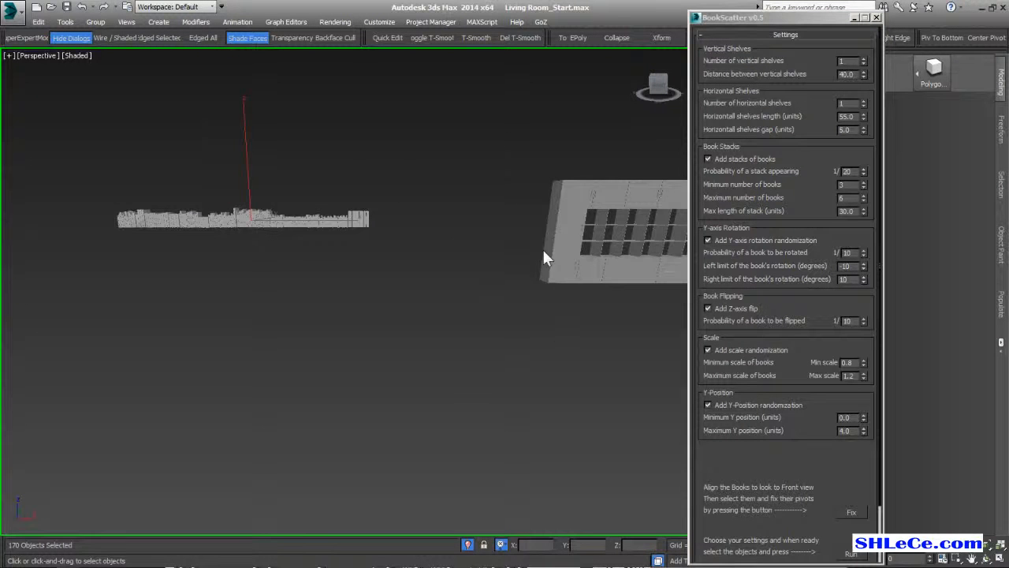
pyautogui.click(400, 214)
pyautogui.moveTo(398, 195); pyautogui.dragTo(91, 239)
pyautogui.moveTo(249, 269); pyautogui.dragTo(394, 176, button='middle')
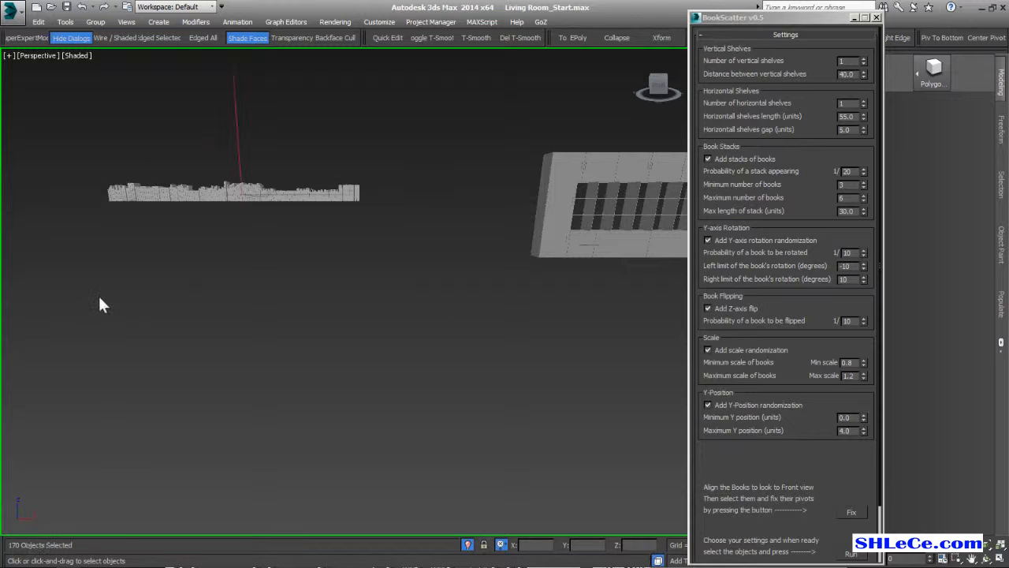
pyautogui.keyDown('alt'); pyautogui.moveTo(113, 303); pyautogui.dragTo(458, 353, button='middle'); pyautogui.keyUp('alt')
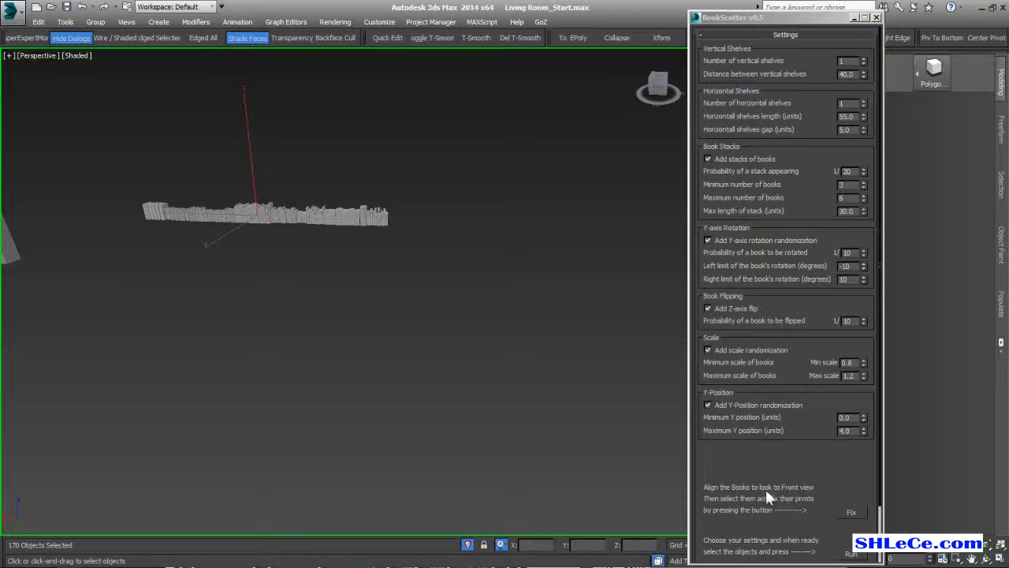
pyautogui.moveTo(270, 243); pyautogui.dragTo(460, 187, button='middle')
pyautogui.scroll(4, 318, 234)
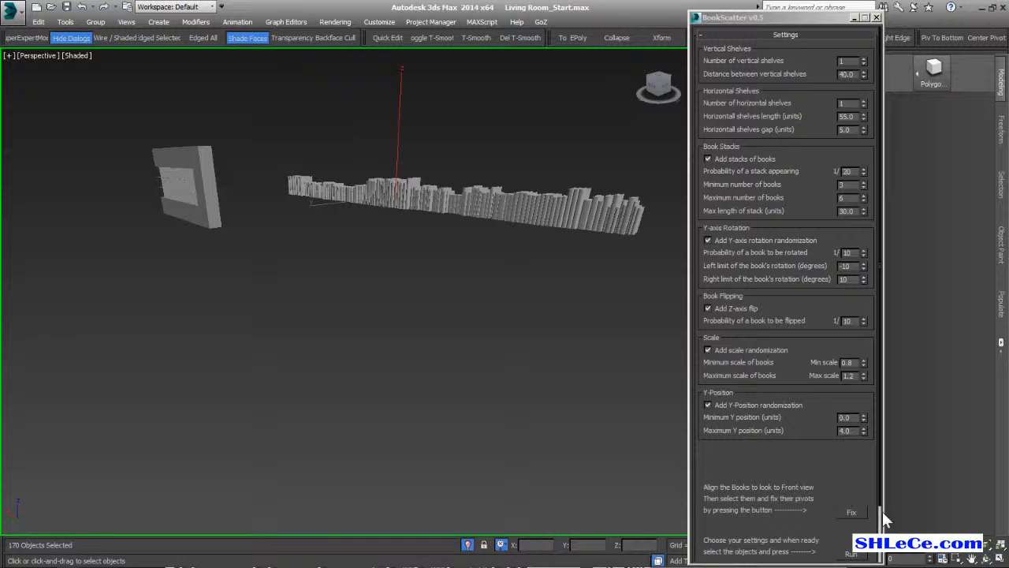
pyautogui.click(853, 512)
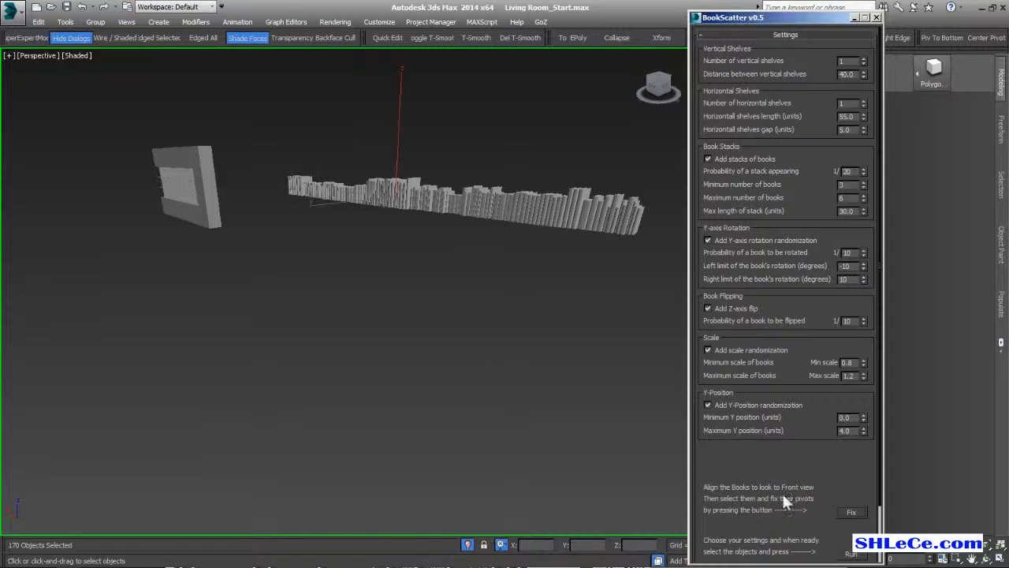
# - Set BookScatter to 3 vertical shelves and 8 horizontal shelves to match the cabinet's shelving grid
pyautogui.keyDown('alt'); pyautogui.moveTo(587, 242); pyautogui.dragTo(343, 239, button='middle'); pyautogui.keyUp('alt')
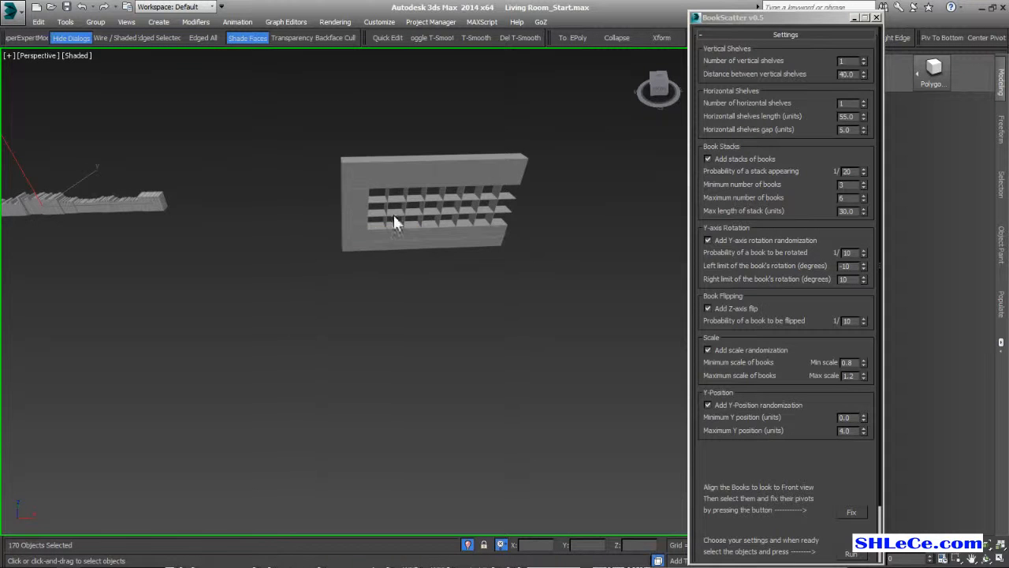
pyautogui.moveTo(392, 214); pyautogui.dragTo(269, 209, button='middle')
pyautogui.moveTo(808, 478)
pyautogui.mouseDown()
pyautogui.moveTo(798, 433)
pyautogui.moveTo(811, 477)
pyautogui.mouseUp()
pyautogui.moveTo(504, 215); pyautogui.dragTo(494, 239, button='middle')
pyautogui.click(845, 63)
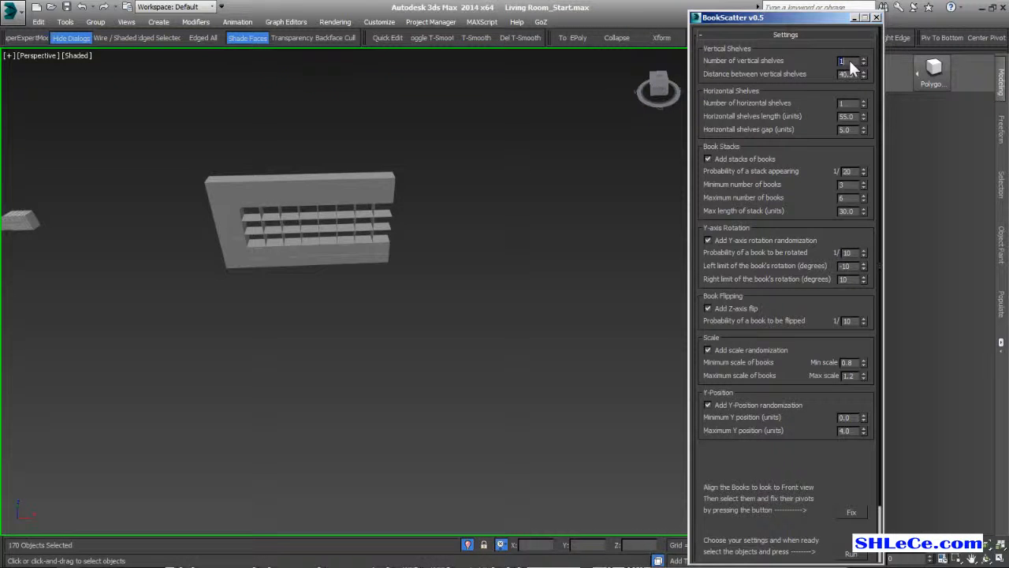
pyautogui.write('3')
pyautogui.click(845, 104)
pyautogui.moveTo(273, 186); pyautogui.dragTo(293, 195, button='middle')
pyautogui.scroll(6, 290, 208)
pyautogui.keyDown('alt'); pyautogui.moveTo(267, 271); pyautogui.dragTo(277, 274, button='middle'); pyautogui.keyUp('alt')
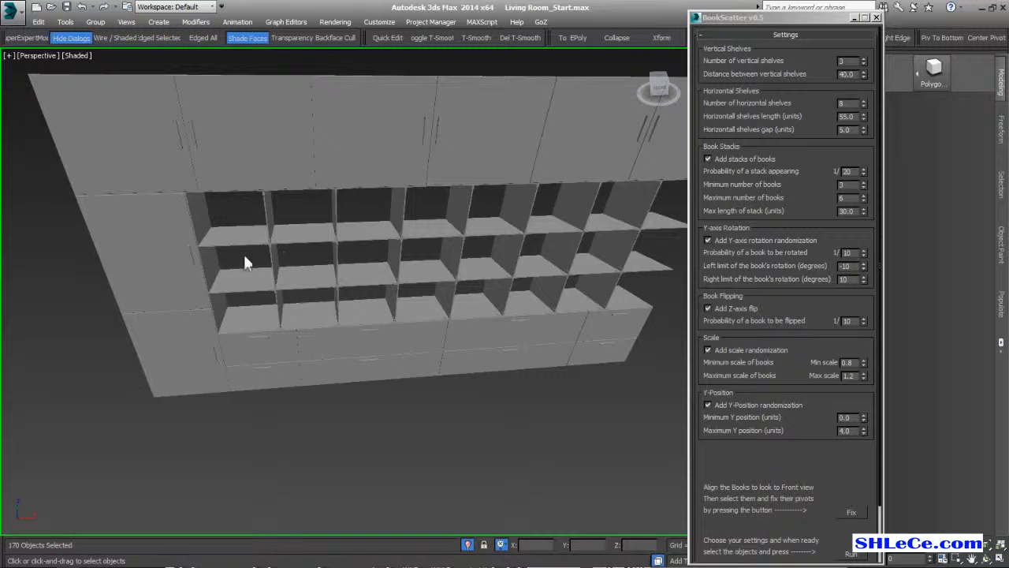
pyautogui.keyDown('alt'); pyautogui.moveTo(293, 266); pyautogui.dragTo(428, 281, button='middle'); pyautogui.keyUp('alt')
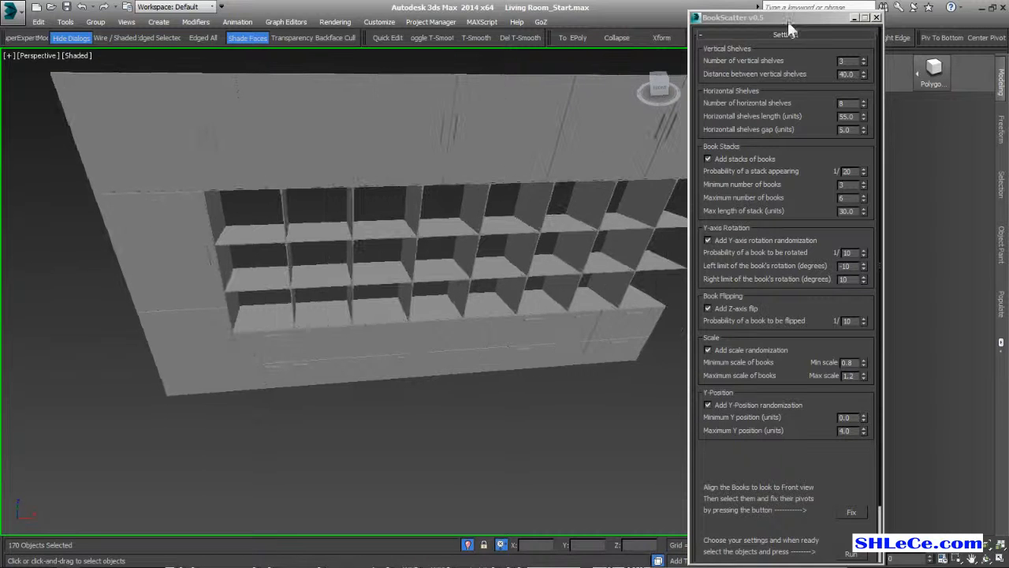
# - Create a box with AutoGrid that fills the lowest compartment beside the tall side door as a measuring reference
pyautogui.moveTo(786, 17); pyautogui.dragTo(850, 297)
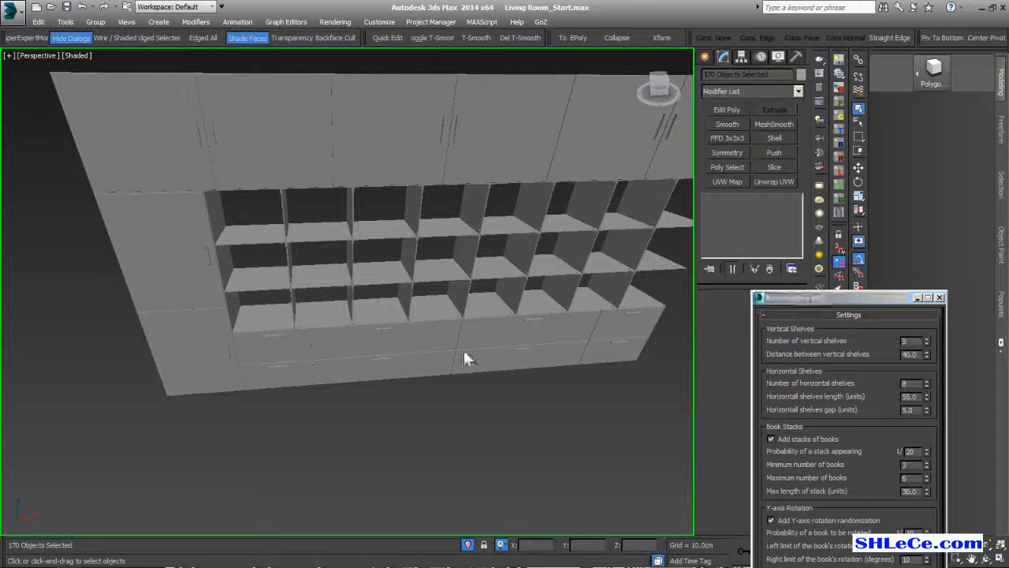
pyautogui.click(488, 321)
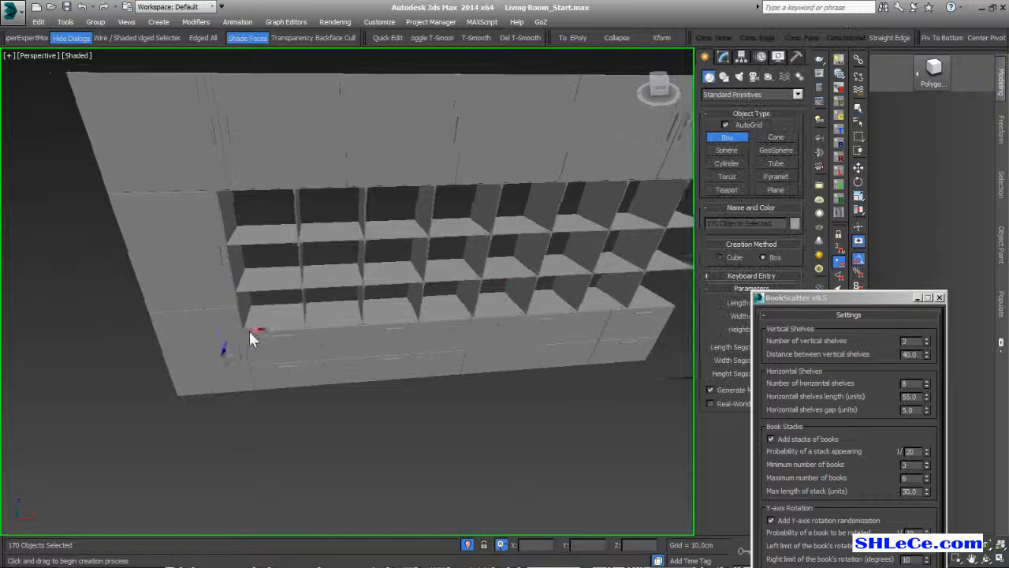
pyautogui.scroll(5, 251, 326)
pyautogui.scroll(-3, 262, 323)
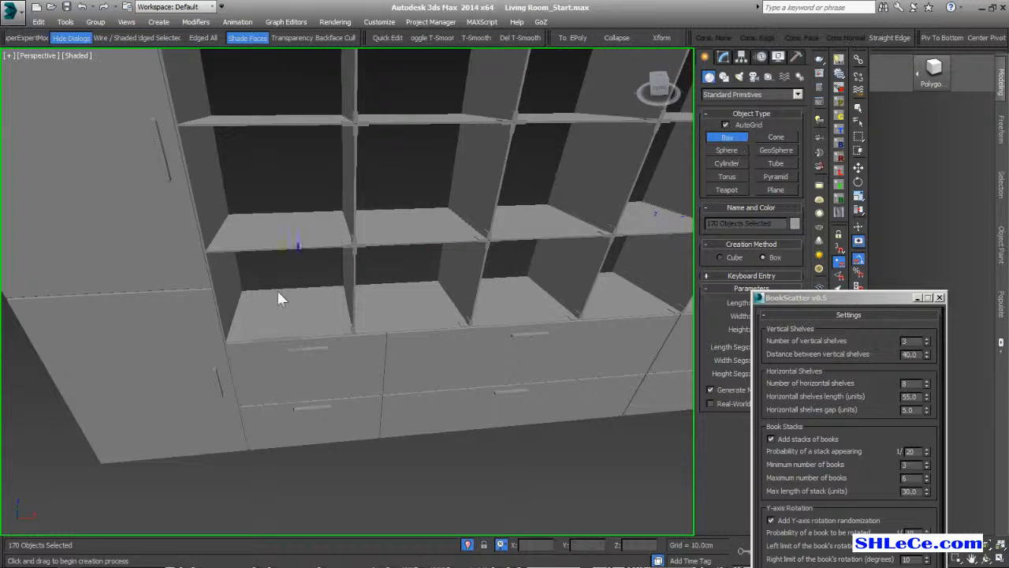
pyautogui.scroll(4, 266, 304)
pyautogui.moveTo(241, 294); pyautogui.dragTo(298, 332)
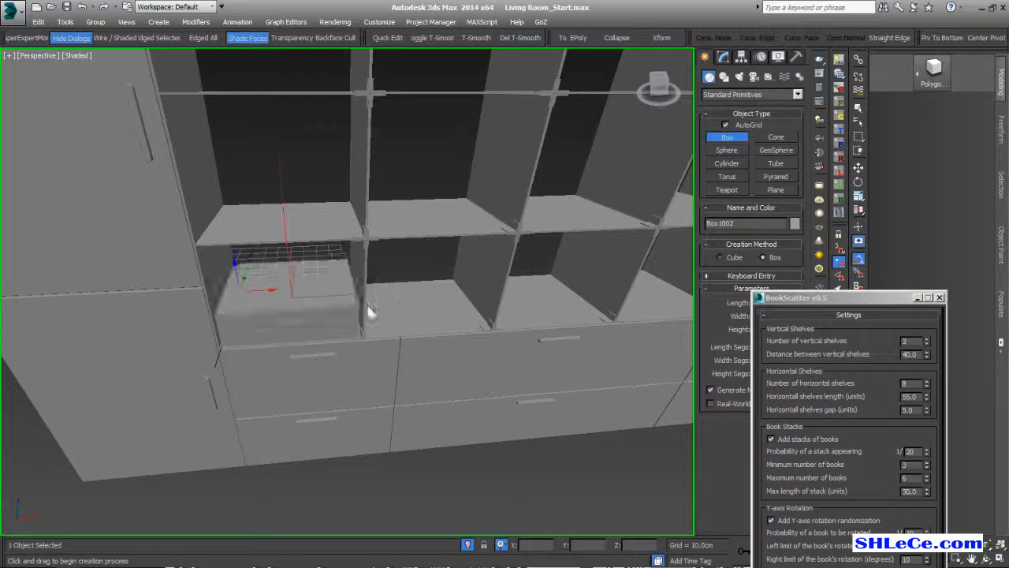
pyautogui.click(368, 254)
pyautogui.scroll(-1, 309, 271)
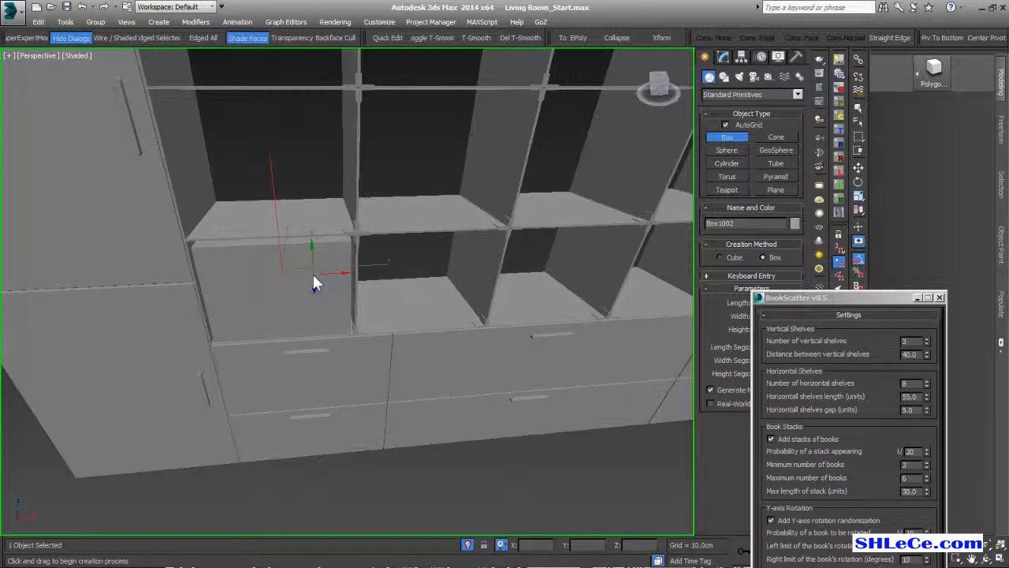
pyautogui.rightClick(316, 282)
pyautogui.scroll(-4, 335, 314)
pyautogui.moveTo(323, 347); pyautogui.dragTo(252, 329, button='middle')
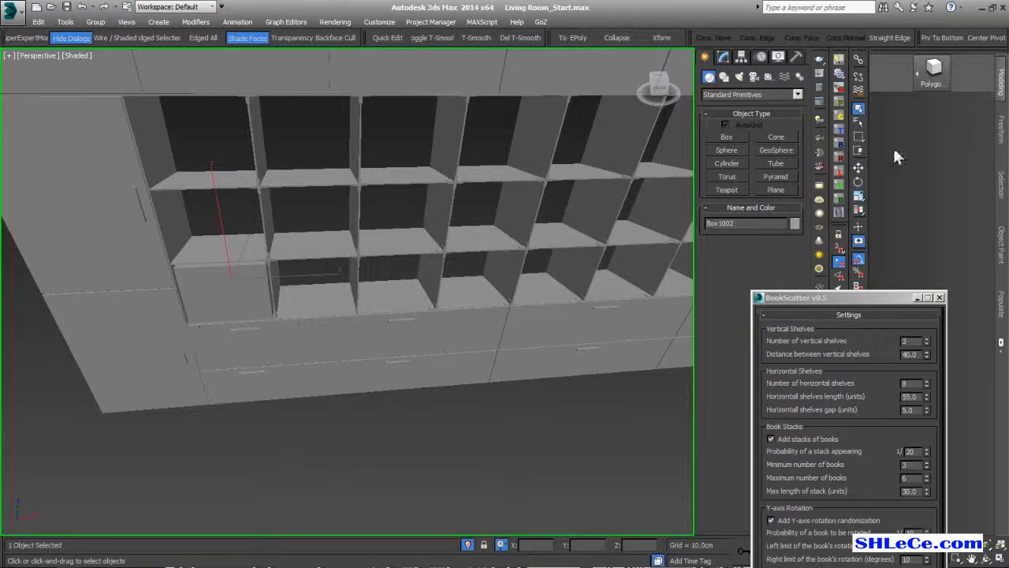
# - Fit the reference box to the compartment opening, with a width of about 66.1 cm and a height of about 52.6 cm
pyautogui.click(723, 57)
pyautogui.moveTo(815, 298); pyautogui.dragTo(544, 23)
pyautogui.keyDown('alt'); pyautogui.moveTo(339, 325); pyautogui.dragTo(318, 293, button='middle'); pyautogui.keyUp('alt')
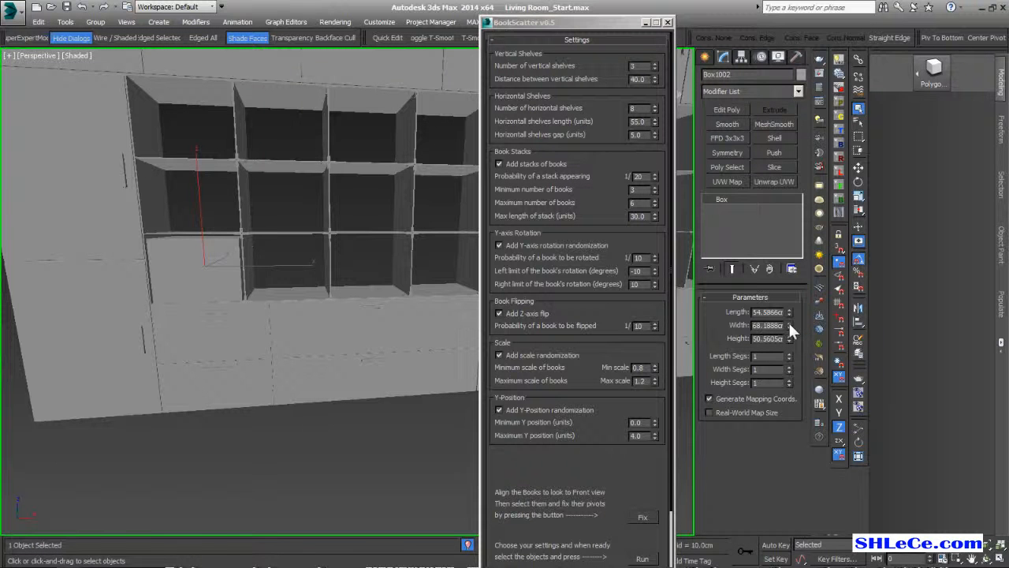
pyautogui.moveTo(788, 322); pyautogui.dragTo(788, 323)
pyautogui.keyDown('alt'); pyautogui.moveTo(437, 335); pyautogui.dragTo(311, 260, button='middle'); pyautogui.keyUp('alt')
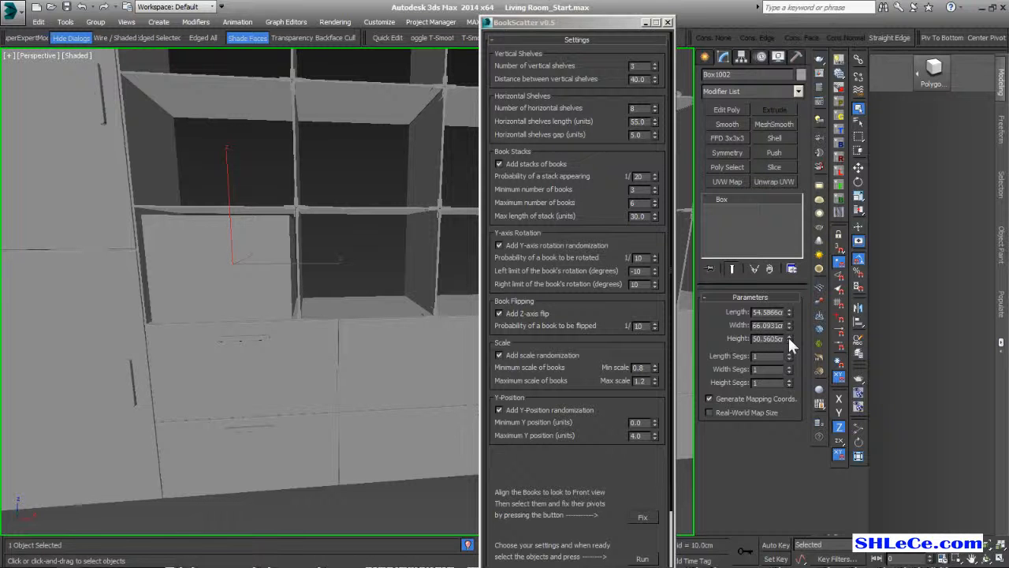
pyautogui.moveTo(787, 335); pyautogui.dragTo(788, 331)
pyautogui.keyDown('alt'); pyautogui.moveTo(440, 323); pyautogui.dragTo(392, 359, button='middle'); pyautogui.keyUp('alt')
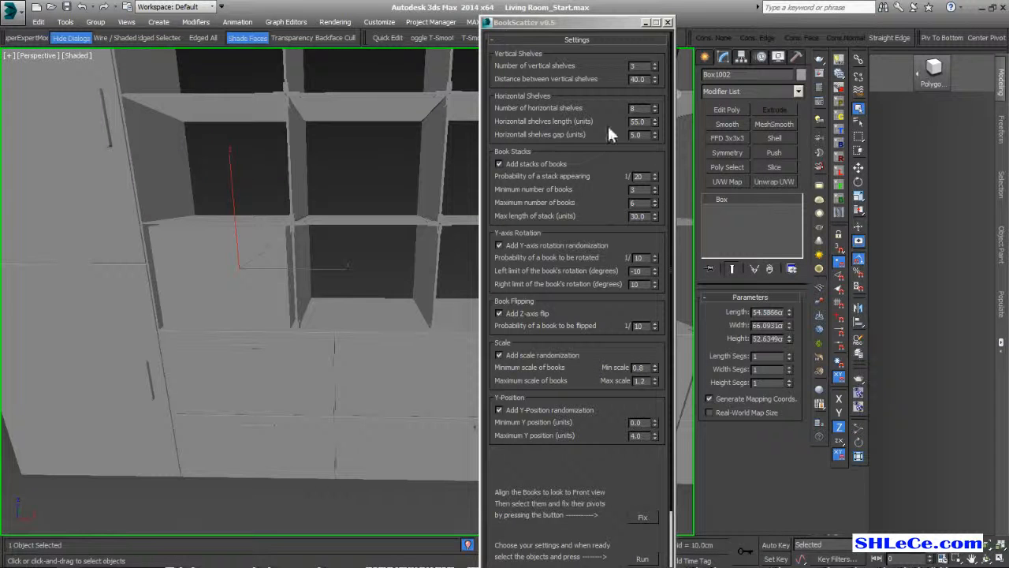
# - Set the distance between vertical shelves to 53, the horizontal shelf length to 65 and the horizontal gap to 1.2
pyautogui.click(639, 79)
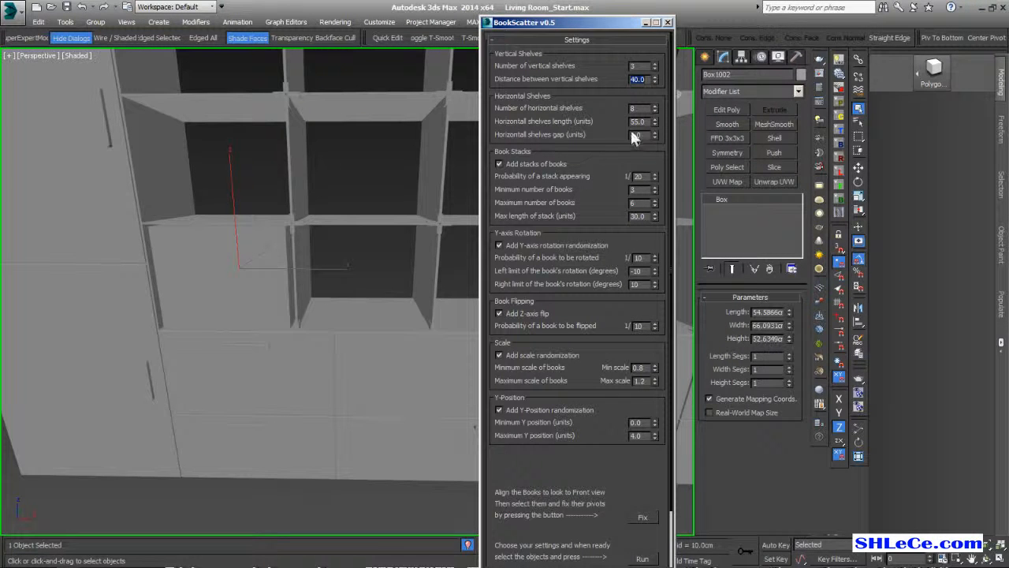
pyautogui.write('53')
pyautogui.doubleClick(637, 121)
pyautogui.press('Return')
pyautogui.click(768, 329)
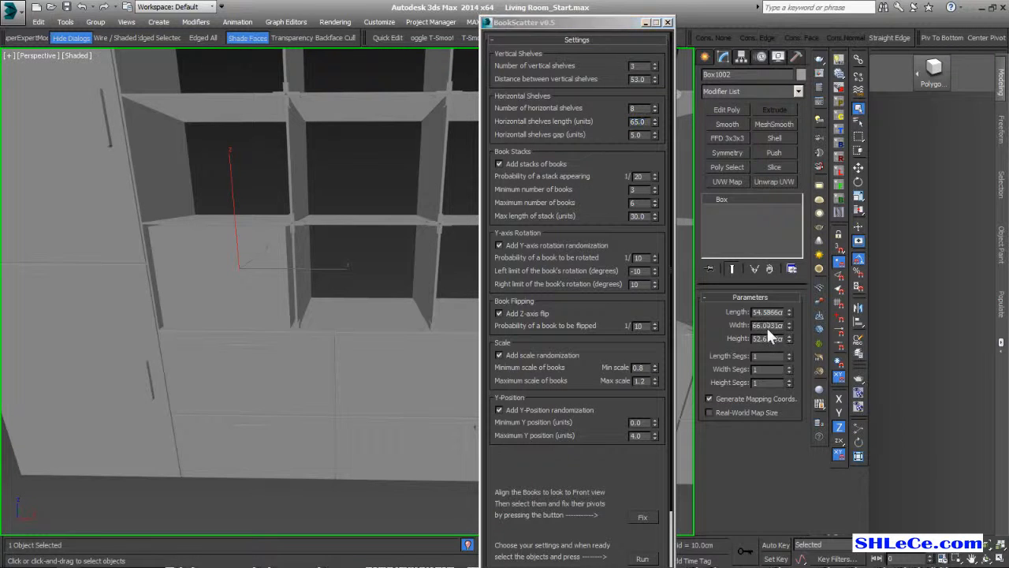
pyautogui.click(643, 133)
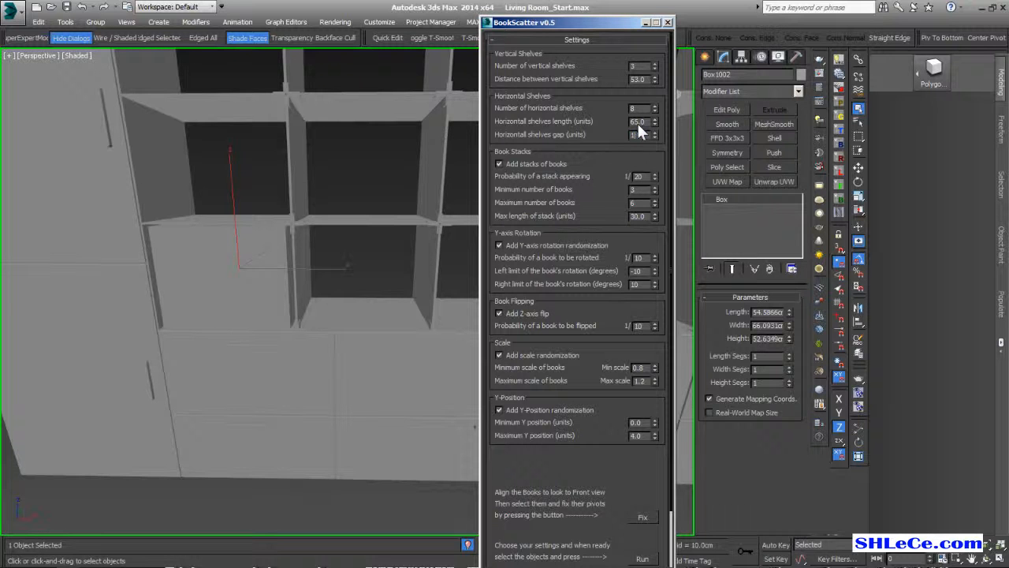
pyautogui.press('Return')
# - Limit the books' scale randomization to a minimum of 0.7 and a maximum of 0.8
pyautogui.keyDown('alt'); pyautogui.moveTo(289, 299); pyautogui.dragTo(288, 331, button='middle'); pyautogui.keyUp('alt')
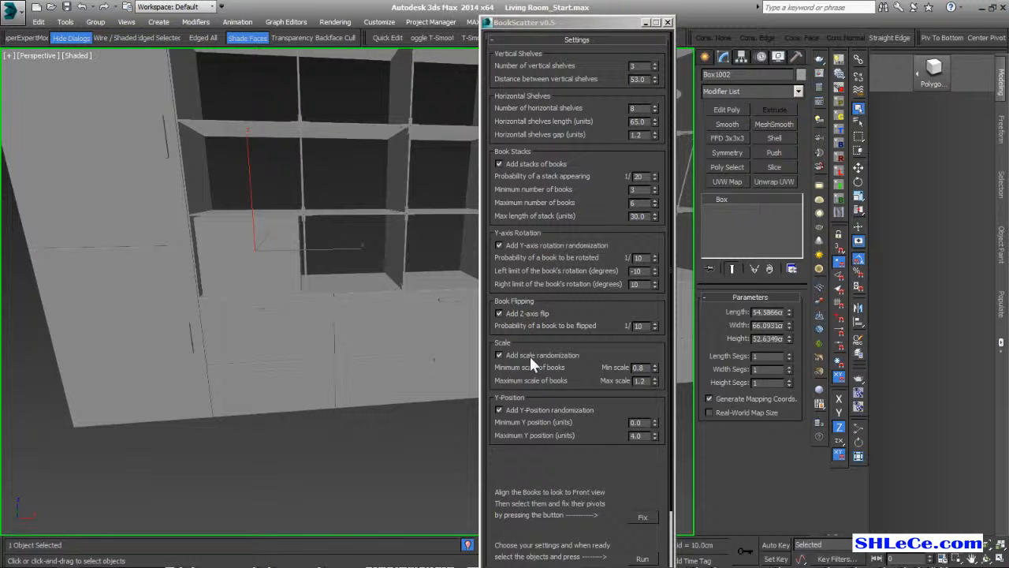
pyautogui.doubleClick(638, 367)
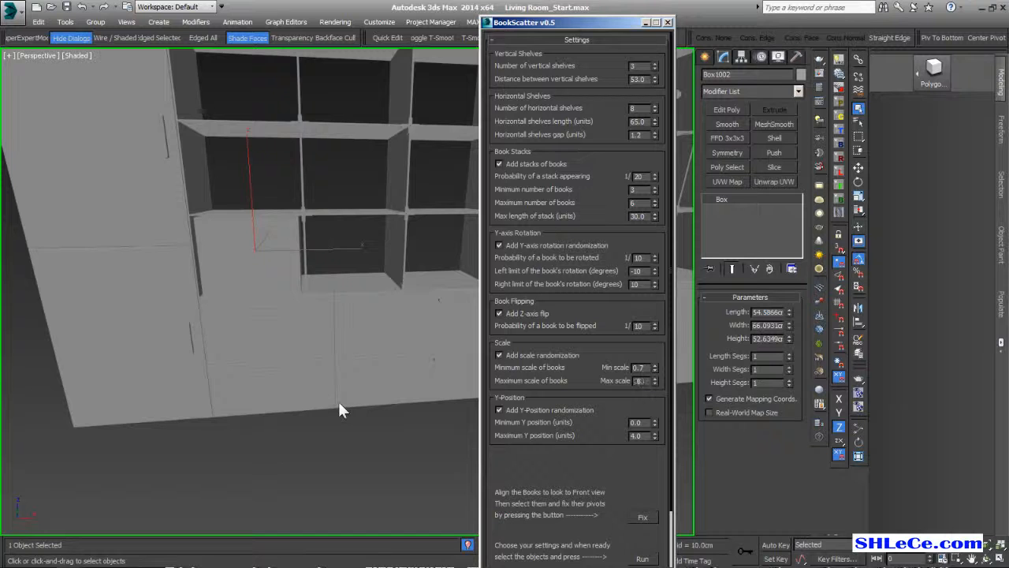
pyautogui.scroll(-10, 339, 404)
pyautogui.moveTo(215, 337); pyautogui.dragTo(324, 280, button='middle')
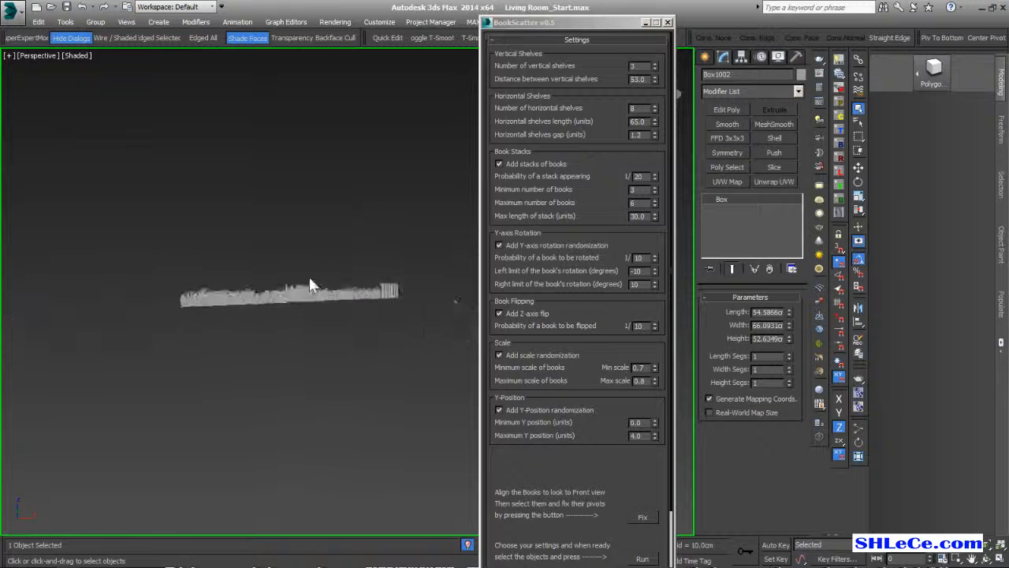
pyautogui.scroll(5, 324, 285)
pyautogui.keyDown('alt'); pyautogui.moveTo(243, 354); pyautogui.dragTo(223, 327, button='middle'); pyautogui.keyUp('alt')
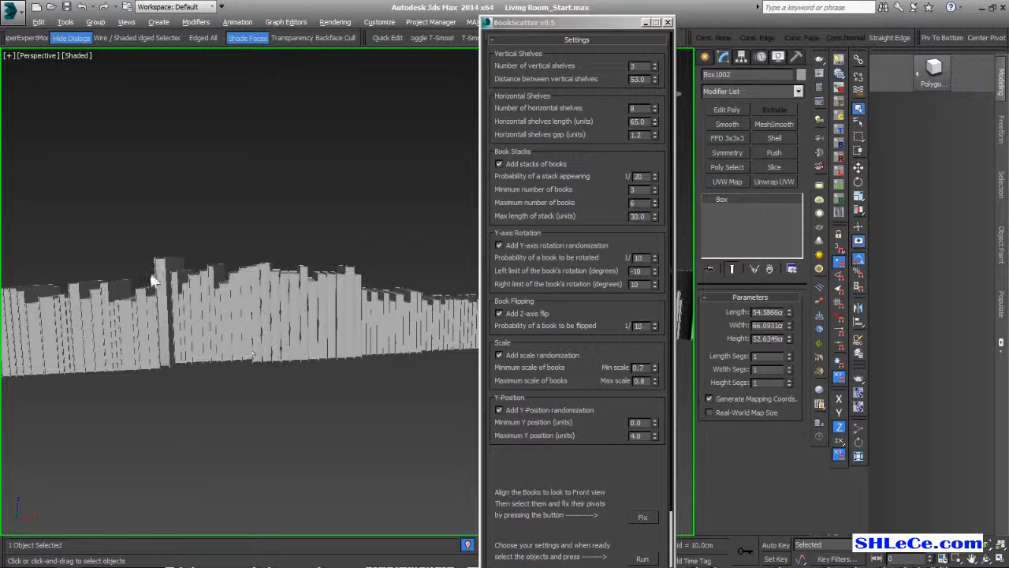
pyautogui.scroll(-4, 266, 280)
pyautogui.moveTo(321, 296); pyautogui.dragTo(102, 291, button='middle')
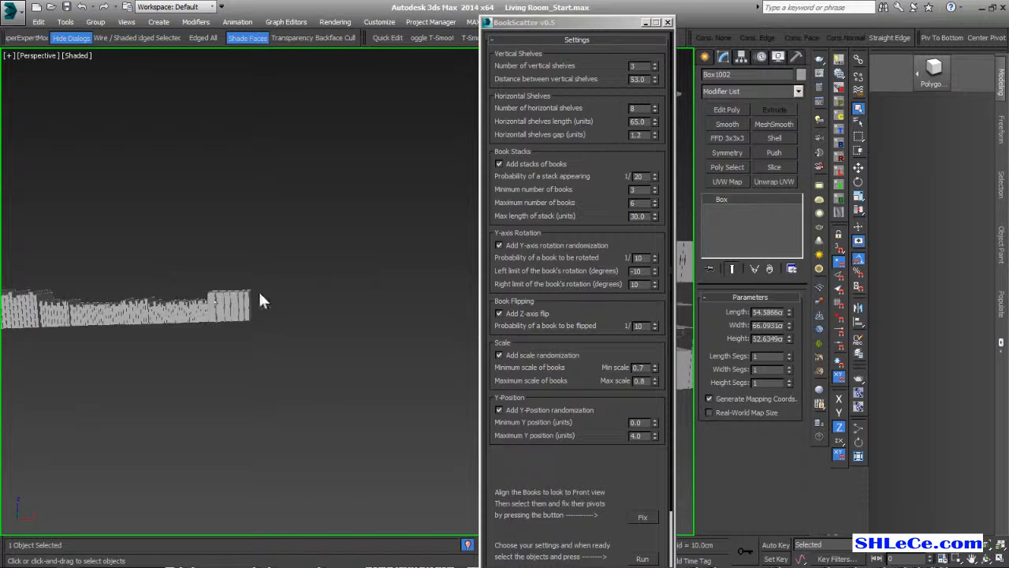
# - Set the maximum Y position for the books' Y-position randomization to 1.0
pyautogui.moveTo(253, 289); pyautogui.dragTo(95, 292, button='middle')
pyautogui.moveTo(283, 302); pyautogui.dragTo(102, 303, button='middle')
pyautogui.scroll(5, 289, 347)
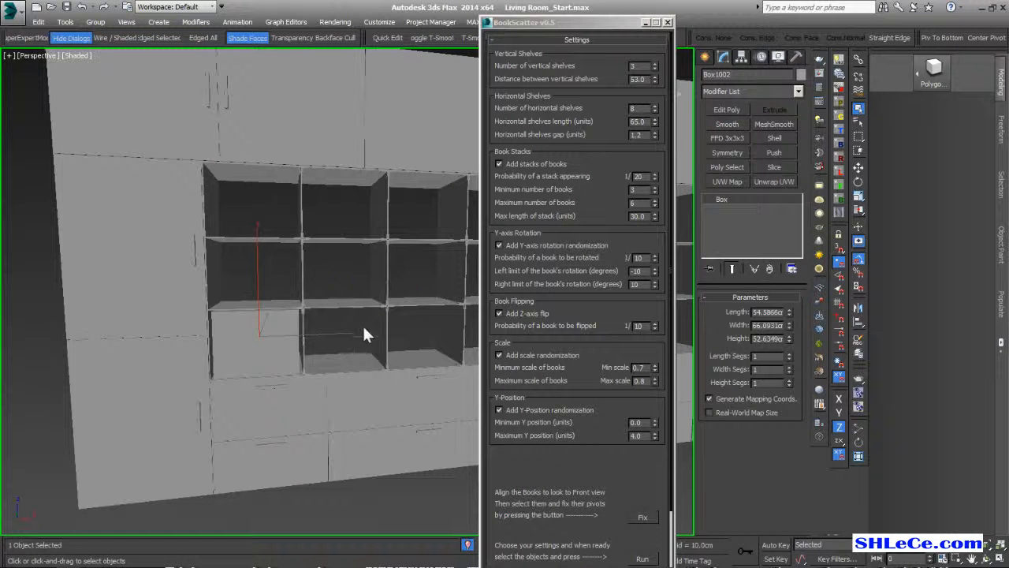
pyautogui.moveTo(365, 332); pyautogui.dragTo(331, 340, button='middle')
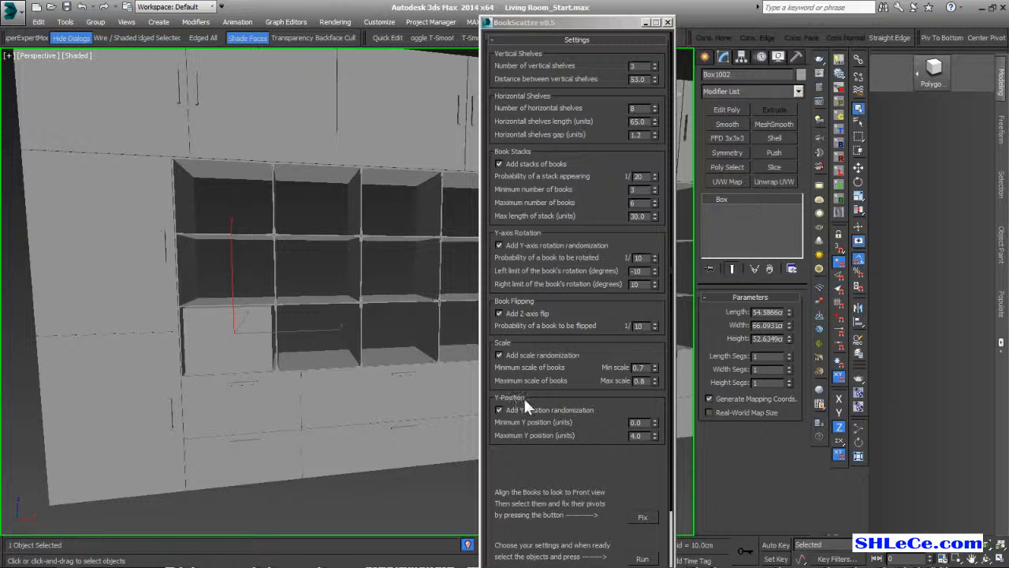
pyautogui.doubleClick(638, 435)
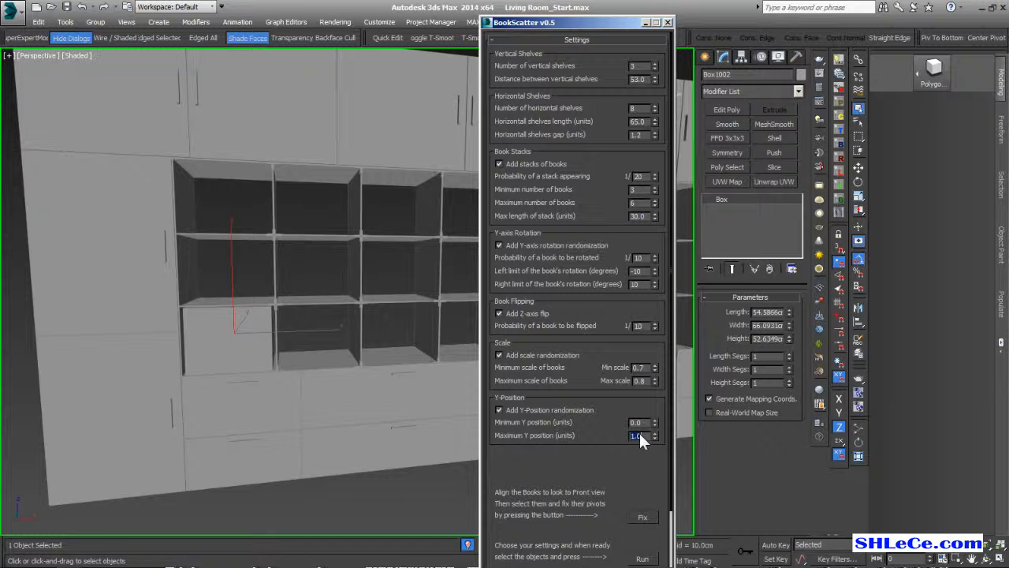
# - Delete the reference box from the cabinet's lowest compartment beside the tall side door
pyautogui.scroll(-6, 287, 358)
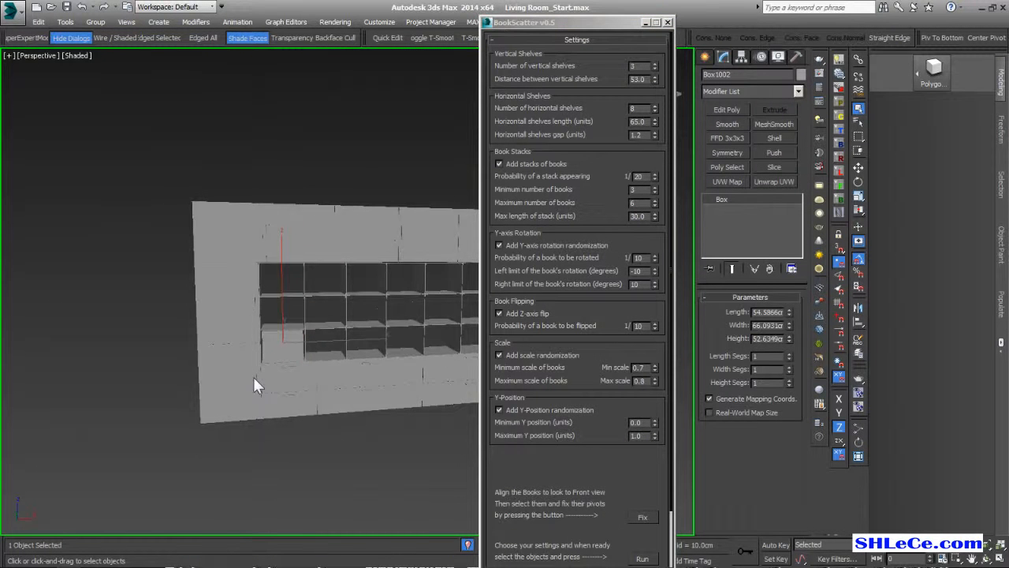
pyautogui.moveTo(253, 377); pyautogui.dragTo(239, 357, button='middle')
pyautogui.press('Delete')
# - Select the whole row of source books, run the BookScatter script on them and minimize its window
pyautogui.moveTo(189, 319); pyautogui.dragTo(316, 331, button='middle')
pyautogui.scroll(-4, 234, 353)
pyautogui.moveTo(234, 353); pyautogui.dragTo(391, 325, button='middle')
pyautogui.scroll(-2, 390, 325)
pyautogui.moveTo(398, 269); pyautogui.dragTo(220, 363)
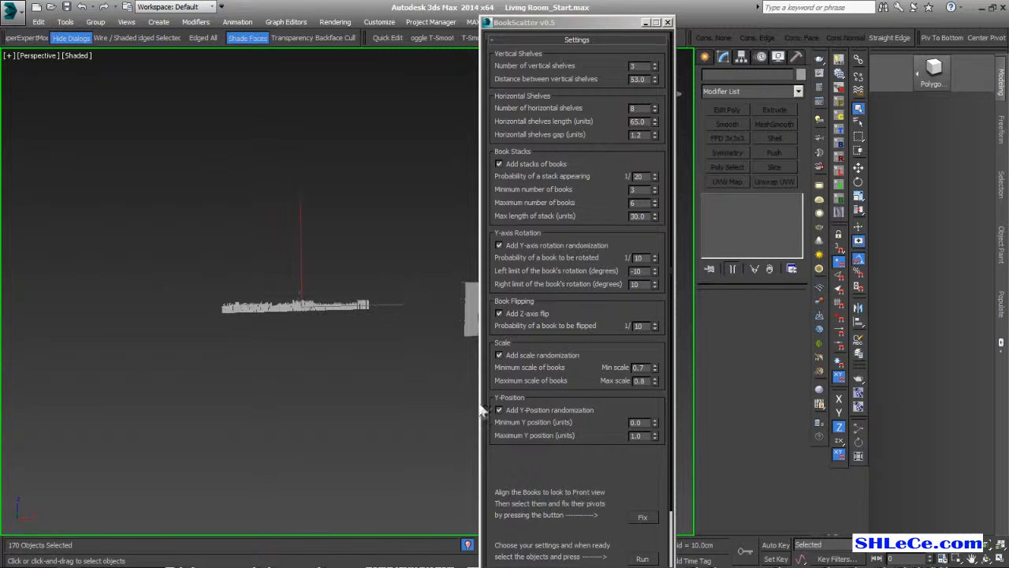
pyautogui.moveTo(598, 495); pyautogui.dragTo(596, 416)
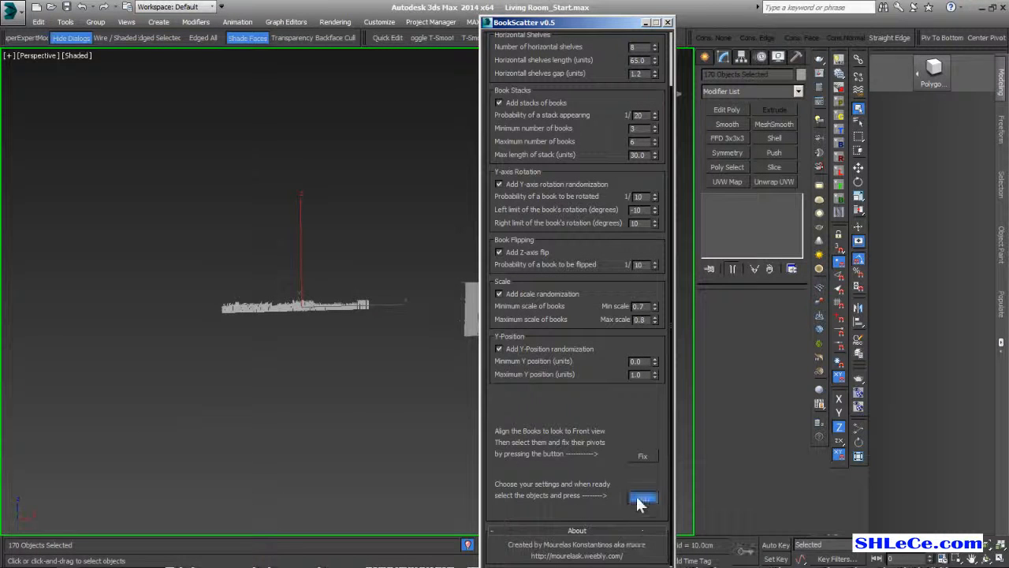
pyautogui.click(644, 23)
# - Select all the newly scattered books and move them over to the wall cabinet's shelving grid
pyautogui.keyDown('alt'); pyautogui.moveTo(313, 319); pyautogui.dragTo(300, 319, button='middle'); pyautogui.keyUp('alt')
pyautogui.moveTo(379, 311); pyautogui.dragTo(136, 437)
pyautogui.keyDown('alt'); pyautogui.moveTo(258, 361); pyautogui.dragTo(241, 360, button='middle'); pyautogui.keyUp('alt')
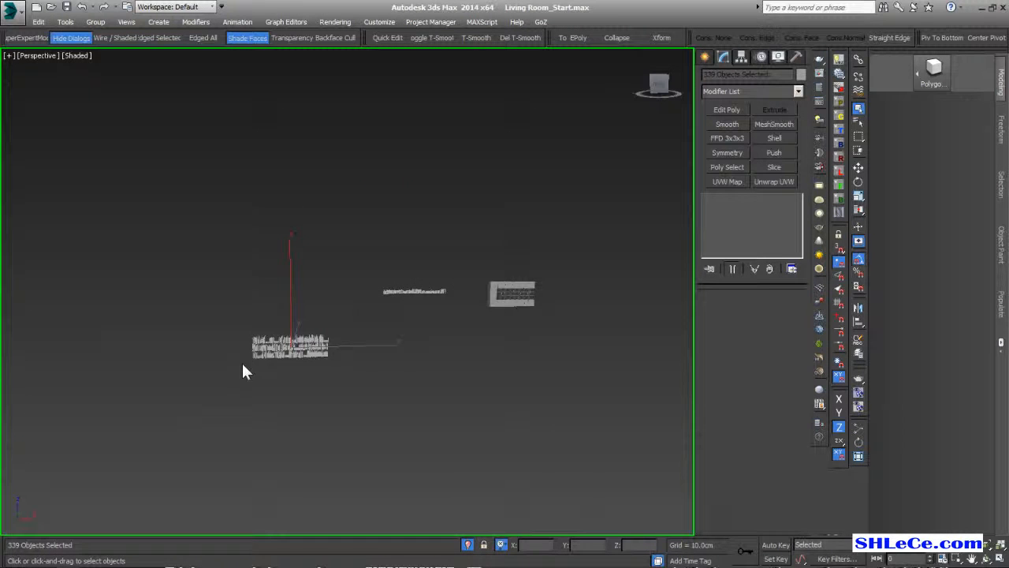
pyautogui.press('w')
pyautogui.keyDown('alt'); pyautogui.moveTo(360, 354); pyautogui.dragTo(263, 383, button='middle'); pyautogui.keyUp('alt')
pyautogui.keyDown('alt'); pyautogui.moveTo(187, 394); pyautogui.dragTo(496, 422, button='middle'); pyautogui.keyUp('alt')
pyautogui.moveTo(498, 418); pyautogui.dragTo(779, 369)
pyautogui.press('z')
pyautogui.keyDown('alt'); pyautogui.moveTo(470, 367); pyautogui.dragTo(347, 284, button='middle'); pyautogui.keyUp('alt')
pyautogui.moveTo(366, 282); pyautogui.dragTo(365, 142)
# - Lower the scattered books about 4.2 cm and shift them sideways and in depth to fit inside the compartments
pyautogui.keyDown('alt'); pyautogui.moveTo(358, 226); pyautogui.dragTo(425, 253, button='middle'); pyautogui.keyUp('alt')
pyautogui.scroll(4, 297, 198)
pyautogui.keyDown('alt'); pyautogui.moveTo(298, 198); pyautogui.dragTo(344, 215, button='middle'); pyautogui.keyUp('alt')
pyautogui.moveTo(344, 215); pyautogui.dragTo(507, 162, button='middle')
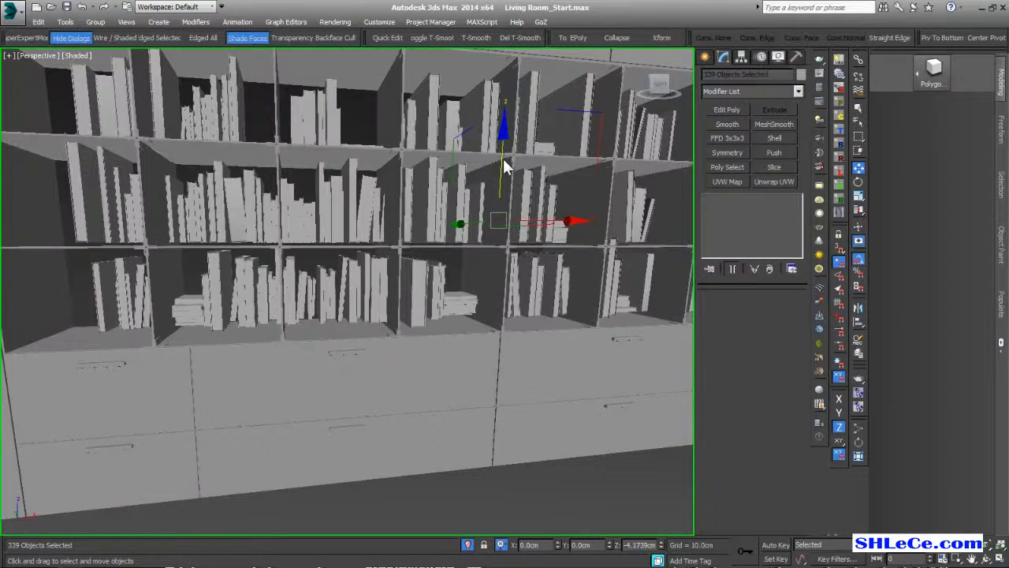
pyautogui.moveTo(573, 221); pyautogui.dragTo(540, 224)
pyautogui.keyDown('alt'); pyautogui.moveTo(349, 315); pyautogui.dragTo(414, 367, button='middle'); pyautogui.keyUp('alt')
pyautogui.moveTo(244, 229); pyautogui.dragTo(546, 327, button='middle')
pyautogui.moveTo(545, 321); pyautogui.dragTo(527, 330)
pyautogui.keyDown('alt'); pyautogui.moveTo(527, 331); pyautogui.dragTo(478, 317, button='middle'); pyautogui.keyUp('alt')
# - Lower all the books onto the bottom shelf and offset them about -5.3 cm along X
pyautogui.scroll(8, 479, 318)
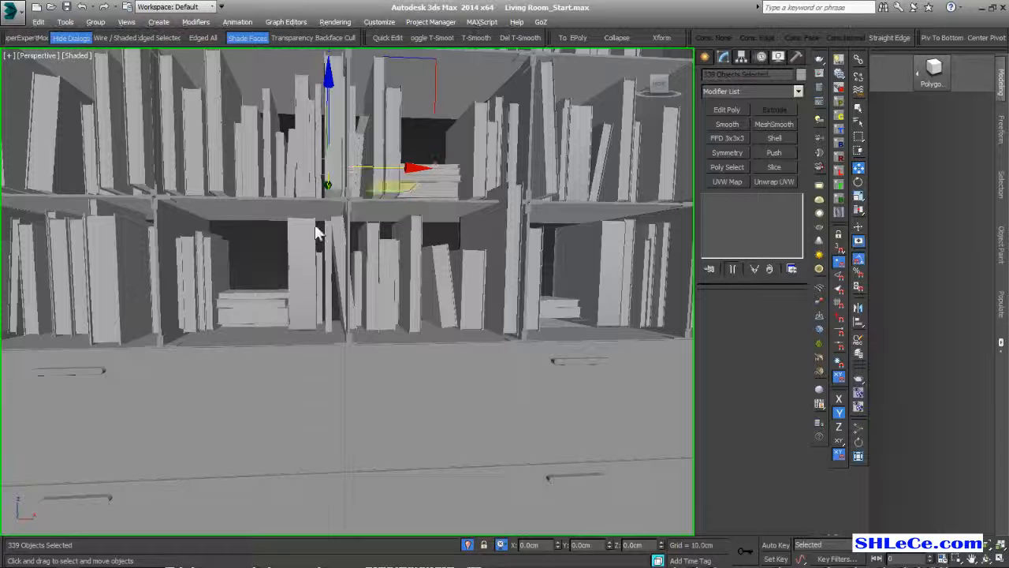
pyautogui.moveTo(382, 193); pyautogui.dragTo(524, 167, button='middle')
pyautogui.moveTo(281, 239); pyautogui.dragTo(513, 254, button='middle')
pyautogui.scroll(2, 250, 300)
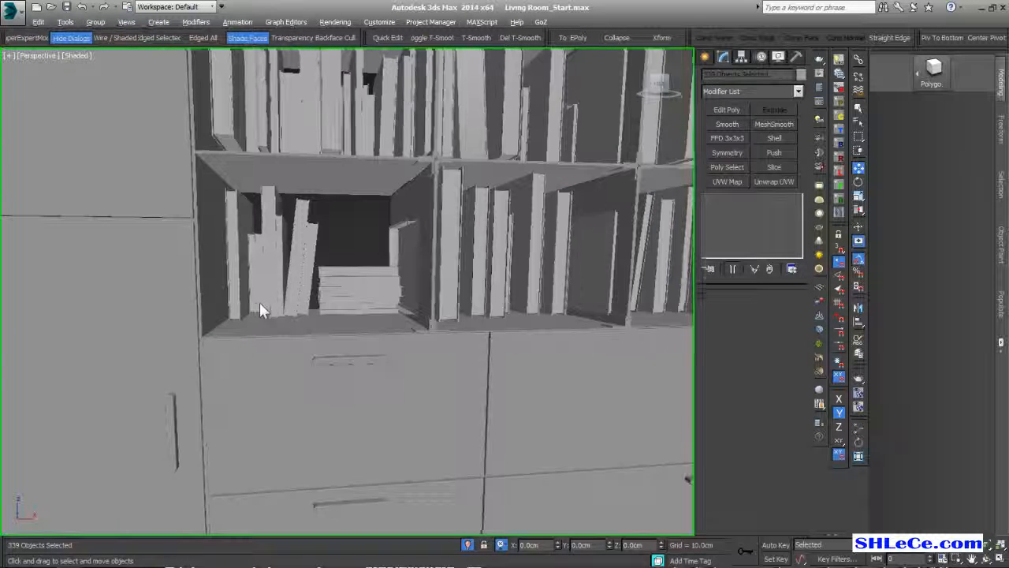
pyautogui.moveTo(257, 302); pyautogui.dragTo(283, 309, button='middle')
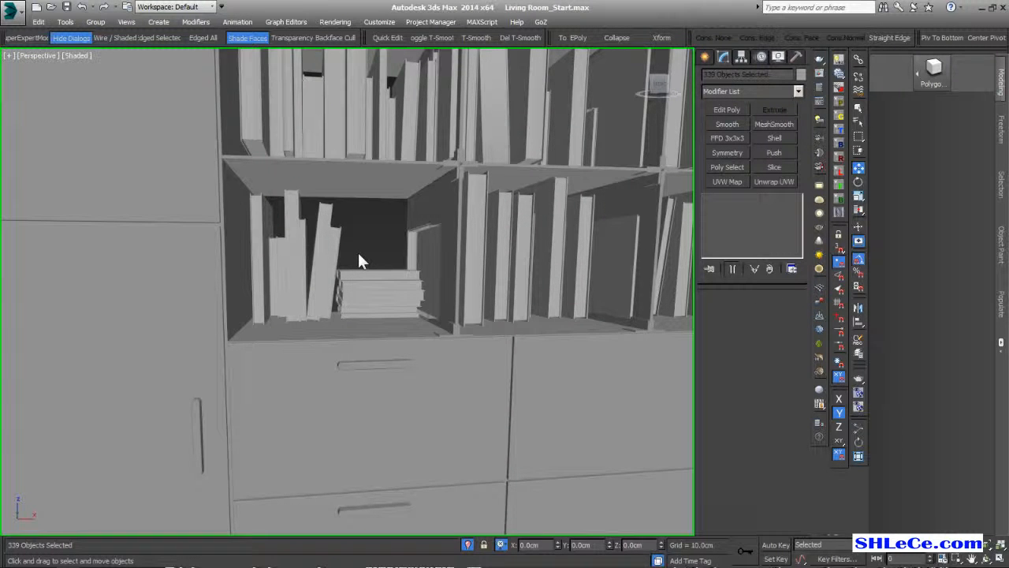
pyautogui.moveTo(451, 433); pyautogui.dragTo(460, 387, button='middle')
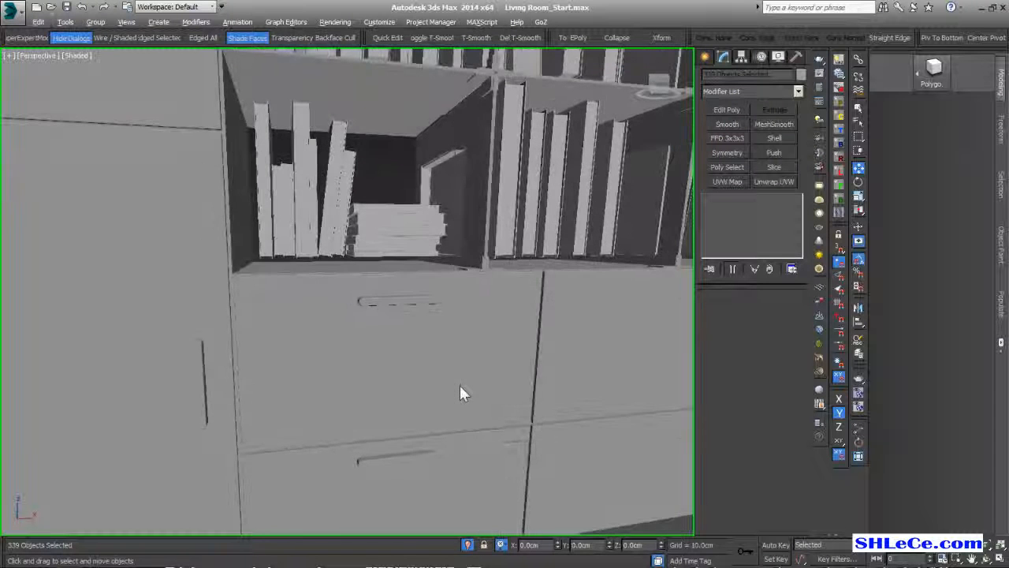
pyautogui.moveTo(663, 549); pyautogui.dragTo(670, 556)
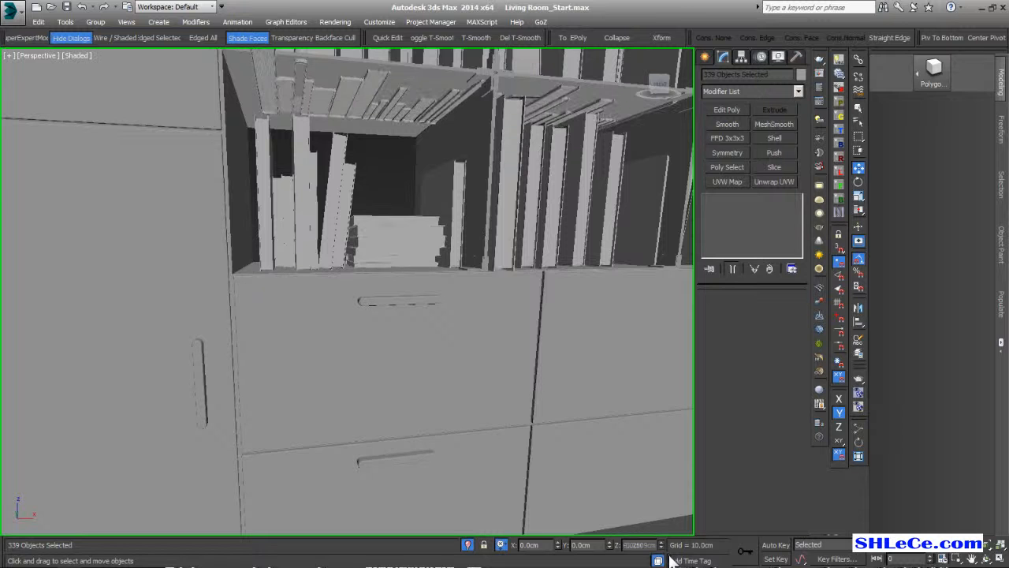
pyautogui.moveTo(558, 554); pyautogui.dragTo(566, 565)
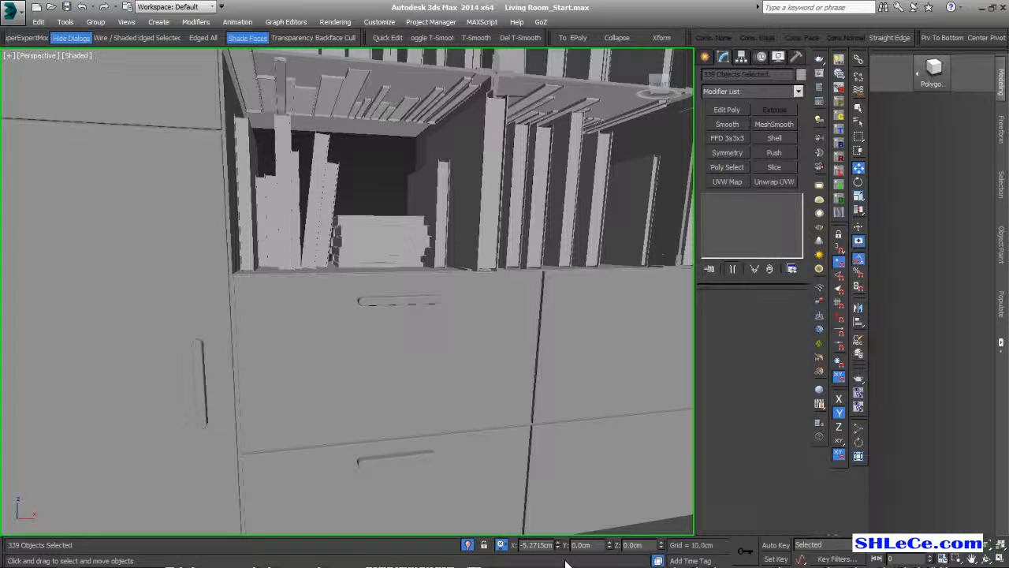
# - Exclude the bottom row from the selection and raise the upper two rows of books onto the middle shelf
pyautogui.keyDown('alt'); pyautogui.moveTo(519, 342); pyautogui.dragTo(322, 275, button='middle'); pyautogui.keyUp('alt')
pyautogui.scroll(-3, 456, 311)
pyautogui.scroll(-3, 440, 362)
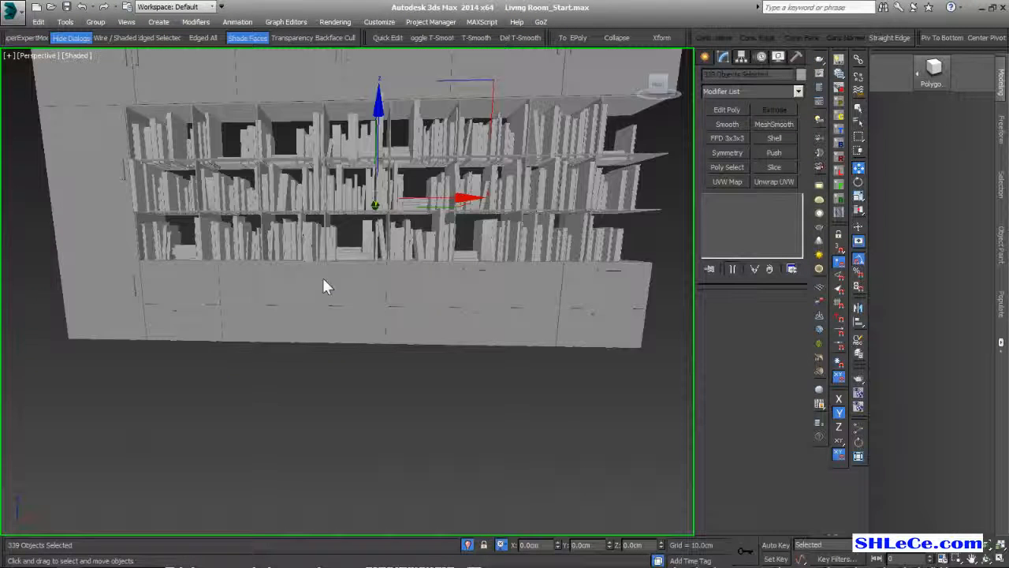
pyautogui.keyDown('alt'); pyautogui.moveTo(354, 324); pyautogui.dragTo(359, 317, button='middle'); pyautogui.keyUp('alt')
pyautogui.scroll(-3, 361, 318)
pyautogui.keyDown('alt'); pyautogui.moveTo(623, 477); pyautogui.dragTo(102, 268); pyautogui.keyUp('alt')
pyautogui.scroll(3, 335, 290)
pyautogui.scroll(3, 417, 142)
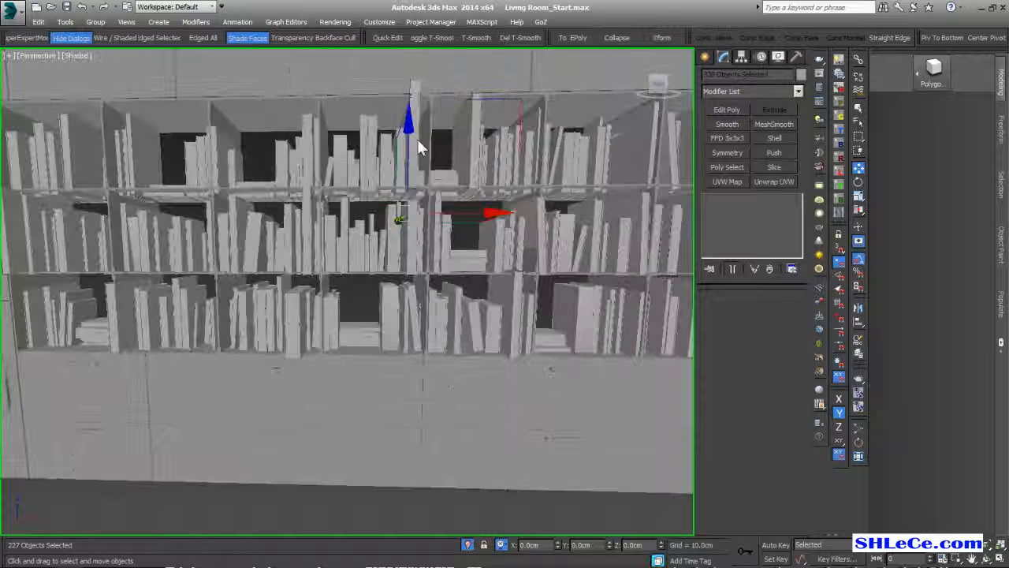
pyautogui.scroll(2, 417, 139)
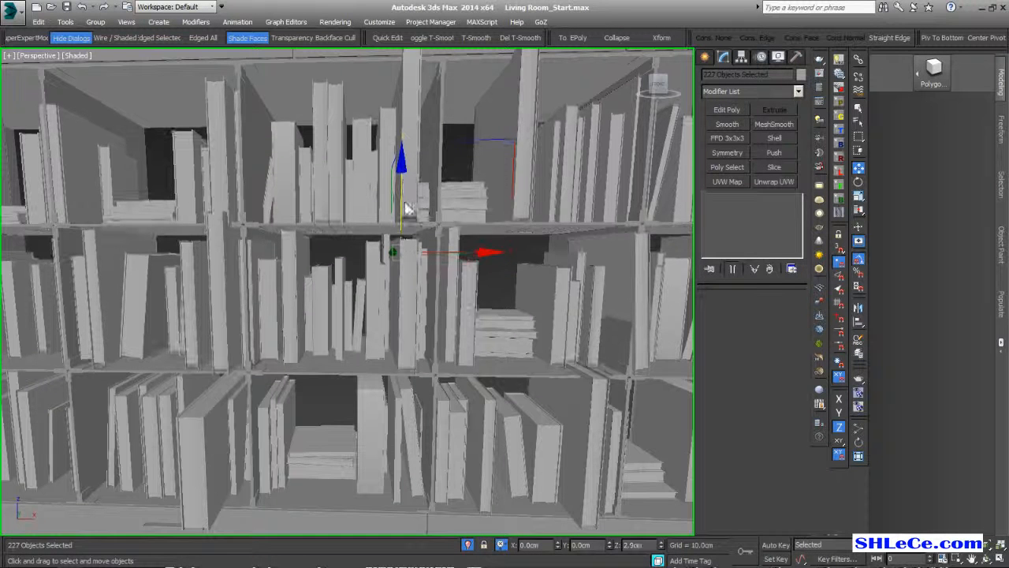
pyautogui.scroll(5, 420, 286)
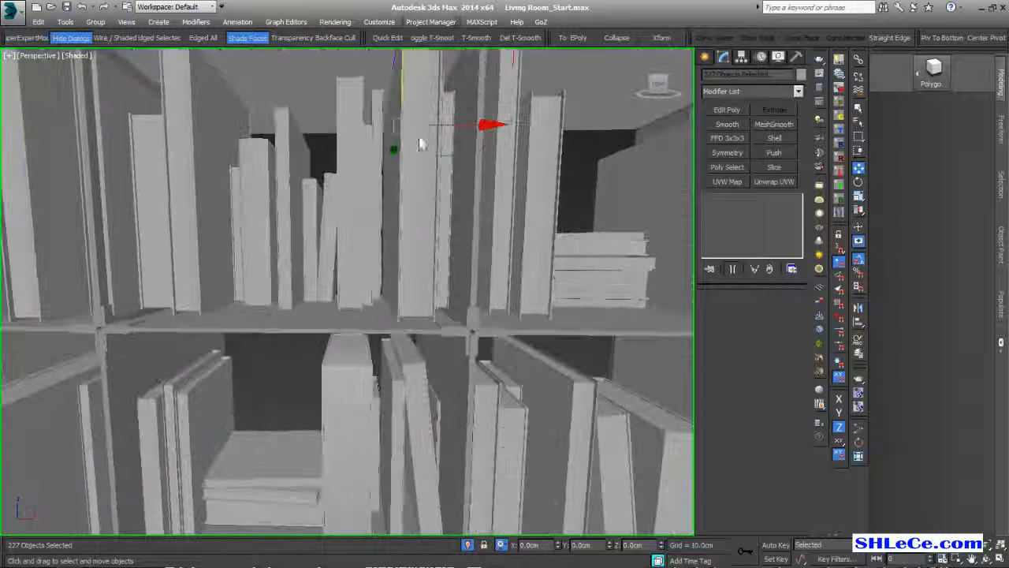
pyautogui.moveTo(662, 547)
pyautogui.mouseDown()
pyautogui.moveTo(664, 558)
pyautogui.moveTo(663, 549)
pyautogui.mouseUp()
# - Exclude the middle row from the selection and raise the top row of books onto its shelf
pyautogui.moveTo(467, 309); pyautogui.dragTo(324, 206, button='middle')
pyautogui.scroll(-6, 432, 350)
pyautogui.scroll(-2, 431, 359)
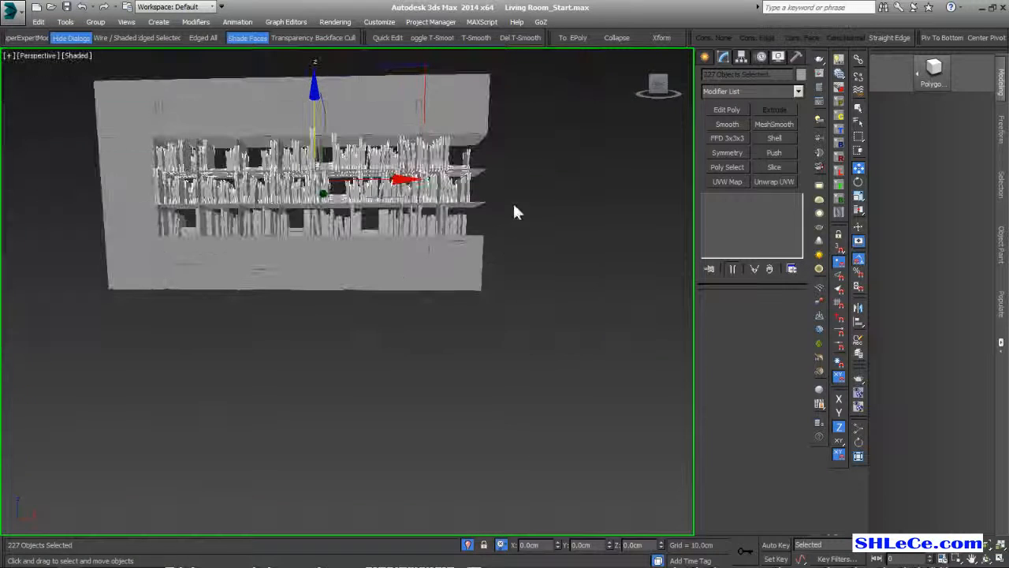
pyautogui.keyDown('alt'); pyautogui.moveTo(4, 290); pyautogui.dragTo(39, 288); pyautogui.keyUp('alt')
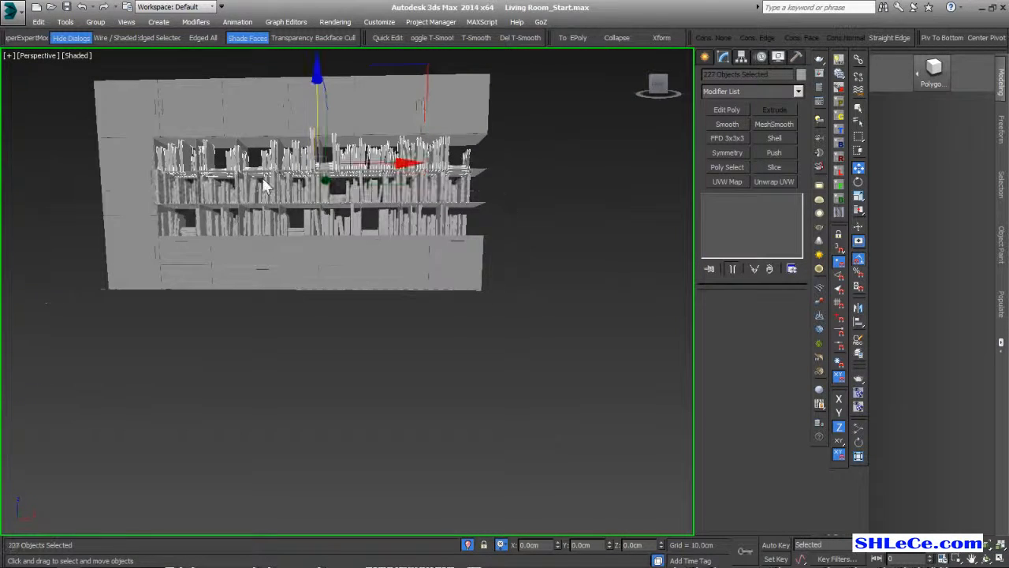
pyautogui.moveTo(263, 171); pyautogui.dragTo(274, 185, button='middle')
pyautogui.scroll(6, 337, 134)
pyautogui.scroll(4, 289, 244)
pyautogui.moveTo(290, 243); pyautogui.dragTo(350, 163, button='middle')
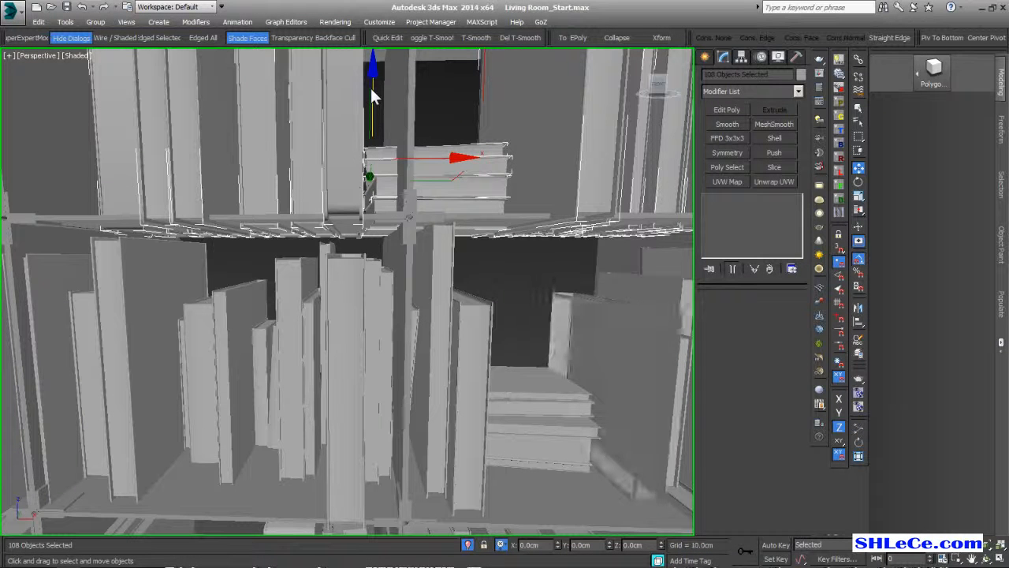
pyautogui.moveTo(372, 91); pyautogui.dragTo(375, 84)
# - Select all the scattered books without the cabinet and shift them about -2.3 cm along X
pyautogui.scroll(-4, 317, 181)
pyautogui.moveTo(316, 182)
pyautogui.keyDown('alt'); pyautogui.mouseDown(button='middle')
pyautogui.moveTo(318, 229)
pyautogui.moveTo(334, 233)
pyautogui.moveTo(310, 237)
pyautogui.moveTo(322, 237)
pyautogui.moveTo(318, 249)
pyautogui.moveTo(338, 266)
pyautogui.moveTo(215, 264)
pyautogui.mouseUp(button='middle'); pyautogui.keyUp('alt')
pyautogui.scroll(-5, 318, 249)
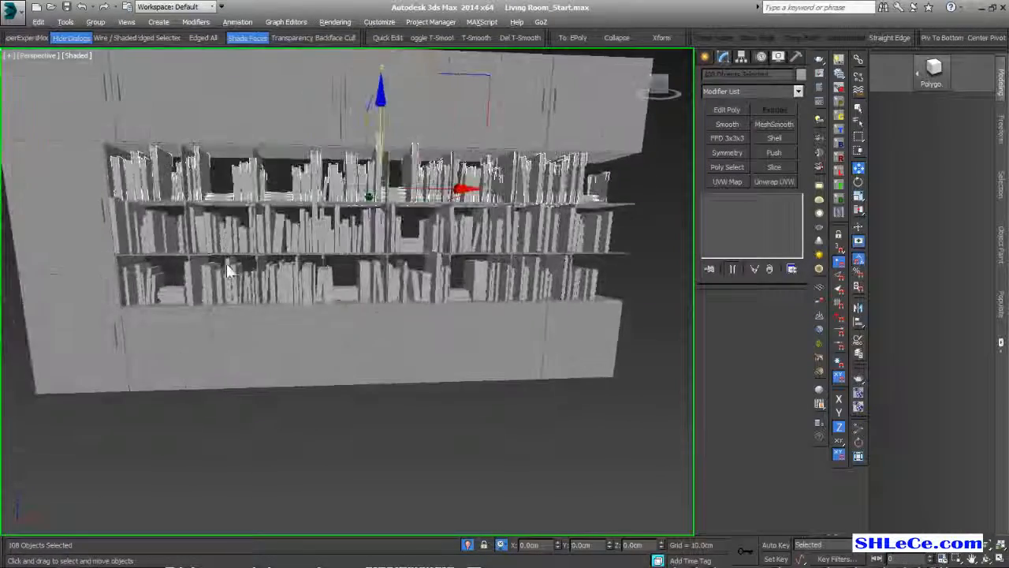
pyautogui.press('F3')
pyautogui.moveTo(146, 260); pyautogui.dragTo(173, 257, button='middle')
pyautogui.press('F3')
pyautogui.moveTo(258, 300); pyautogui.dragTo(213, 274, button='middle')
pyautogui.scroll(-3, 213, 274)
pyautogui.click(506, 192)
pyautogui.moveTo(538, 168); pyautogui.dragTo(132, 341)
pyautogui.moveTo(190, 378); pyautogui.dragTo(155, 285)
pyautogui.scroll(6, 155, 285)
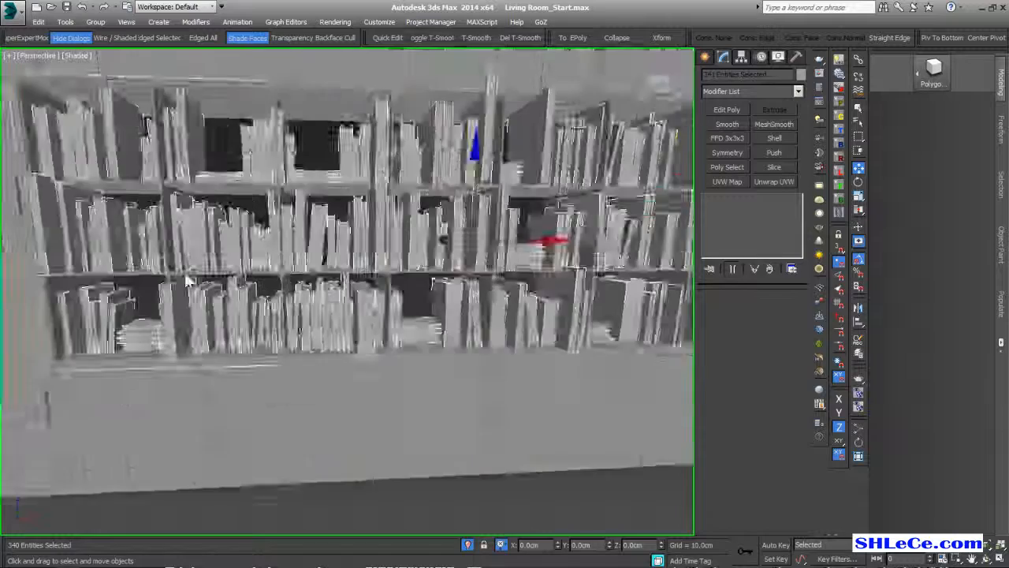
pyautogui.keyDown('alt'); pyautogui.click(165, 260); pyautogui.keyUp('alt')
pyautogui.moveTo(503, 243); pyautogui.dragTo(140, 271, button='middle')
pyautogui.moveTo(352, 273); pyautogui.dragTo(196, 261, button='middle')
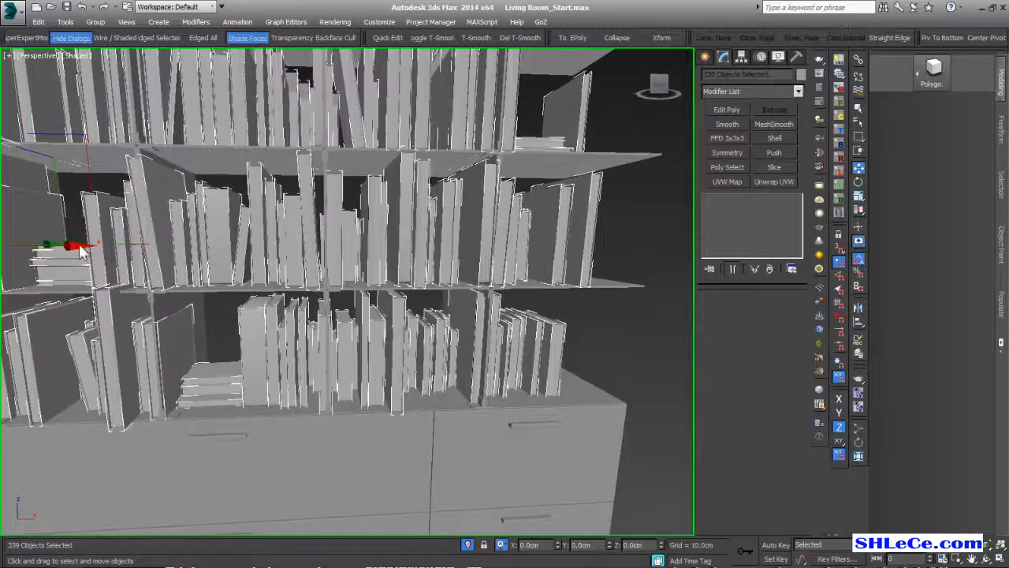
pyautogui.keyDown('alt'); pyautogui.moveTo(87, 254); pyautogui.dragTo(88, 284, button='middle'); pyautogui.keyUp('alt')
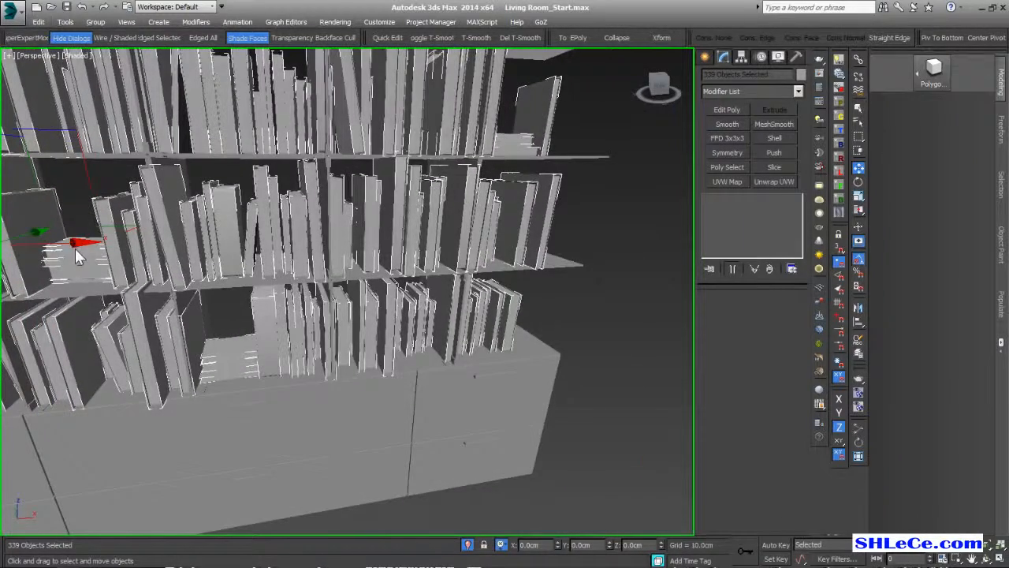
pyautogui.moveTo(77, 246)
pyautogui.mouseDown()
pyautogui.moveTo(90, 243)
pyautogui.moveTo(71, 247)
pyautogui.mouseUp()
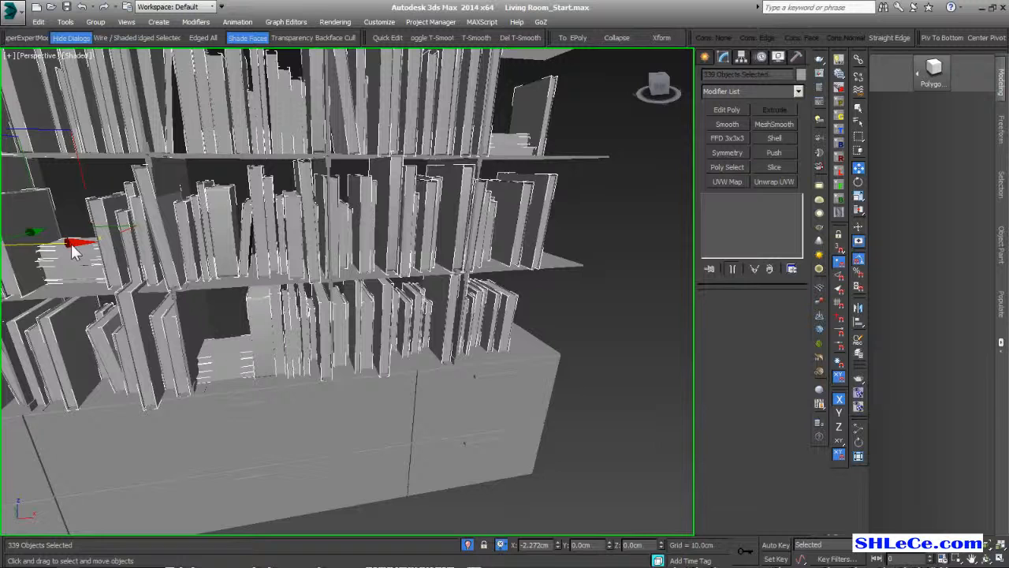
# - Delete the book that intersects the upright divider beside the stacked books
pyautogui.scroll(-3, 167, 291)
pyautogui.keyDown('alt'); pyautogui.moveTo(226, 304); pyautogui.dragTo(428, 204, button='middle'); pyautogui.keyUp('alt')
pyautogui.click(397, 179)
pyautogui.keyDown('alt'); pyautogui.moveTo(335, 290); pyautogui.dragTo(277, 369, button='middle'); pyautogui.keyUp('alt')
pyautogui.scroll(5, 440, 142)
pyautogui.moveTo(469, 160); pyautogui.dragTo(431, 194, button='middle')
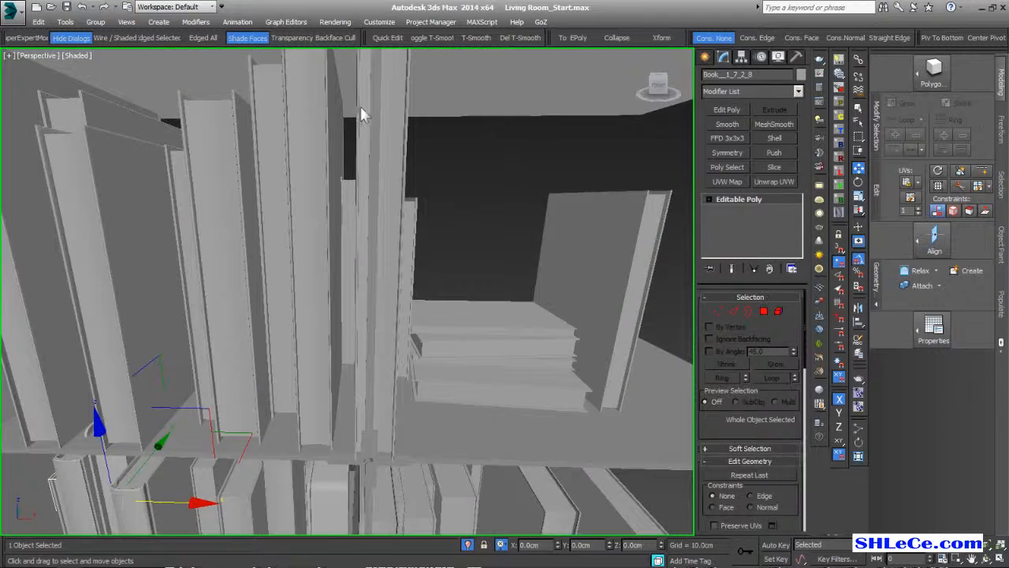
pyautogui.click(361, 264)
pyautogui.press('Delete')
# - Delete the two thin books that crowd the upright divider beside the leaning book
pyautogui.moveTo(342, 253); pyautogui.dragTo(415, 348, button='middle')
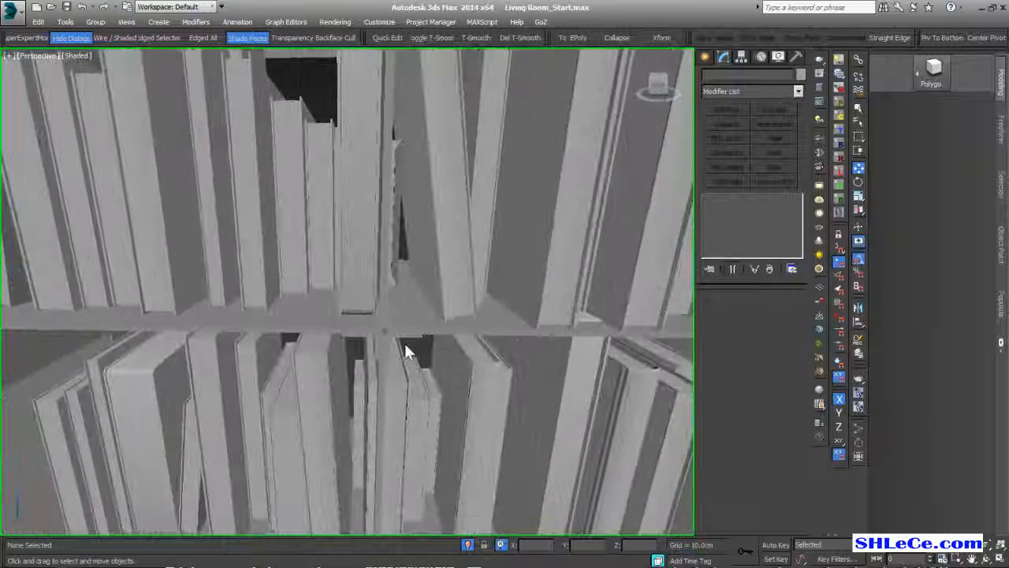
pyautogui.click(394, 232)
pyautogui.moveTo(383, 264); pyautogui.dragTo(363, 288, button='middle')
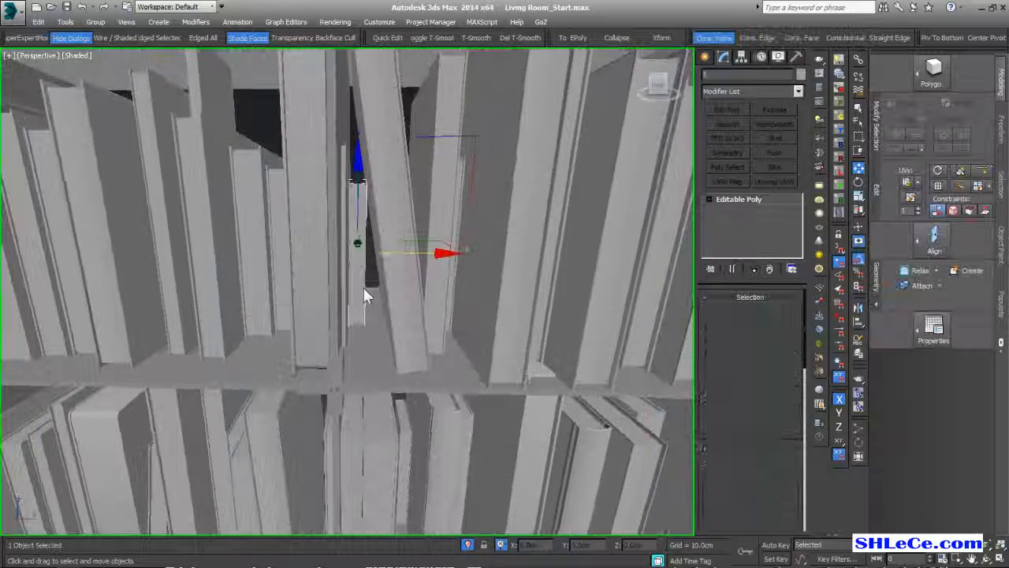
pyautogui.press('Delete')
pyautogui.click(340, 178)
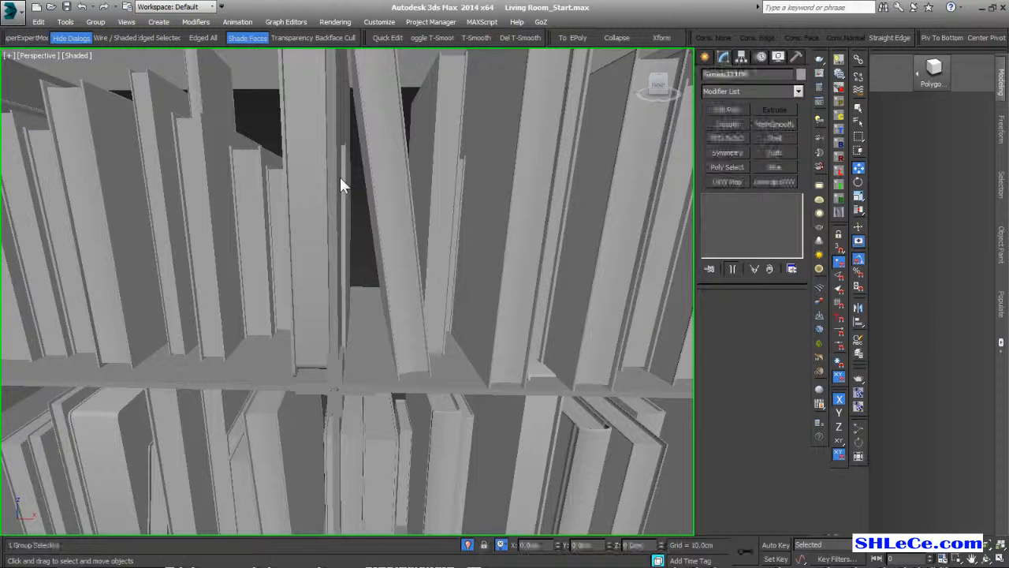
pyautogui.press('Delete')
# - Delete another single book that overlaps an upright divider farther along the shelves
pyautogui.scroll(-5, 375, 220)
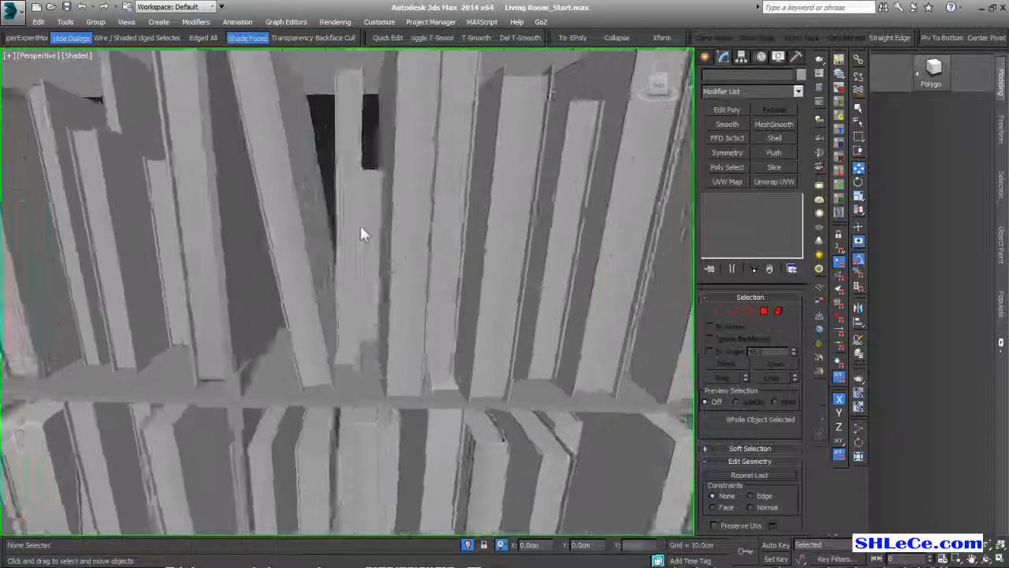
pyautogui.keyDown('alt'); pyautogui.moveTo(367, 268); pyautogui.dragTo(425, 141, button='middle'); pyautogui.keyUp('alt')
pyautogui.scroll(5, 451, 187)
pyautogui.click(430, 104)
pyautogui.press('Delete')
# - Select the stack of five books that cuts through the upright divider, leaving the cabinet out of the selection
pyautogui.moveTo(298, 230); pyautogui.dragTo(395, 242, button='middle')
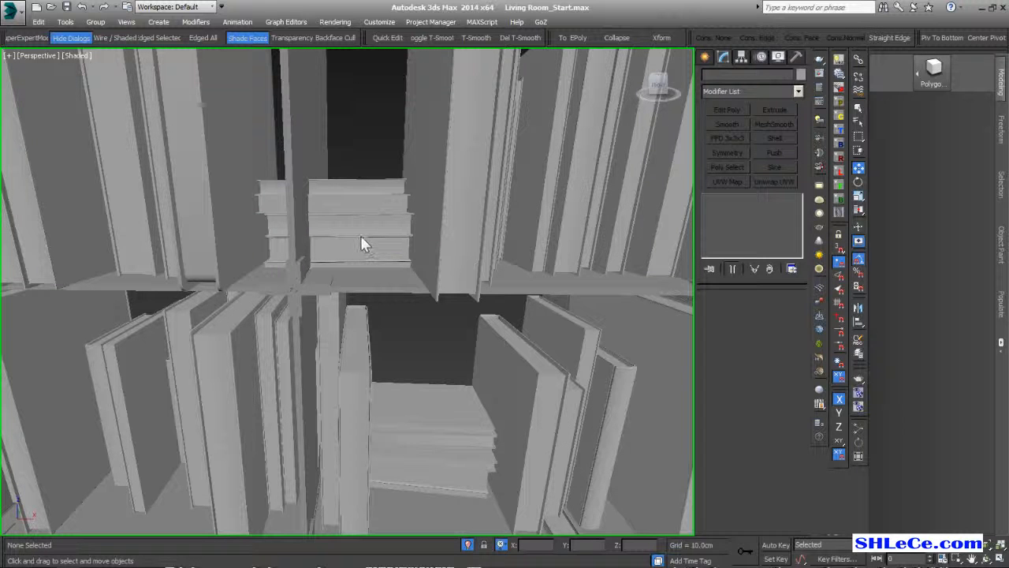
pyautogui.click(357, 260)
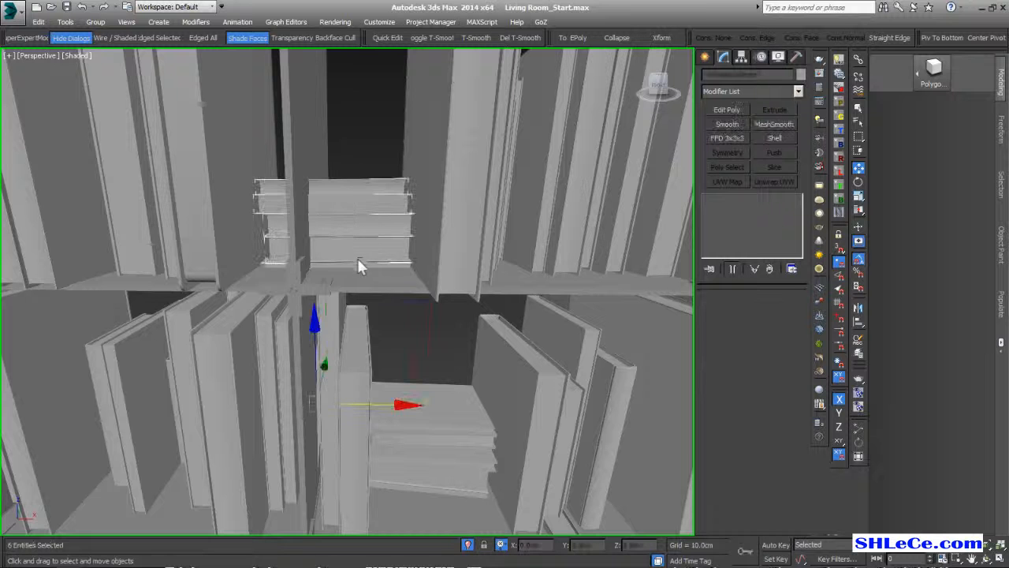
pyautogui.keyDown('alt'); pyautogui.moveTo(312, 355); pyautogui.dragTo(442, 492, button='middle'); pyautogui.keyUp('alt')
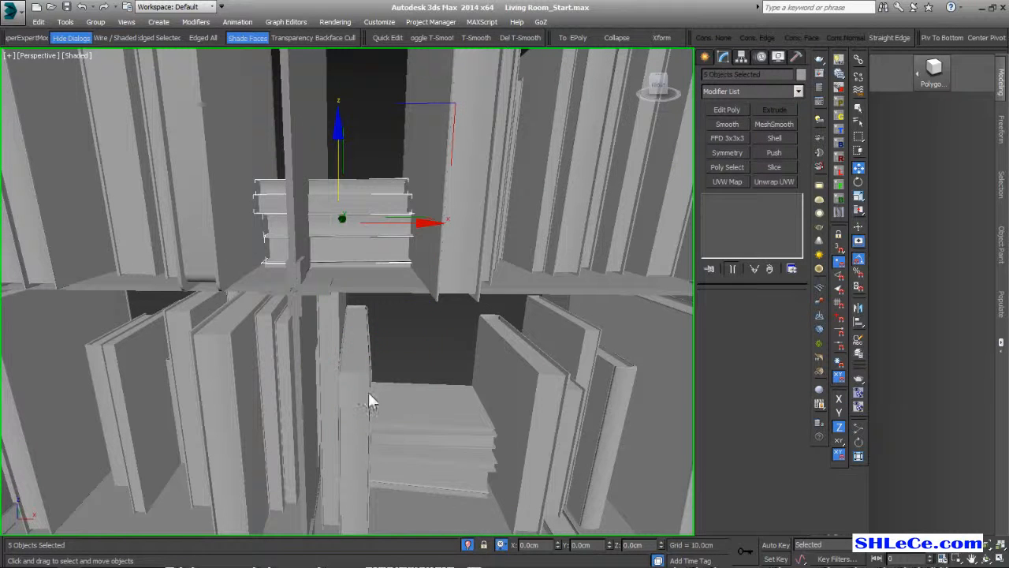
pyautogui.hotkey('ctrl', 'd')
# - Clear the selected stack of five books and pick the single book that cuts through the upright divider
pyautogui.keyDown('alt'); pyautogui.moveTo(199, 317); pyautogui.dragTo(391, 234, button='middle'); pyautogui.keyUp('alt')
pyautogui.click(367, 193)
pyautogui.hotkey('ctrl', 'd')
pyautogui.keyDown('alt'); pyautogui.moveTo(367, 193); pyautogui.dragTo(371, 292, button='middle'); pyautogui.keyUp('alt')
pyautogui.keyDown('alt'); pyautogui.moveTo(368, 181); pyautogui.dragTo(333, 165, button='middle'); pyautogui.keyUp('alt')
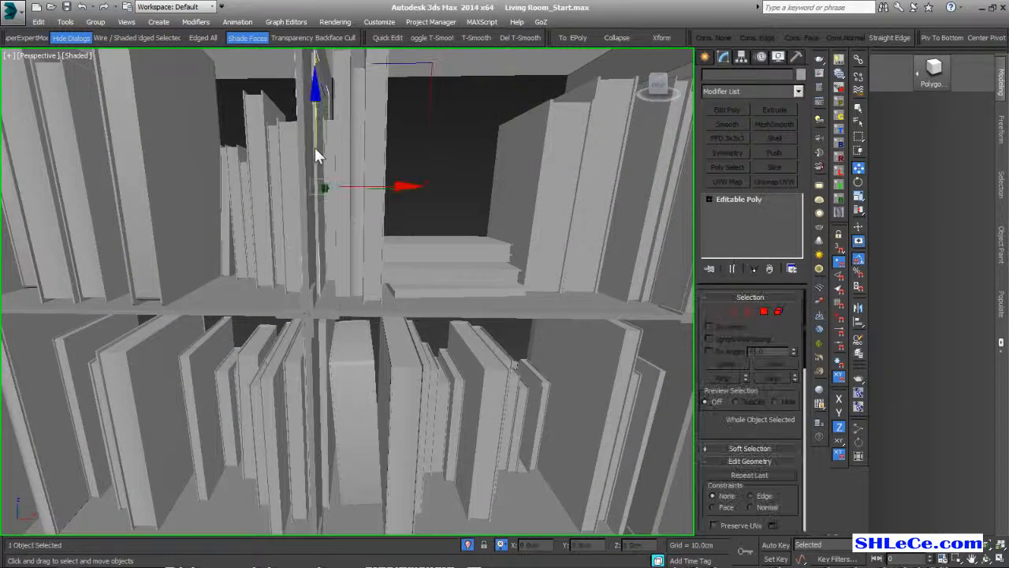
# - Delete the book crowding the upright divider at the end of the row, beside the tall cabinet door
pyautogui.keyDown('alt'); pyautogui.moveTo(205, 300); pyautogui.dragTo(463, 276, button='middle'); pyautogui.keyUp('alt')
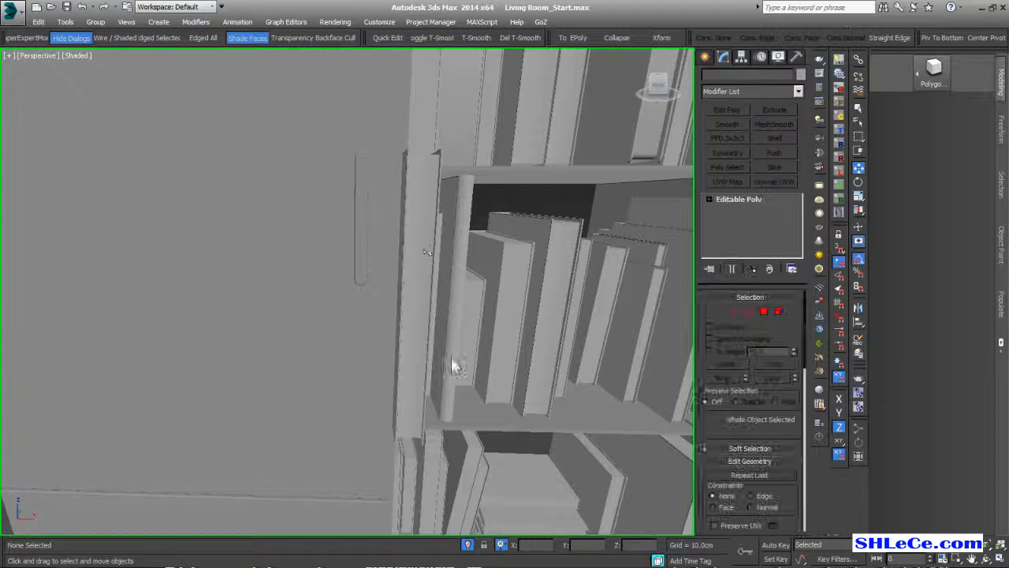
pyautogui.click(425, 249)
pyautogui.moveTo(452, 361); pyautogui.dragTo(424, 359, button='middle')
pyautogui.press('Delete')
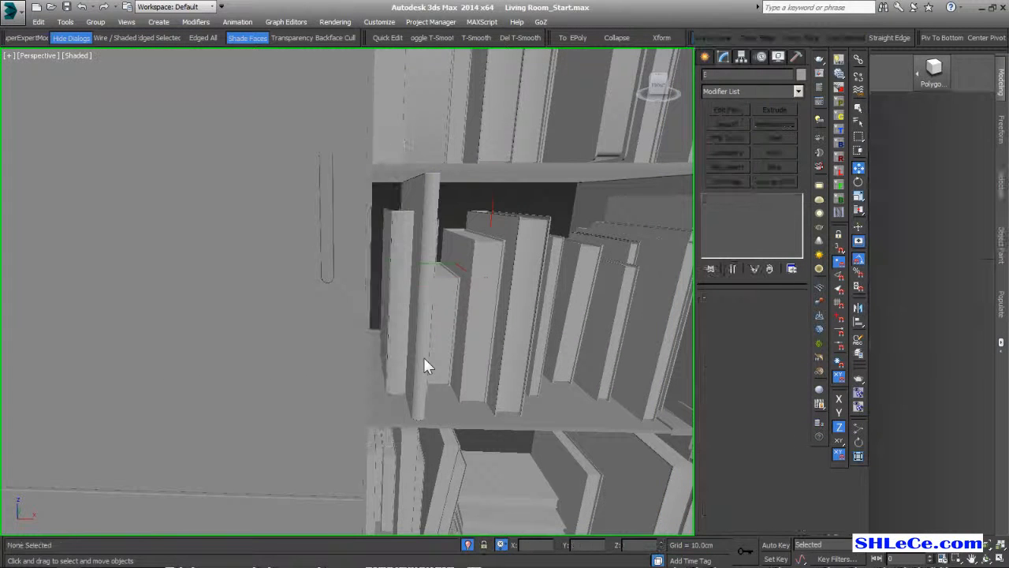
# - Delete the short book that straddles the upright divider in the middle of the next row
pyautogui.keyDown('alt'); pyautogui.moveTo(424, 365); pyautogui.dragTo(195, 346, button='middle'); pyautogui.keyUp('alt')
pyautogui.click(312, 180)
pyautogui.moveTo(374, 206)
pyautogui.keyDown('alt'); pyautogui.mouseDown(button='middle')
pyautogui.moveTo(378, 220)
pyautogui.moveTo(261, 226)
pyautogui.moveTo(459, 230)
pyautogui.moveTo(361, 221)
pyautogui.mouseUp(button='middle'); pyautogui.keyUp('alt')
pyautogui.click(359, 222)
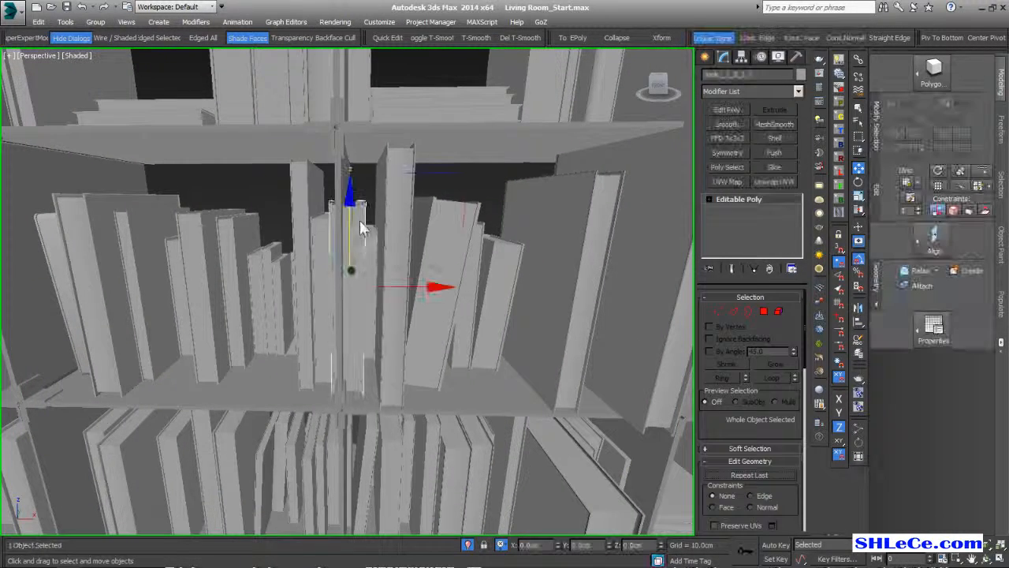
pyautogui.press('Delete')
# - Delete the book that overlaps the upright divider in the row directly under the upper cabinets
pyautogui.keyDown('alt'); pyautogui.moveTo(434, 241); pyautogui.dragTo(348, 235, button='middle'); pyautogui.keyUp('alt')
pyautogui.click(339, 162)
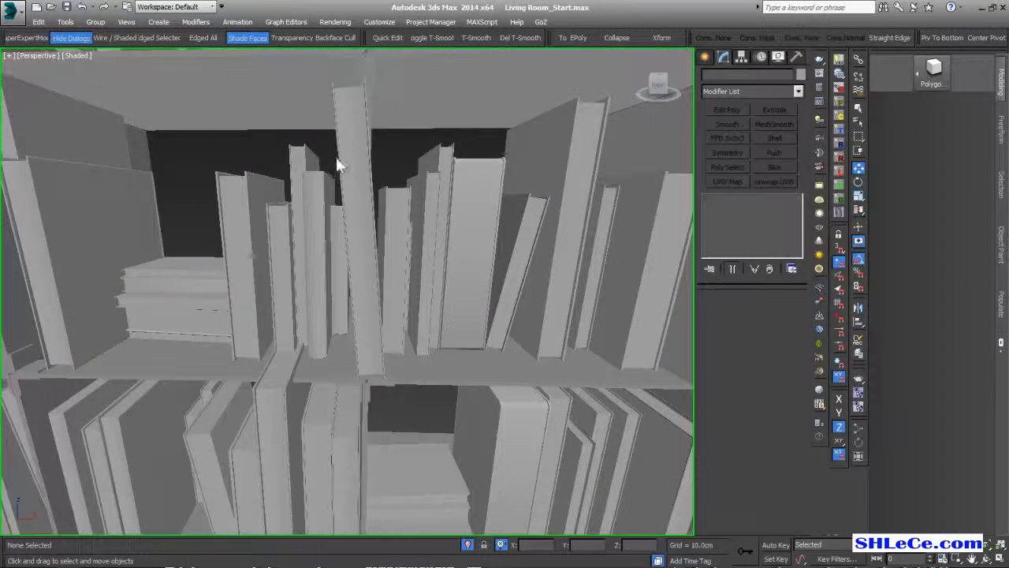
pyautogui.press('z')
pyautogui.keyDown('alt'); pyautogui.moveTo(442, 256); pyautogui.dragTo(423, 255, button='middle'); pyautogui.keyUp('alt')
pyautogui.press('Delete')
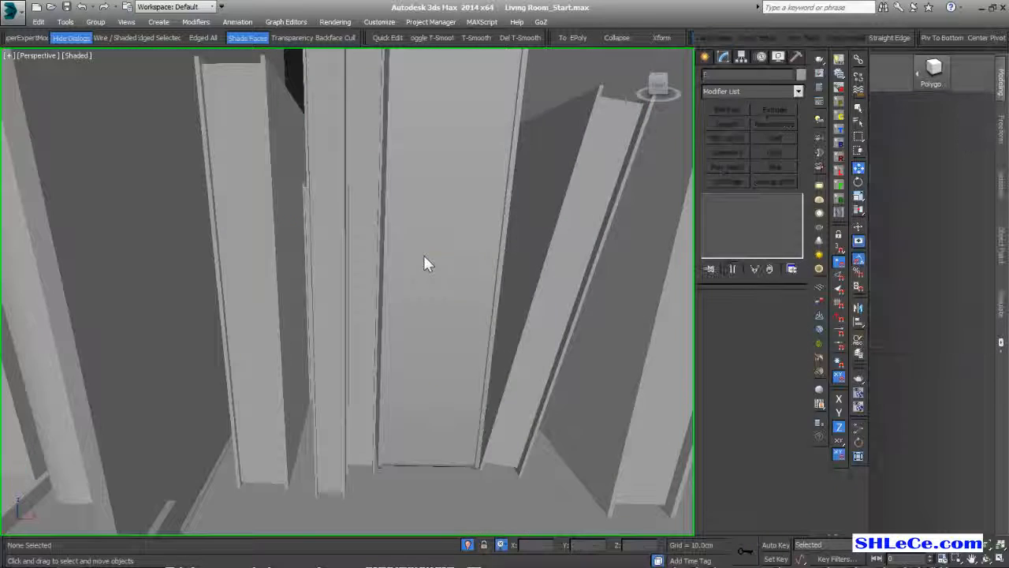
# - Remove the remaining books that cut through the upright dividers farther along the shelves
pyautogui.scroll(-5, 423, 255)
pyautogui.keyDown('alt'); pyautogui.moveTo(503, 269); pyautogui.dragTo(367, 184, button='middle'); pyautogui.keyUp('alt')
pyautogui.click(362, 182)
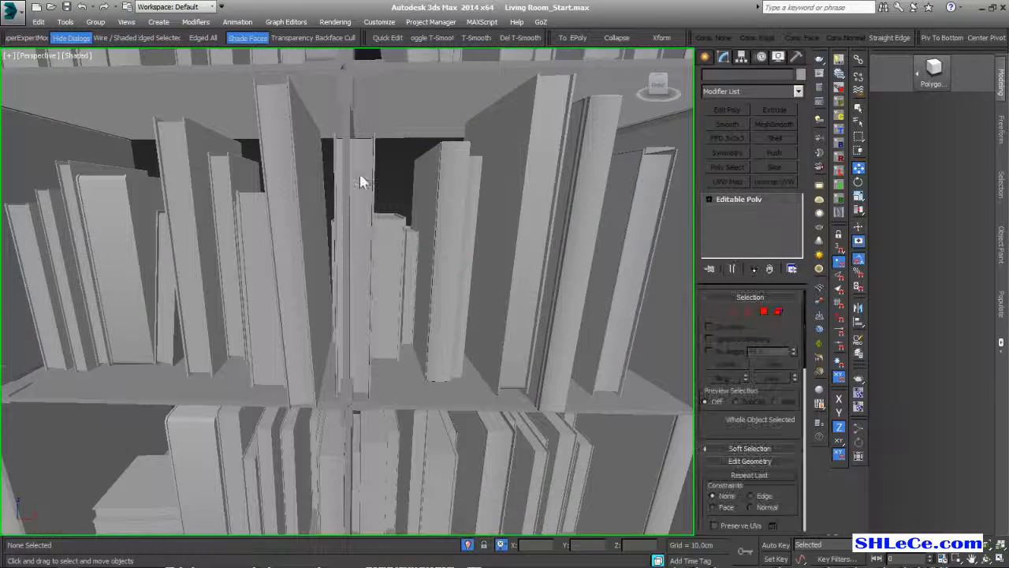
pyautogui.moveTo(568, 291); pyautogui.dragTo(390, 284, button='middle')
pyautogui.click(388, 170)
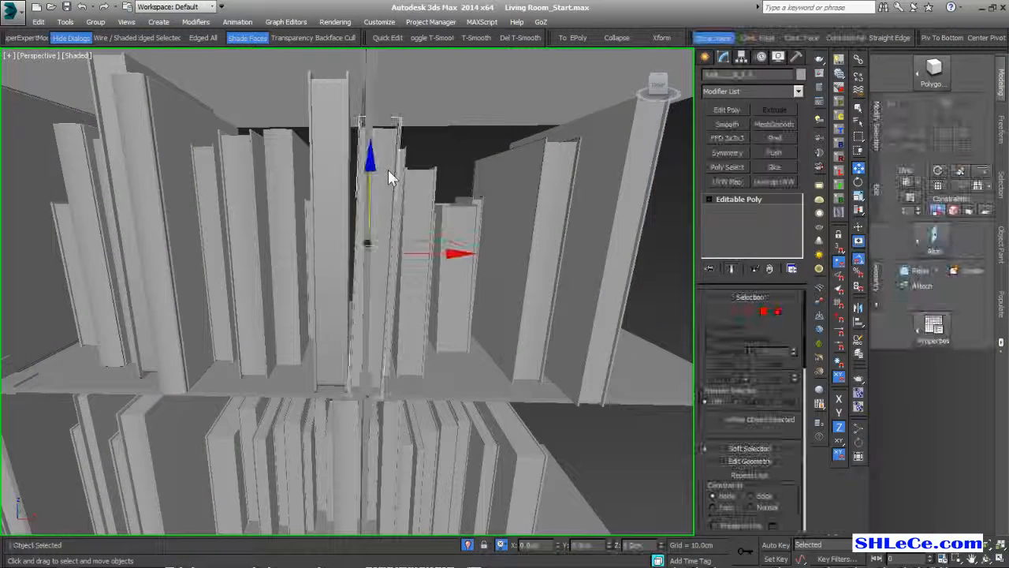
pyautogui.press('Delete')
# - Inspect all three shelf rows, close up and from a distance, for books still intersecting dividers or the cabinet
pyautogui.moveTo(411, 240); pyautogui.dragTo(566, 234, button='middle')
pyautogui.scroll(-6, 378, 224)
pyautogui.scroll(-5, 505, 268)
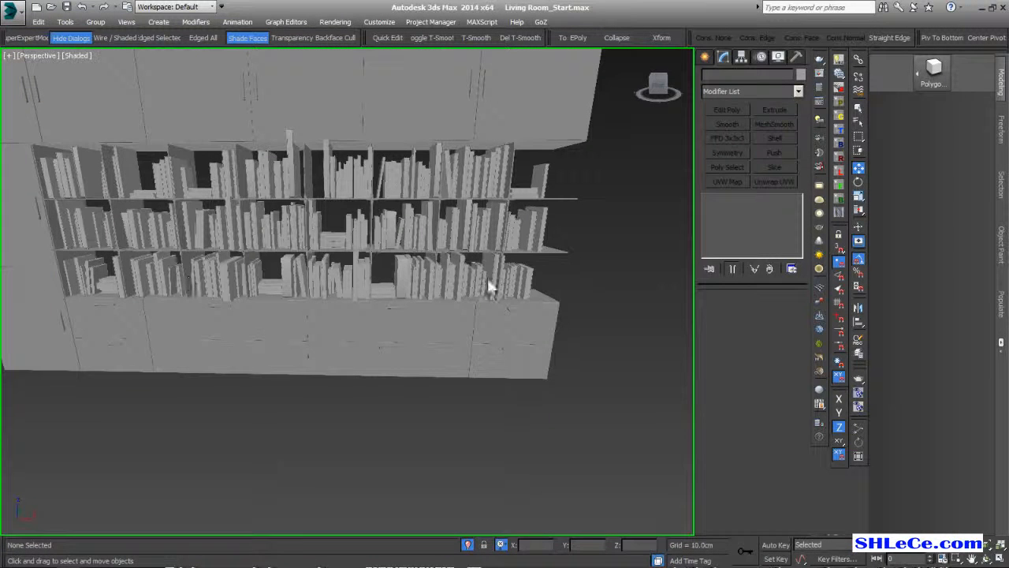
pyautogui.hotkey('shift', 'z')
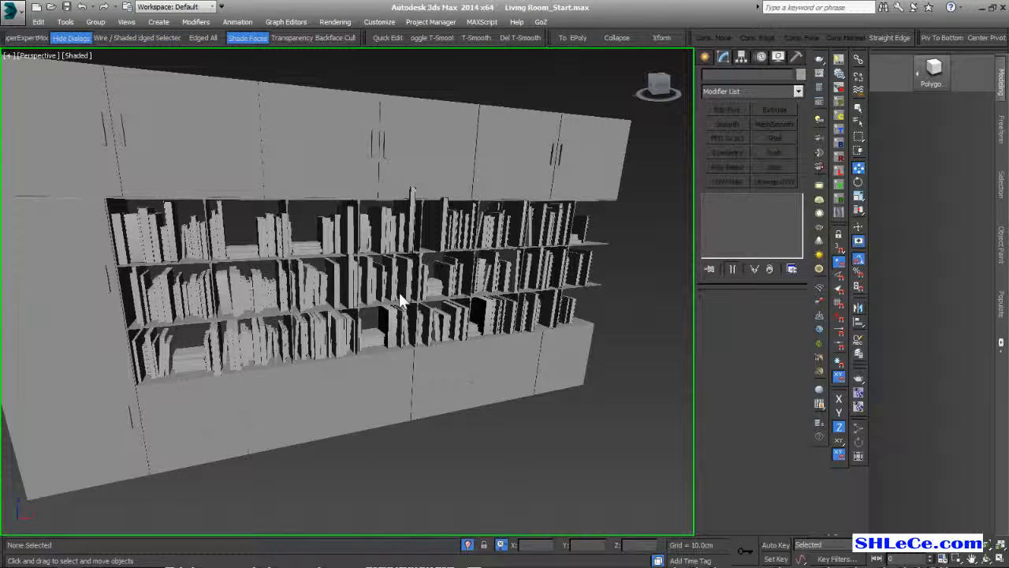
pyautogui.scroll(10, 398, 302)
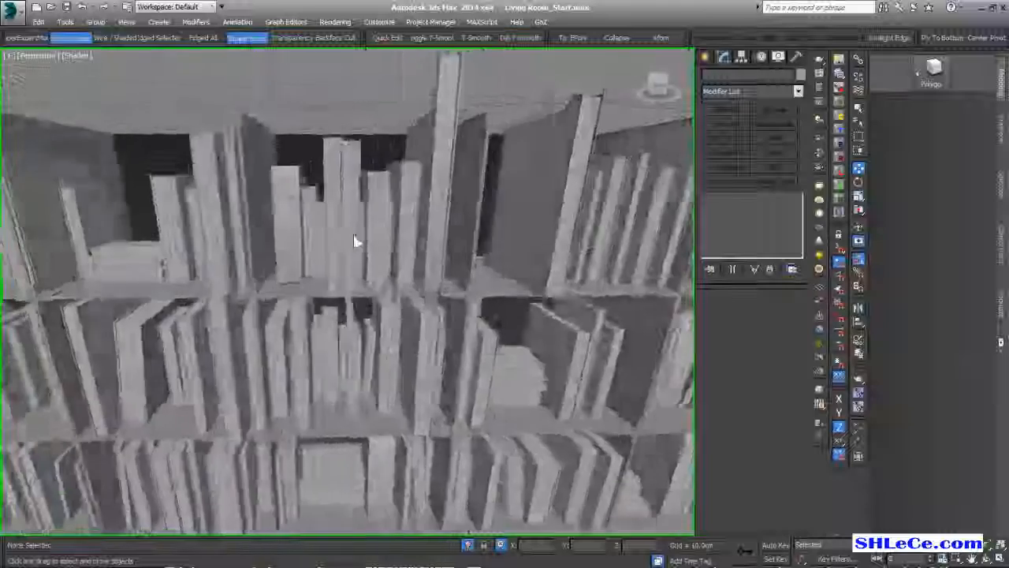
pyautogui.keyDown('alt'); pyautogui.moveTo(353, 234); pyautogui.dragTo(348, 228, button='middle'); pyautogui.keyUp('alt')
pyautogui.moveTo(538, 282); pyautogui.dragTo(331, 276, button='middle')
pyautogui.keyDown('alt'); pyautogui.moveTo(397, 278); pyautogui.dragTo(421, 254, button='middle'); pyautogui.keyUp('alt')
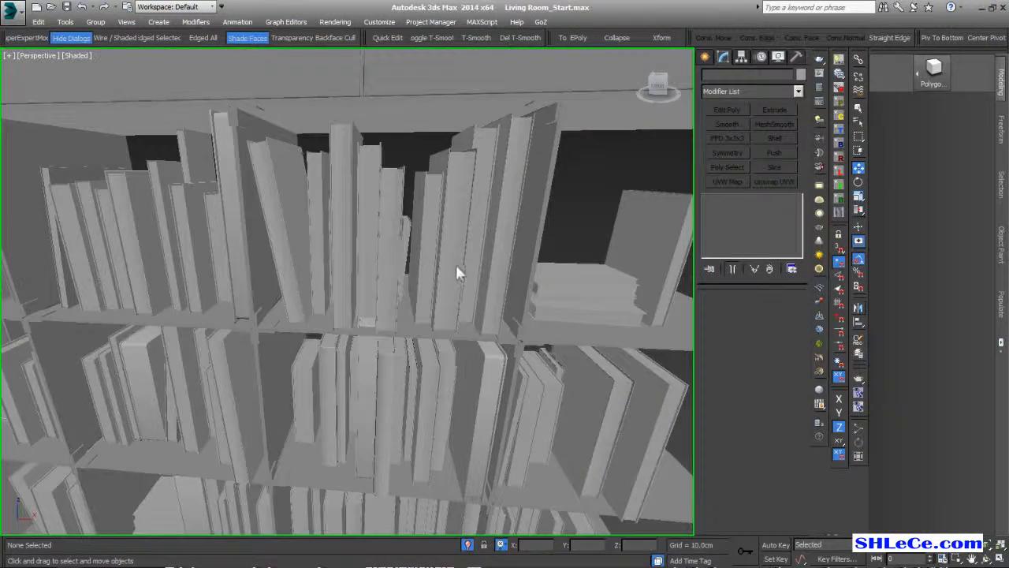
pyautogui.moveTo(547, 328); pyautogui.dragTo(357, 315, button='middle')
pyautogui.scroll(-10, 359, 327)
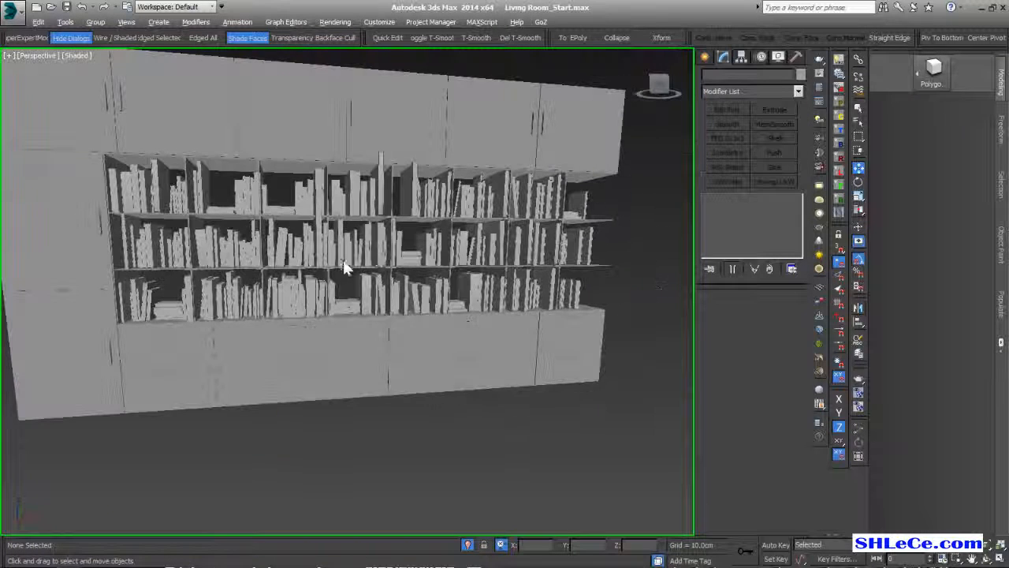
pyautogui.keyDown('alt'); pyautogui.moveTo(401, 263); pyautogui.dragTo(388, 249, button='middle'); pyautogui.keyUp('alt')
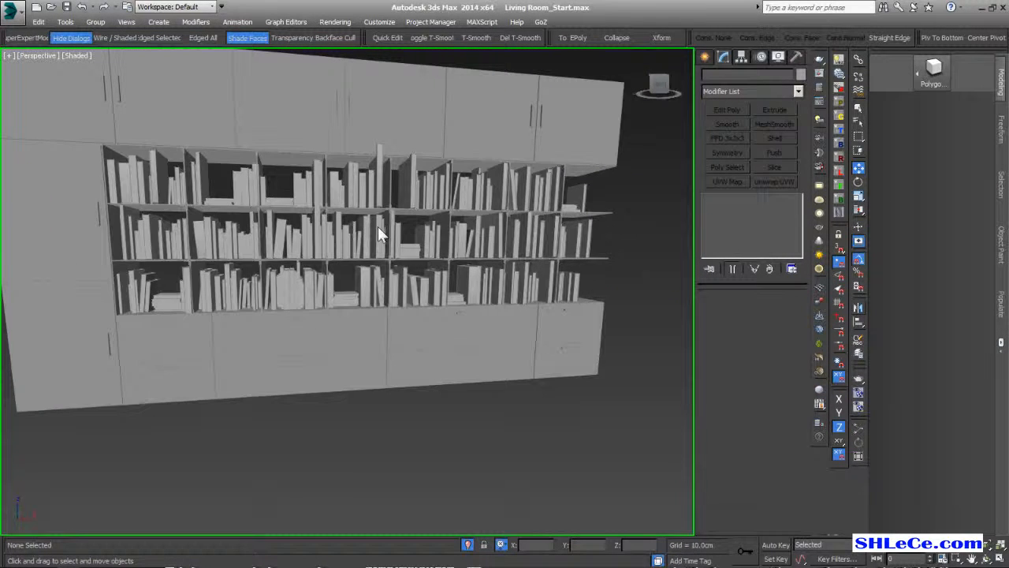
# - Delete the overly tall book in the top row and slide the other tall book along X toward its divider
pyautogui.click(376, 168)
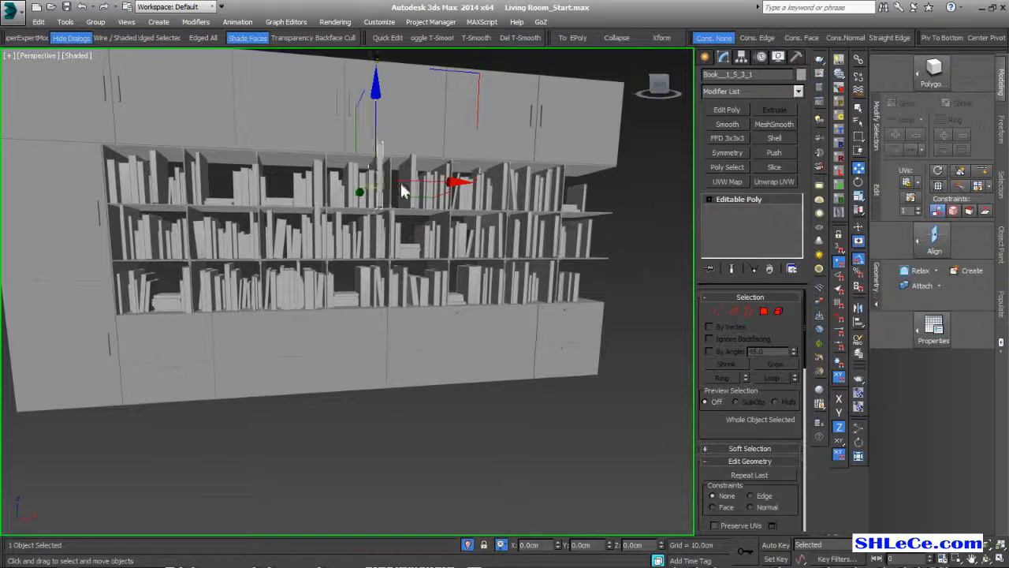
pyautogui.click(413, 167)
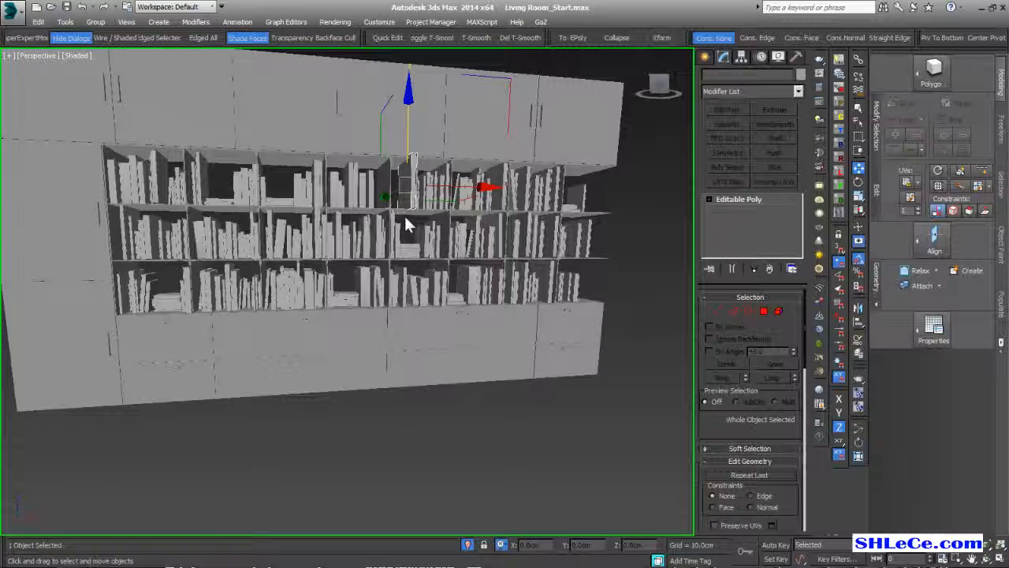
pyautogui.keyDown('alt'); pyautogui.moveTo(414, 208); pyautogui.dragTo(401, 227, button='middle'); pyautogui.keyUp('alt')
pyautogui.moveTo(410, 228); pyautogui.dragTo(371, 221)
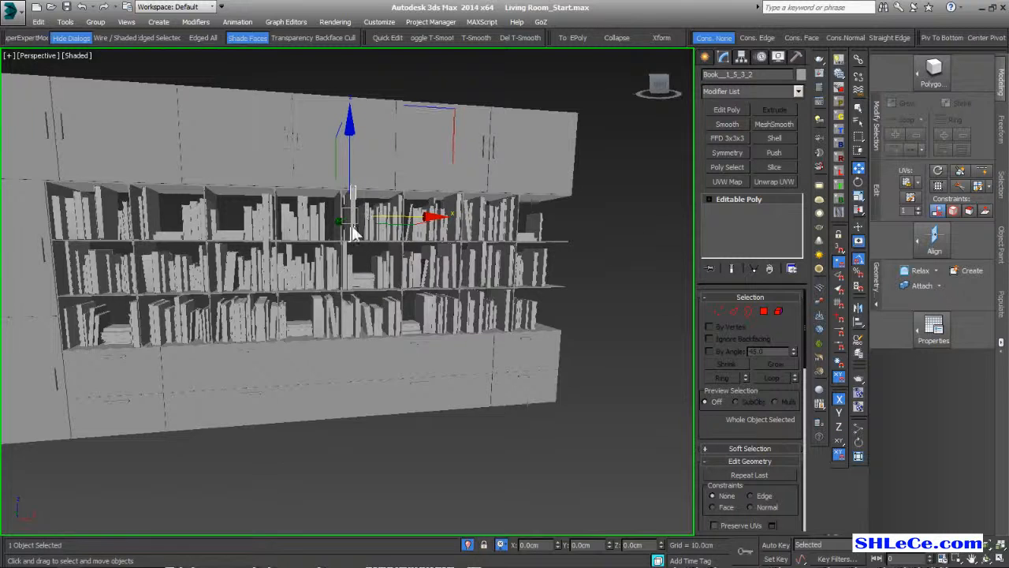
# - Tilt the tall top-row book about Y and shift it along X so it leans toward the neighbouring books
pyautogui.scroll(10, 353, 224)
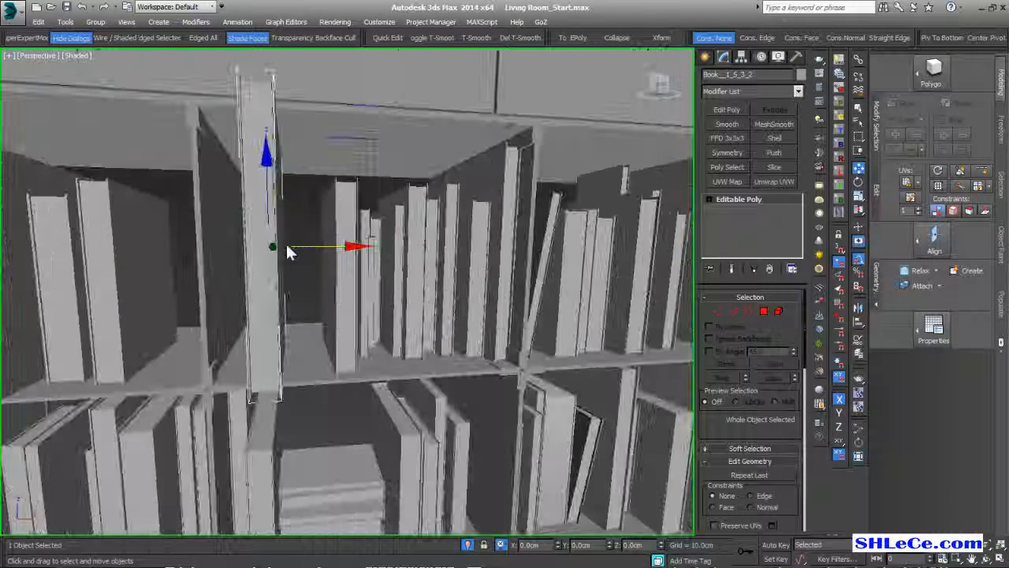
pyautogui.press('e')
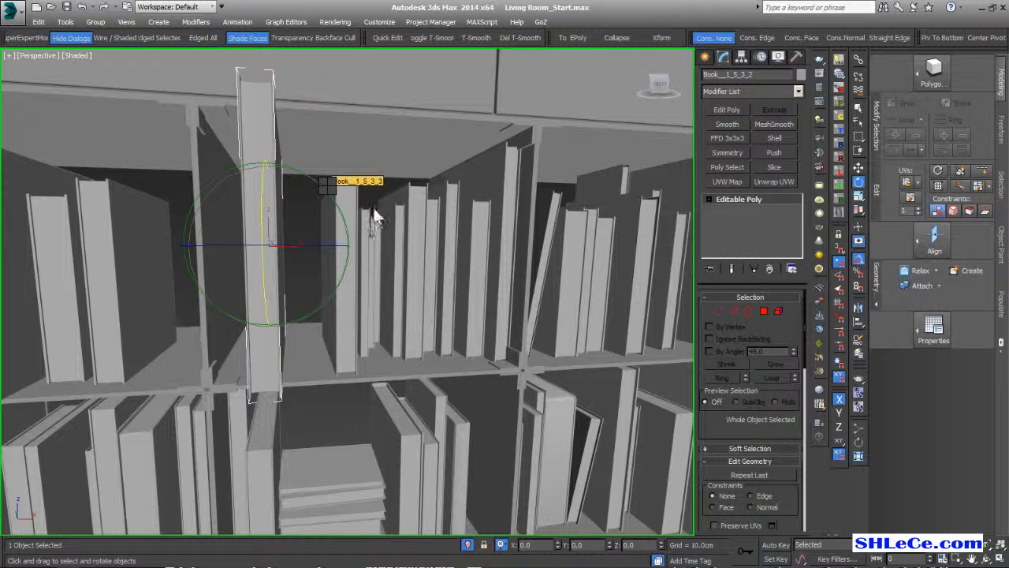
pyautogui.hotkey('ctrl', 'z')
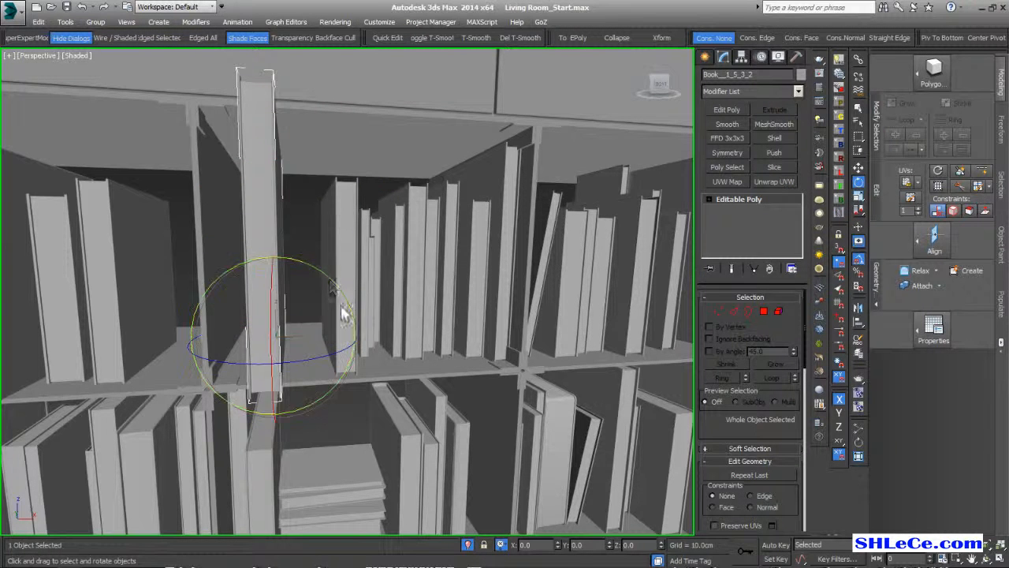
pyautogui.moveTo(358, 284); pyautogui.dragTo(367, 283)
pyautogui.press('w')
pyautogui.moveTo(360, 338); pyautogui.dragTo(338, 343)
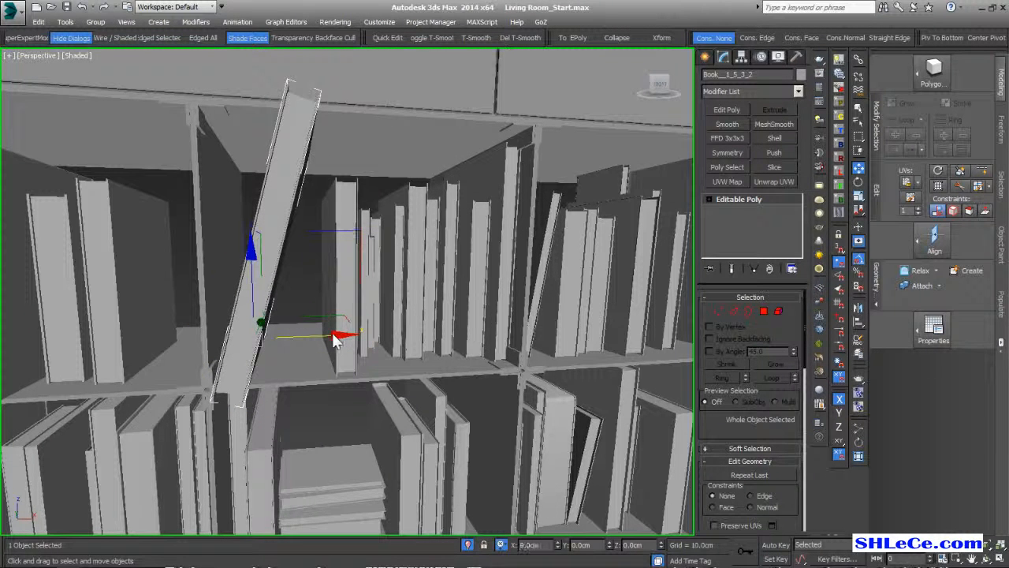
pyautogui.press('e')
pyautogui.moveTo(318, 284); pyautogui.dragTo(271, 218)
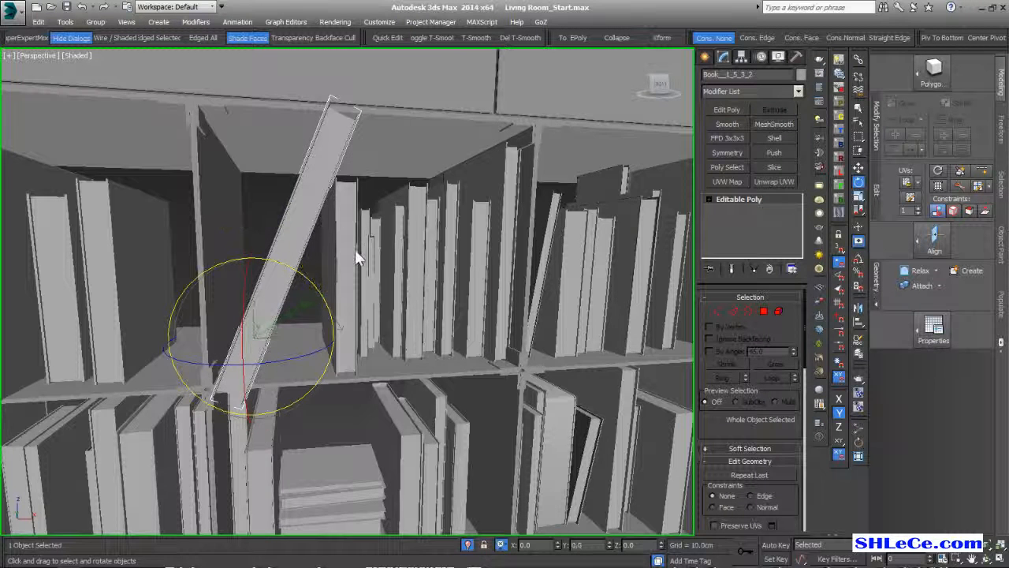
# - Select all the books on the shelves, leaving the cabinet out of the selection
pyautogui.scroll(-10, 329, 246)
pyautogui.click(559, 210)
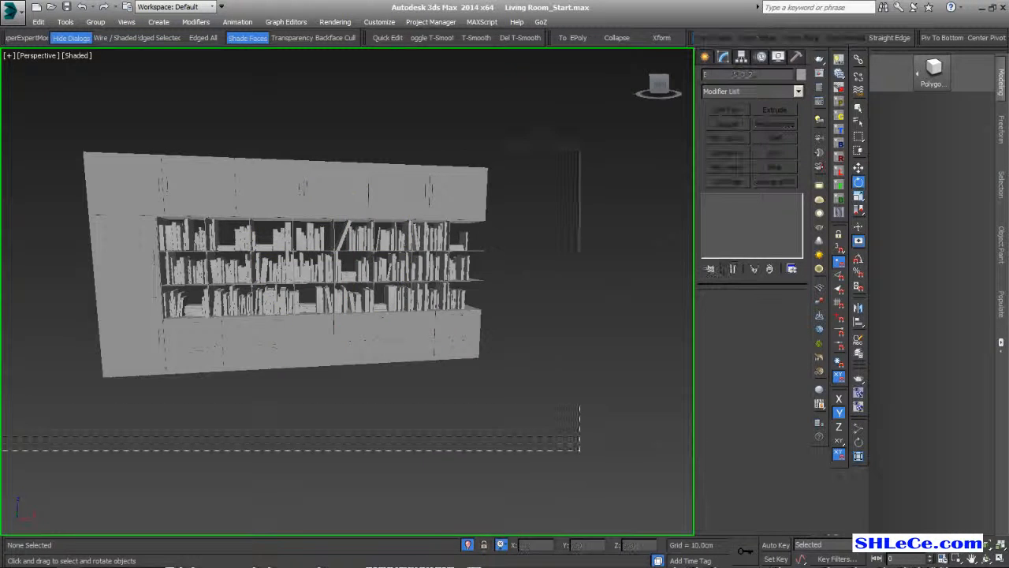
pyautogui.click(222, 179)
pyautogui.scroll(5, 214, 208)
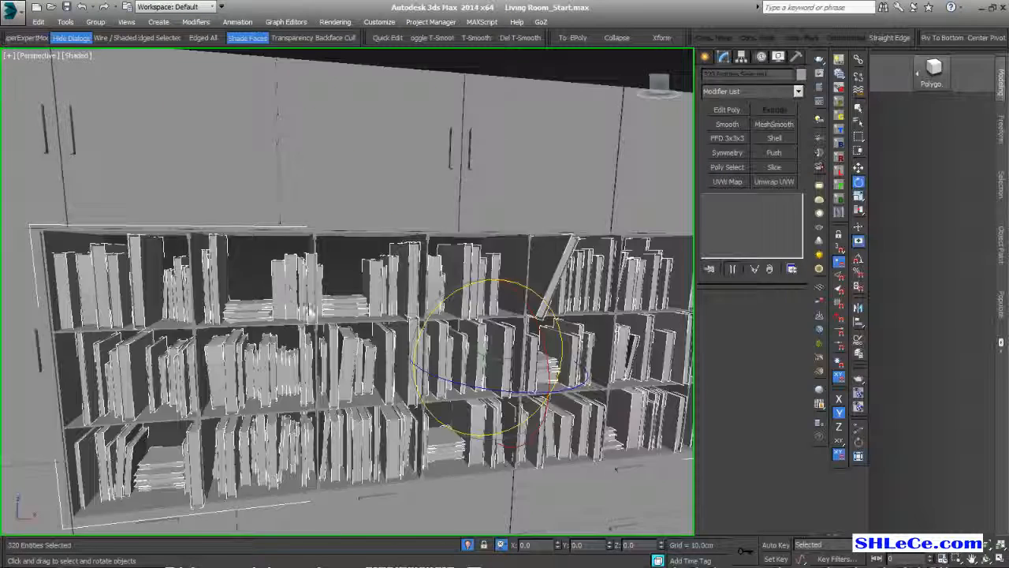
pyautogui.scroll(5, 417, 370)
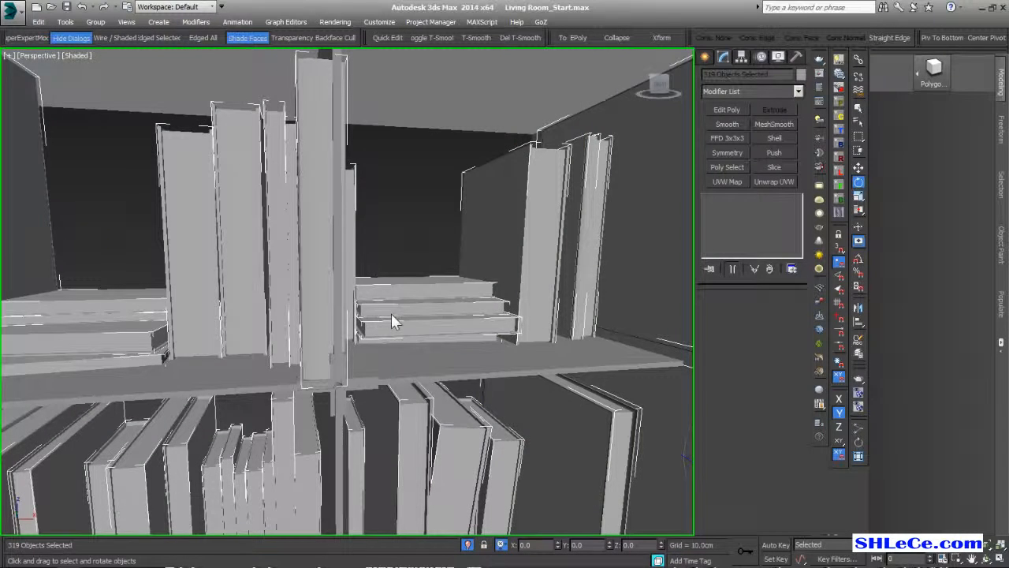
pyautogui.scroll(-3, 372, 296)
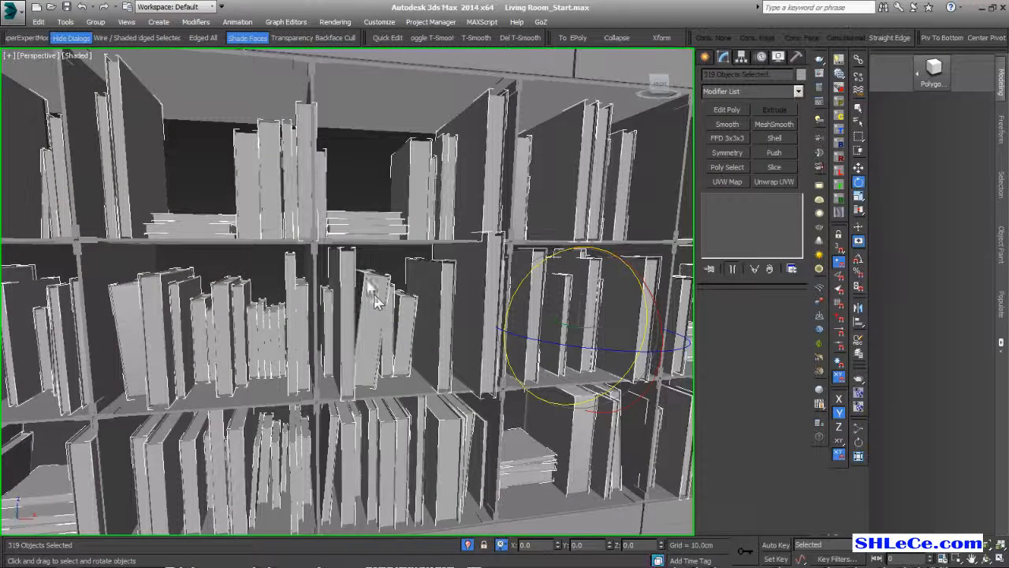
pyautogui.scroll(-10, 375, 294)
# - Try moving the selected books downward out of the shelves, and undo the move
pyautogui.press('w')
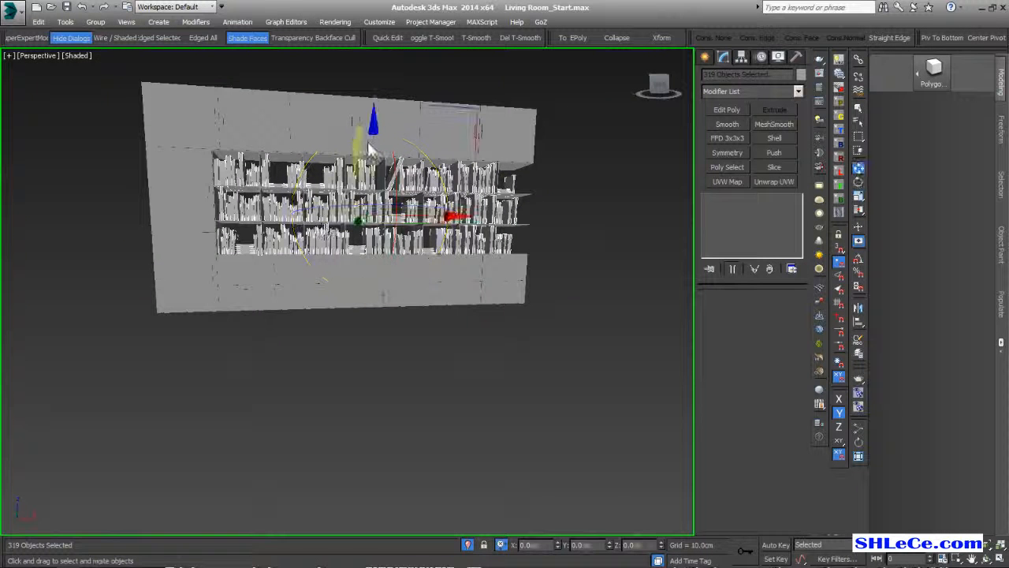
pyautogui.moveTo(374, 150); pyautogui.dragTo(380, 308)
pyautogui.hotkey('ctrl', 'z')
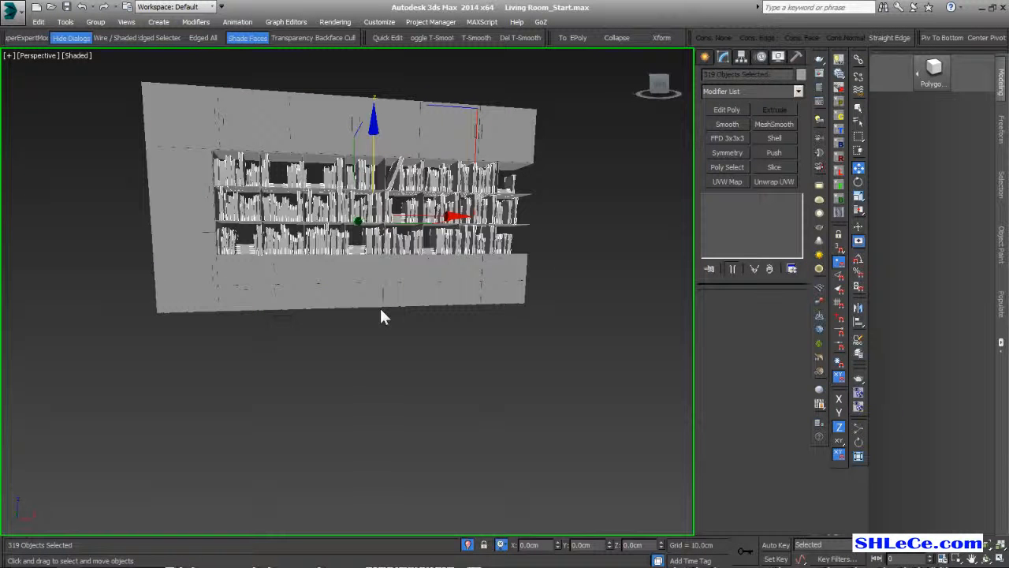
# - Group all the selected books under the default group name
pyautogui.click(96, 21)
pyautogui.click(108, 39)
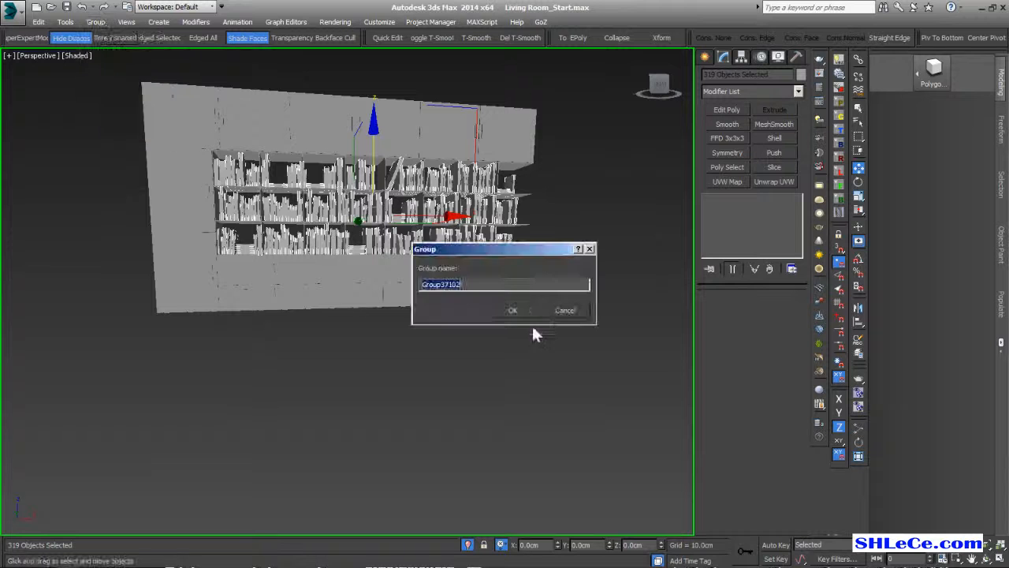
pyautogui.click(517, 311)
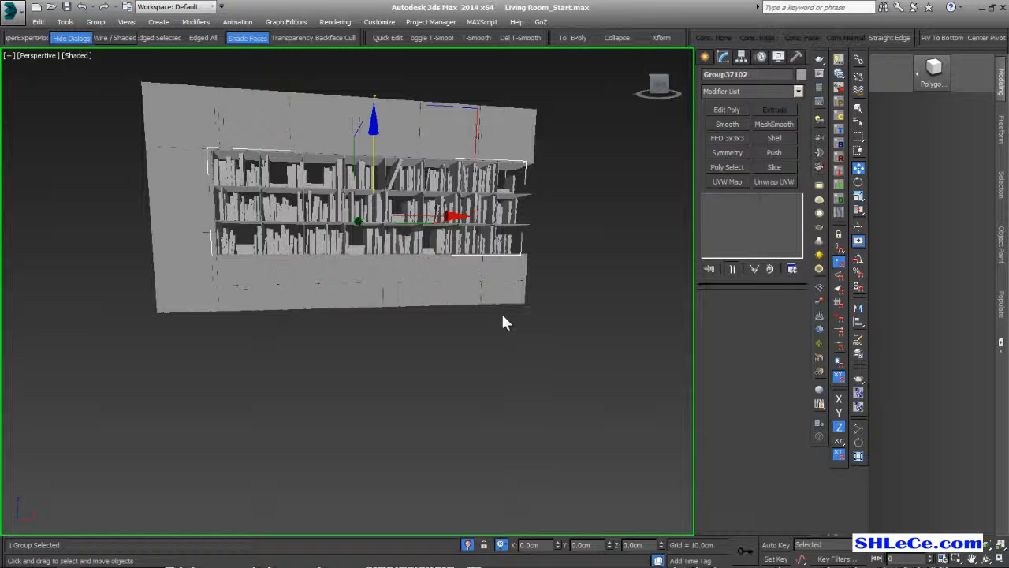
# - Mirror the book group about the Y axis with No Clone and a 0.0 cm offset
pyautogui.click(858, 308)
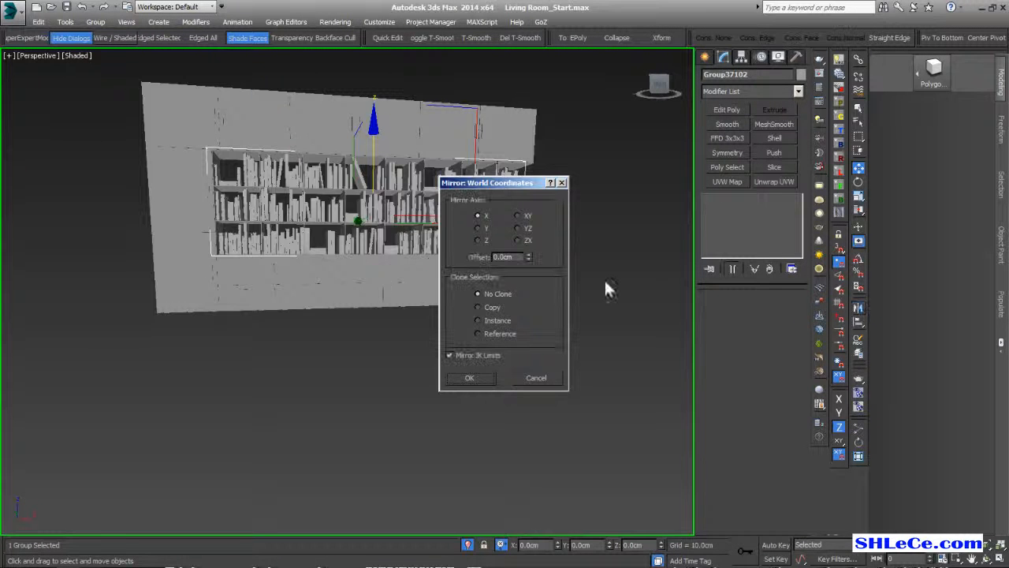
pyautogui.click(477, 228)
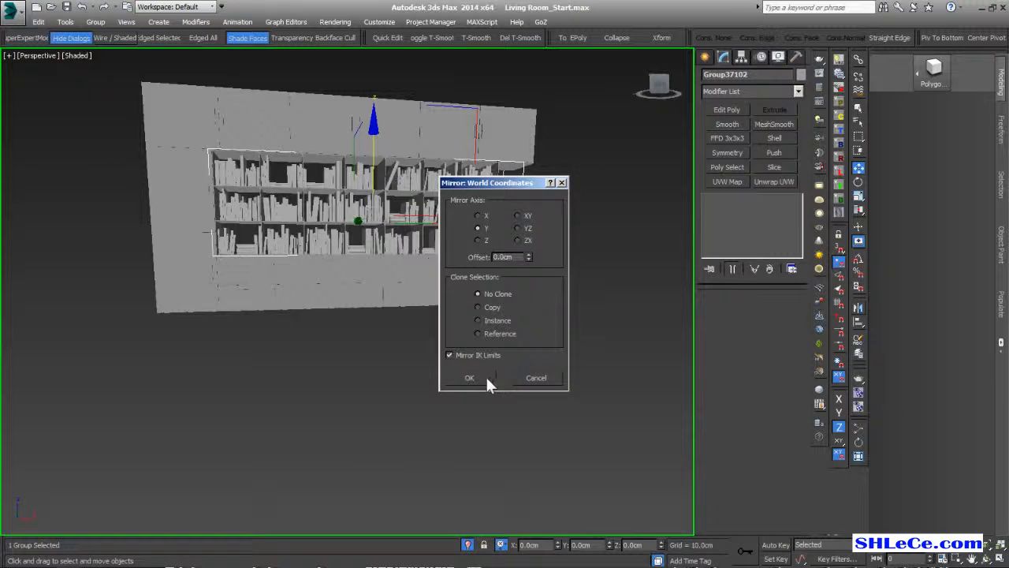
pyautogui.click(487, 379)
pyautogui.keyDown('alt'); pyautogui.moveTo(259, 259); pyautogui.dragTo(414, 290, button='middle'); pyautogui.keyUp('alt')
pyautogui.scroll(-6, 413, 296)
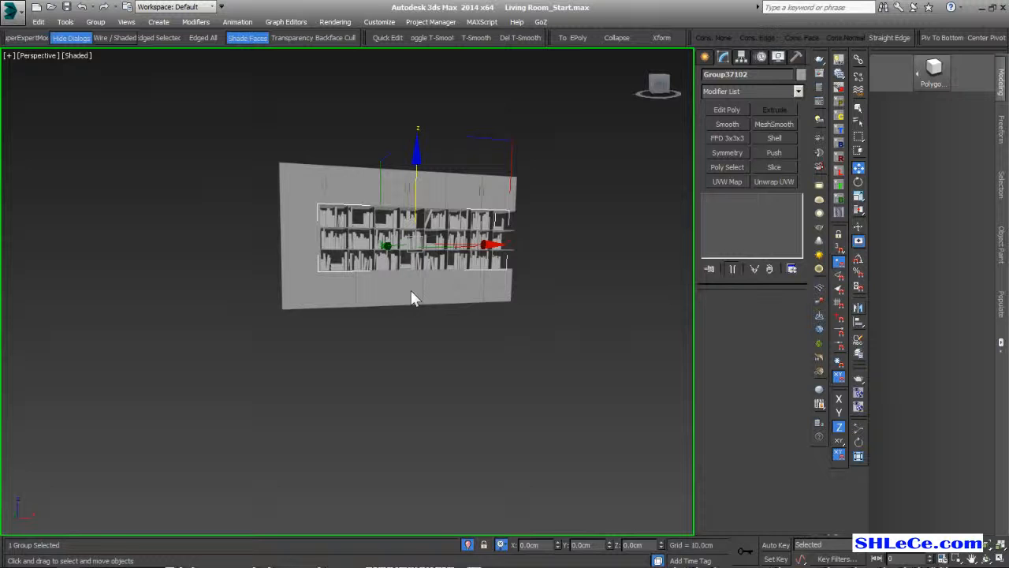